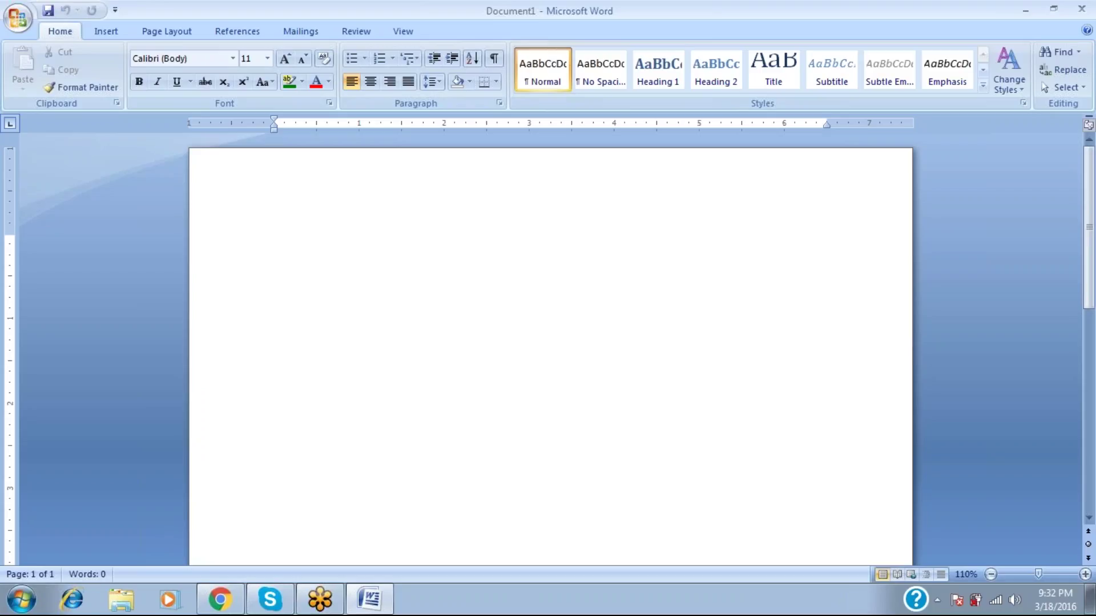
Type AS-IS and TO-BE in two columns, then delete that line.
text(AS-IS)
key(Tab)
key(Tab)
key(Tab)
key(Tab)
key(Tab)
text(TO)
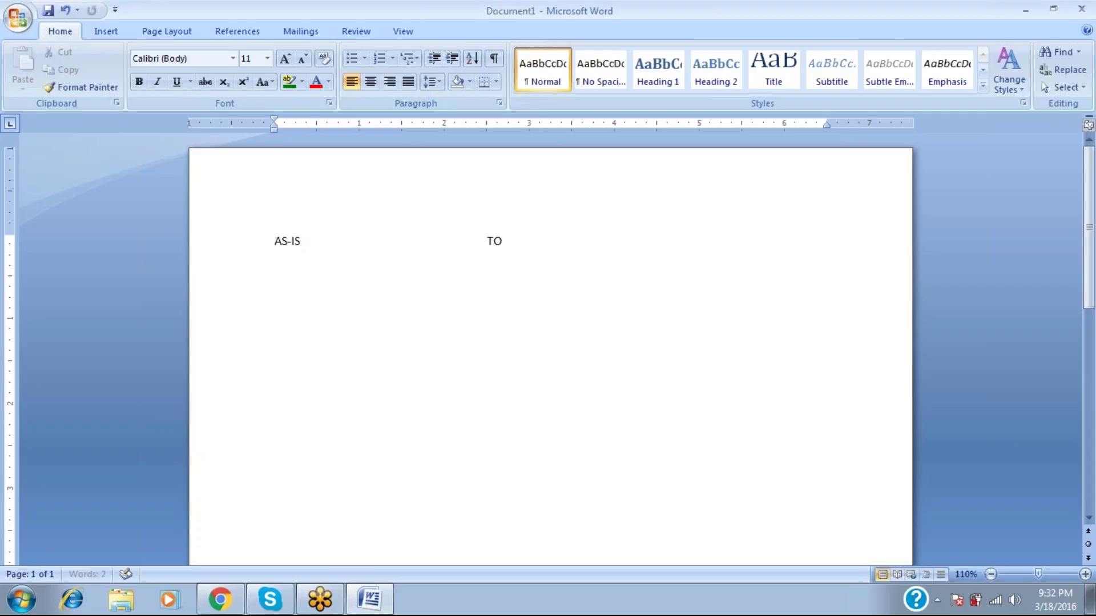
text(-BE)
drag(301, 242, 275, 245)
drag(518, 245, 482, 262)
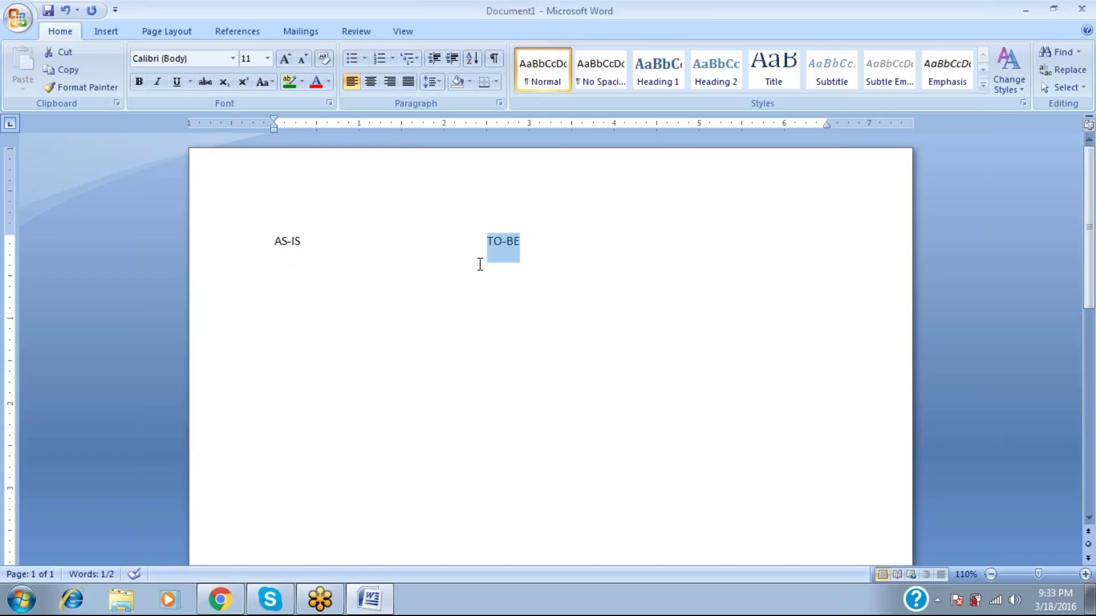
key(ctrl+a)
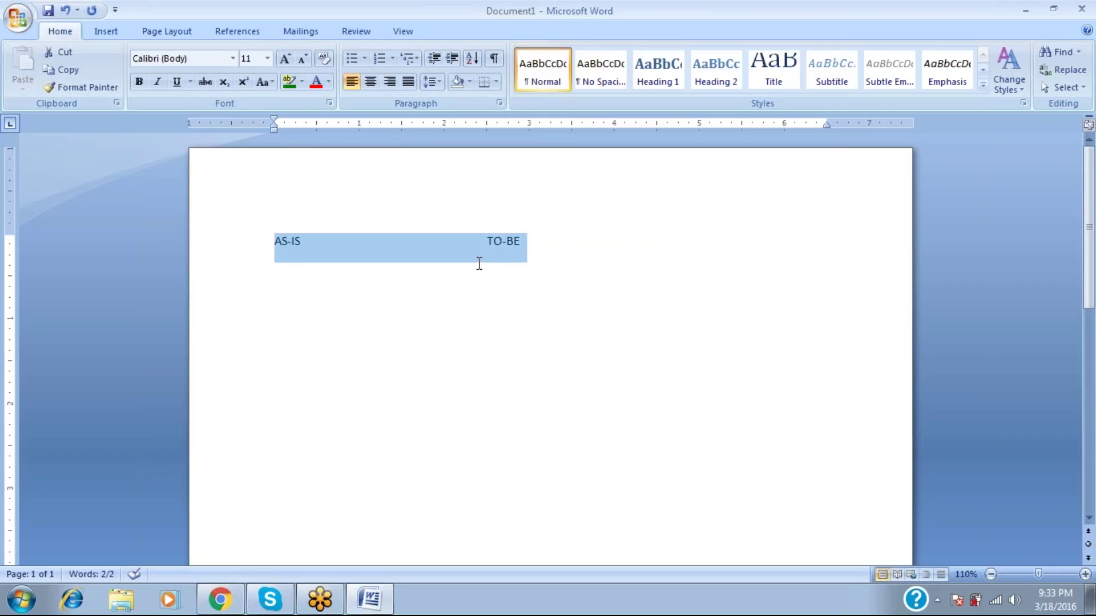
key(Delete)
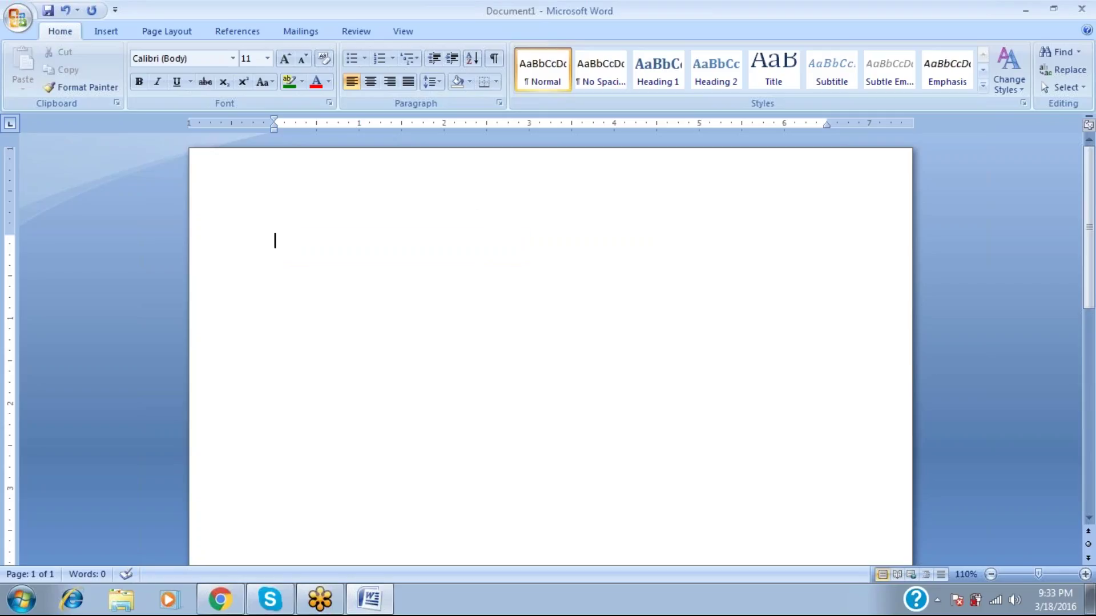
Replace a trial INFOSYS / UNILEEVER line with the heading 'HOW TO ENTER ON SAP?'.
text(INFOSYS)
double_click(488, 241)
text(UNILEEVER)
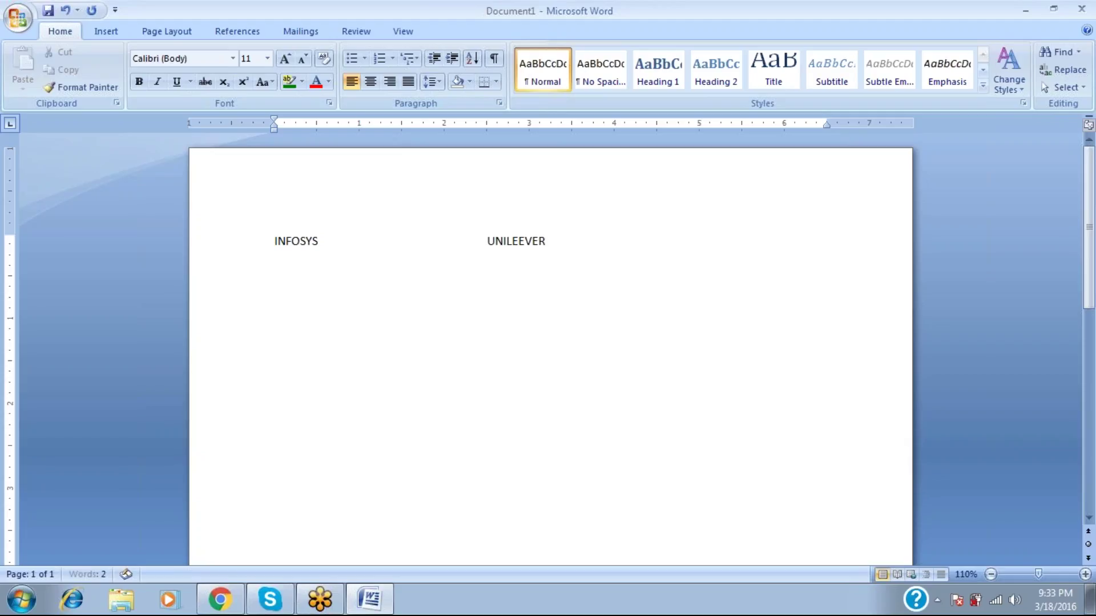
key(Return)
key(Return)
key(shift+Up)
key(shift+Up)
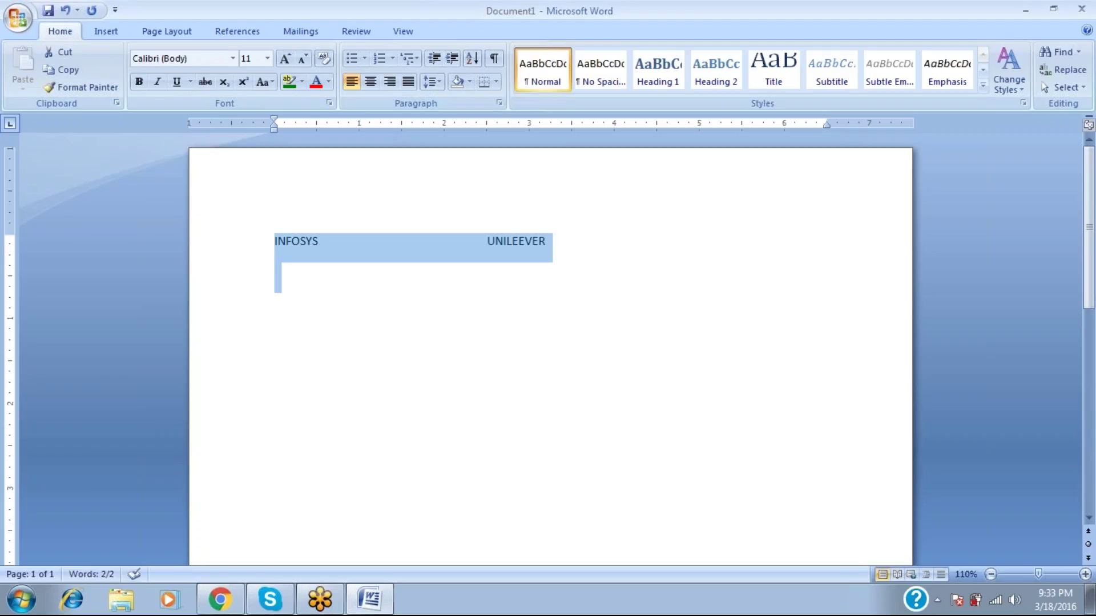
key(Delete)
text(HOW TO ENTER ON SAP)
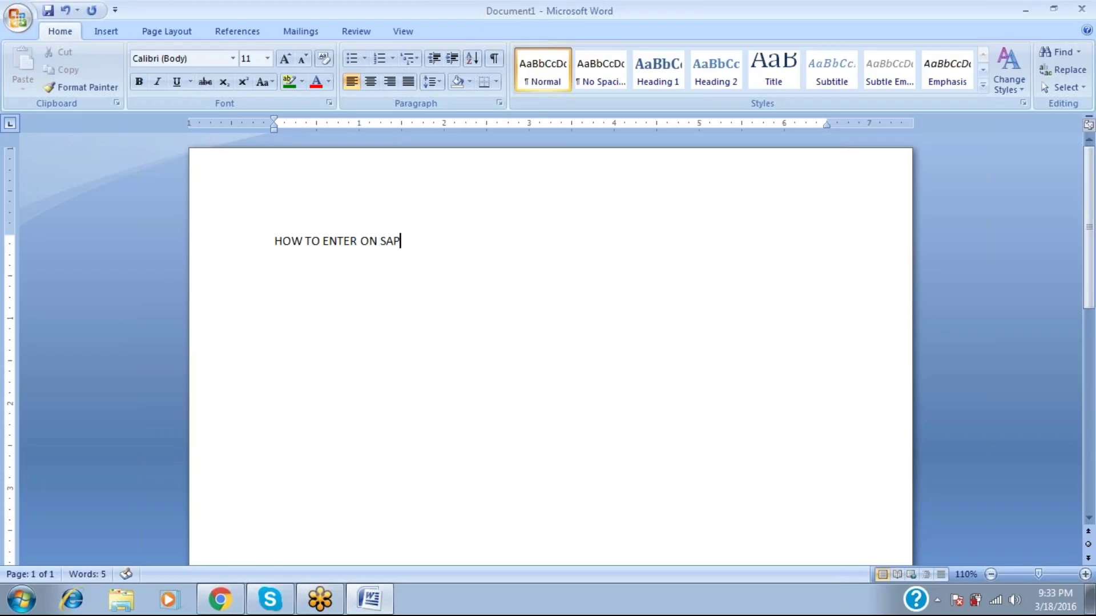
text(?)
Launch SAP Logon from the desktop and start logging on to the MMSABAP system.
key(super+d)
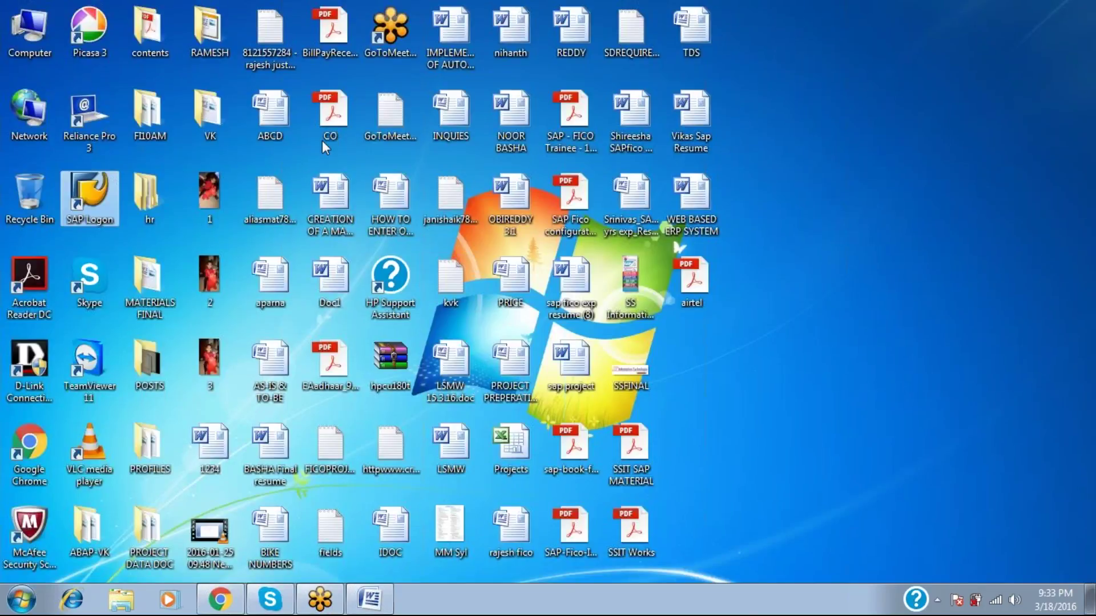
double_click(93, 197)
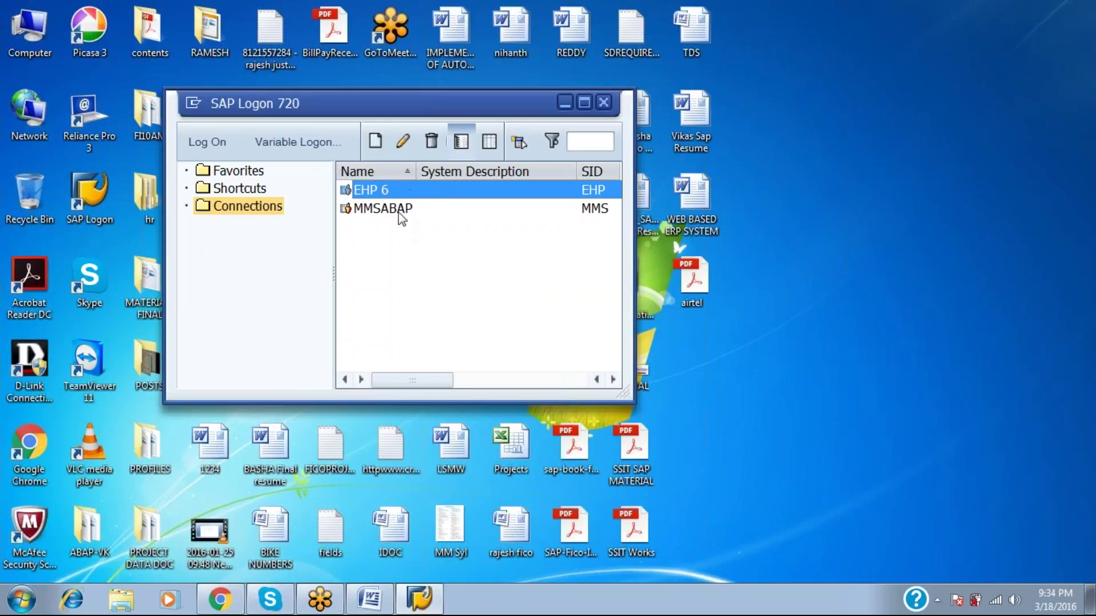
click(358, 211)
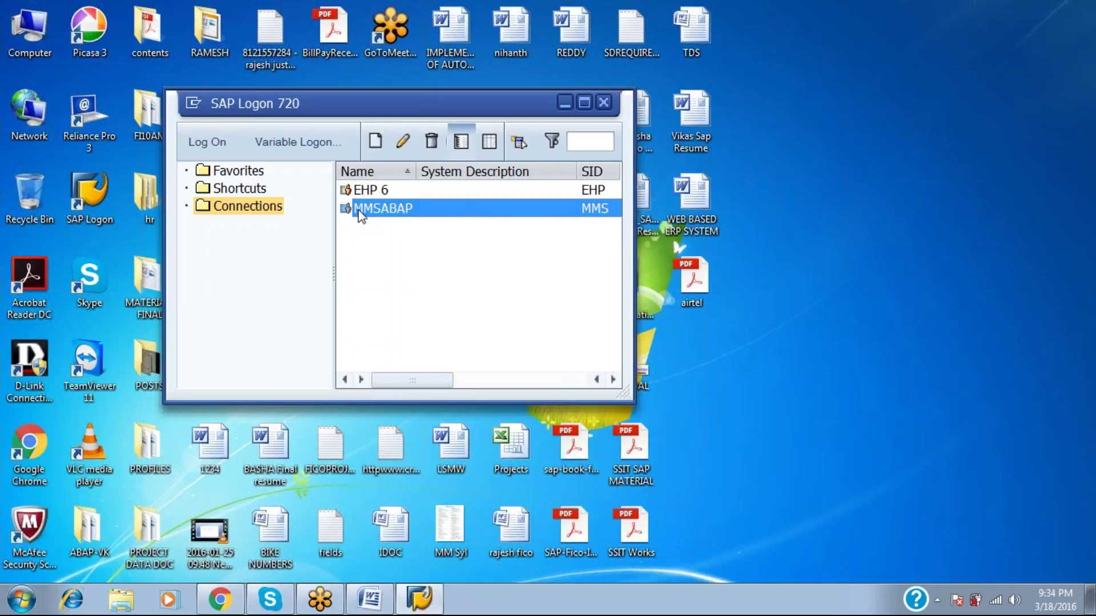
click(214, 150)
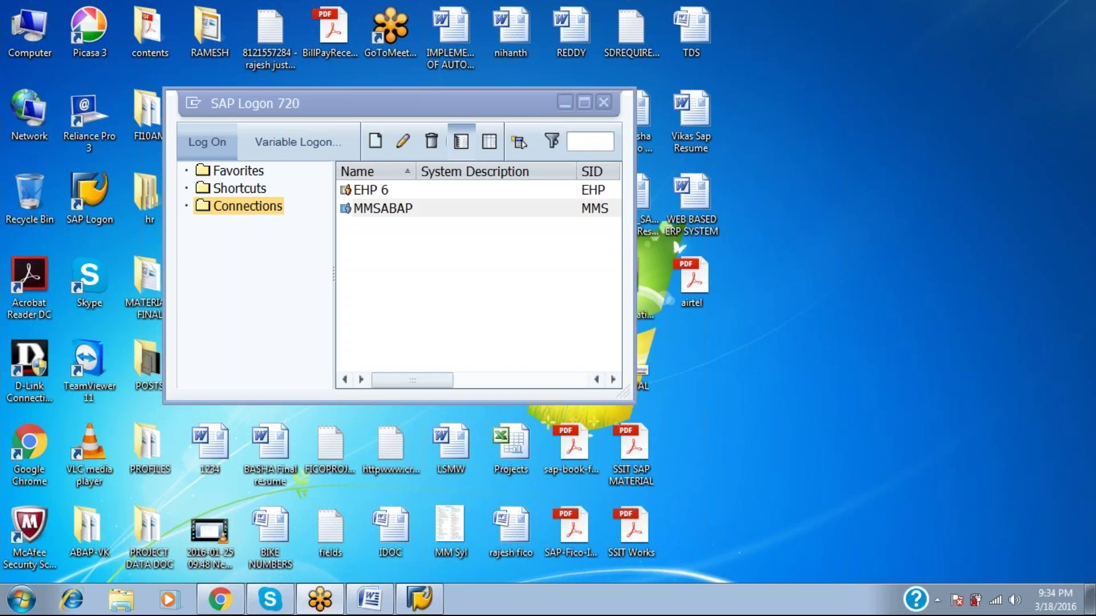
key(alt+Tab)
key(alt+Tab)
key(alt+Tab)
key(alt+Tab)
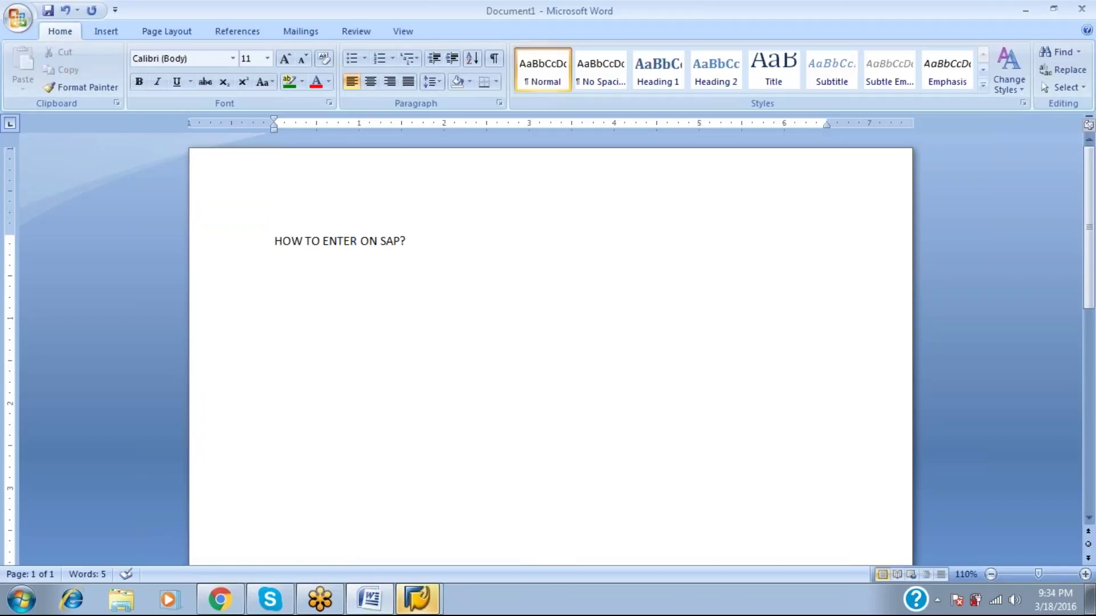
Write three lines: DOUBLE CLICK ON SAP LOG ON UNDER DESKTOP, SELECT OUR SERVER, CLICK ON LOG ON.
key(Return)
text(DOUBLE CLICK ON )
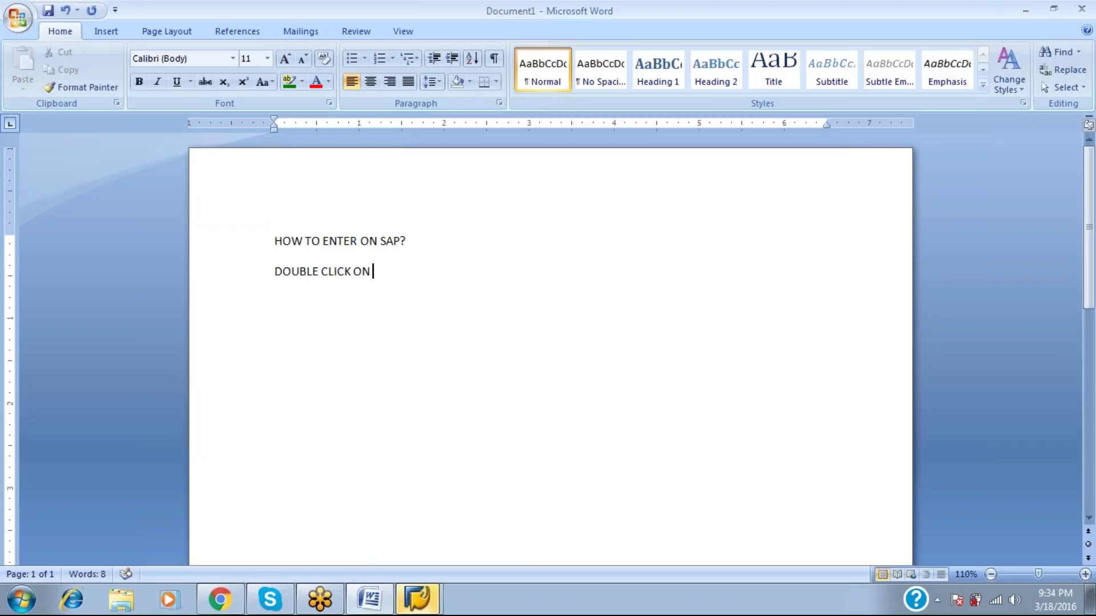
text(SAP LOG ON U)
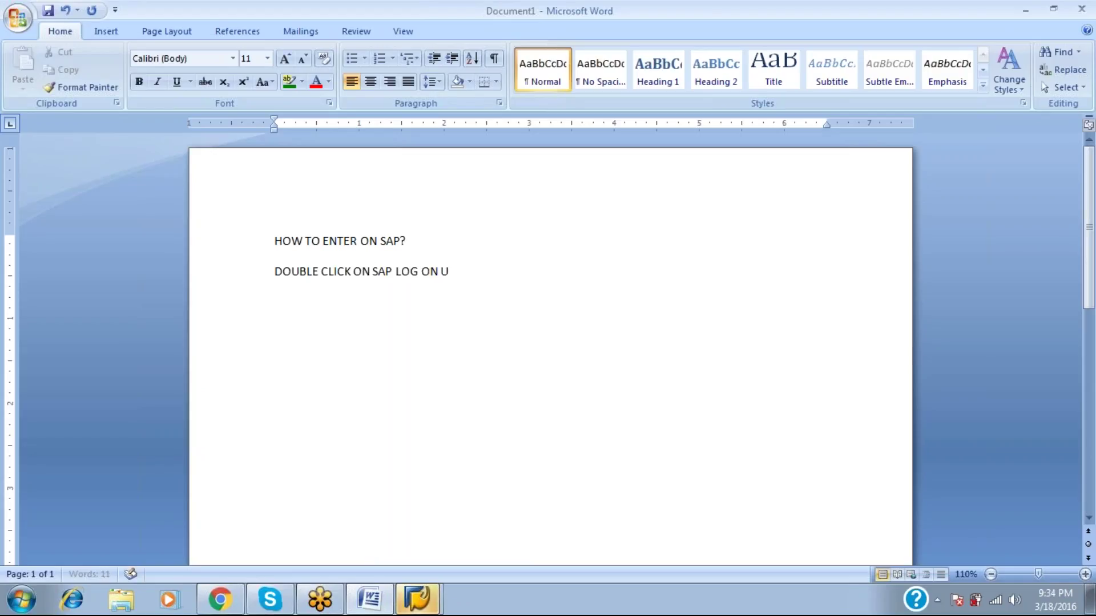
text(NDER DESKTOP)
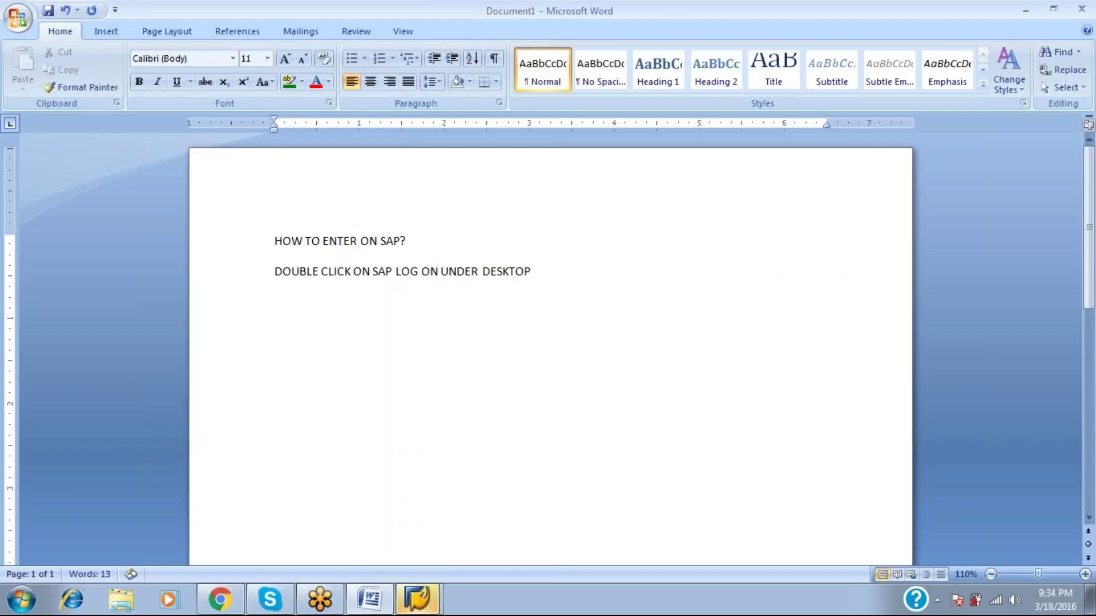
key(Return)
text(SELECT OUR SERVER)
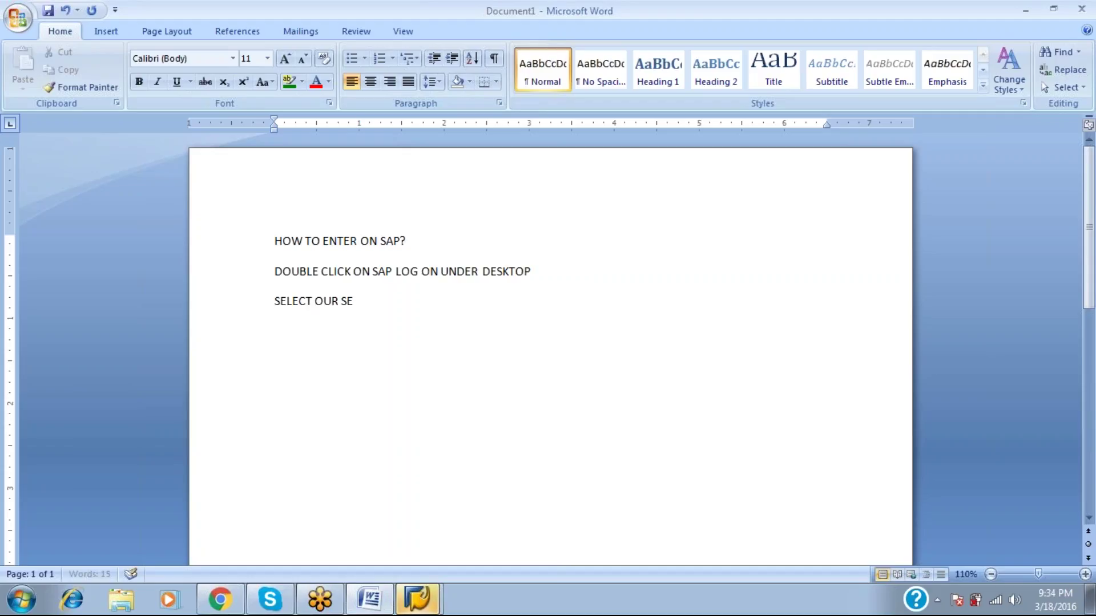
key(Return)
text(CLICKL O)
key(BackSpace)
key(BackSpace)
key(BackSpace)
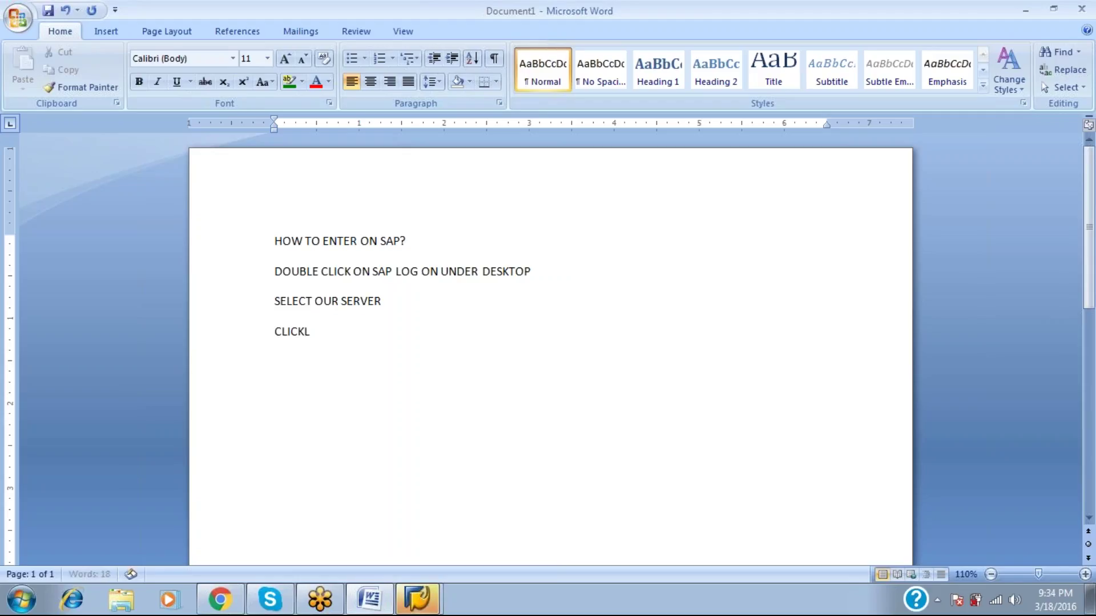
text(ON LOG ON)
key(Return)
key(alt+Tab)
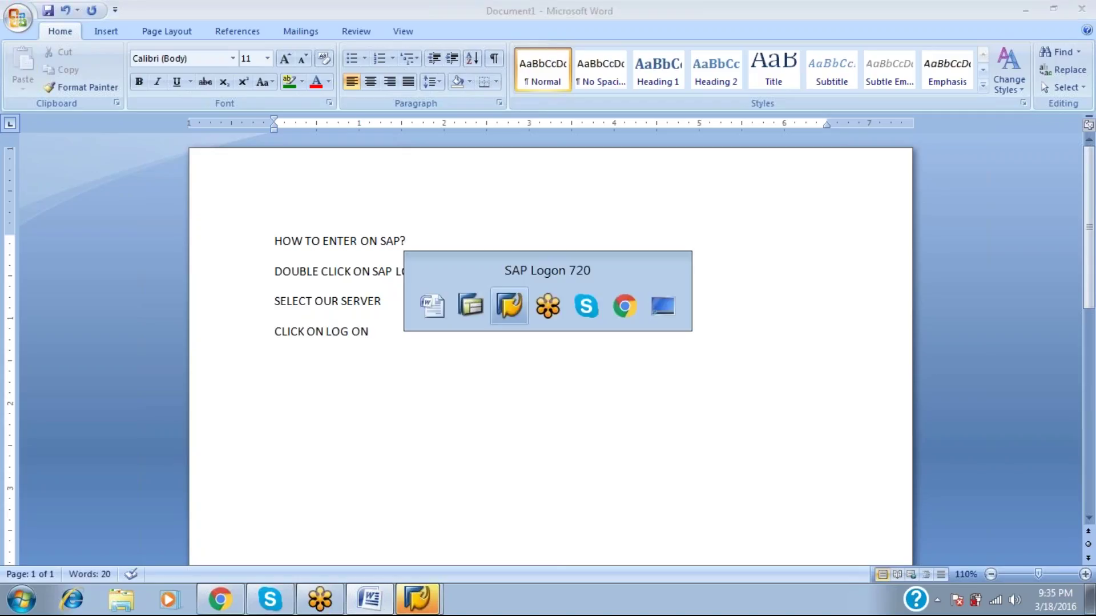
key(Tab)
key(Tab)
key(Tab)
key(Tab)
key(Tab)
key(Tab)
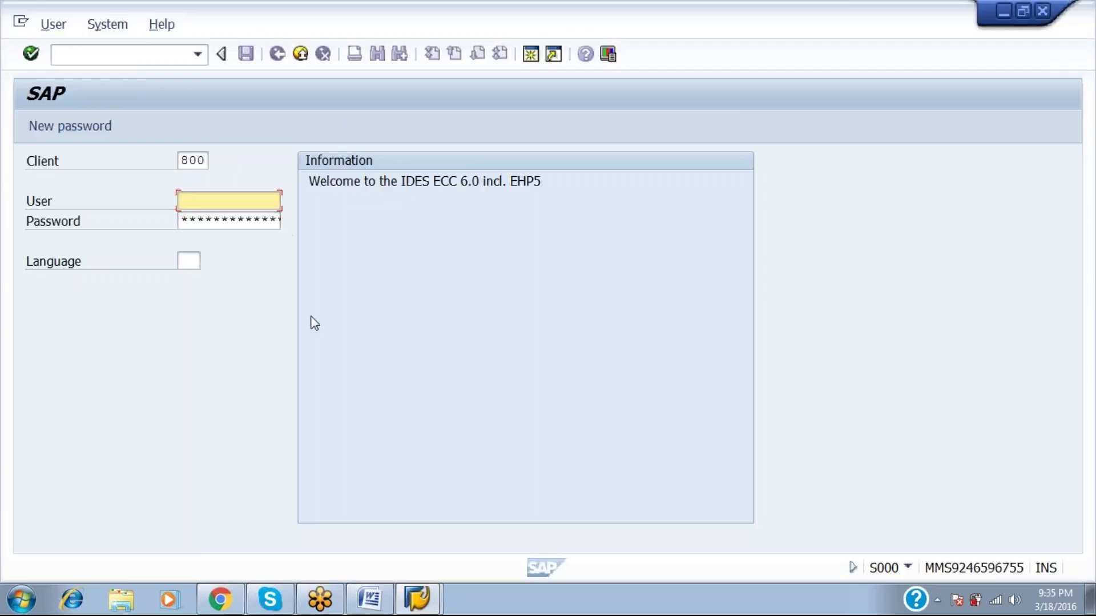
click(184, 156)
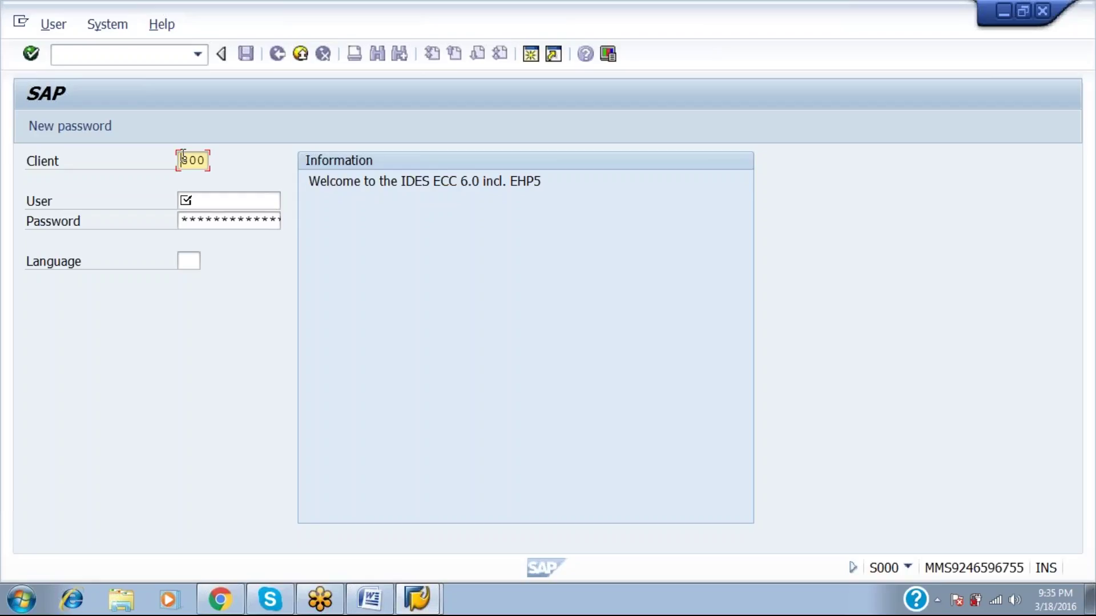
key(alt+Tab)
key(Tab)
Add tab-aligned lines CLIENT : 800 and USER : followed by the user name.
key(Return)
text(CLIENT)
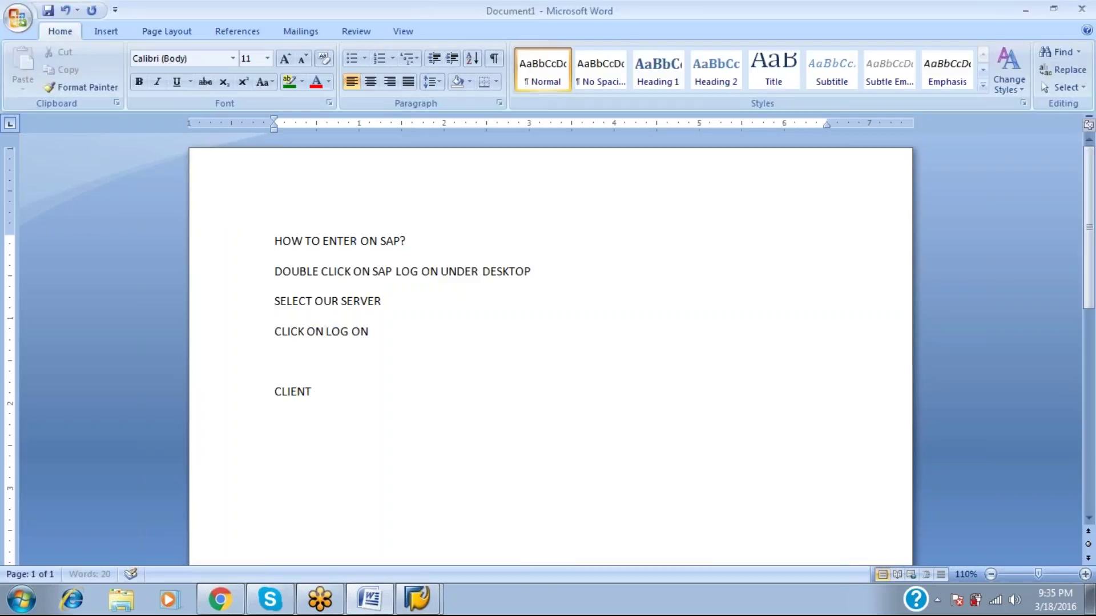
key(Tab)
key(Tab)
key(Tab)
text(:)
key(Tab)
text(800)
key(Return)
text(USE)
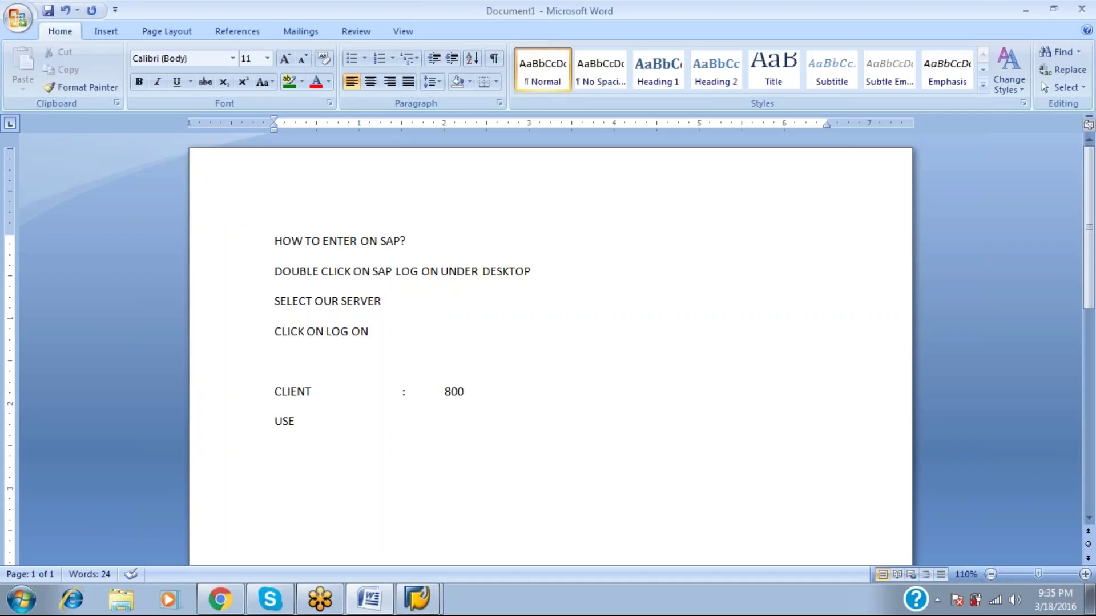
text(R)
key(Tab)
key(Tab)
key(Tab)
text(:)
key(Tab)
text(SAP)
text(SER)
key(Return)
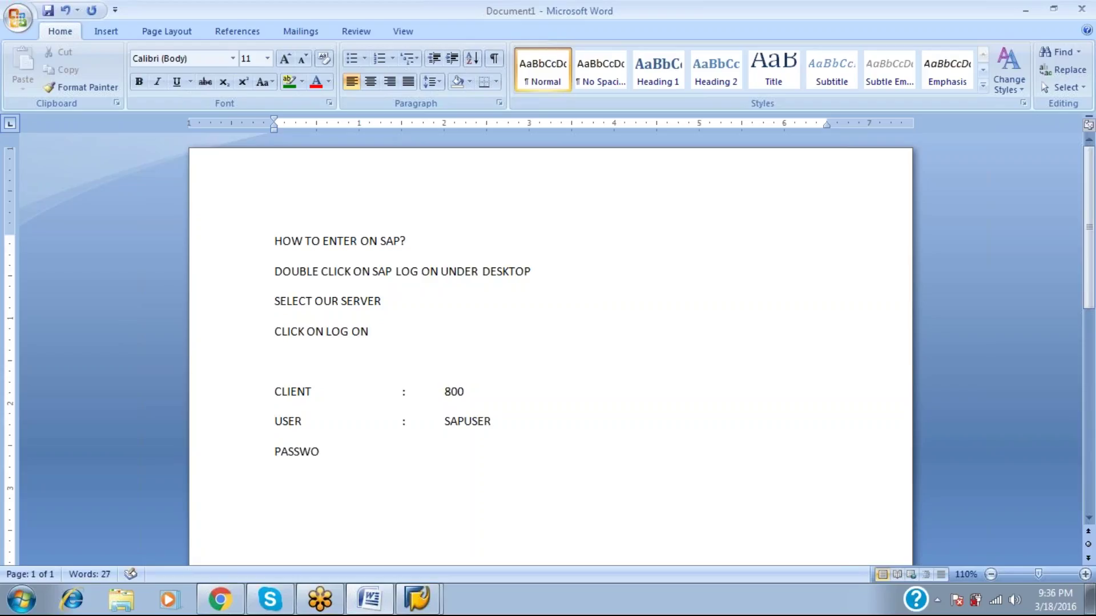
Add a tab-aligned PASSWORD : line holding the account password.
key(Tab)
key(Tab)
key(Left)
key(Left)
key(Left)
key(Left)
key(Left)
key(Left)
key(Left)
key(Left)
key(Left)
key(Left)
key(Left)
key(Tab)
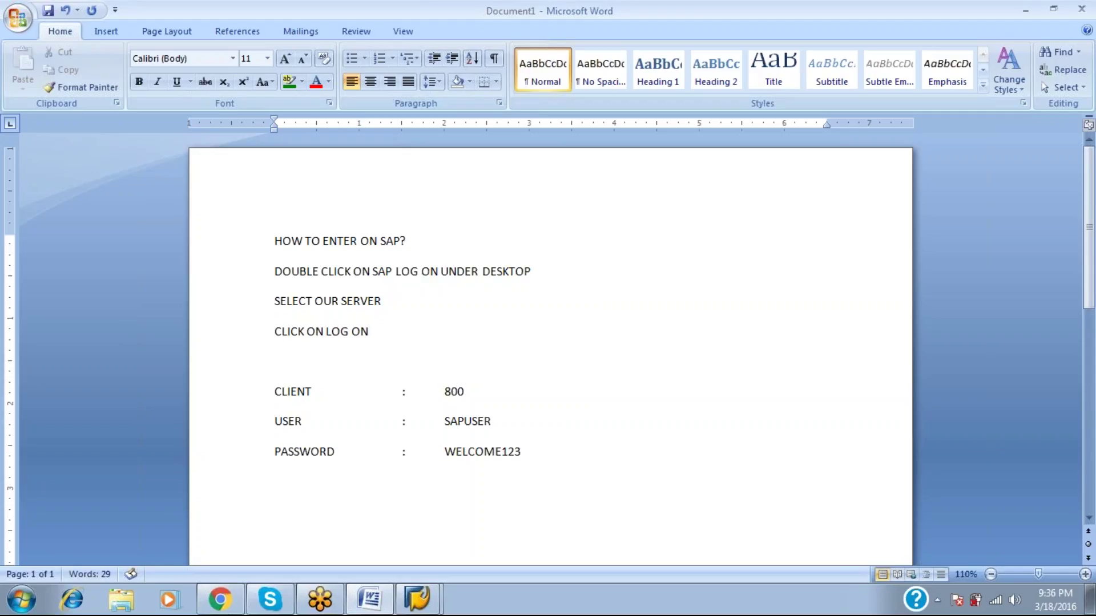
key(Right)
key(Right)
key(Right)
key(Right)
key(Right)
key(Right)
key(End)
Add a tab-aligned LANGUAGE : EN line.
key(Return)
text(LANGUAGE)
key(Tab)
text(:)
key(Tab)
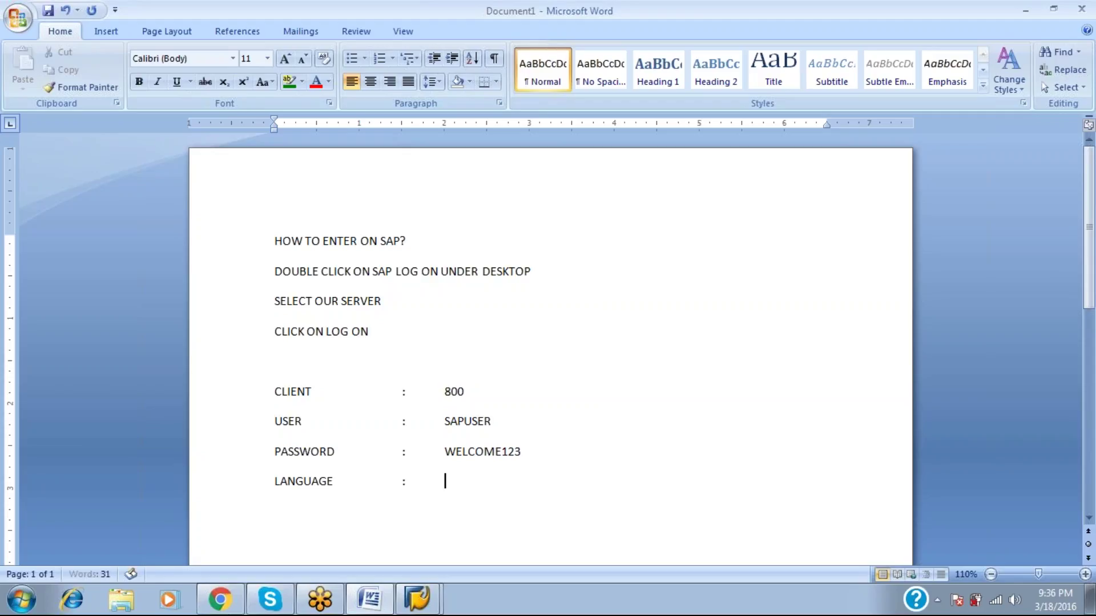
text(EN)
Add an indented PRESS ENTER line, then highlight the noted logon values.
key(Return)
key(Tab)
text(PRESS ENTER)
key(Return)
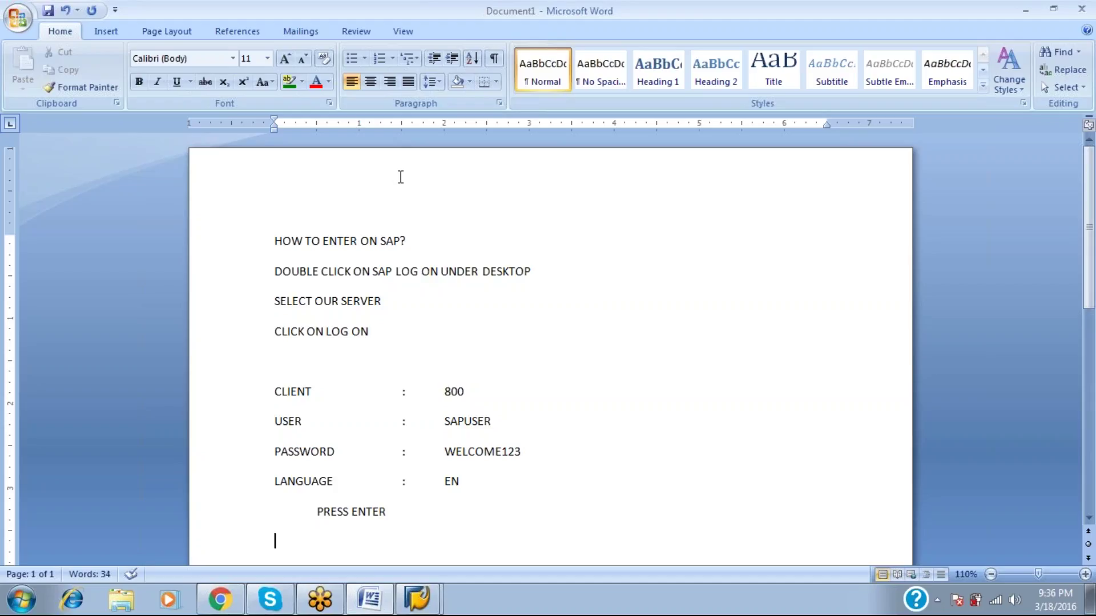
drag(534, 270, 420, 272)
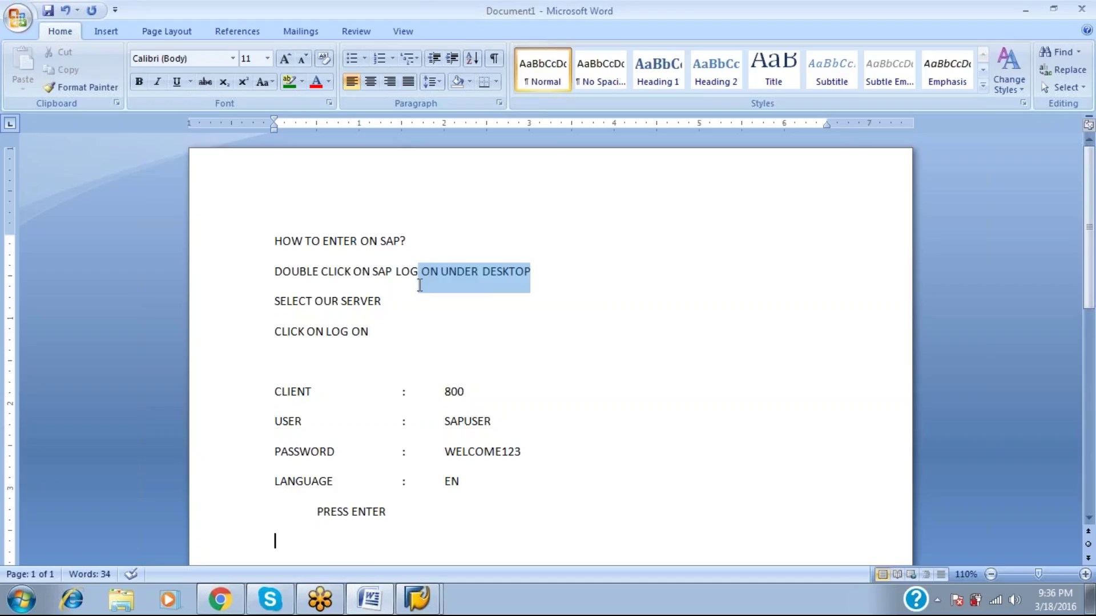
drag(466, 391, 440, 391)
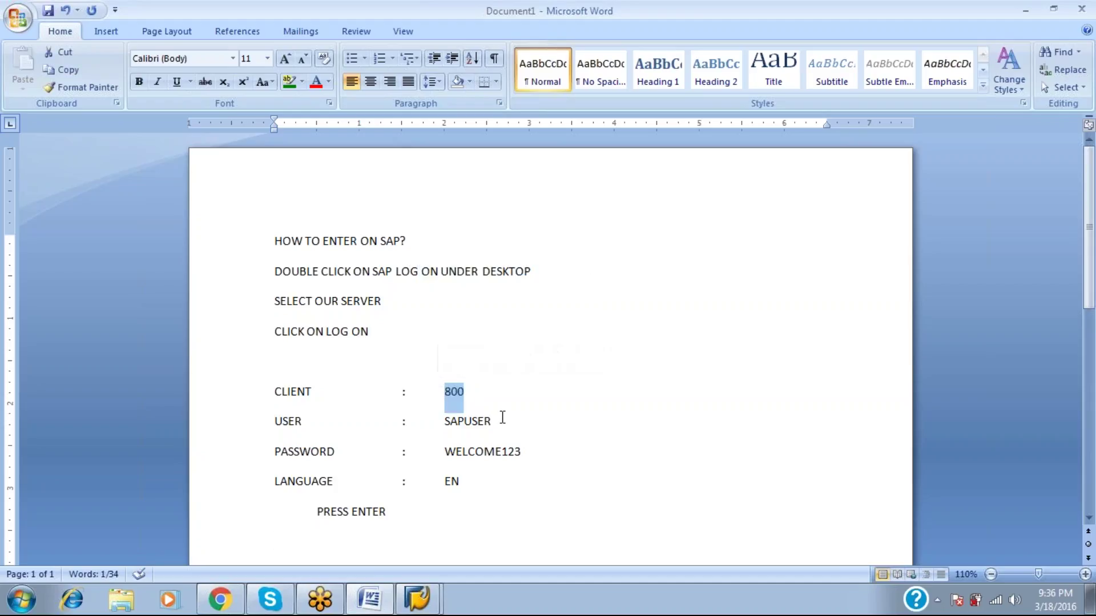
drag(502, 418, 445, 397)
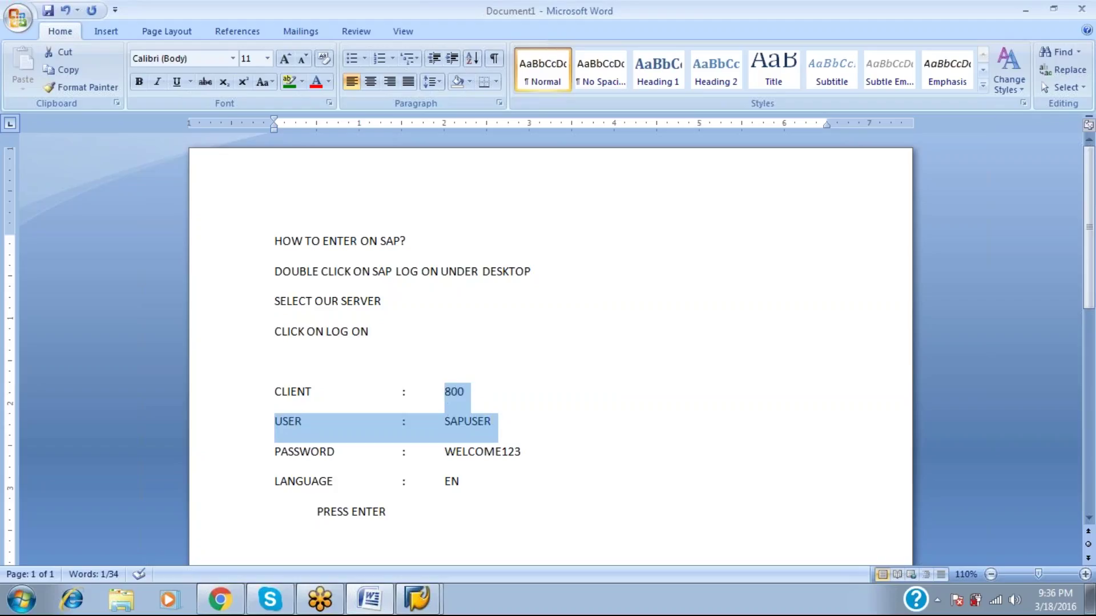
drag(545, 474, 414, 477)
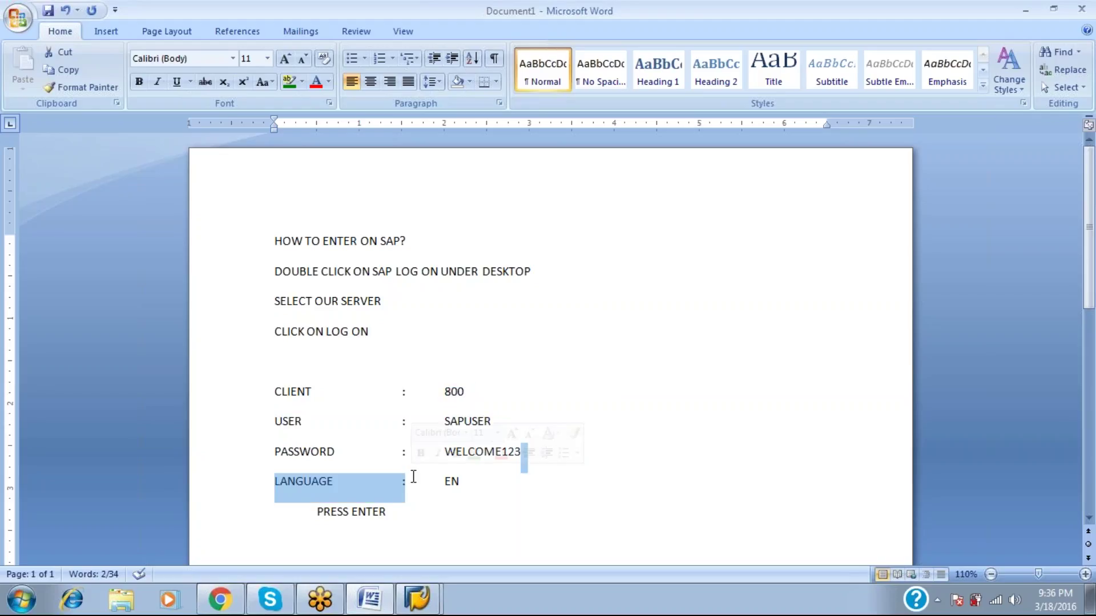
key(alt+Tab)
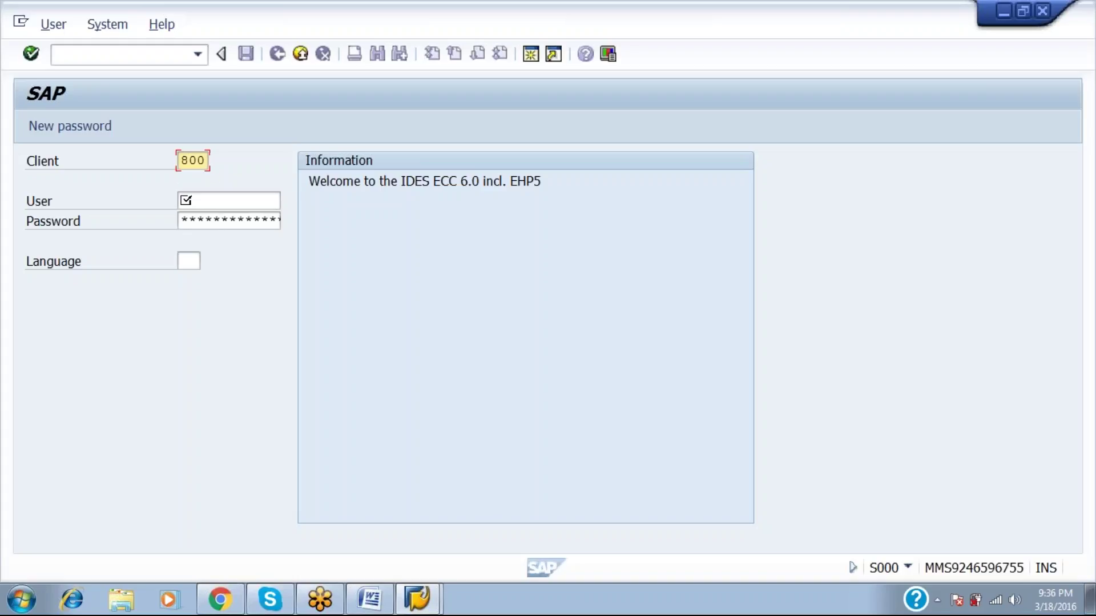
Enter the user ID, password and language en on the client 800 logon screen and submit.
click(186, 200)
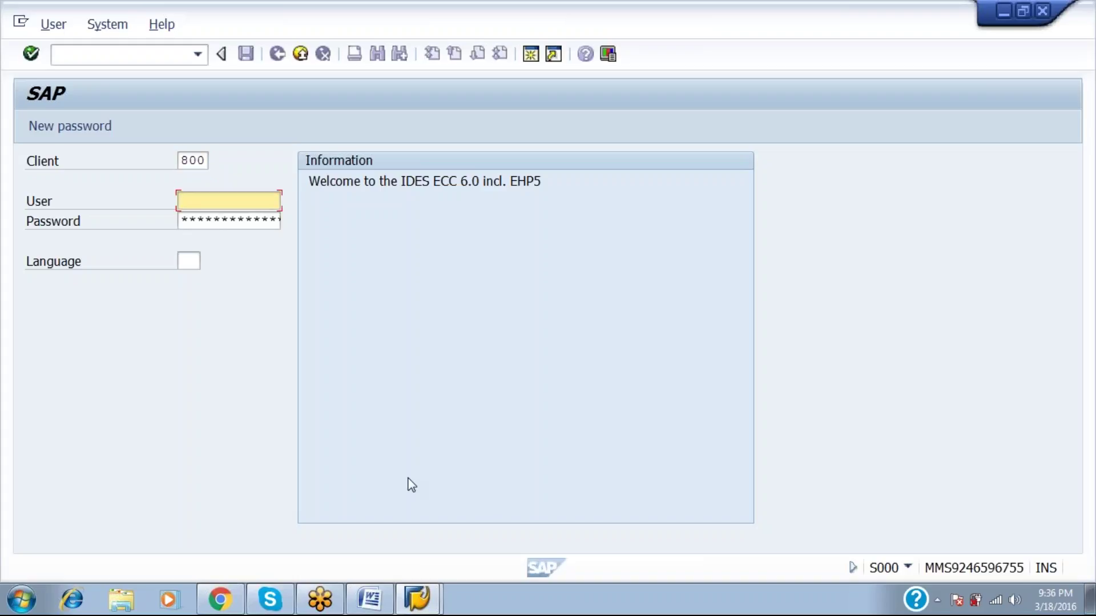
text(abap17)
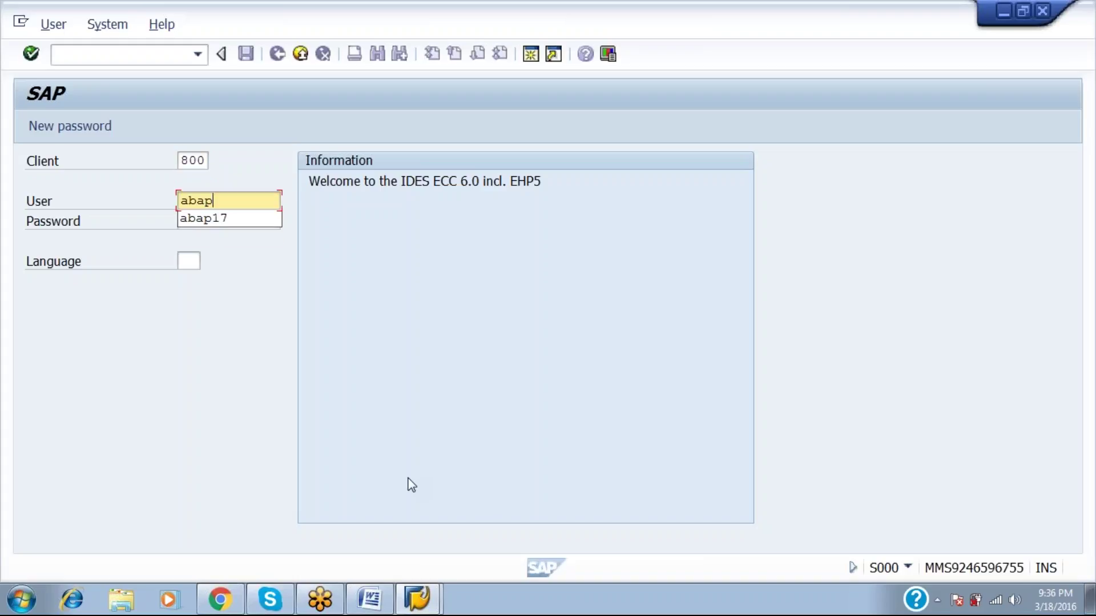
key(Tab)
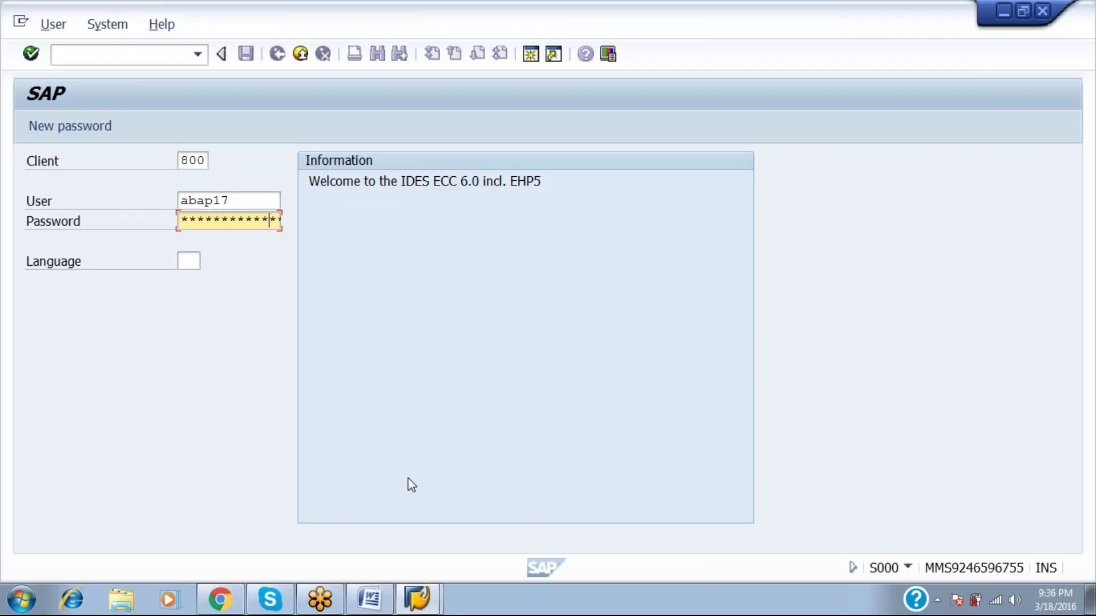
key(Tab)
text(en)
key(alt+Tab)
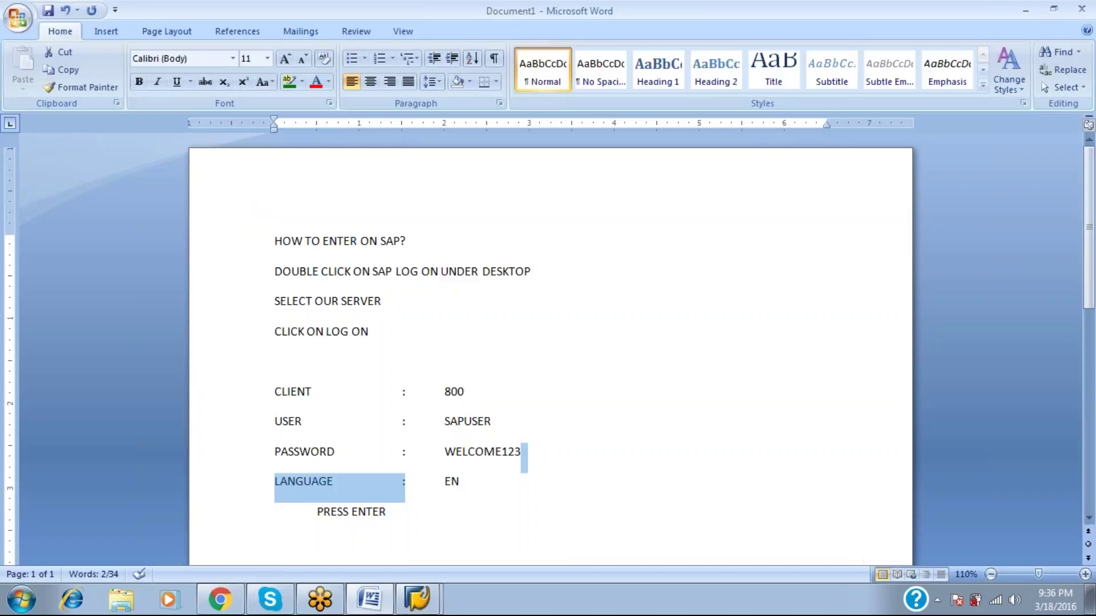
key(alt+Tab)
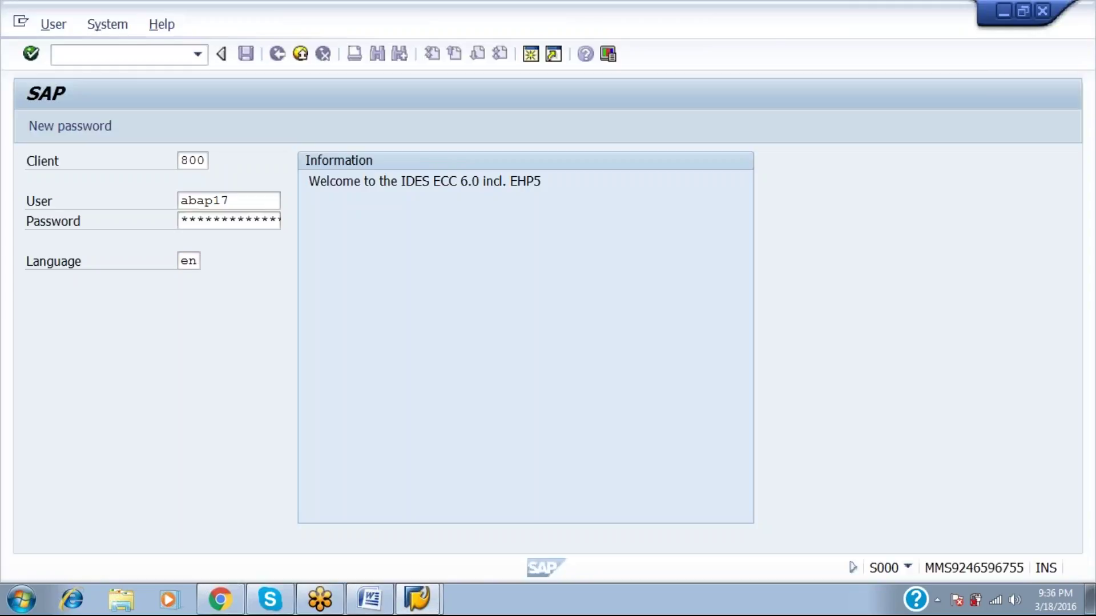
key(Return)
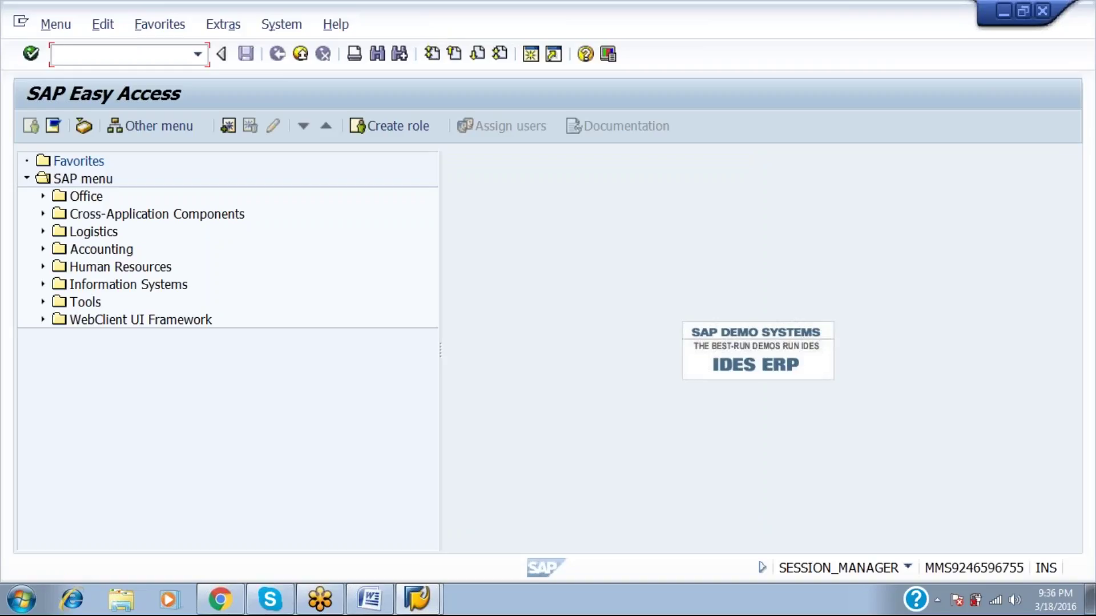
Note '800,801,810,811' as IDES CLIENTS--INTERNATIONAL DEMONSTRATIONAL AND EDUCATIONAL SYSTEM.
key(alt+Tab)
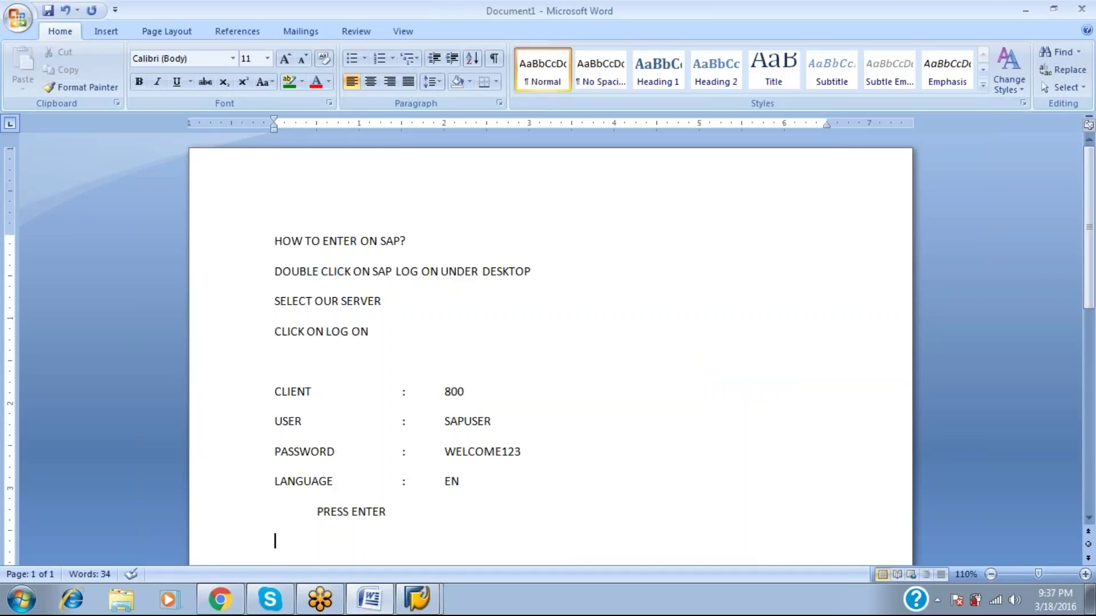
text(800)
text(,801,810)
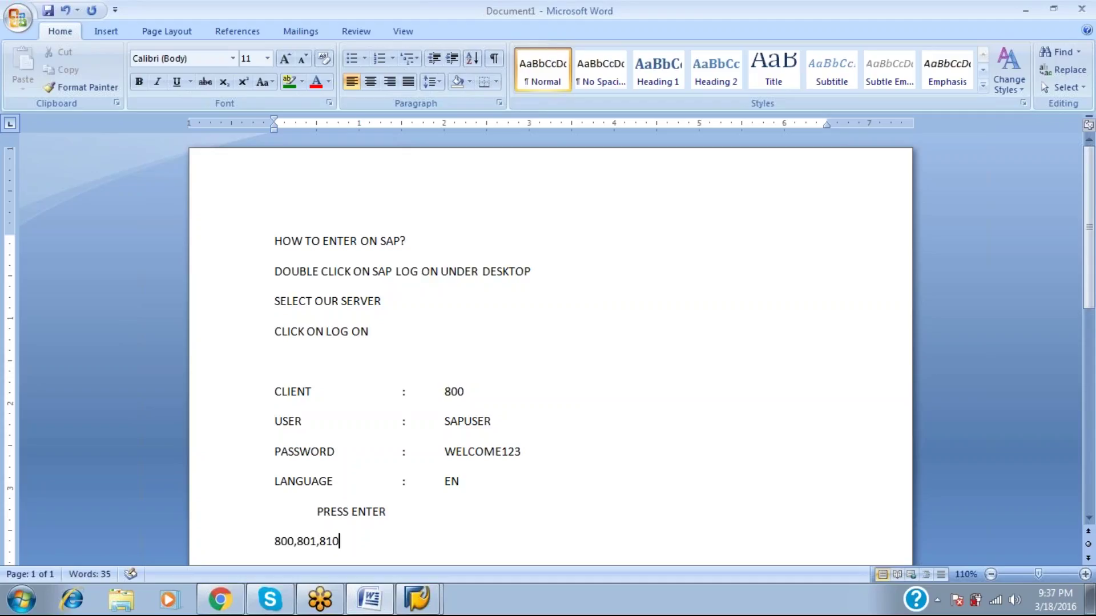
text(,811)
key(Tab)
text(ides)
key(BackSpace)
key(BackSpace)
key(BackSpace)
key(BackSpace)
text(IDES )
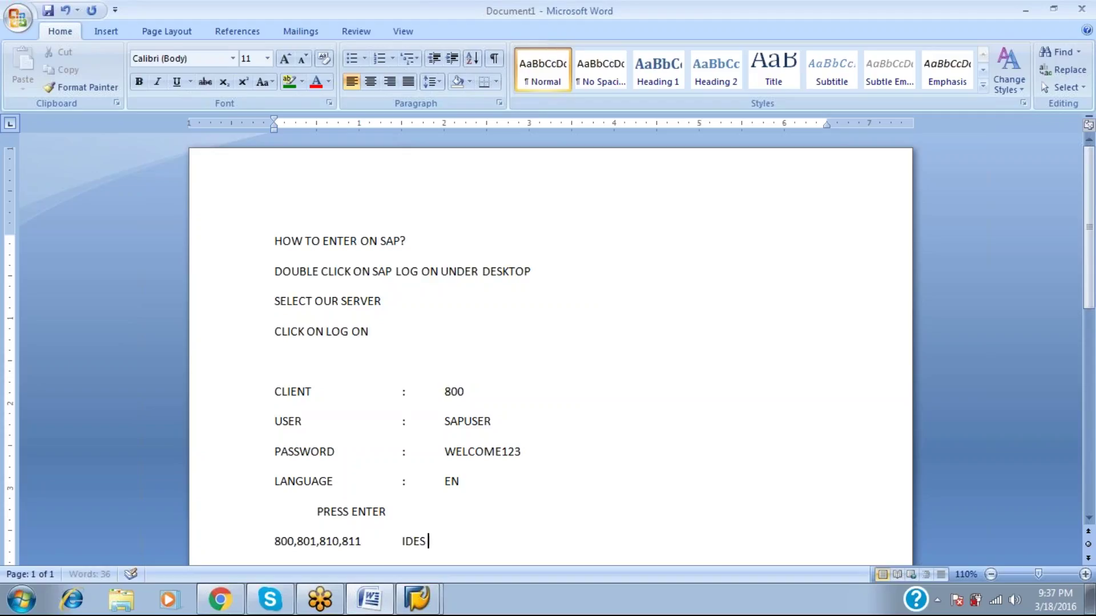
text(CLIENTS--)
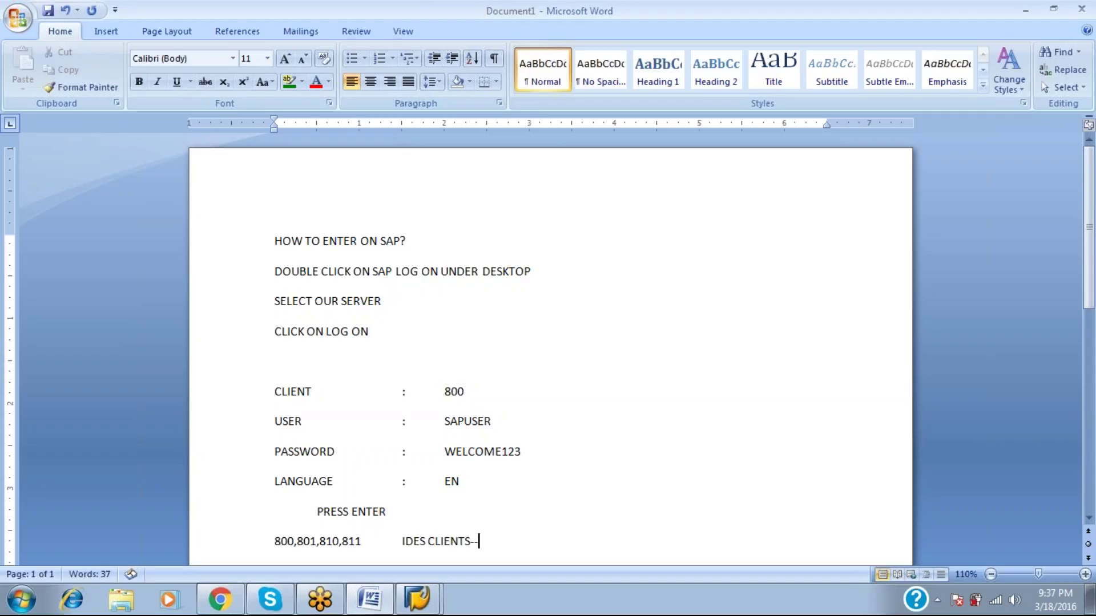
text(INTERNATIONAL DE)
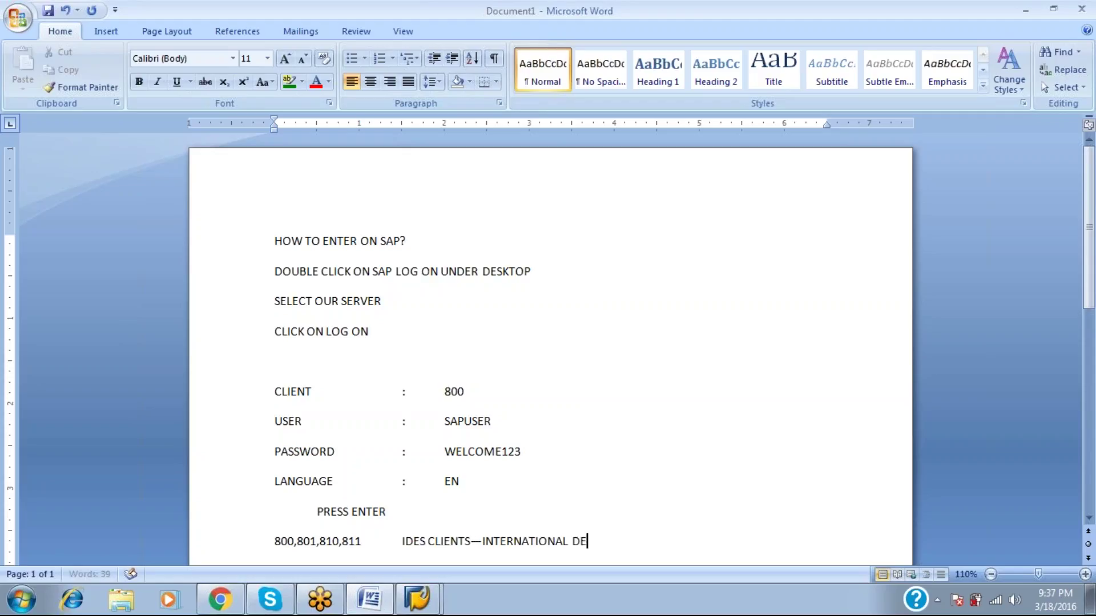
text(MONSTRAT)
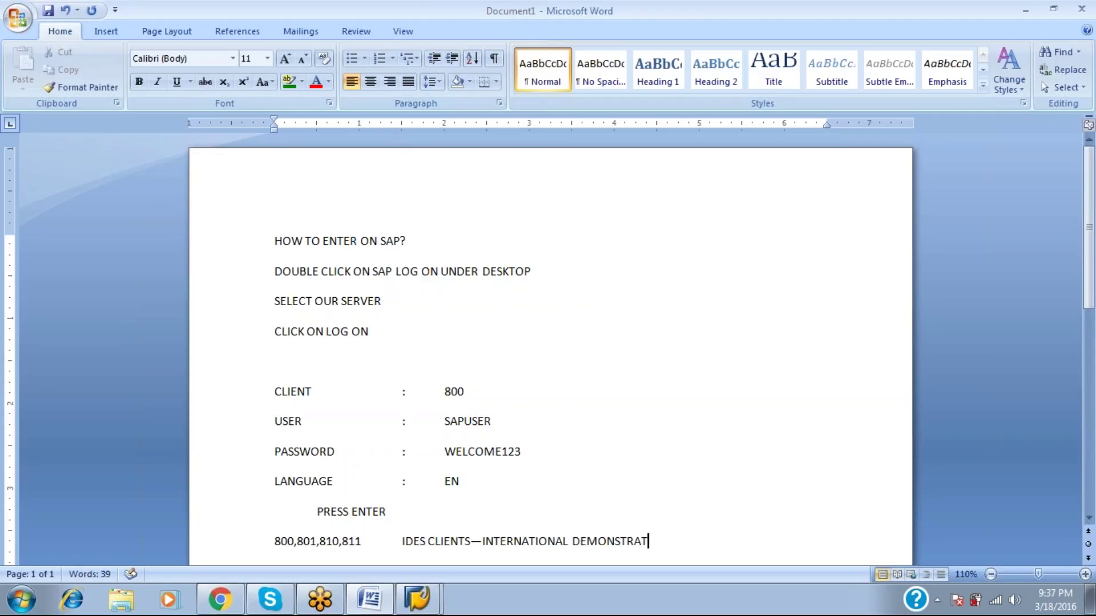
text(IONAL AND ED)
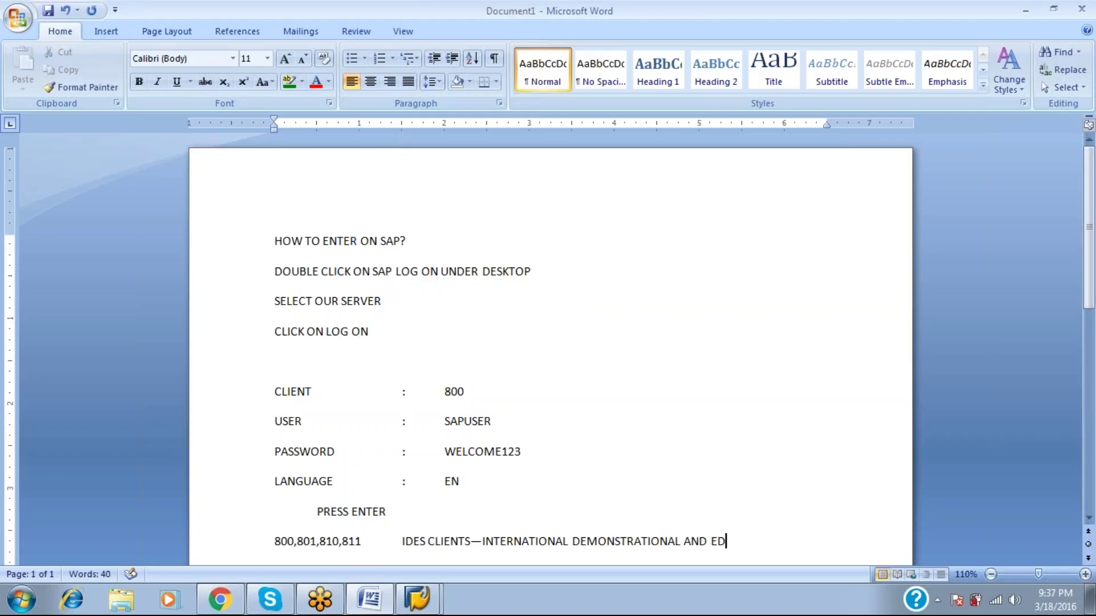
text(UCATIONAL SYUS)
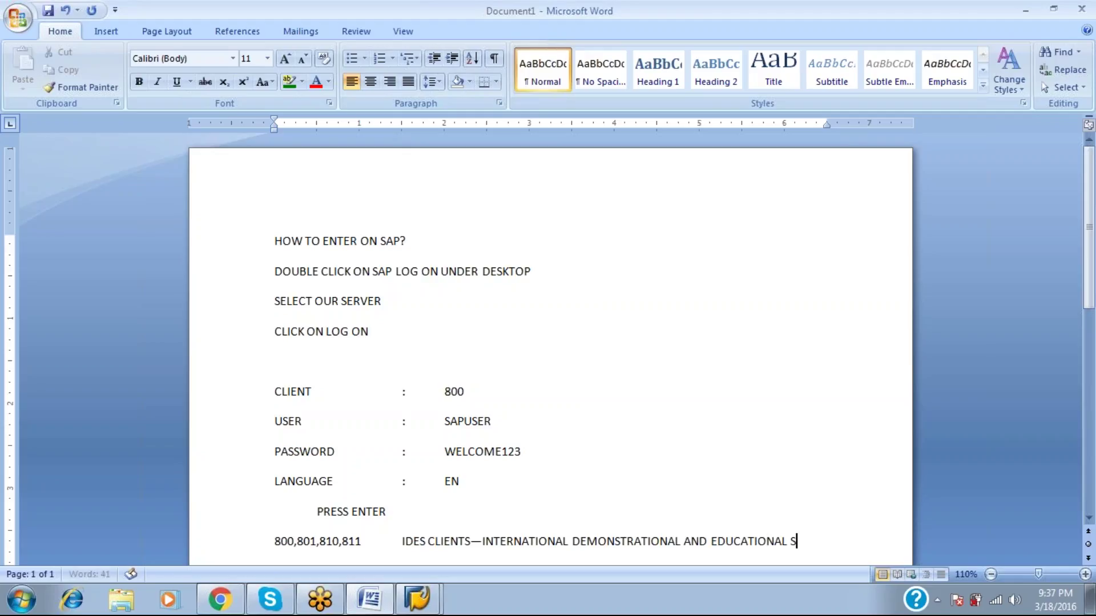
key(BackSpace)
key(BackSpace)
text(STEM.)
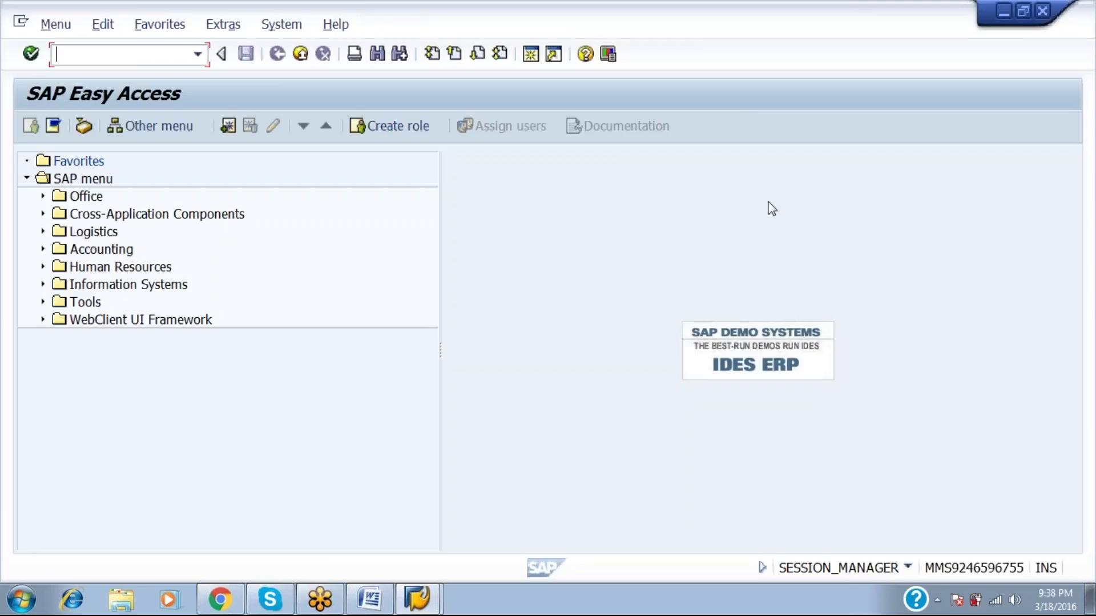
Log off SAP, reopen the MMSABAP logon screen, and close the SAP Logon window.
click(1042, 10)
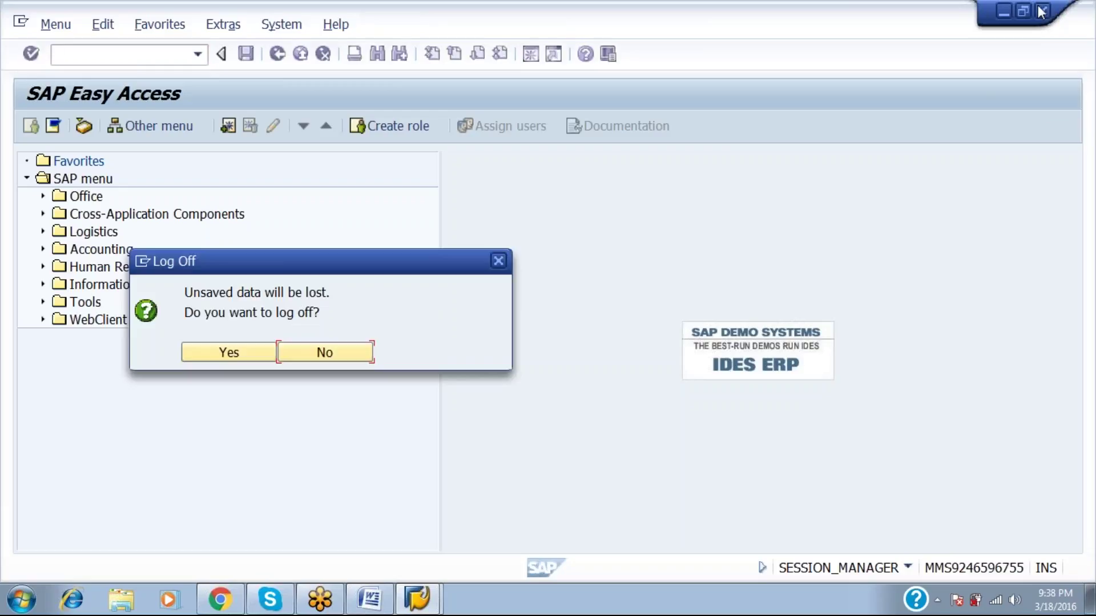
click(204, 358)
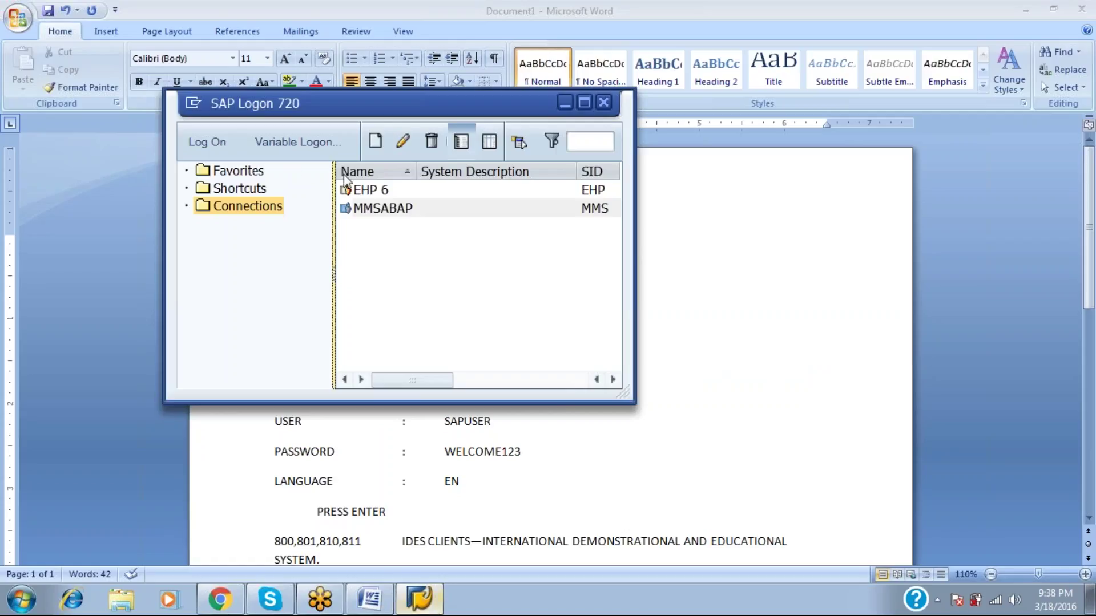
click(218, 144)
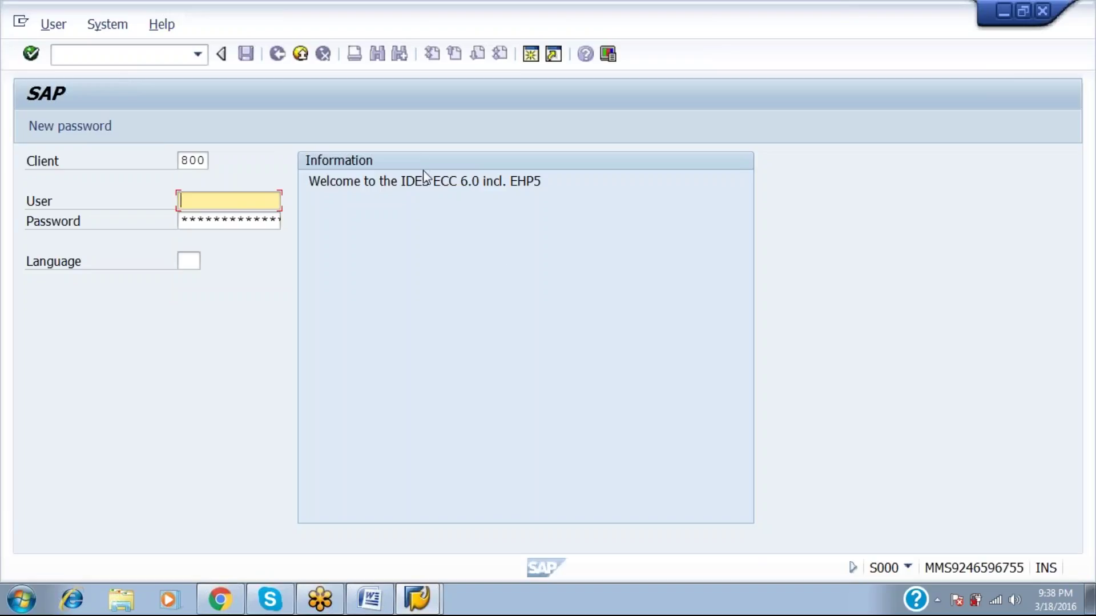
drag(429, 181, 401, 181)
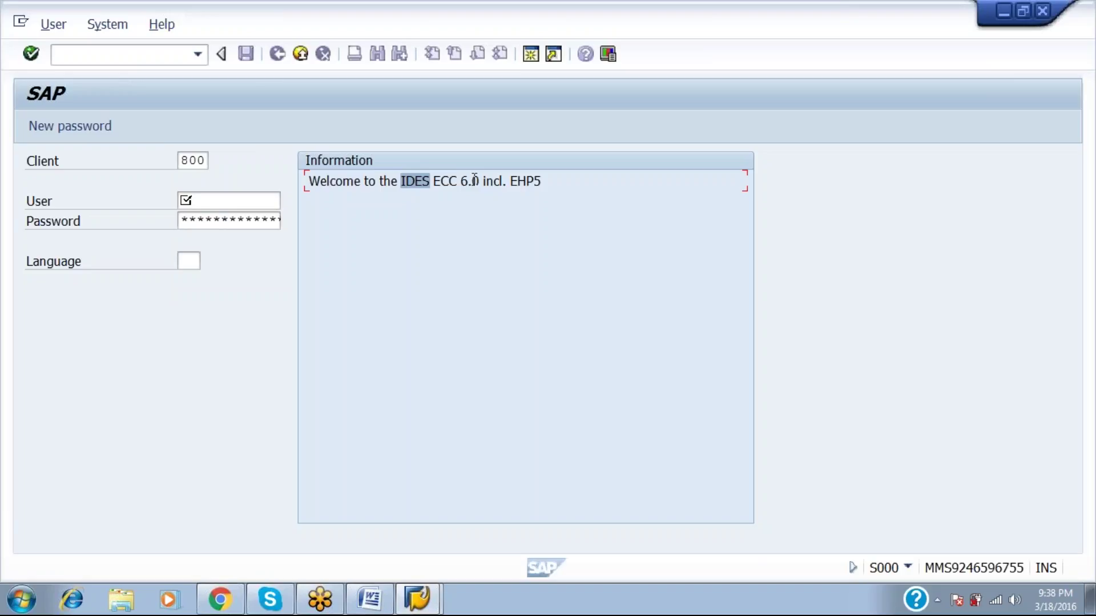
drag(473, 179, 438, 187)
key(alt+Tab)
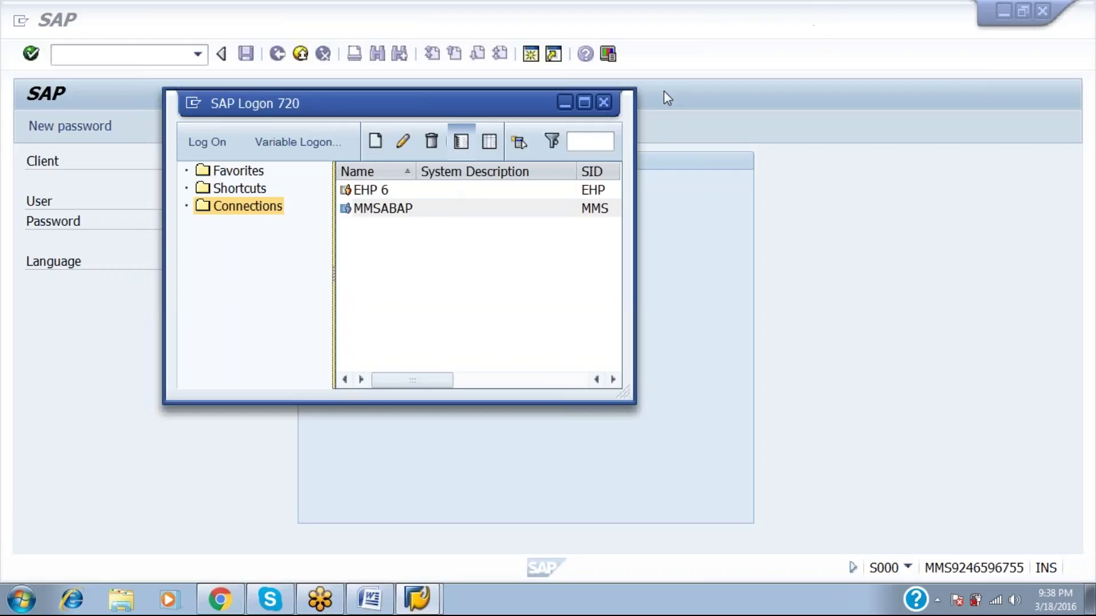
click(606, 101)
Add the line 'ECC6.0 ENTERPRISE CORE COMPONENT 6.0' to the notes.
key(alt+Tab)
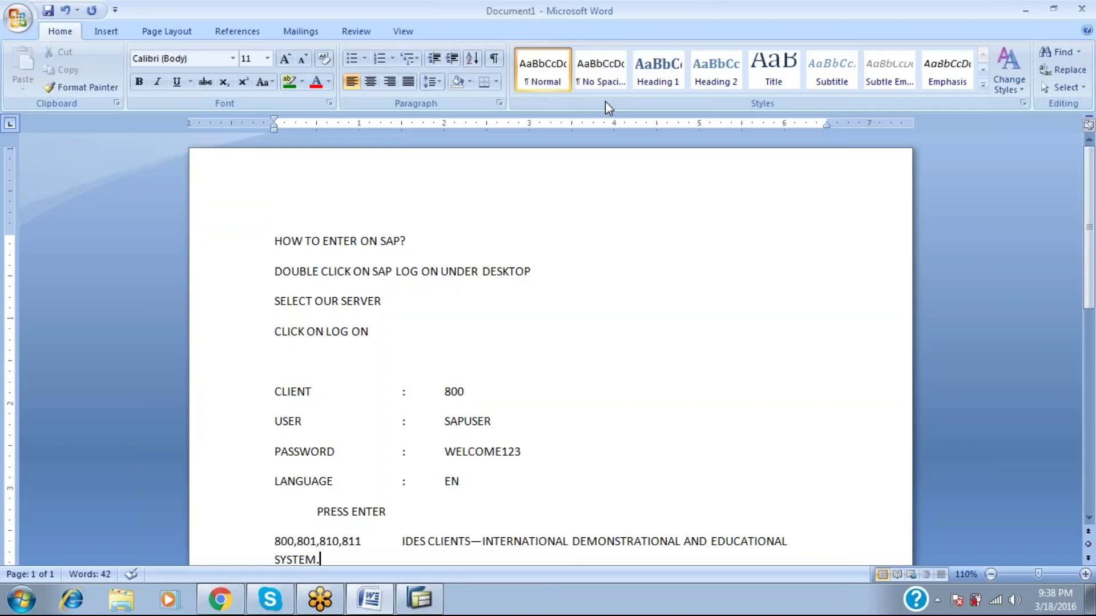
key(Return)
text(ECC6.0)
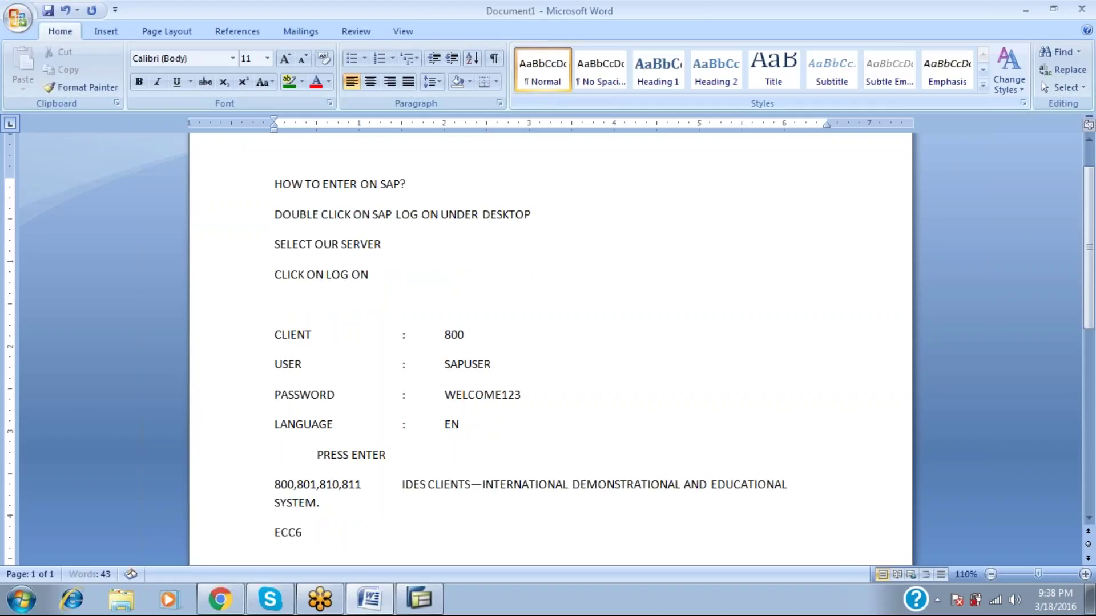
key(Tab)
key(Tab)
key(Tab)
text(ENTERPRISE)
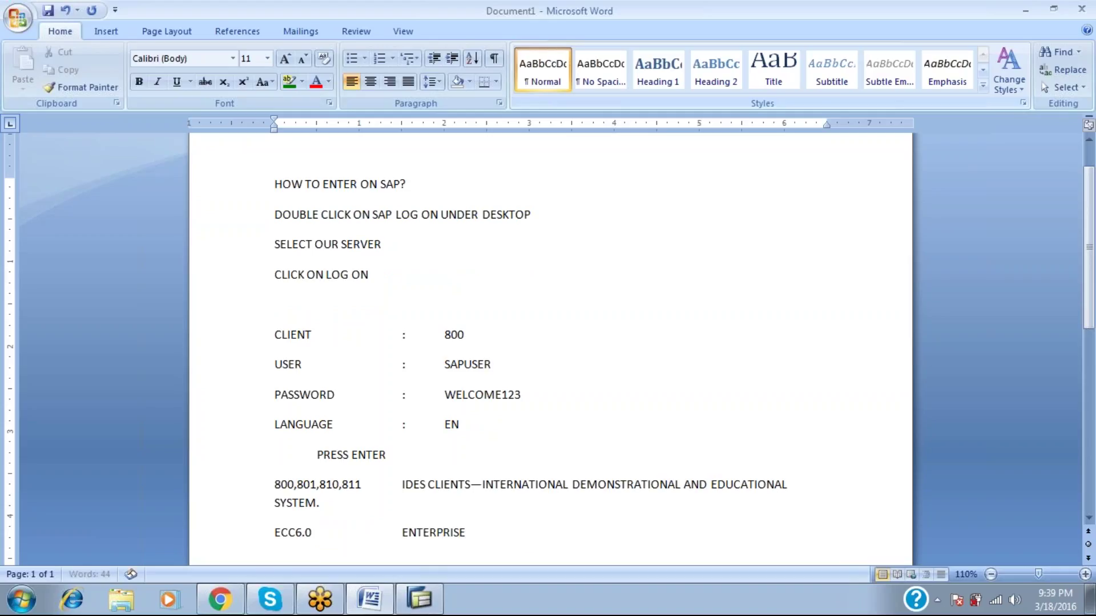
text( CORE COMPONENT)
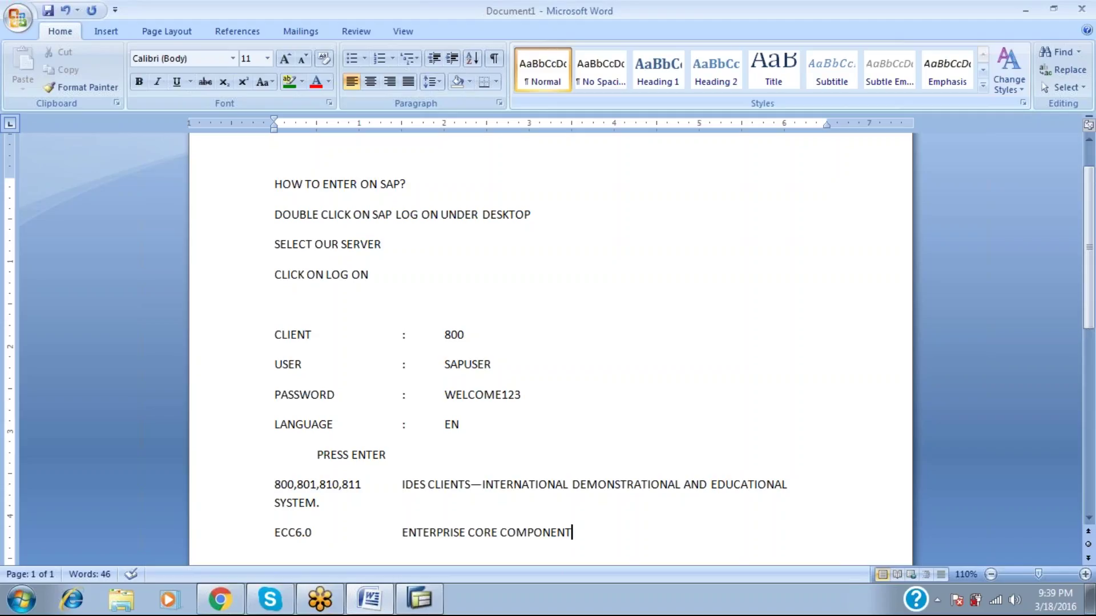
text(6.0)
key(Return)
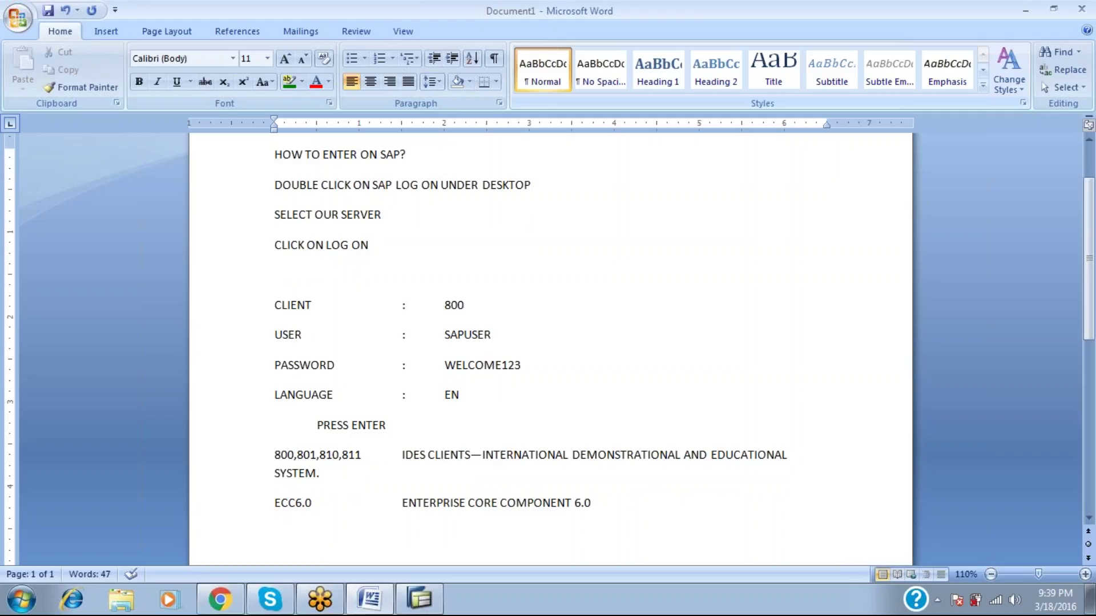
key(alt+Tab)
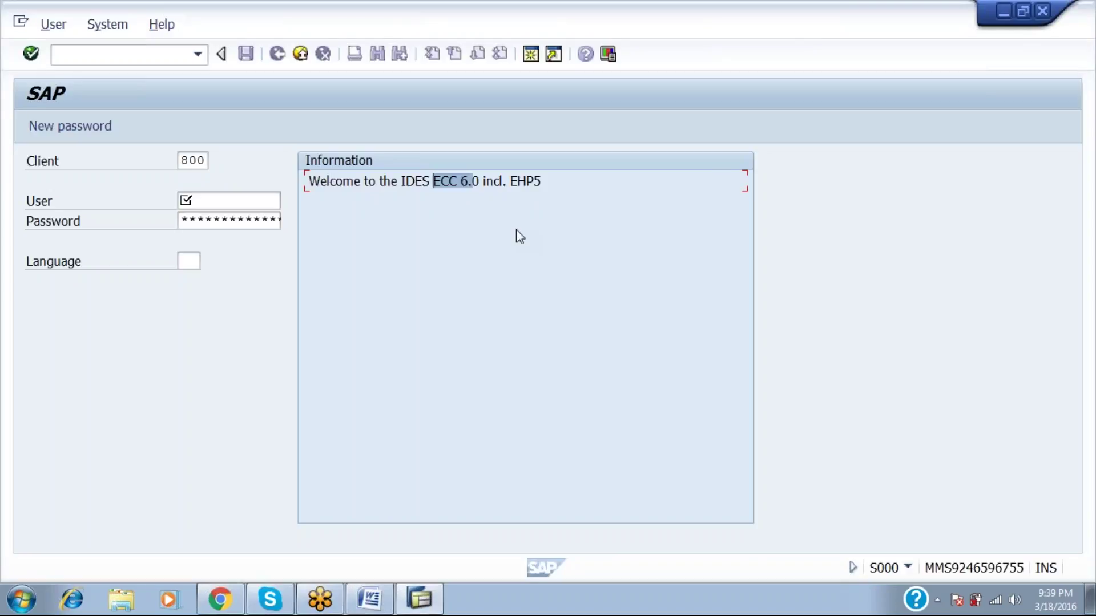
Highlight IDES ECC 6.0 and EHP5 in the logon screen's welcome message.
drag(506, 182, 541, 181)
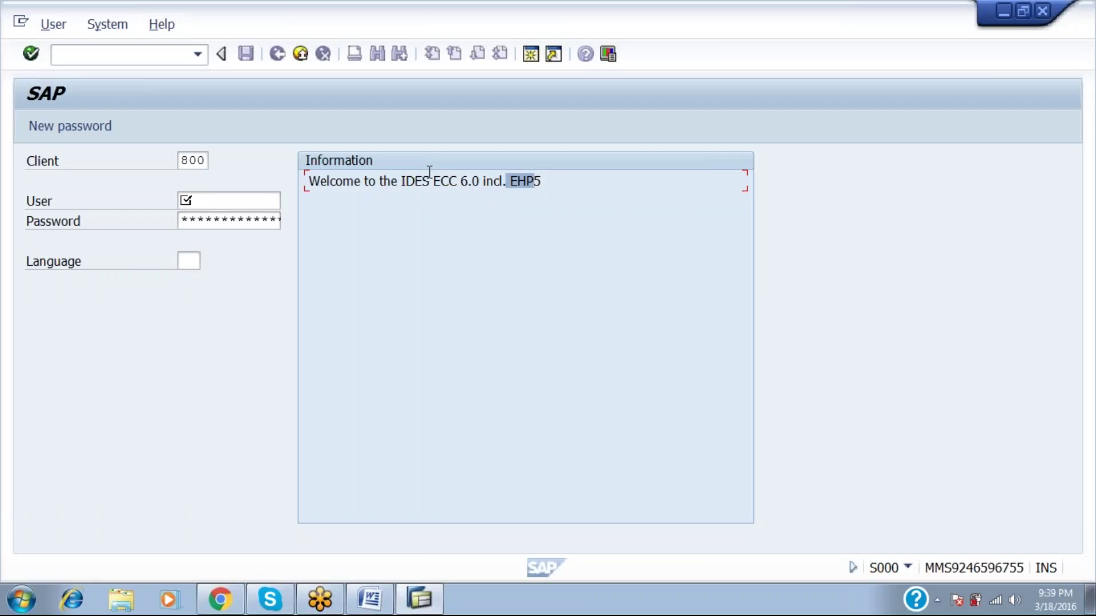
drag(408, 182, 509, 191)
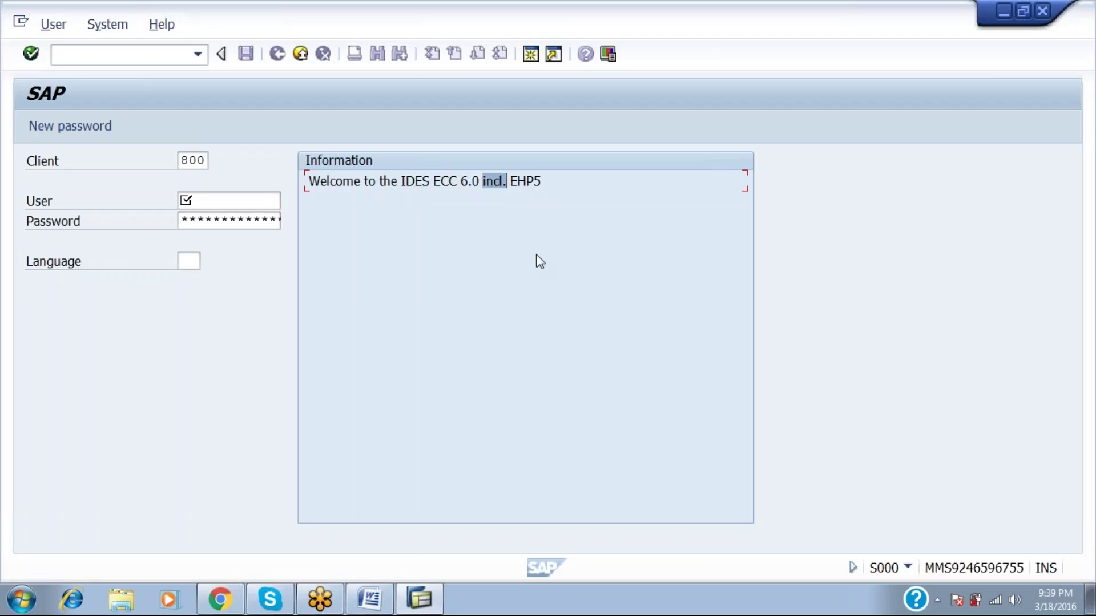
drag(541, 182, 519, 183)
key(alt+Tab)
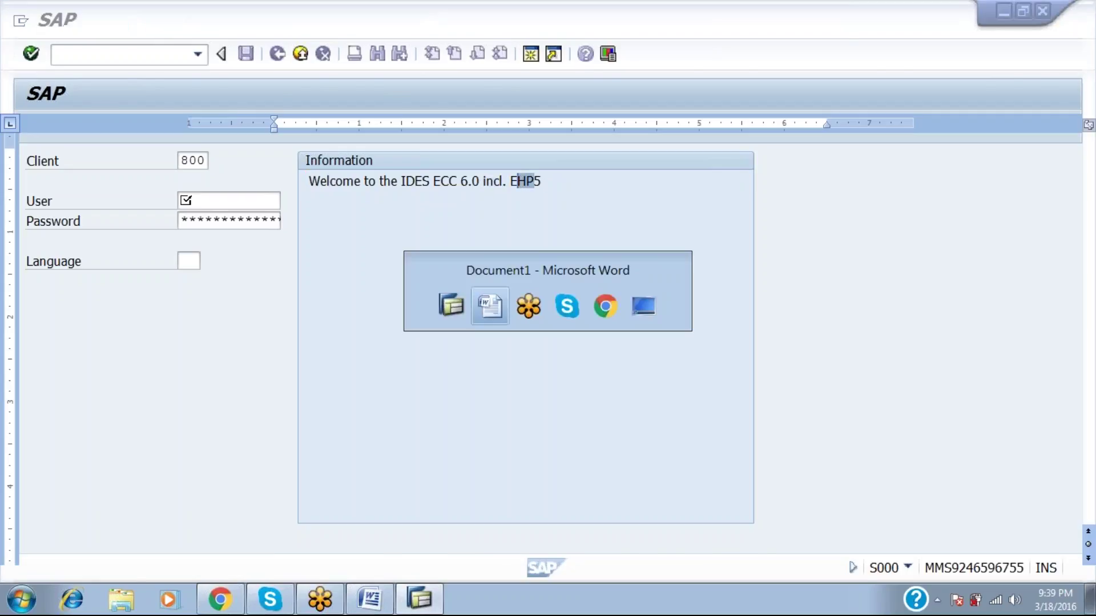
Add the entry 'EHP5 ENHANCEMENT PACK5' below the ECC6.0 line.
text(EH)
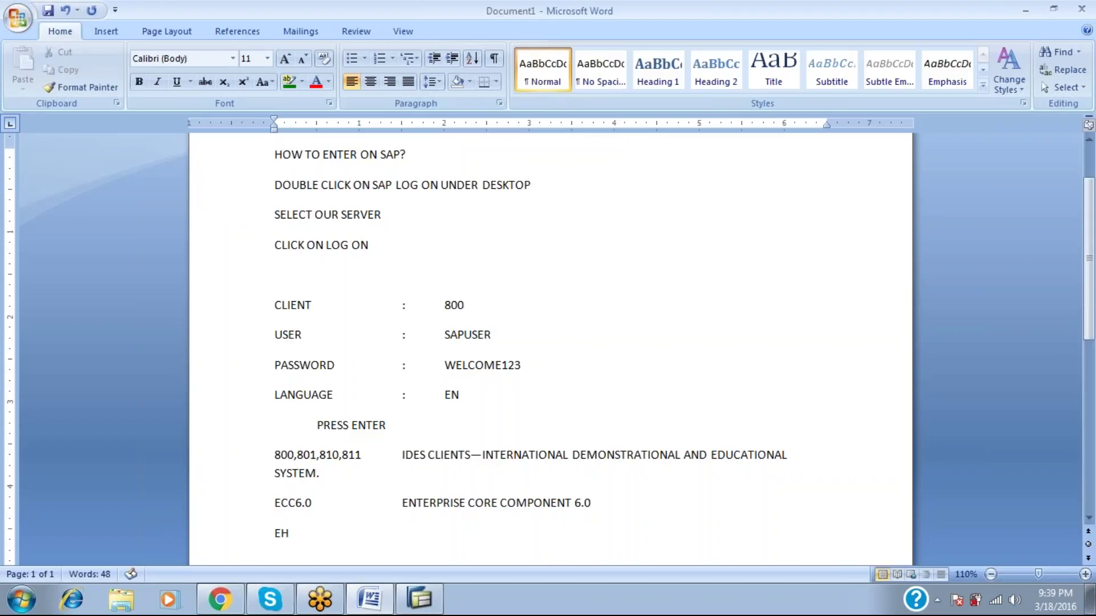
text(P5)
key(Tab)
text(ENHANCEME)
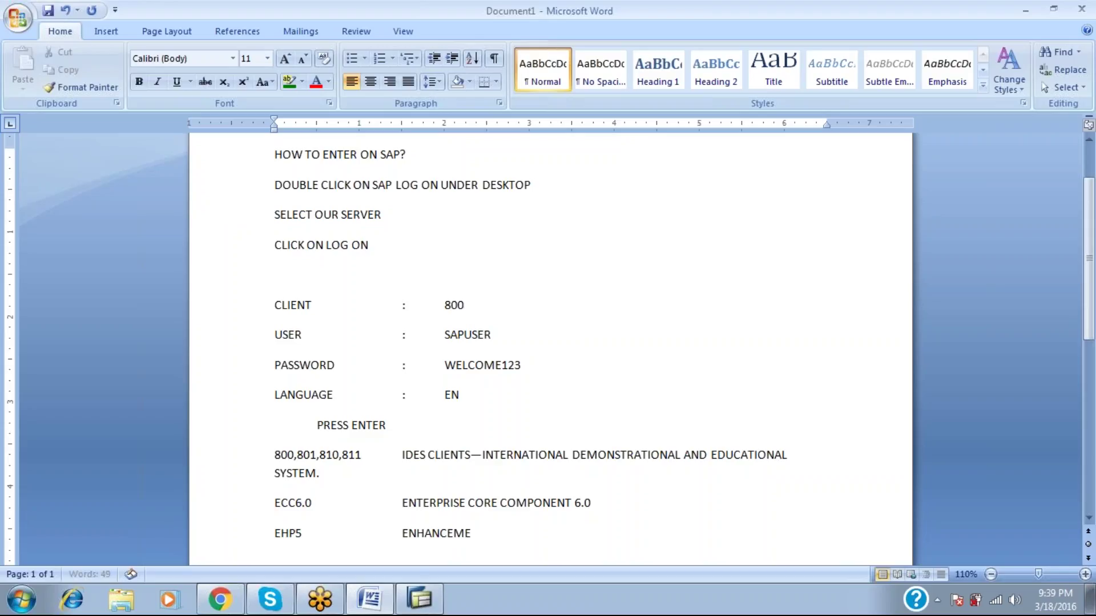
text(NT PACK5)
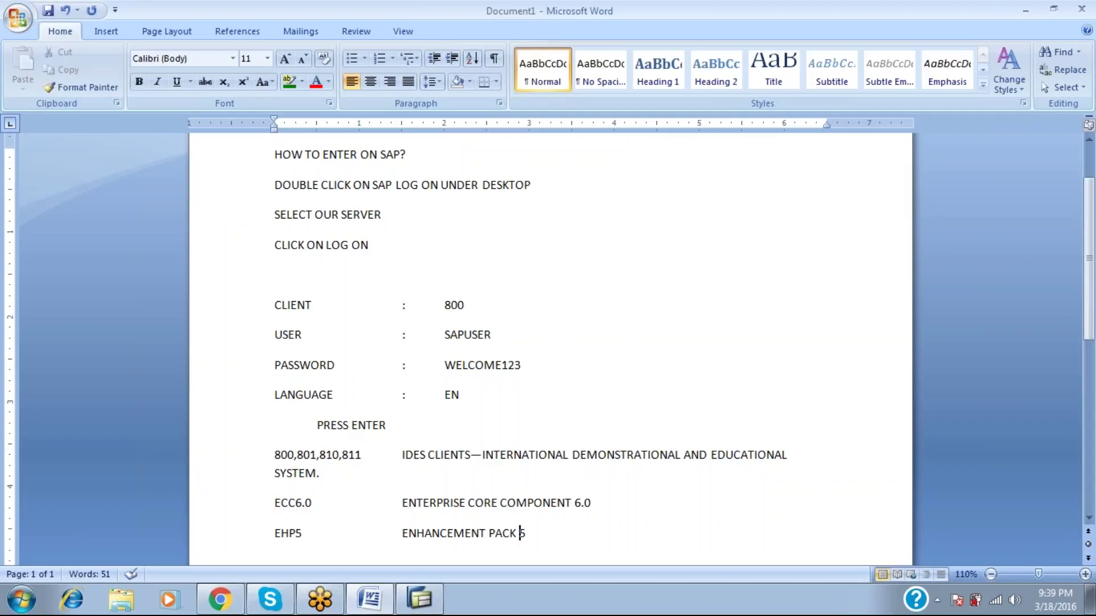
key(End)
key(Return)
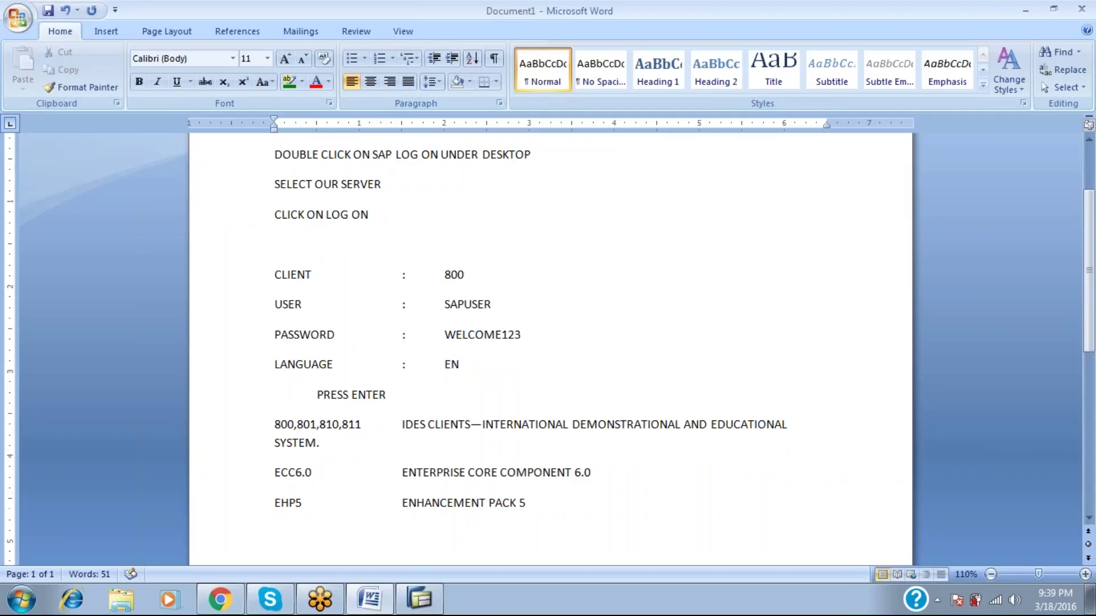
Log on to SAP client 800 with the saved user from the suggestions and its password.
key(alt+Tab)
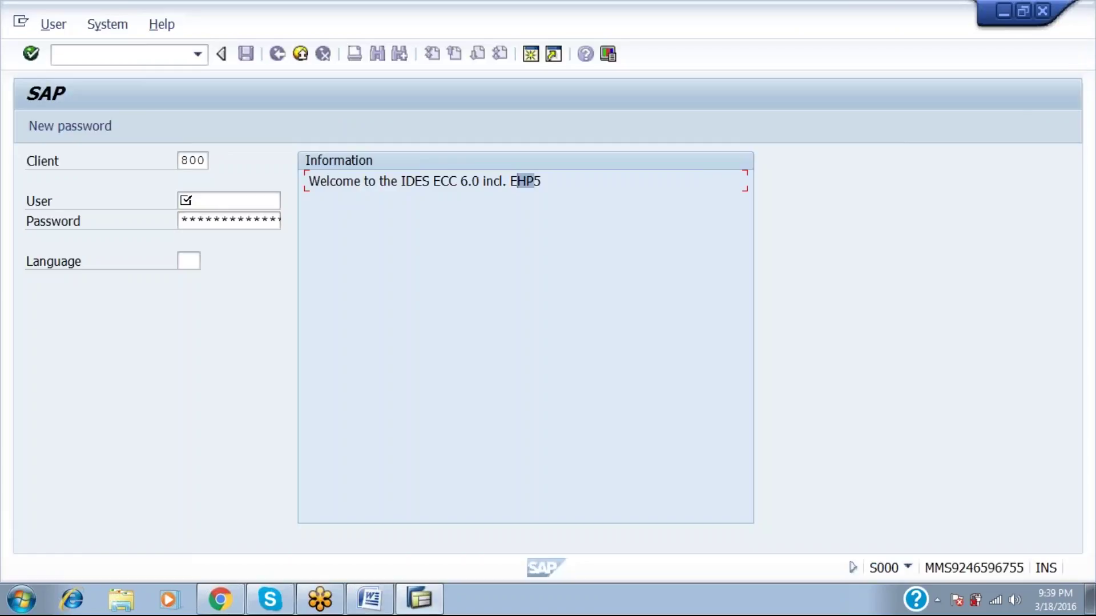
click(228, 201)
text(SAP)
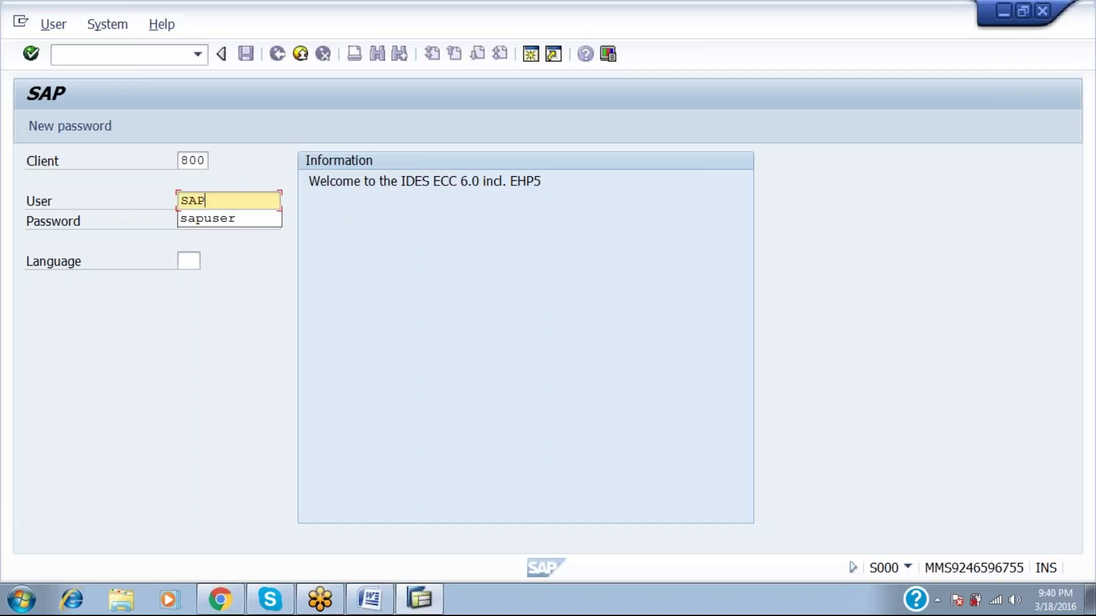
key(BackSpace)
key(BackSpace)
key(BackSpace)
text(AB)
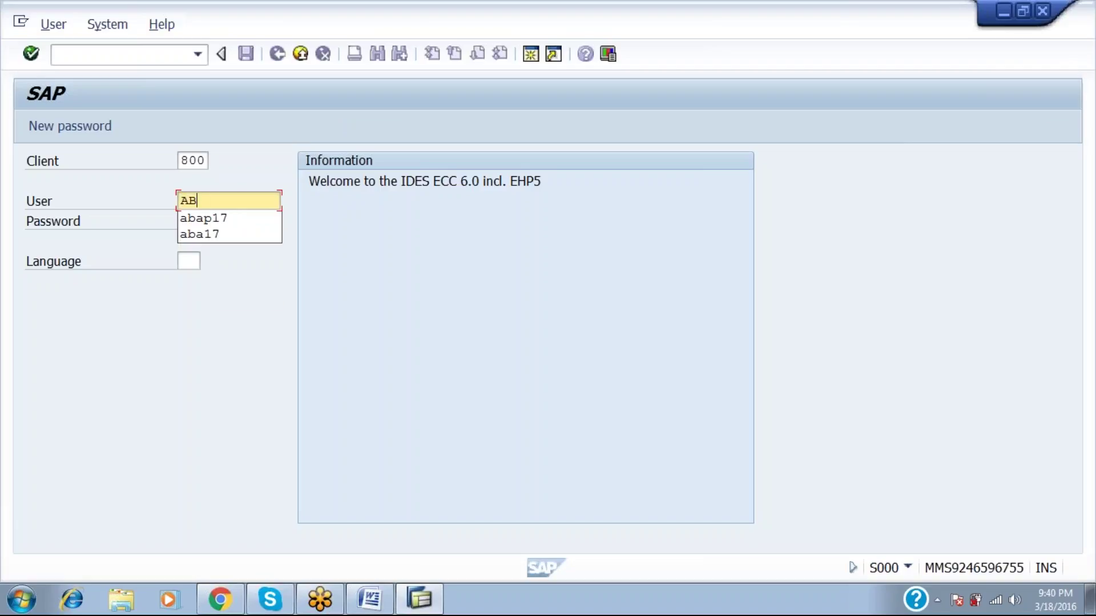
key(Down)
key(Return)
key(Tab)
text(*************)
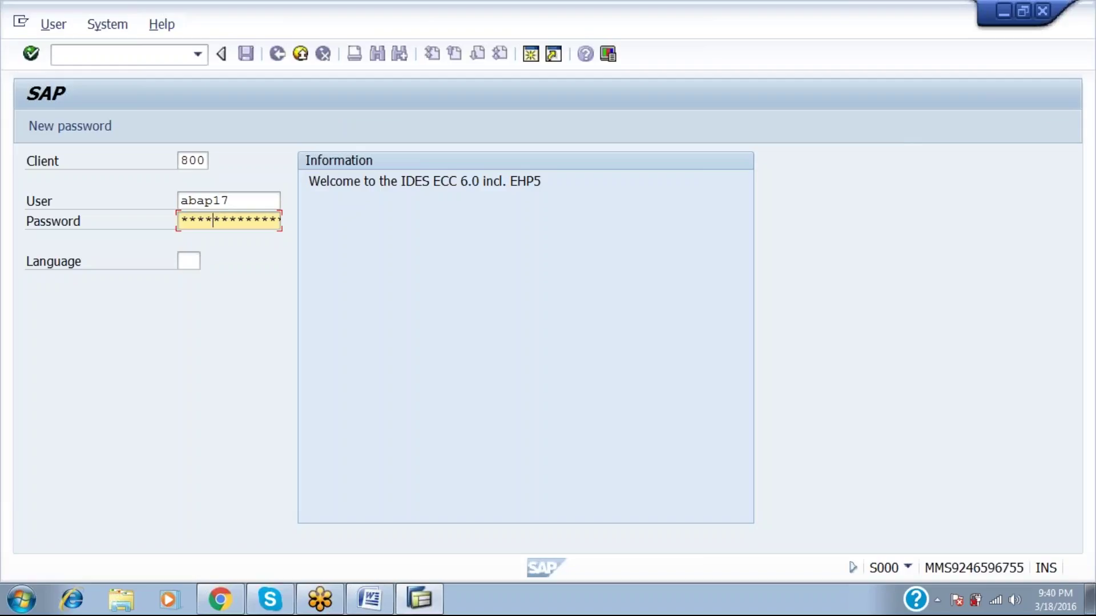
text(****)
key(Return)
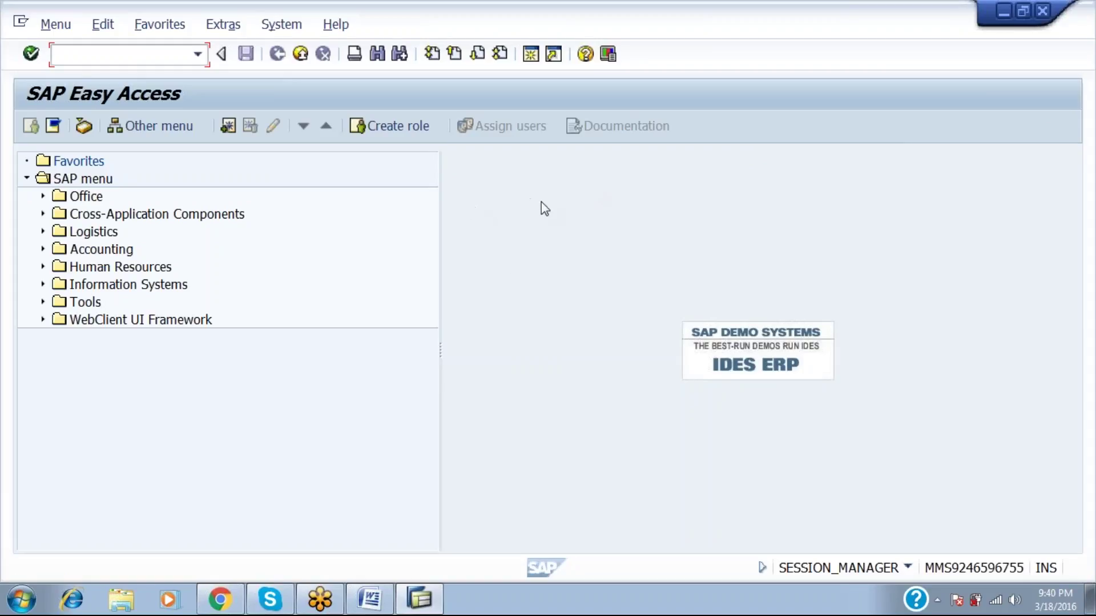
Add the GUI line defined as ': GRAPHICAL USER INTERFACE-- ENDUSER SCREEN'.
key(alt+Tab)
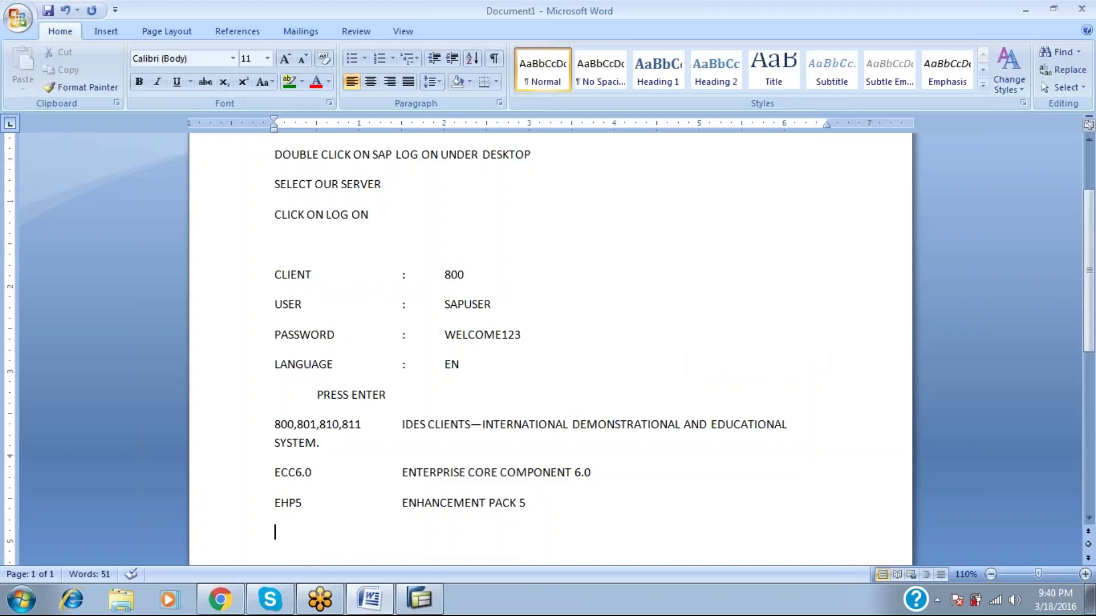
text(gui)
key(BackSpace)
key(BackSpace)
key(BackSpace)
text(GUI)
key(Tab)
key(Tab)
key(Tab)
text(: GRAPHICAL USER INTERFA VE)
key(BackSpace)
key(BackSpace)
key(BackSpace)
text(XCE)
key(BackSpace)
key(BackSpace)
key(BackSpace)
key(BackSpace)
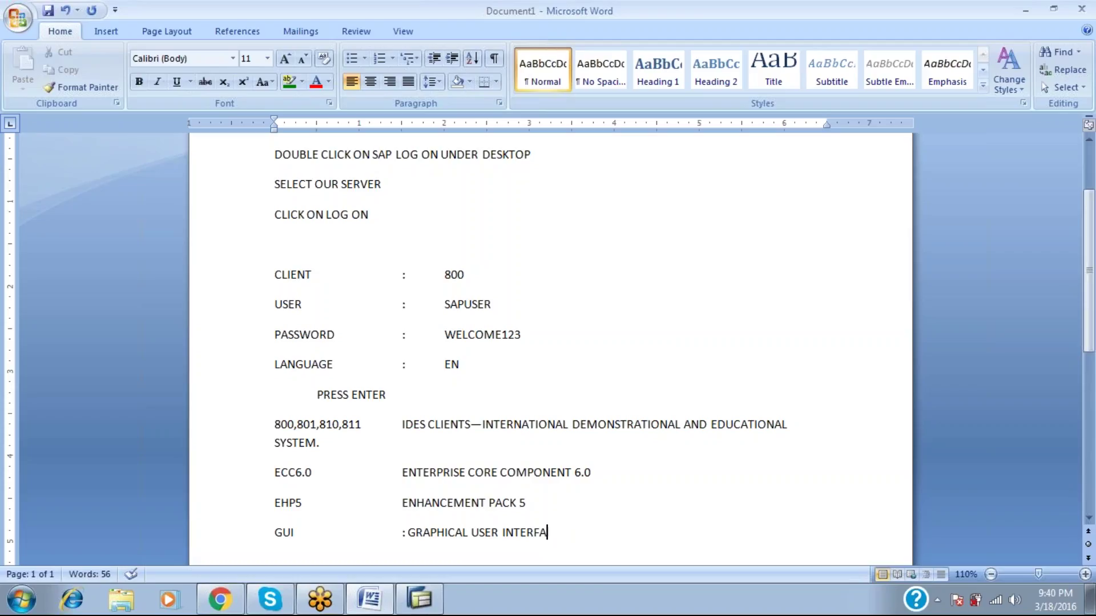
text(CE-- ENDUSER)
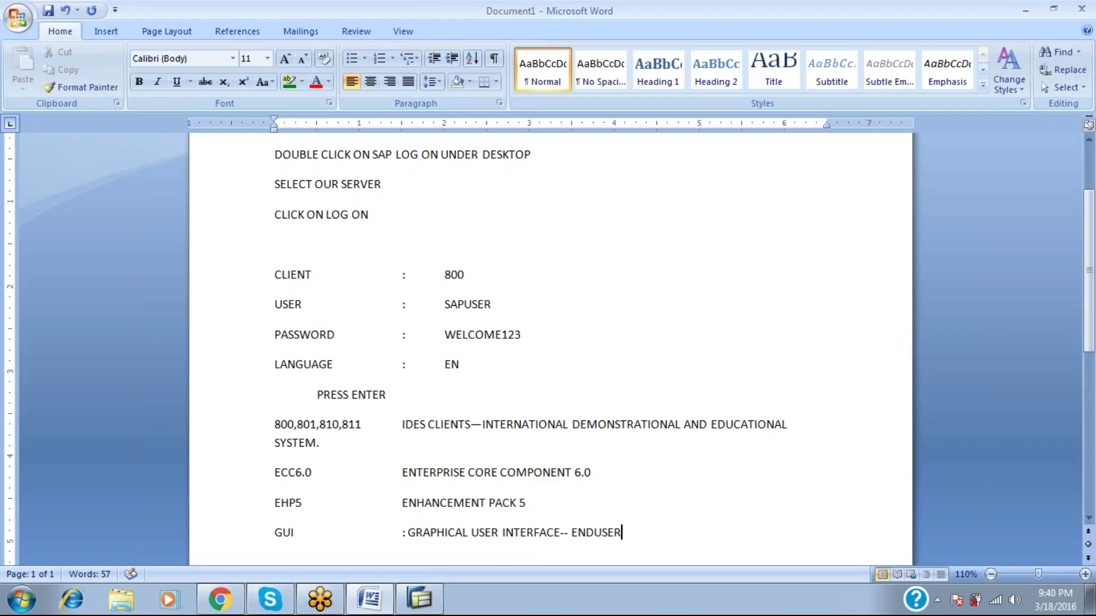
text( SCREEN)
key(Return)
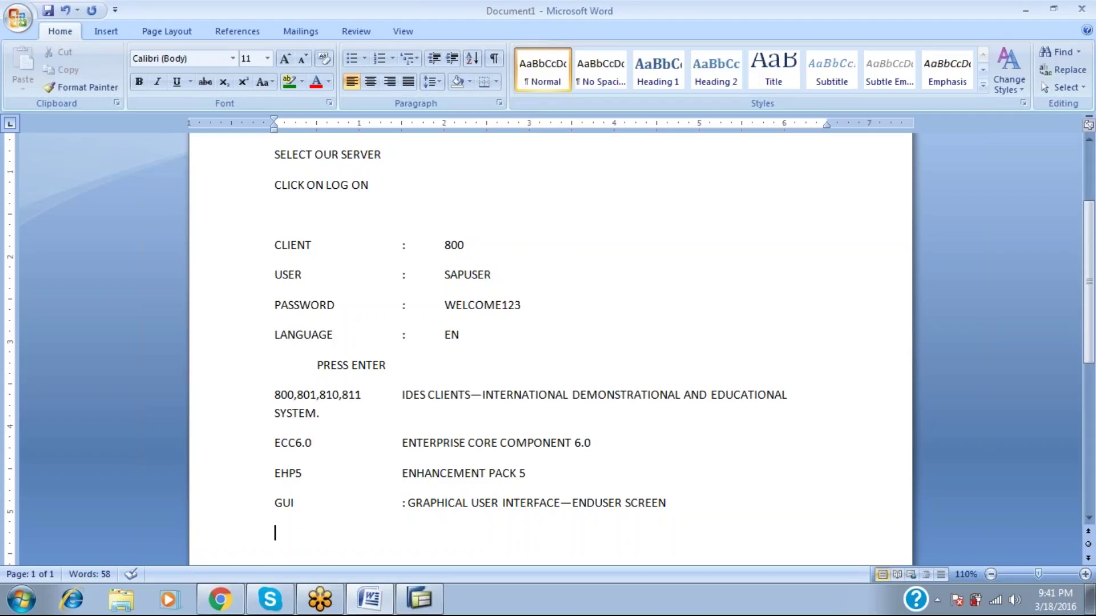
Add the IMG line defined as ': IMPLEMENTATION GUIDE SCREEN'.
text(IMG)
key(Tab)
text(: IMPLEMENTATION GU)
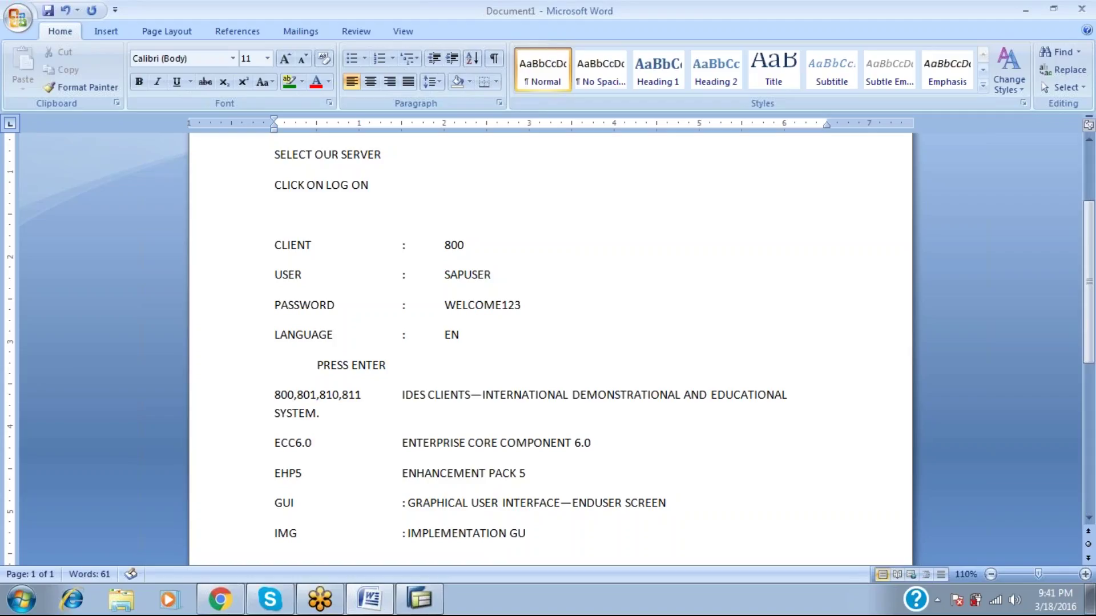
text(IDE SCREEN)
key(alt+Tab)
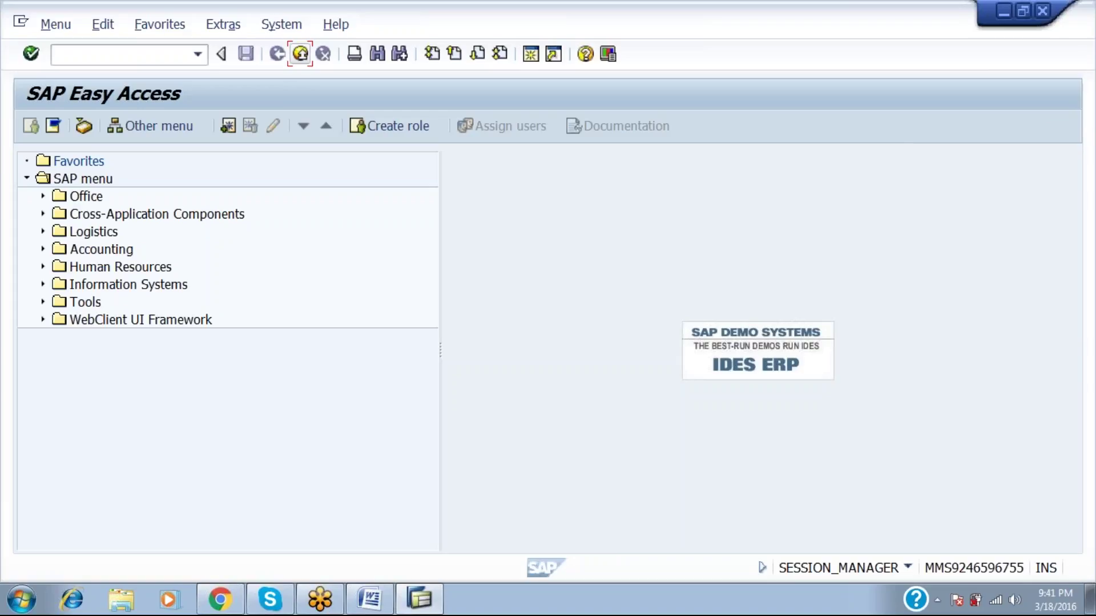
Back in the Word notes, start a new line below the IMG entry.
key(alt+Tab)
key(Return)
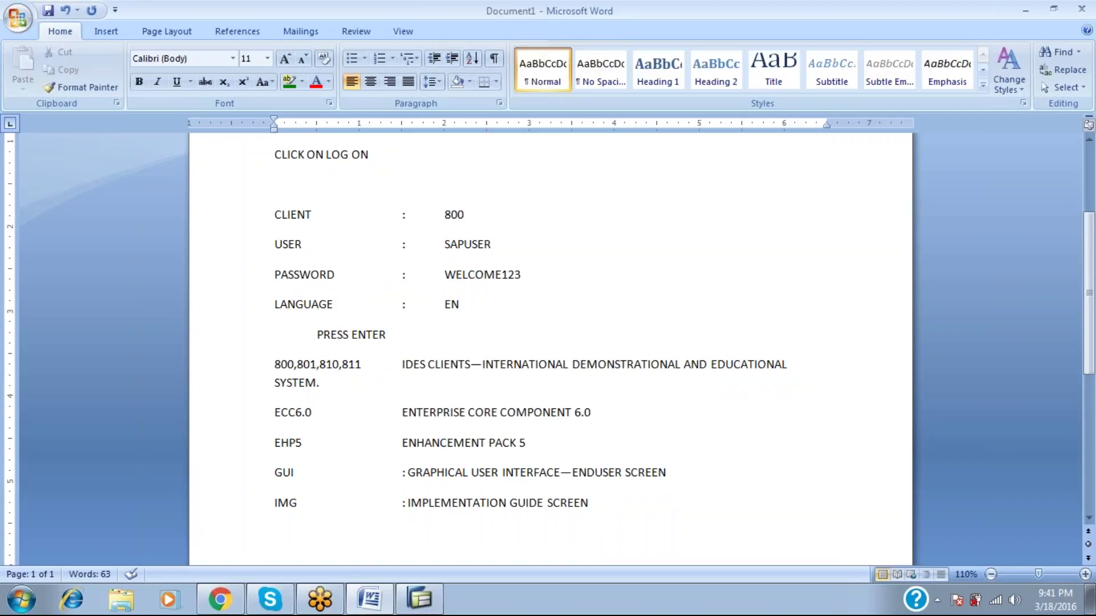
Add the SPRO entry reading 'TO MOVE FROM GUI TO IMG' on its own line.
text(SPRO)
key(Tab)
key(Tab)
text(TO MOVE FROM)
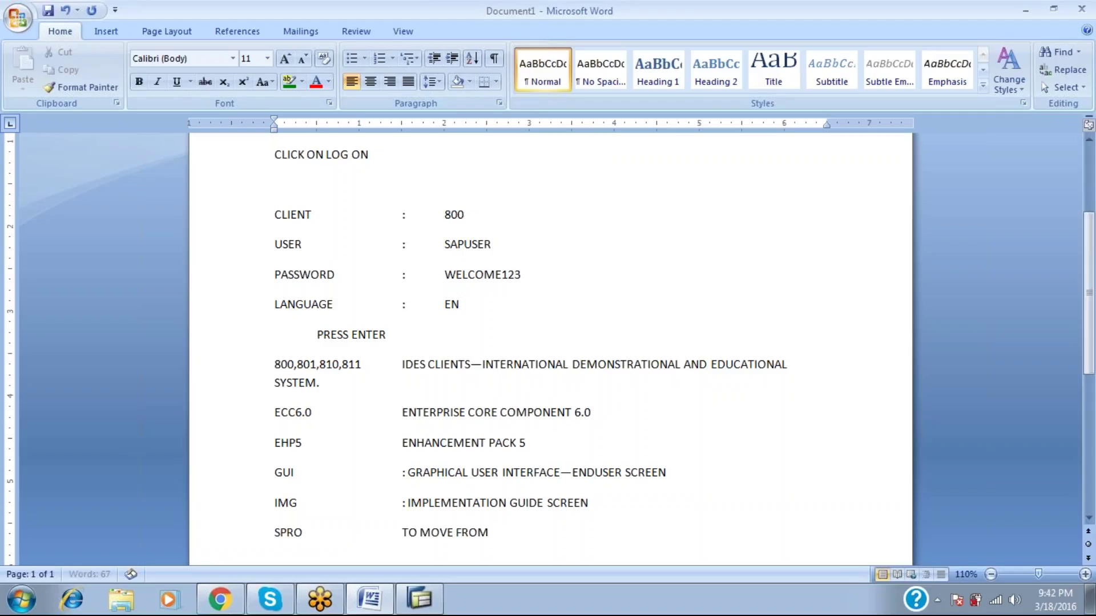
text( GUI TO IMG)
key(Return)
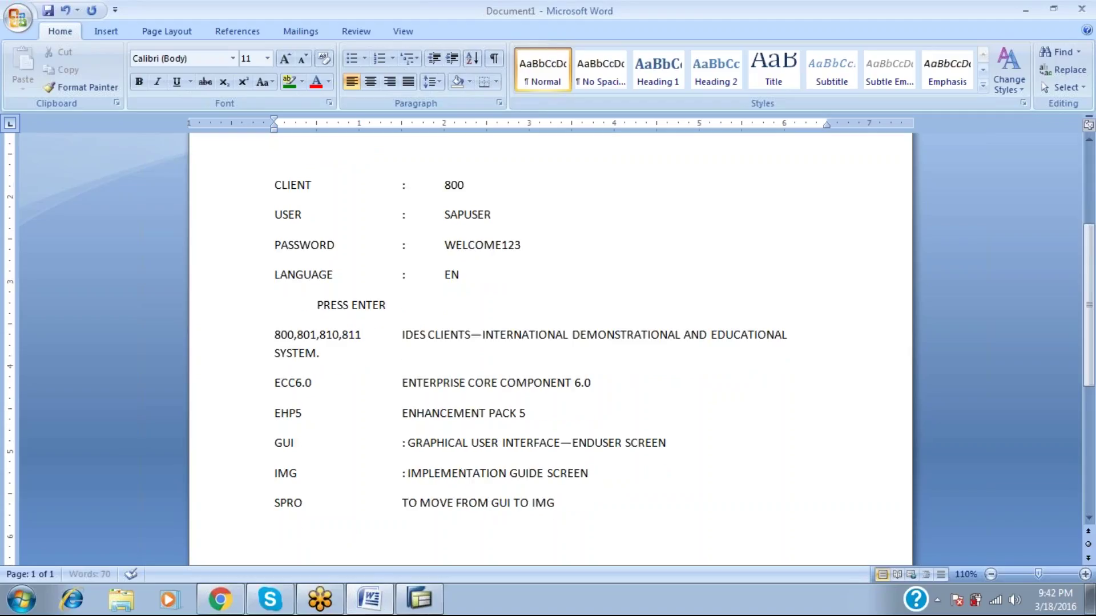
key(alt+Tab)
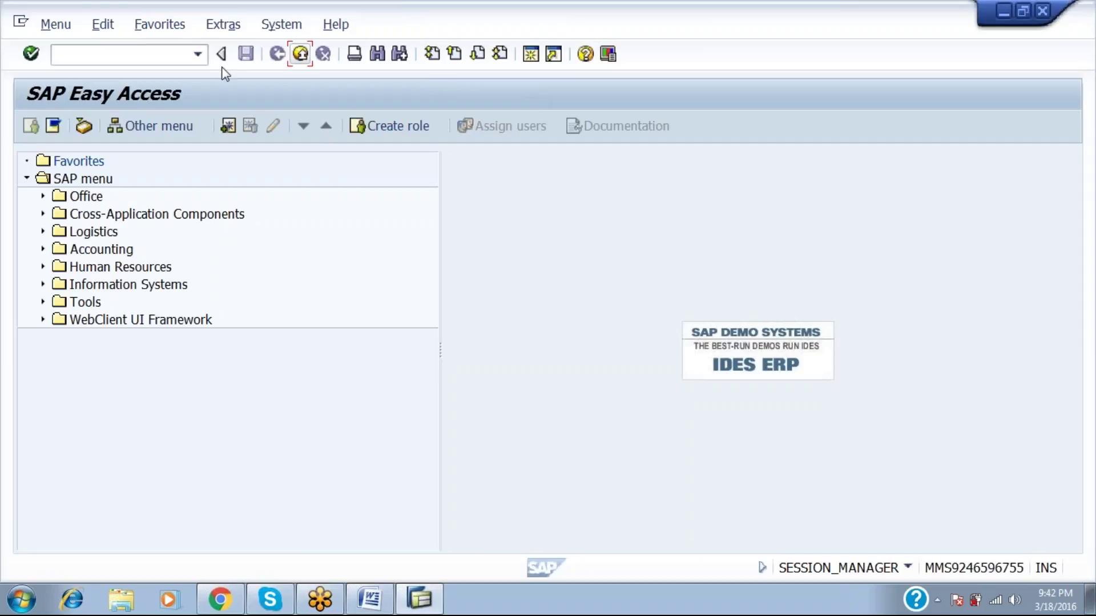
Run transaction SPRO and open the SAP Reference IMG with F5.
click(179, 54)
text(SPRO)
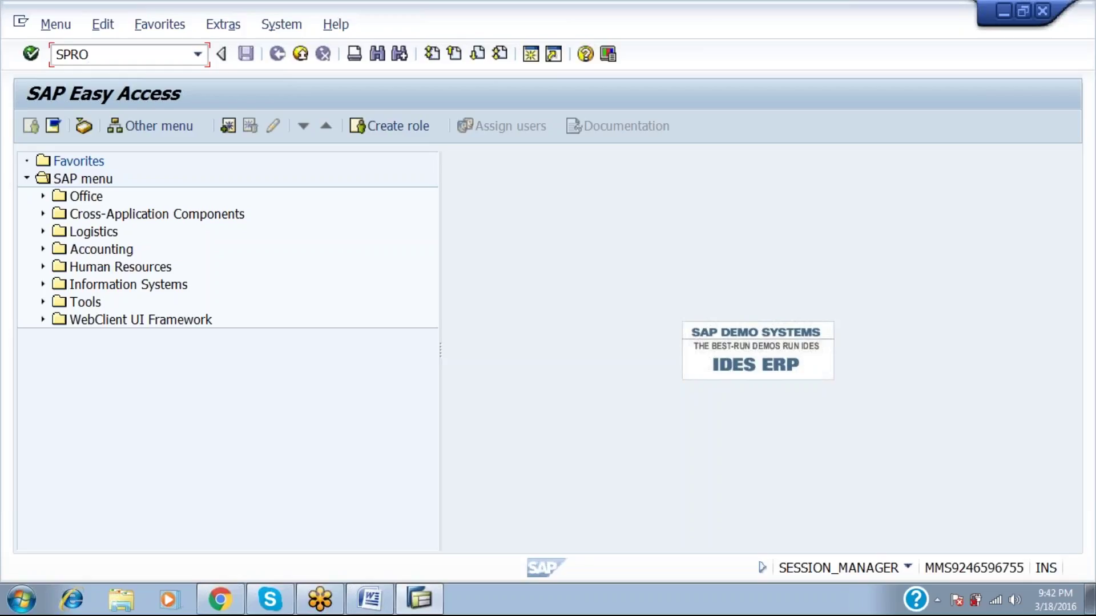
key(Return)
key(F5)
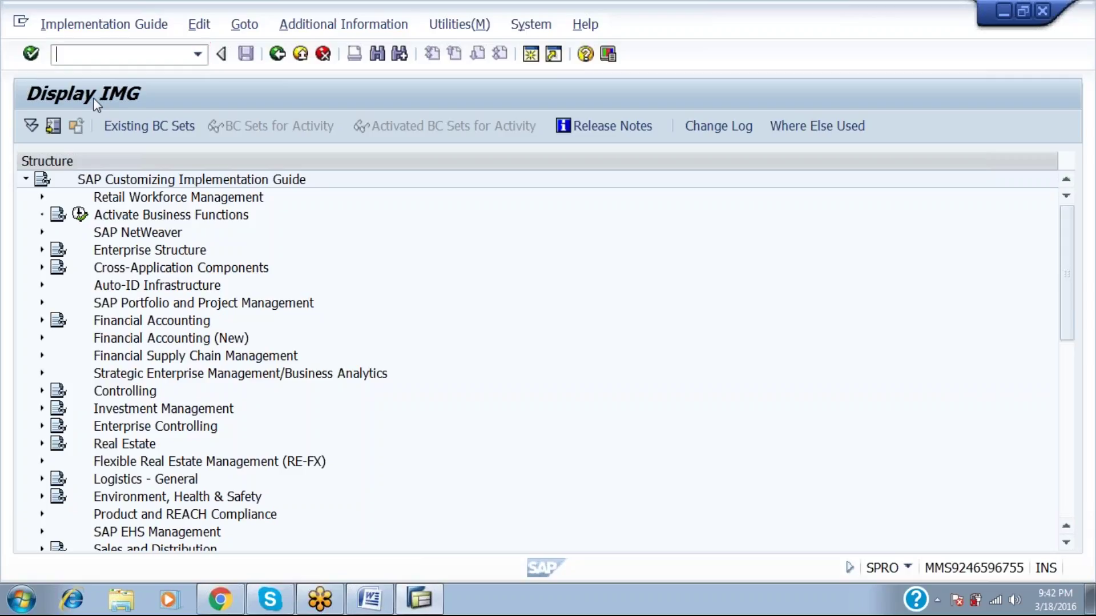
key(alt+Tab)
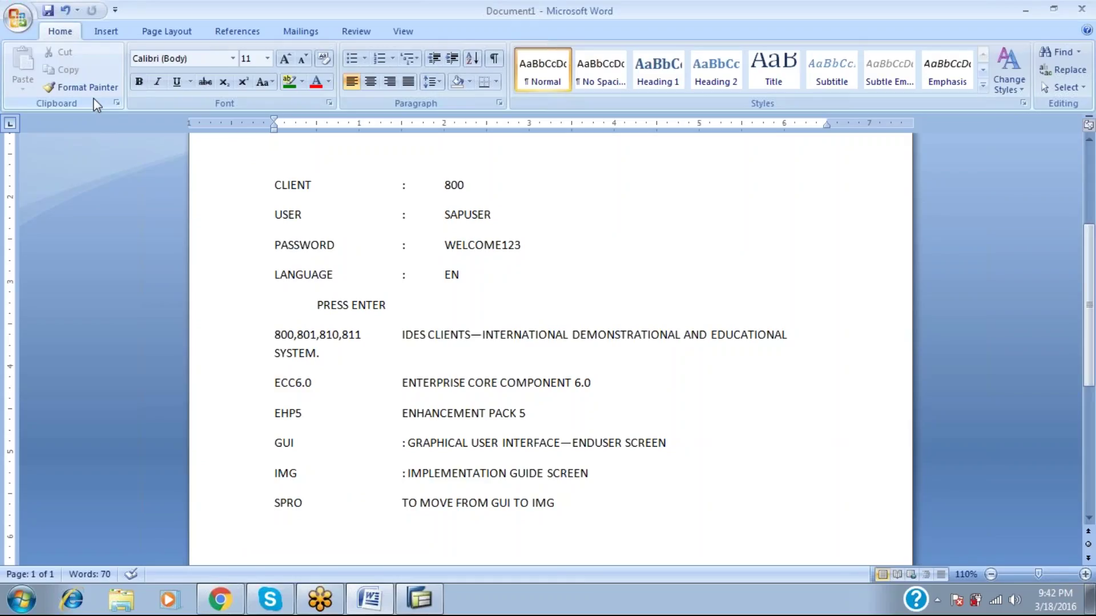
Add the /N entry reading 'TO MOVE FROM IMG TO GUI' to the notes.
text(/N)
key(Tab)
text(TO MOI)
key(BackSpace)
text(VE FROM)
text( IMG)
text( TO)
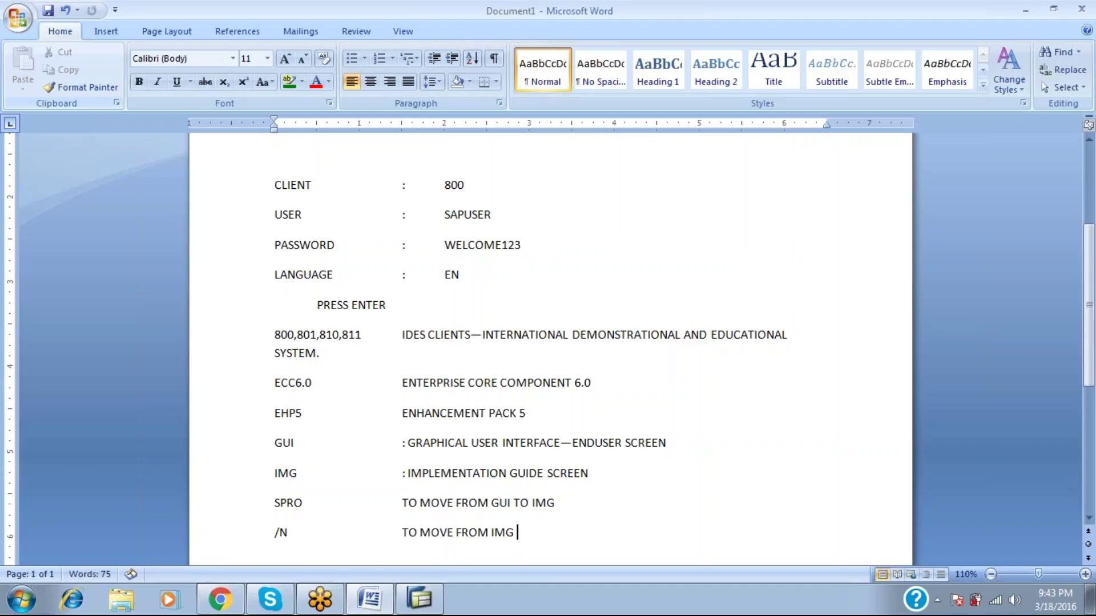
text( GUI)
key(alt+Tab)
Return to Easy Access with /N, reopen the Reference IMG via SPRO and F5, then exit with /N again.
text(/N)
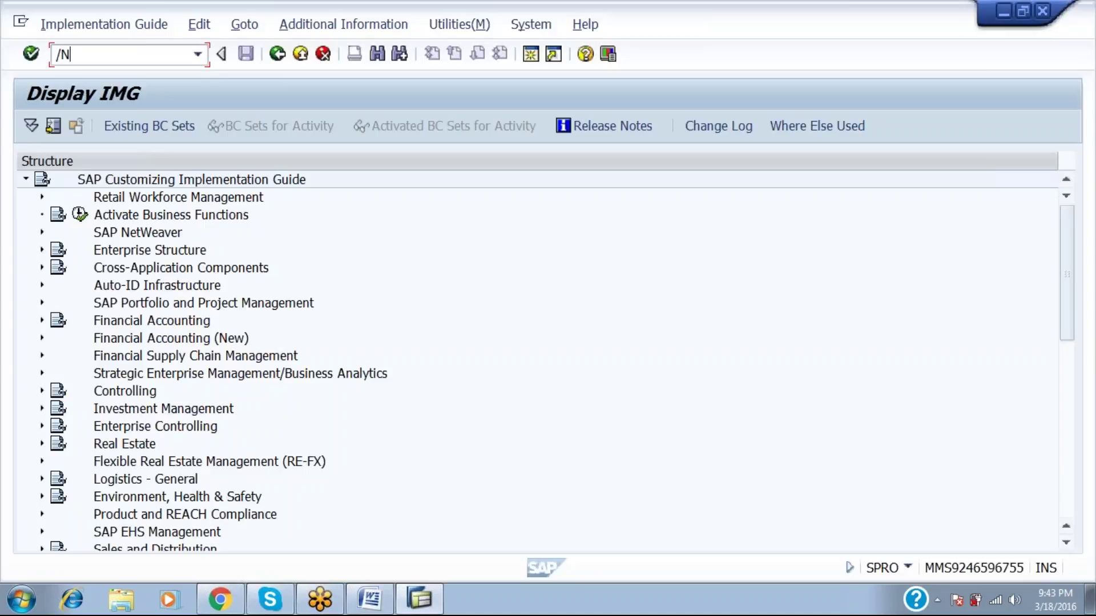
key(Return)
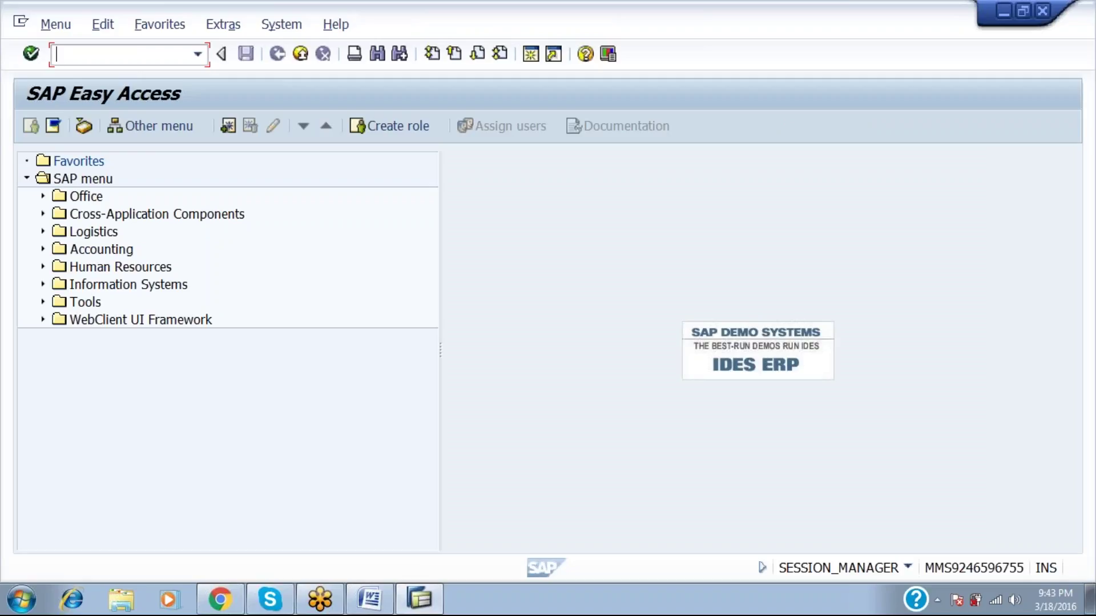
text(SPRO)
key(Return)
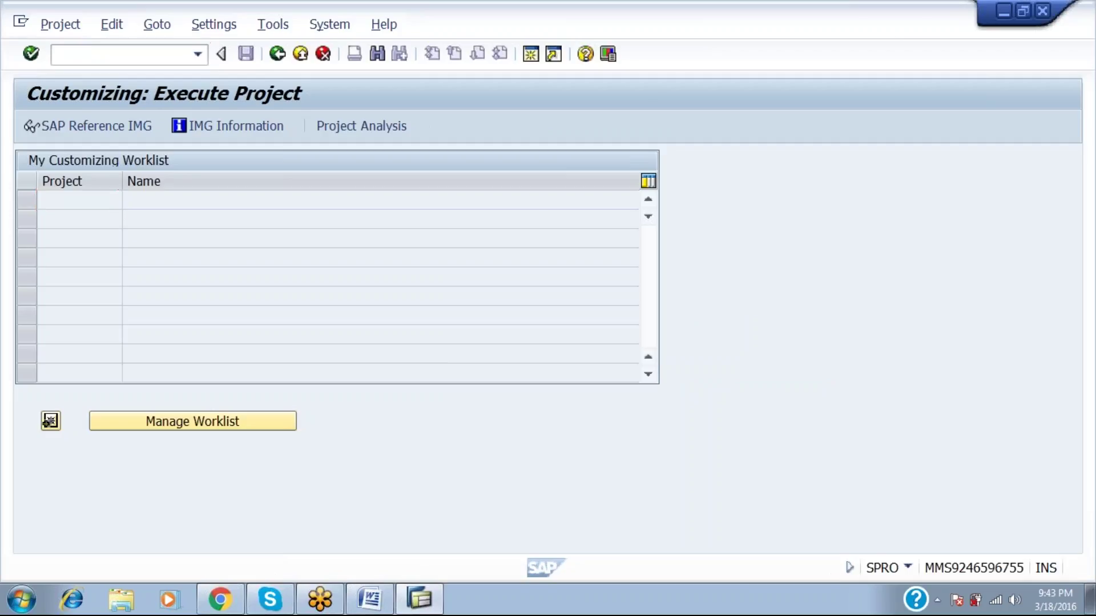
key(F5)
text(/N)
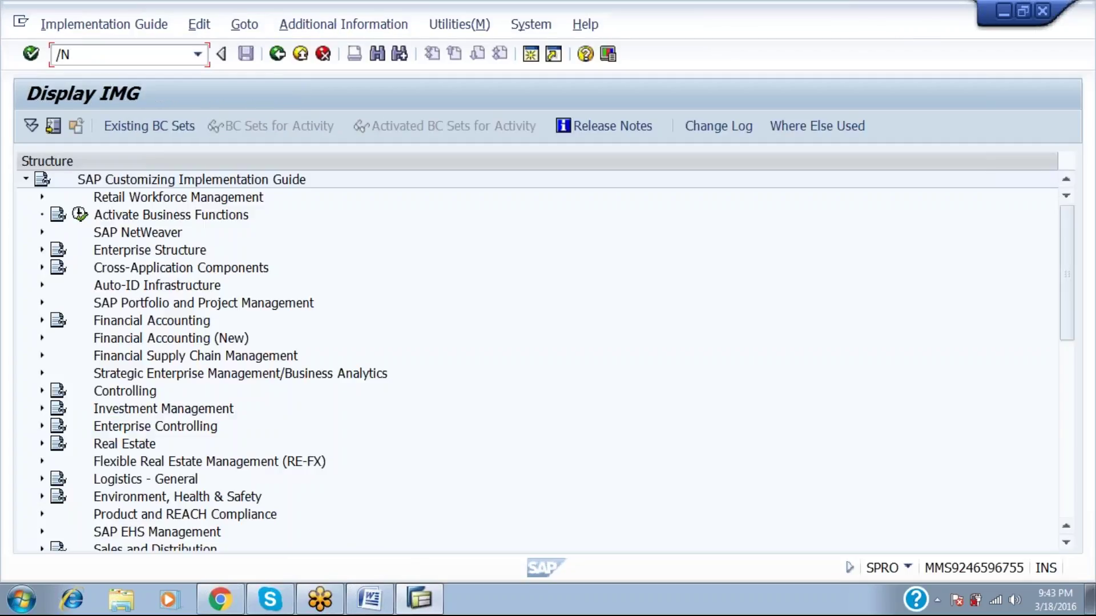
key(Return)
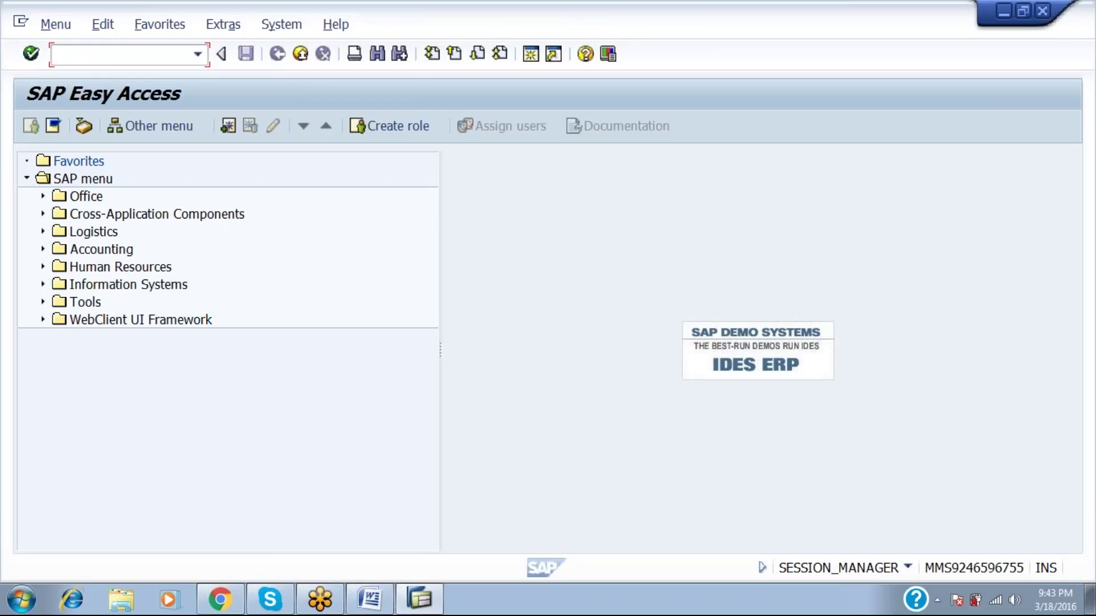
key(alt+Tab)
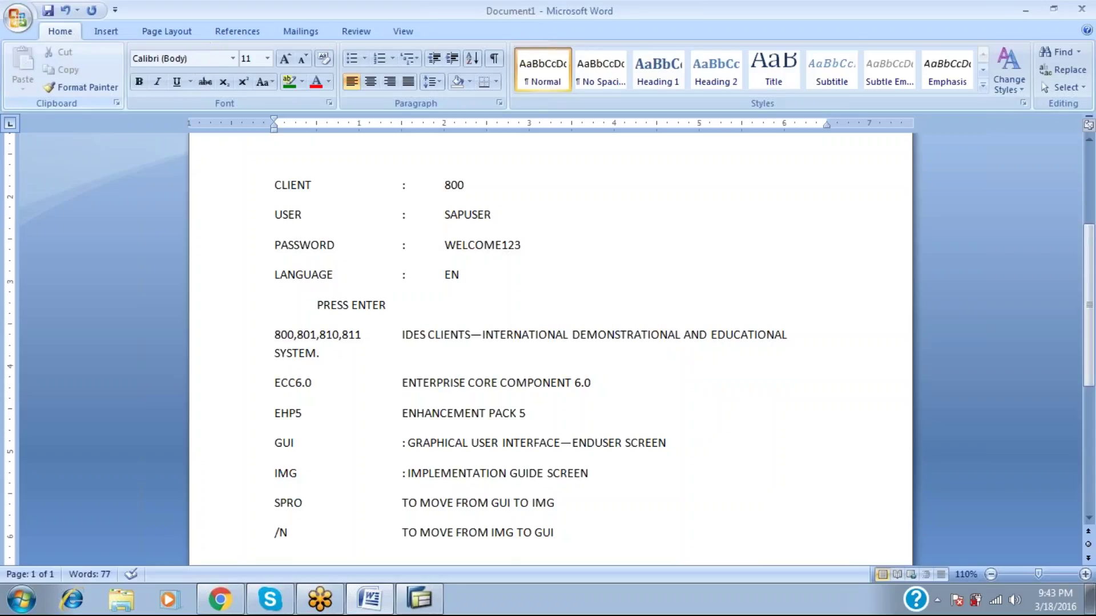
Add the /O entry reading 'TO CREATE A NEW SESSION' below the /N line.
key(Return)
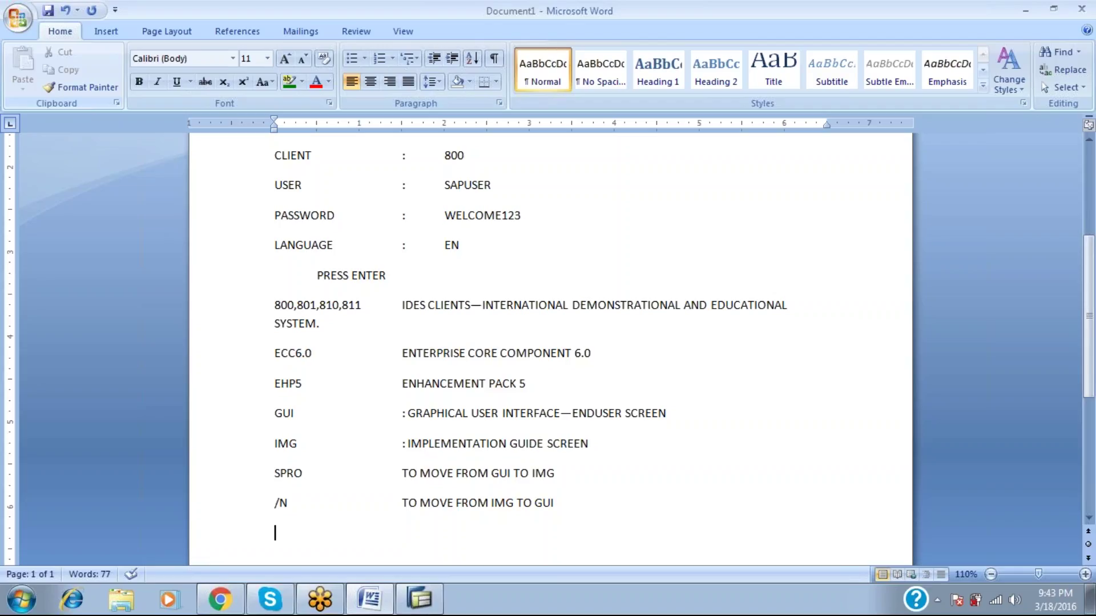
text(/O	TO CRFAE)
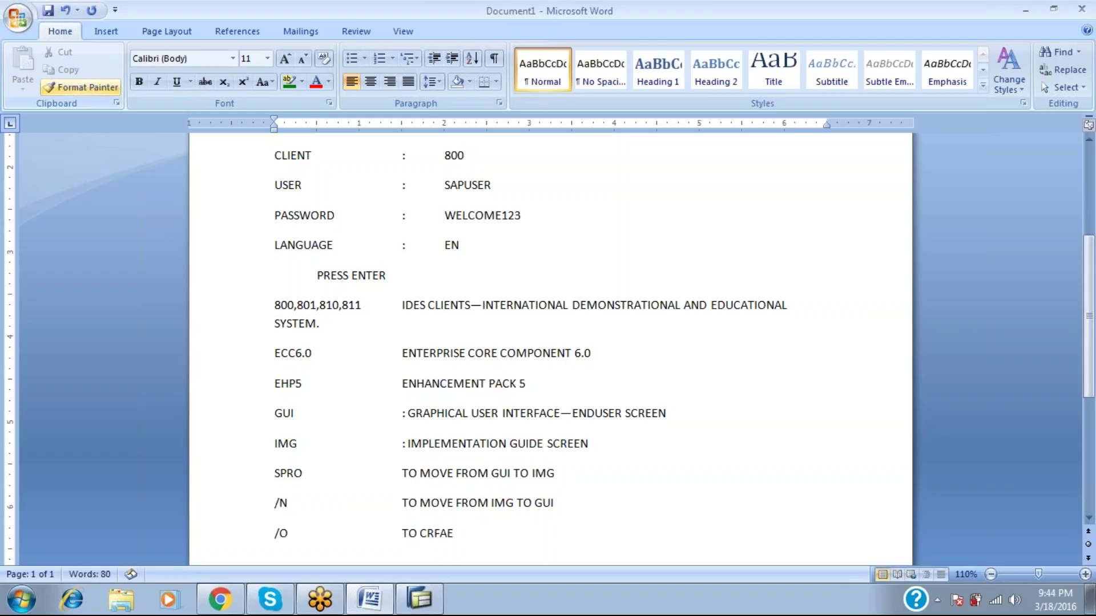
key(BackSpace)
key(BackSpace)
text(EATE)
key(BackSpace)
text(E A NEW SESSION)
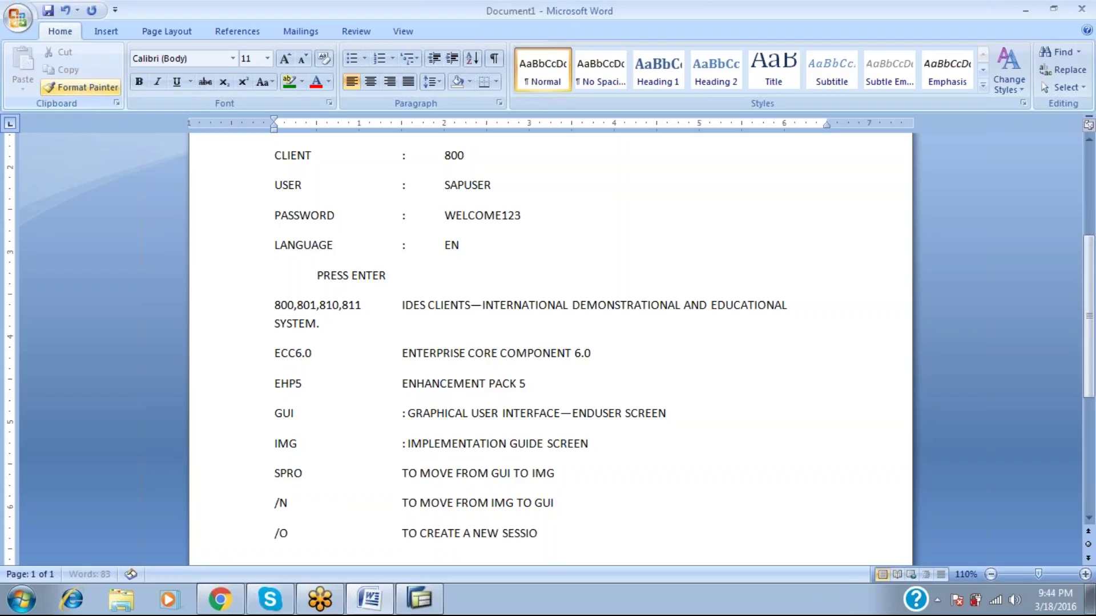
key(Return)
key(alt+Tab)
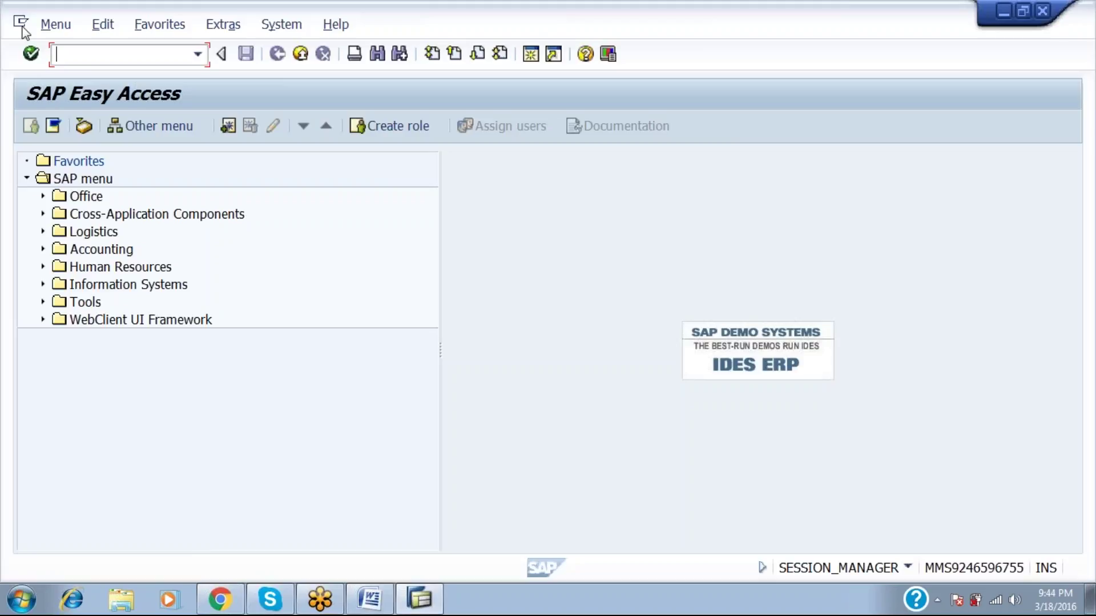
Create three new SAP sessions by entering /o and choosing Generate each time.
text(/O)
key(Return)
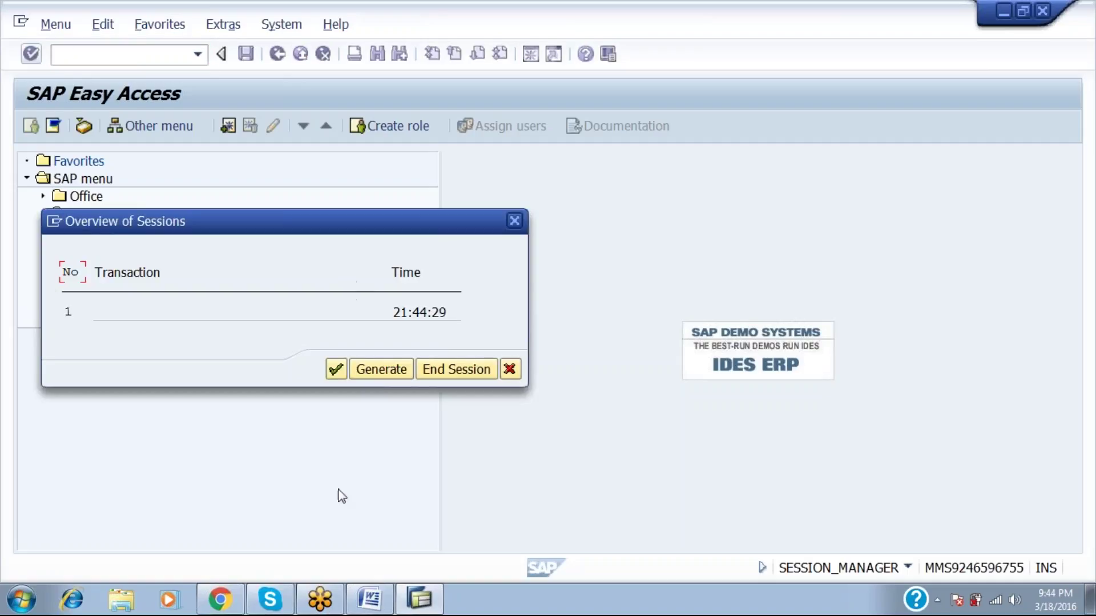
click(379, 371)
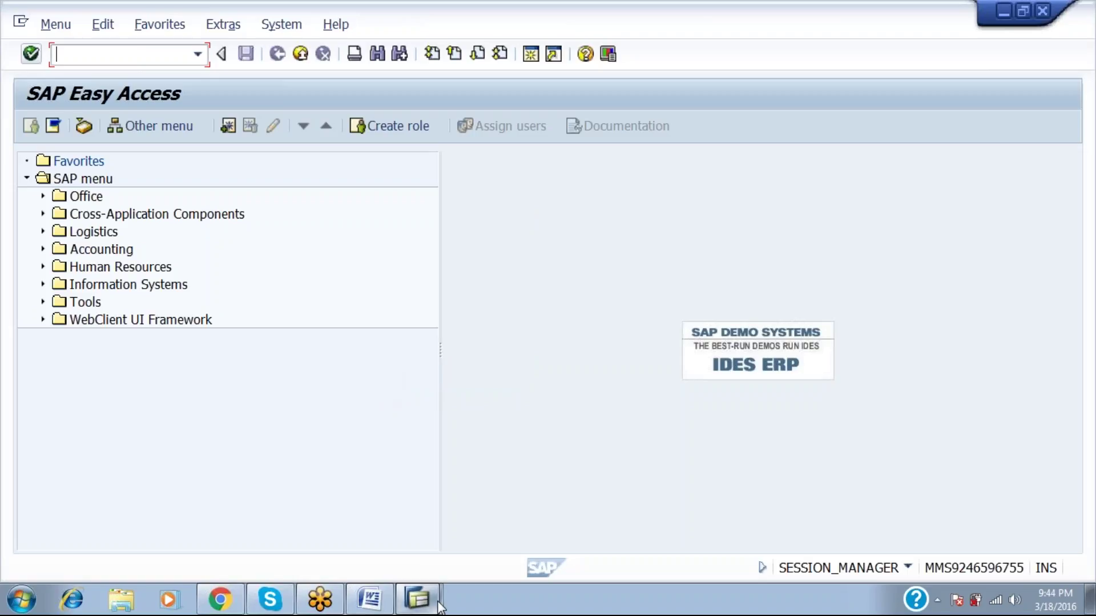
mouse_move(435, 605)
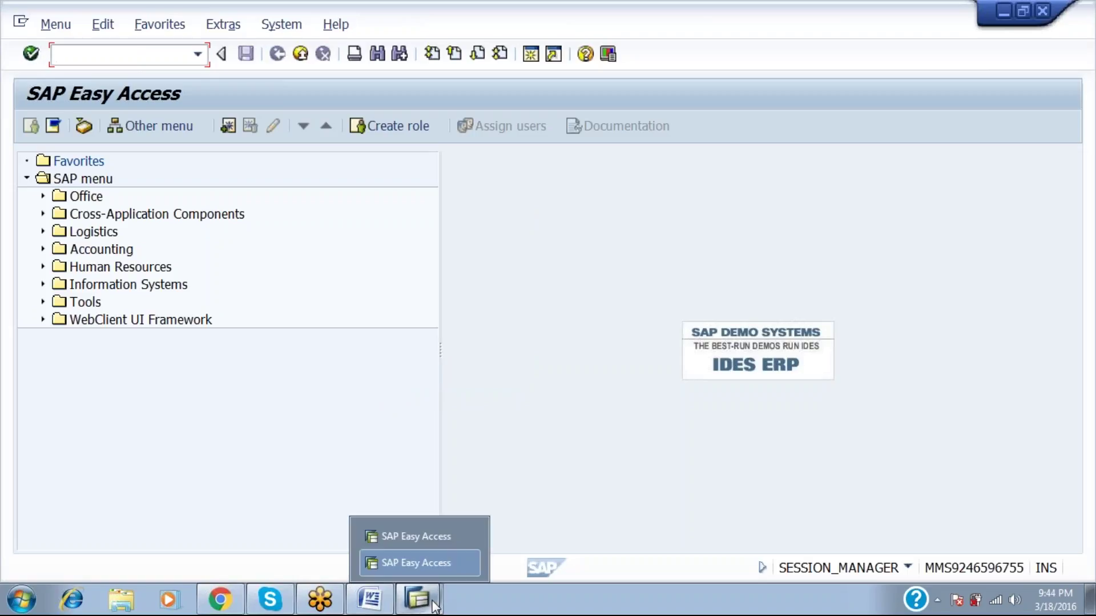
text(/o)
key(Return)
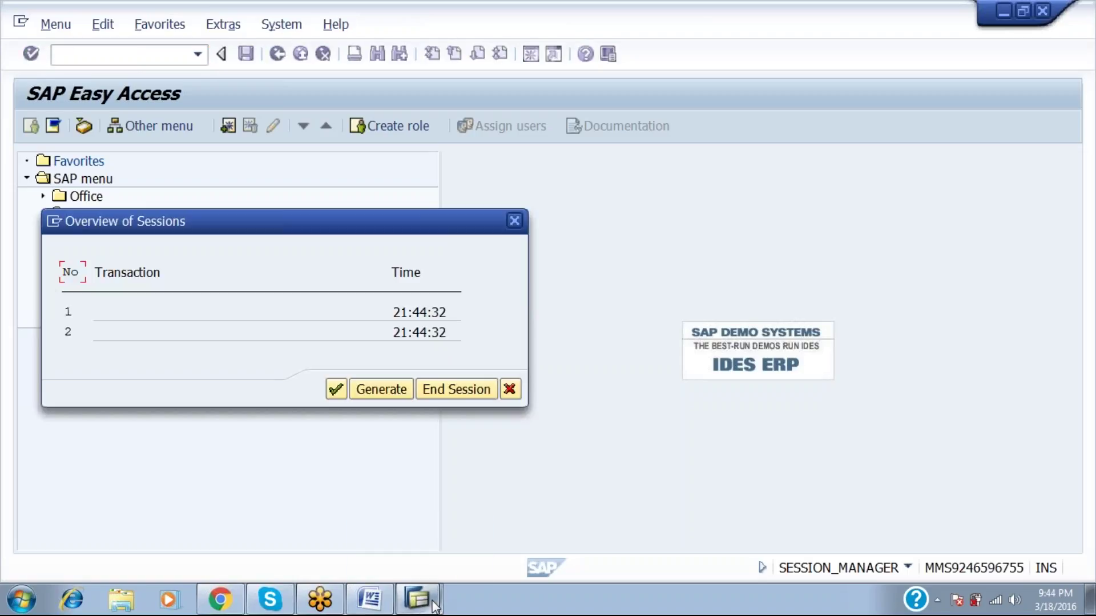
click(394, 389)
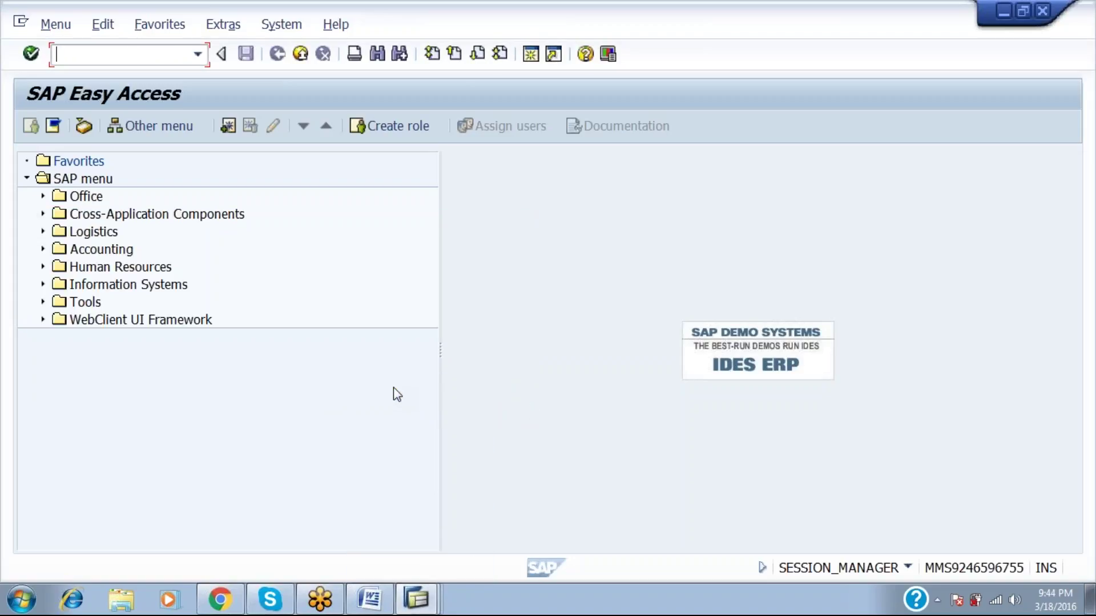
text(/o)
key(Return)
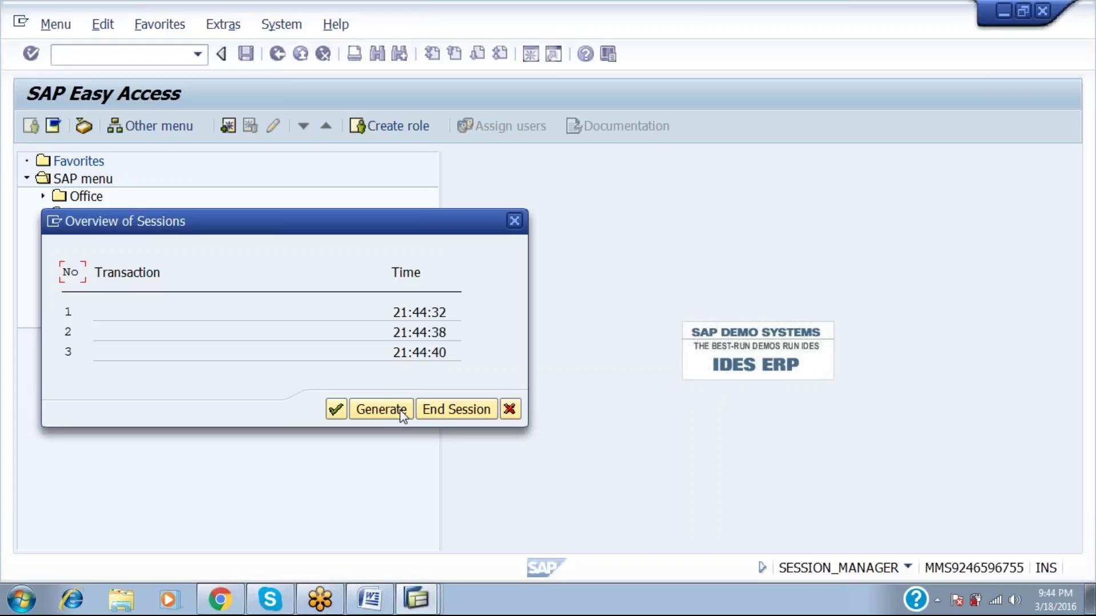
click(396, 410)
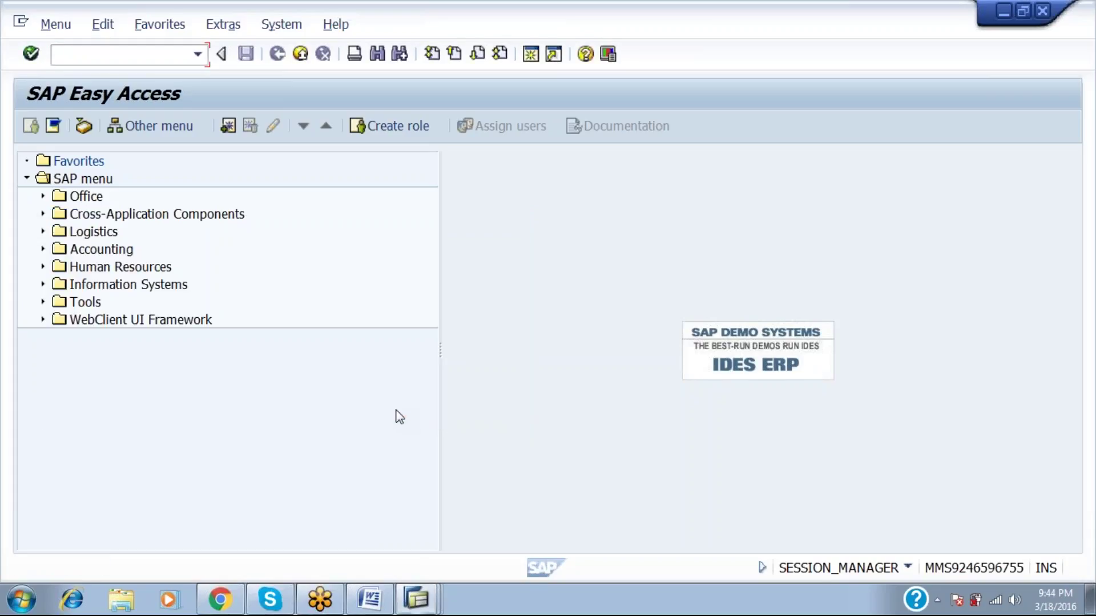
Keep generating sessions until six run, and dismiss the 'Maximum number of sessions reached' message.
text(/o)
key(Return)
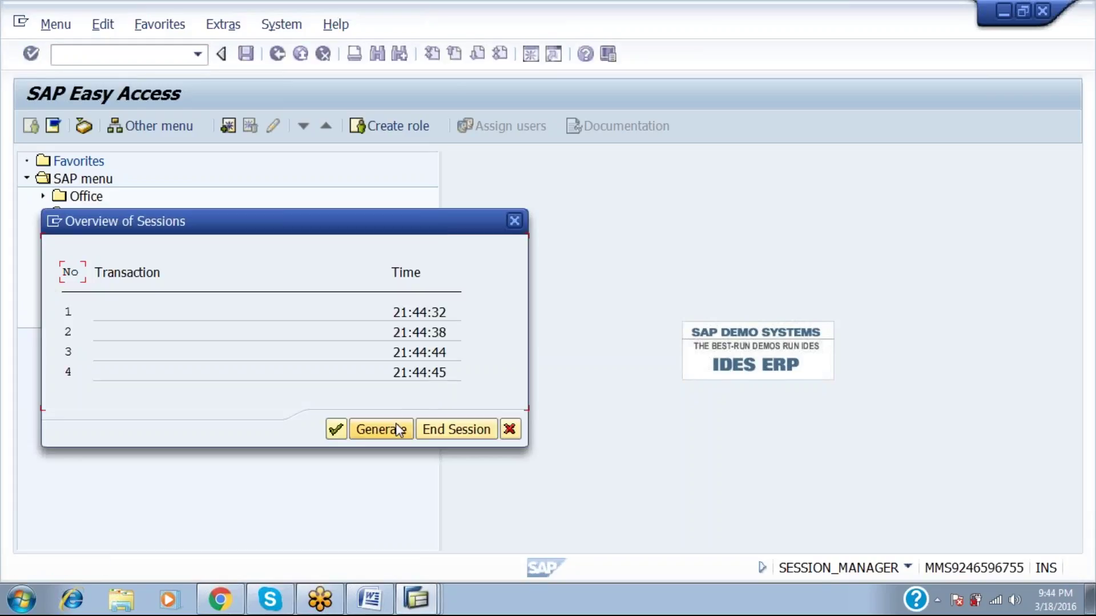
click(395, 434)
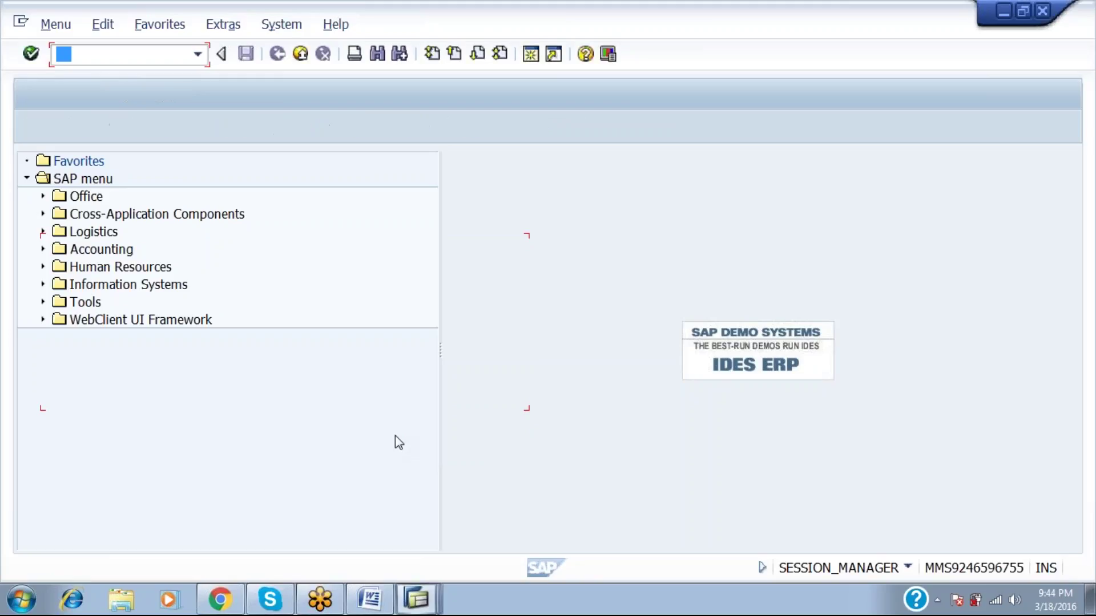
text(/o)
key(Return)
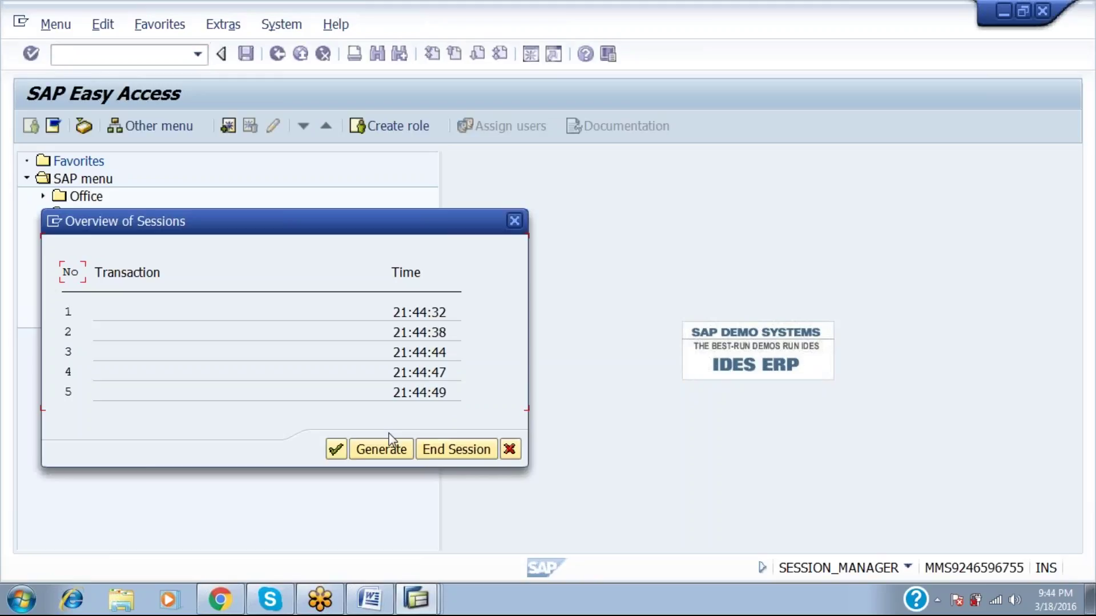
click(386, 449)
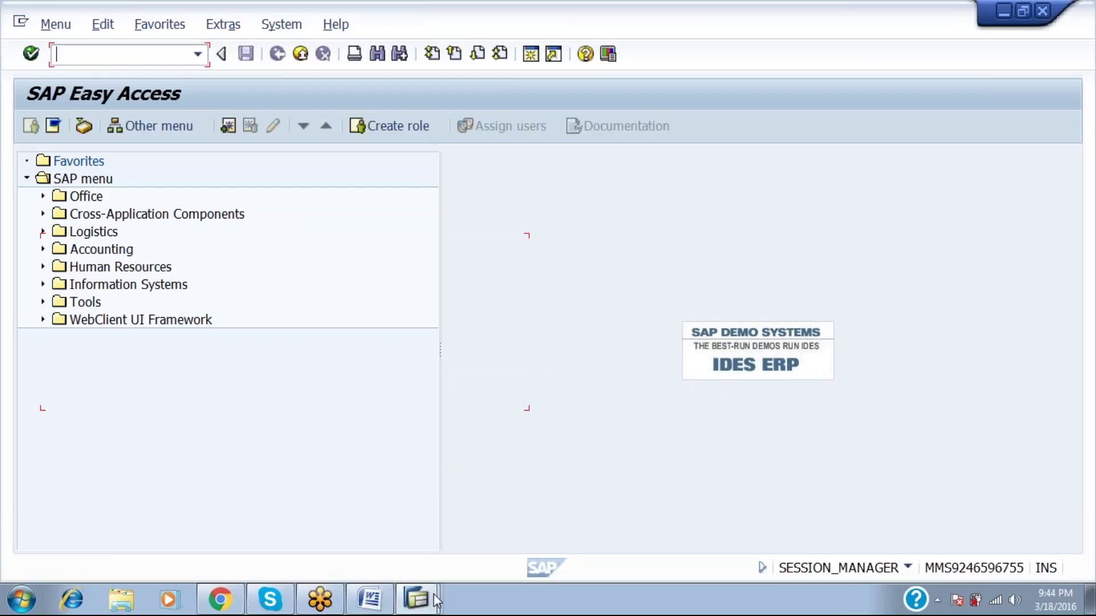
mouse_move(433, 594)
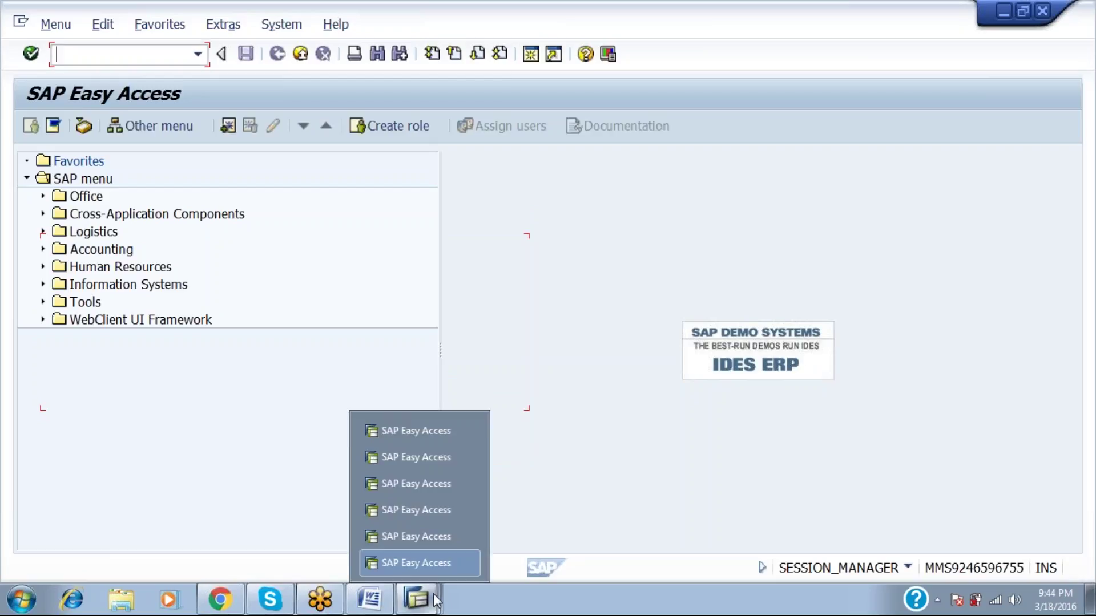
key(Down)
key(Return)
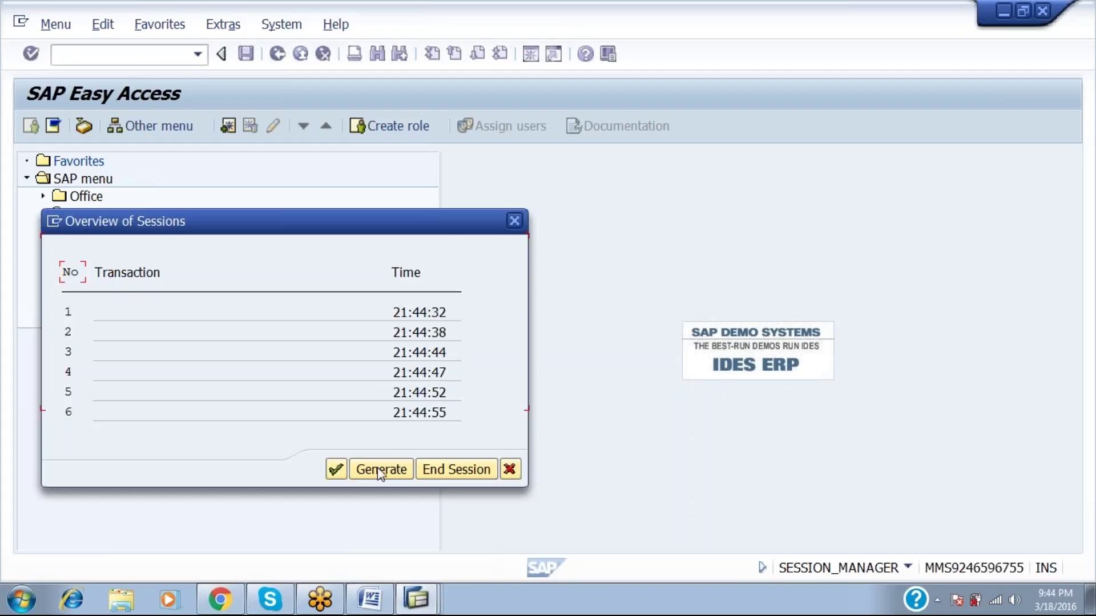
click(378, 470)
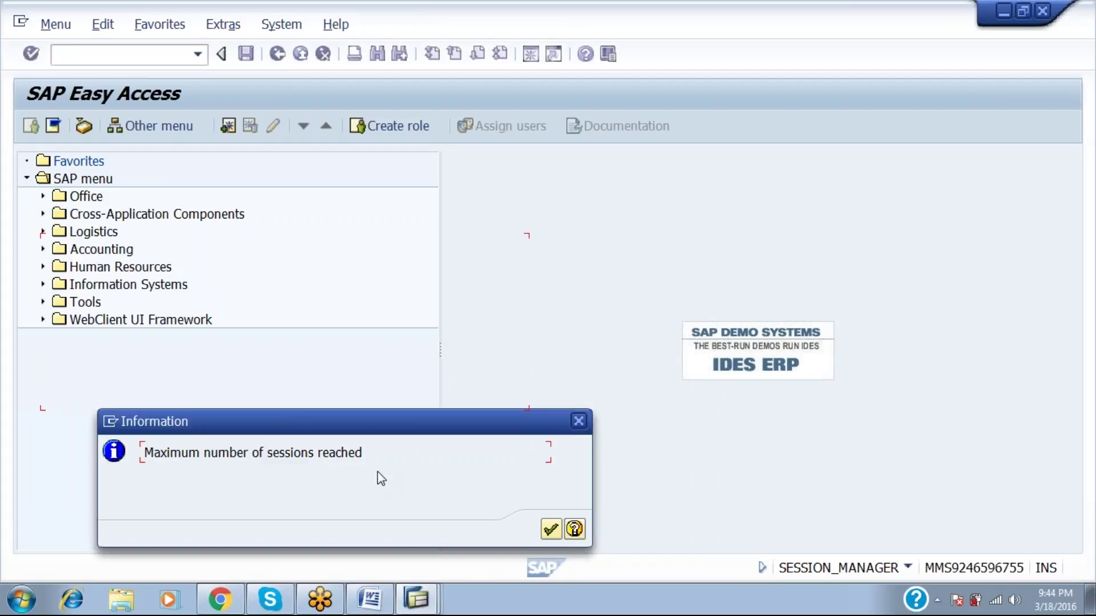
key(Return)
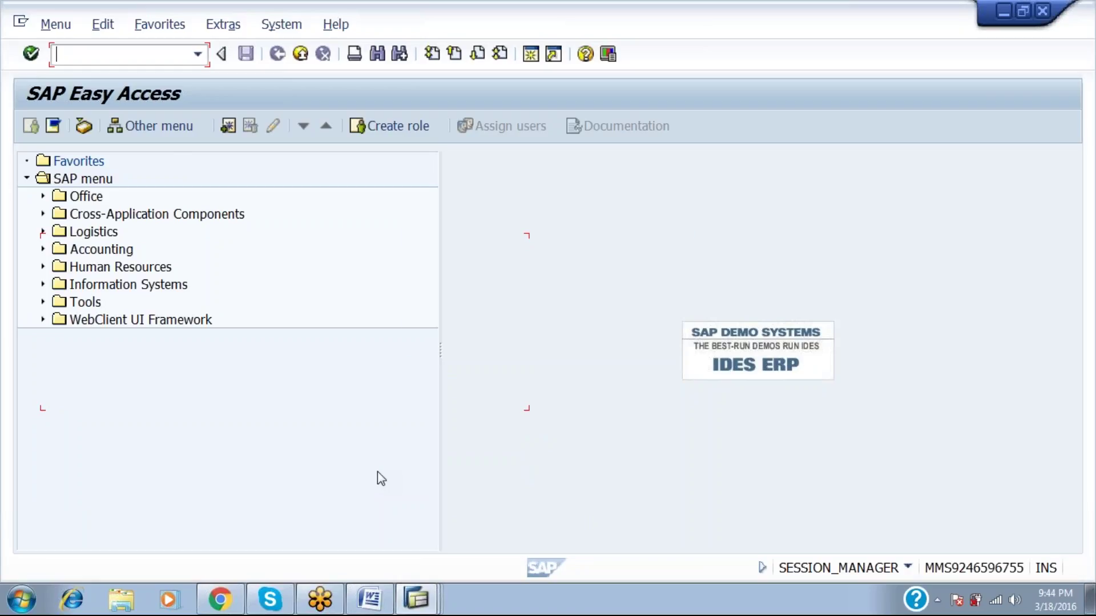
key(alt+Tab)
key(alt+Tab)
key(alt+Tab)
key(alt+Tab)
key(alt+Tab)
key(alt+Tab)
key(alt+Tab)
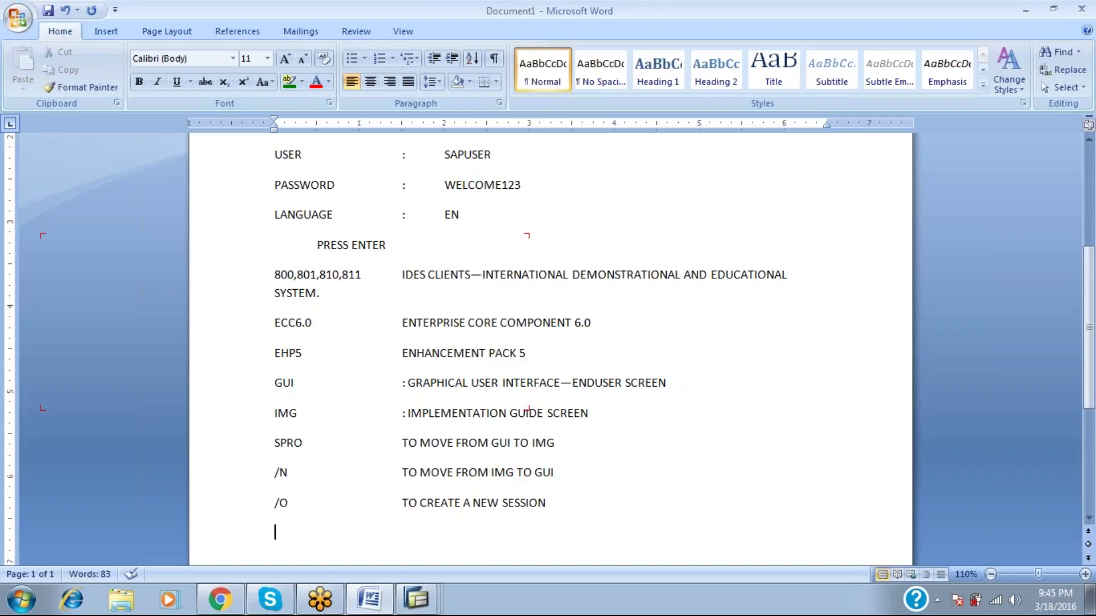
Add the /I entry reading 'TO CLOSE THE CURRENT SESSION' to the notes.
text(/)
text(O)
key(BackSpace)
text(I)
key(Tab)
key(Tab)
key(Tab)
key(Tab)
key(BackSpace)
key(Up)
key(Up)
text(T)
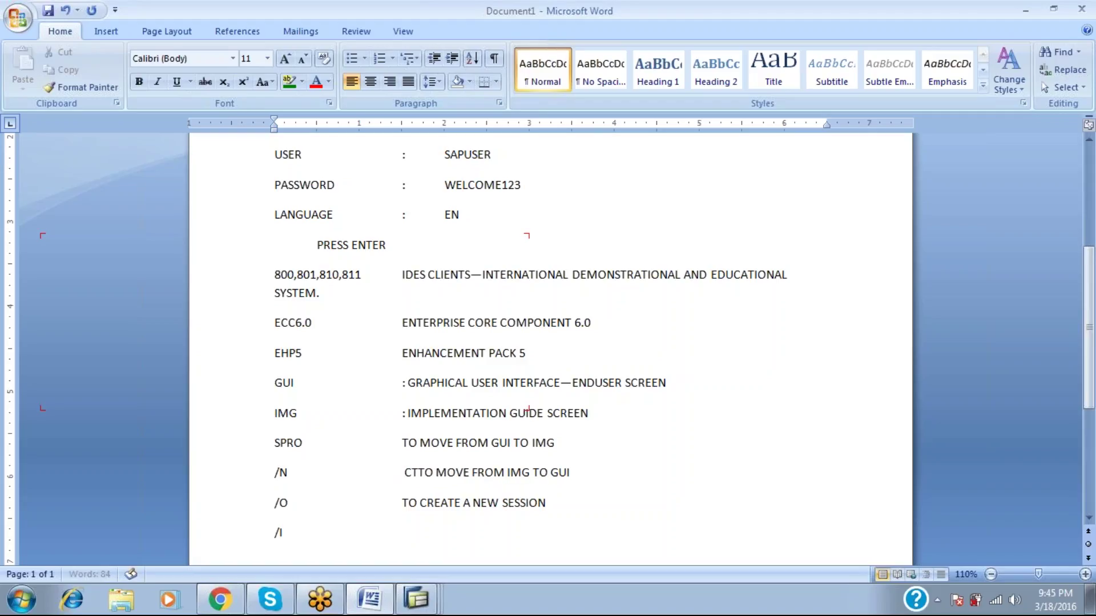
key(Delete)
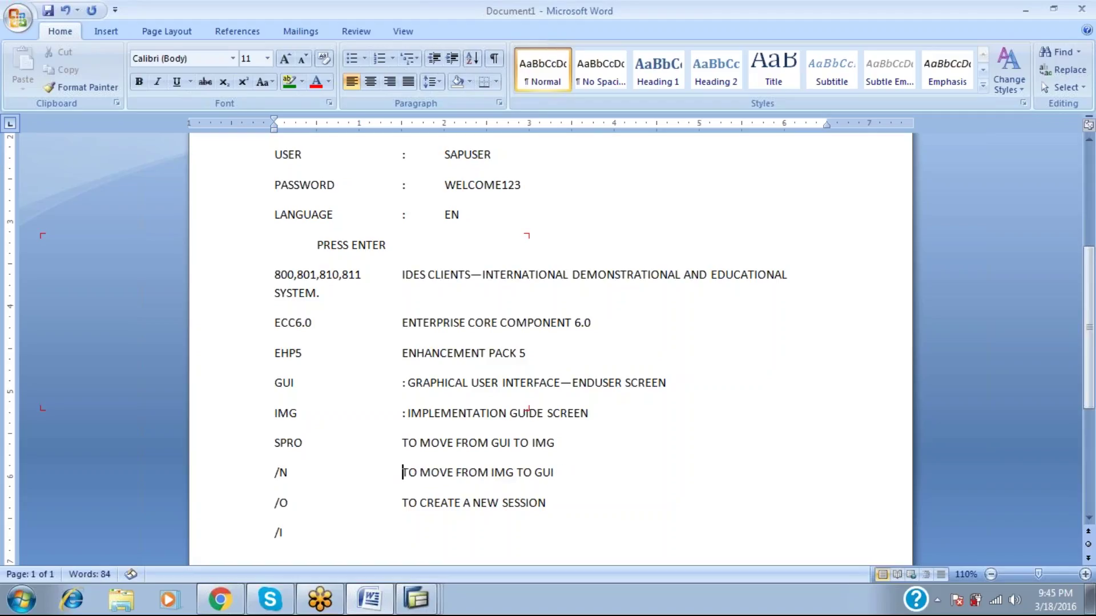
key(Down)
key(Down)
text(TO CLOSE THE)
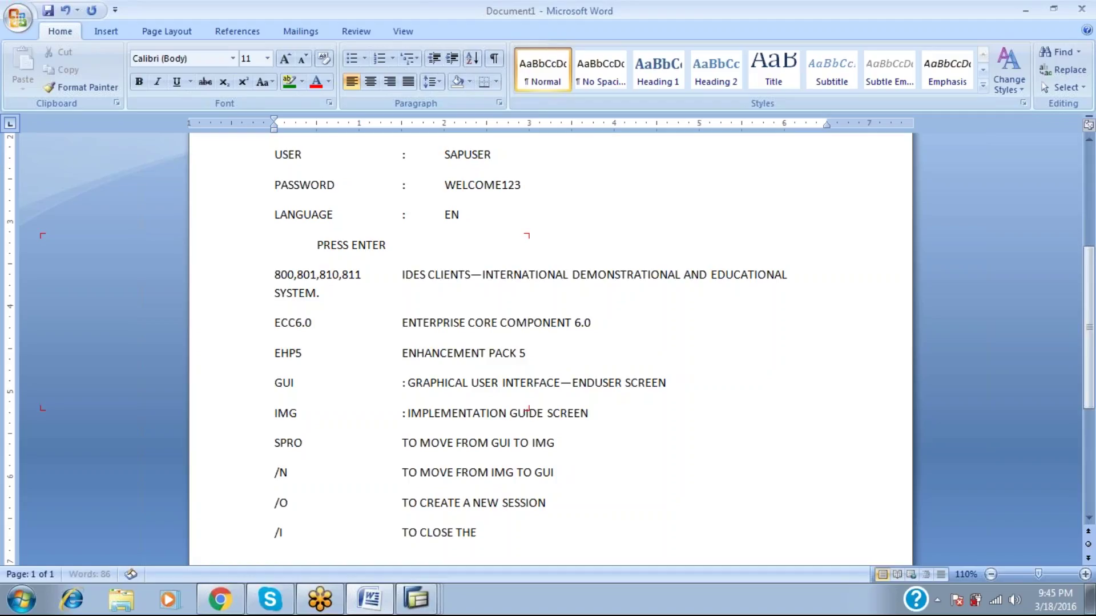
text( CURRENT SESSION)
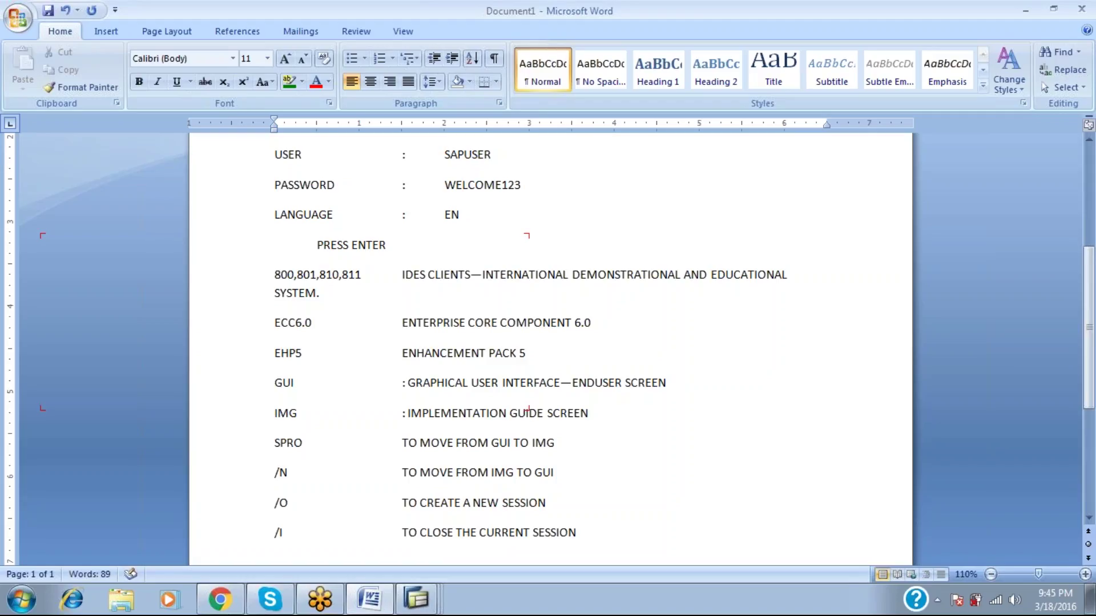
key(Return)
Close the current SAP session by running /I.
key(alt+Tab)
text(/I)
key(Return)
Close two of the open SAP Easy Access sessions with the /i command.
key(alt+Tab)
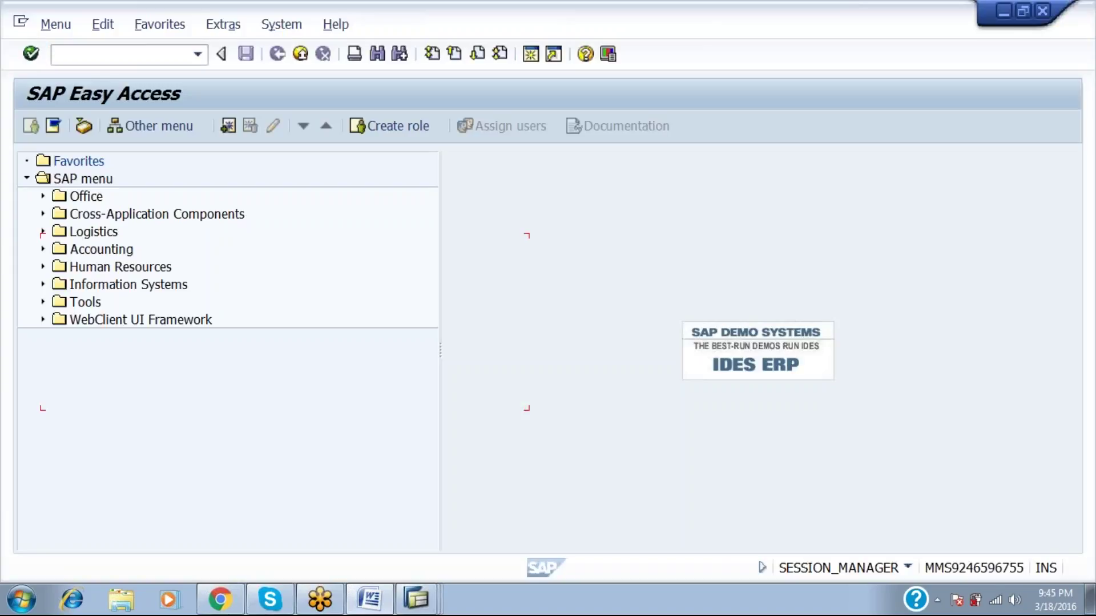
click(416, 598)
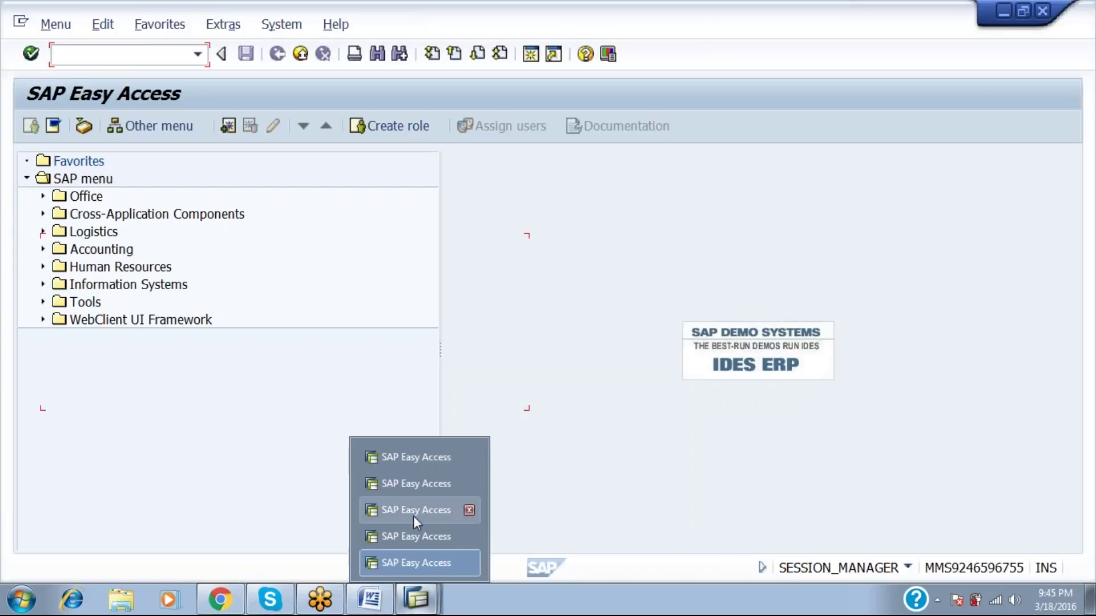
click(409, 461)
text(/i)
key(Return)
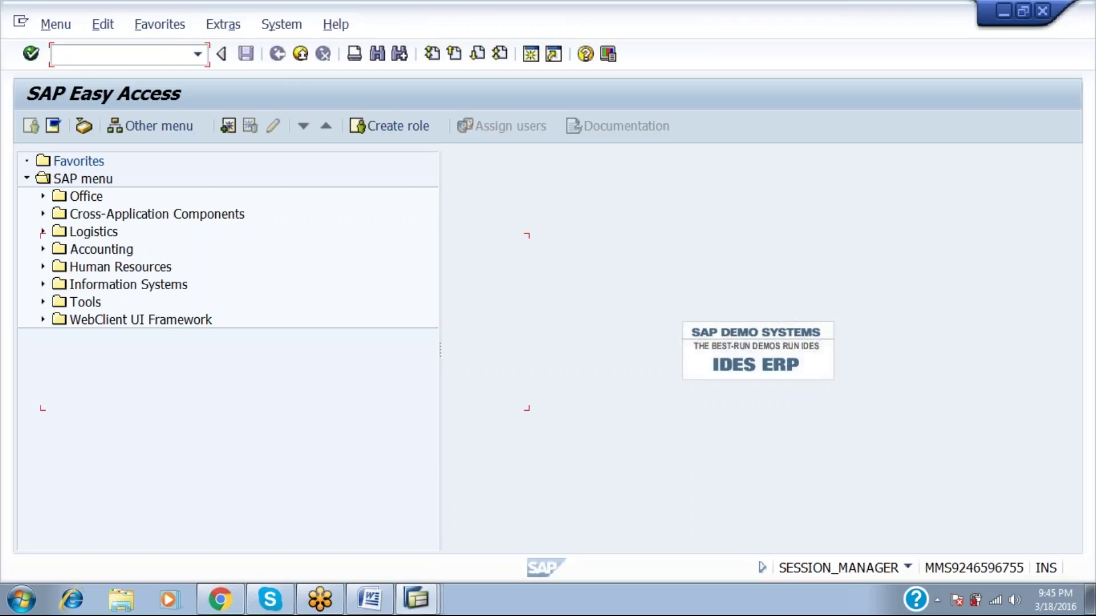
click(423, 604)
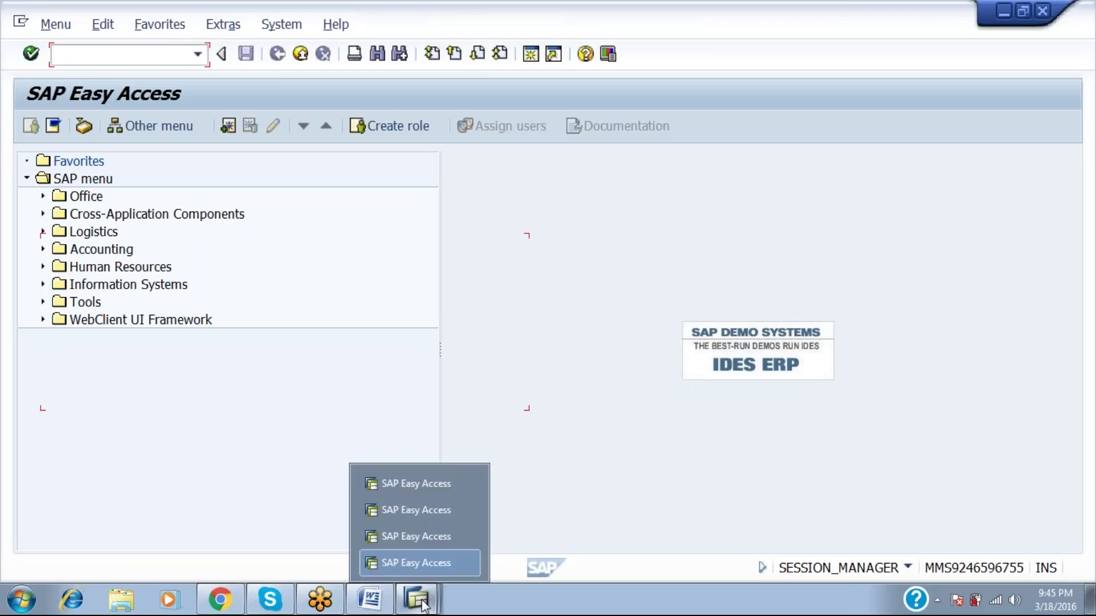
text(/i)
key(Return)
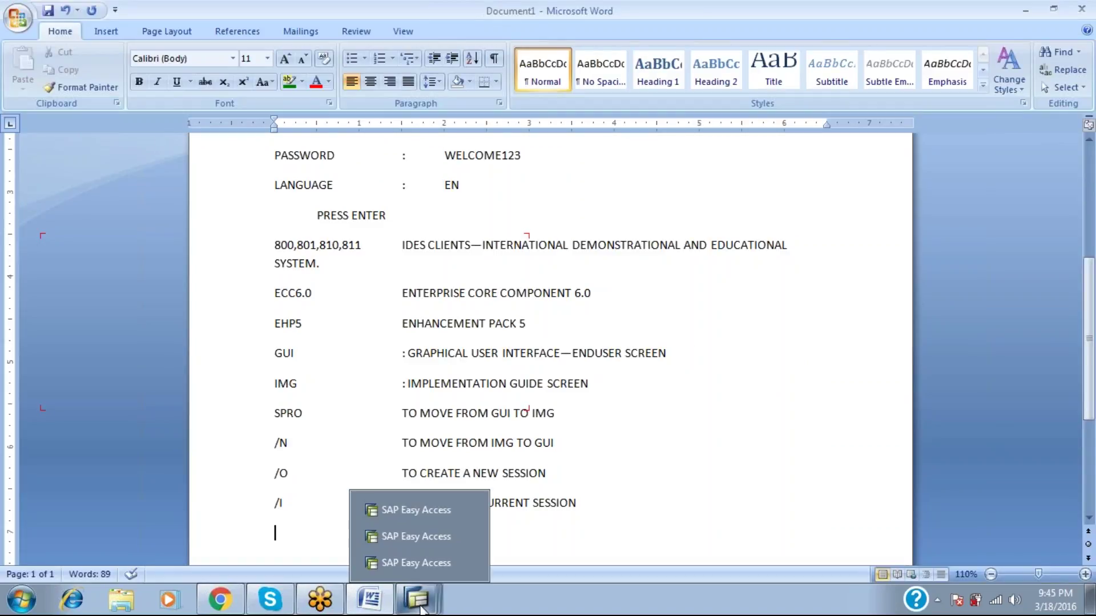
Generate a fresh SAP session from the /o Overview of Sessions.
key(alt+Tab)
text(/o)
key(Return)
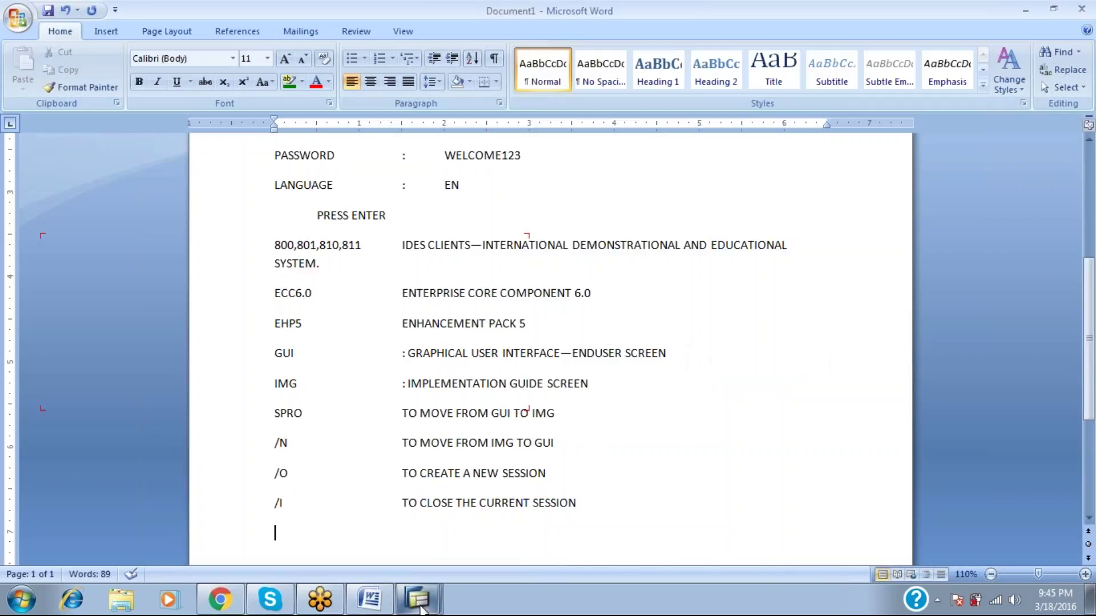
key(Tab)
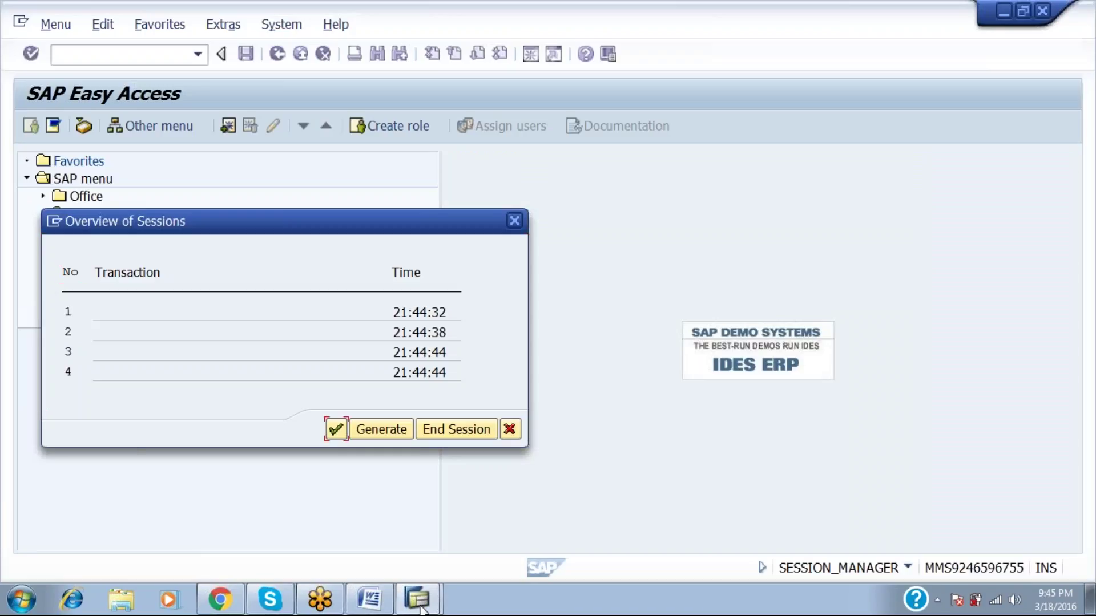
key(Tab)
key(Return)
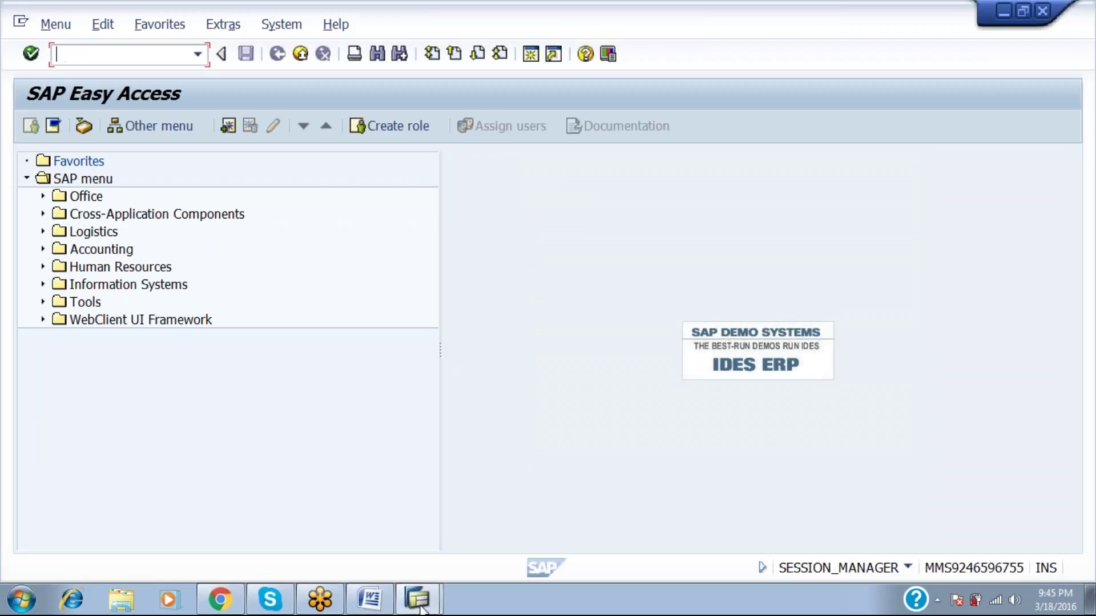
text(/i)
click(421, 607)
click(420, 606)
Add an 'F1 HELP' entry below the /I line in the Word notes.
key(alt+Tab)
key(alt+Tab)
key(alt+Tab)
key(alt+Tab)
key(alt+Tab)
key(alt+Tab)
key(alt+Tab)
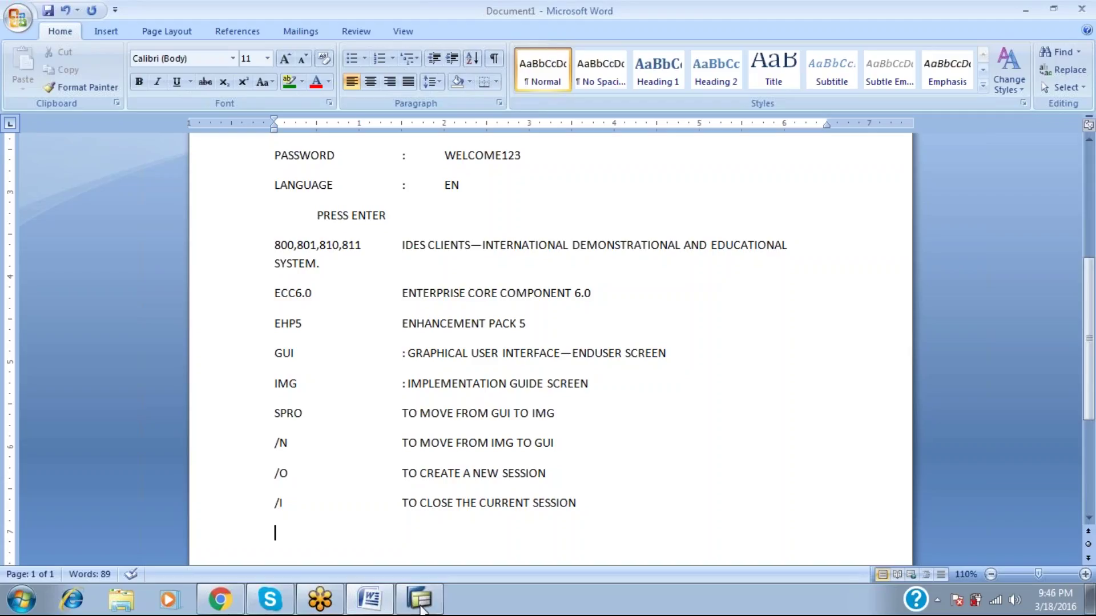
text(F1)
key(Tab)
text(G)
key(BackSpace)
key(BackSpace)
key(Tab)
text(HELP)
click(421, 610)
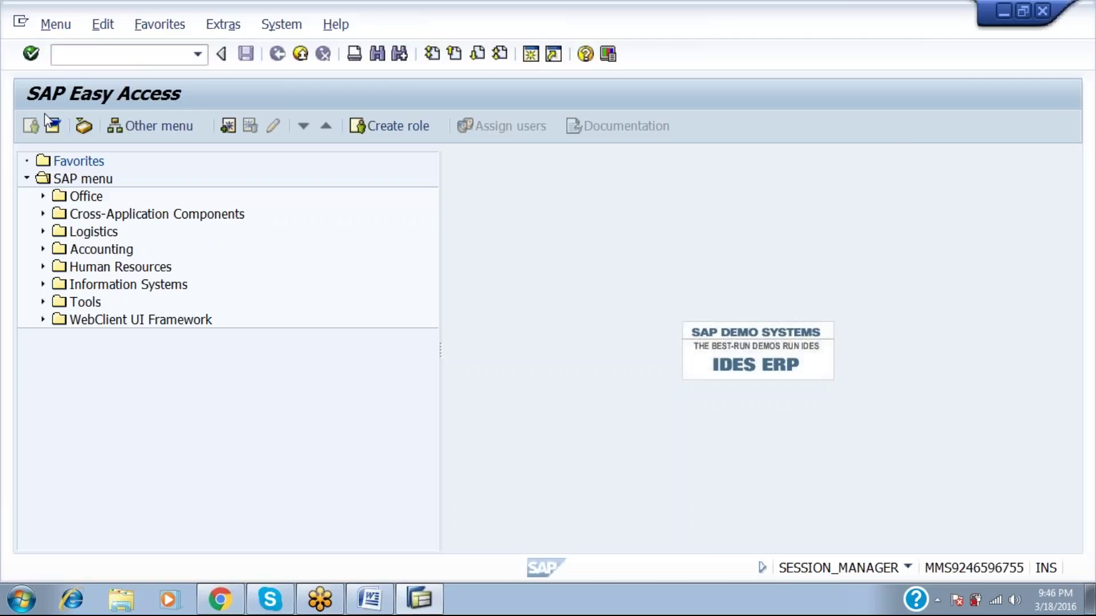
View SAP's command field help with F1, close it, and return to Word.
key(F1)
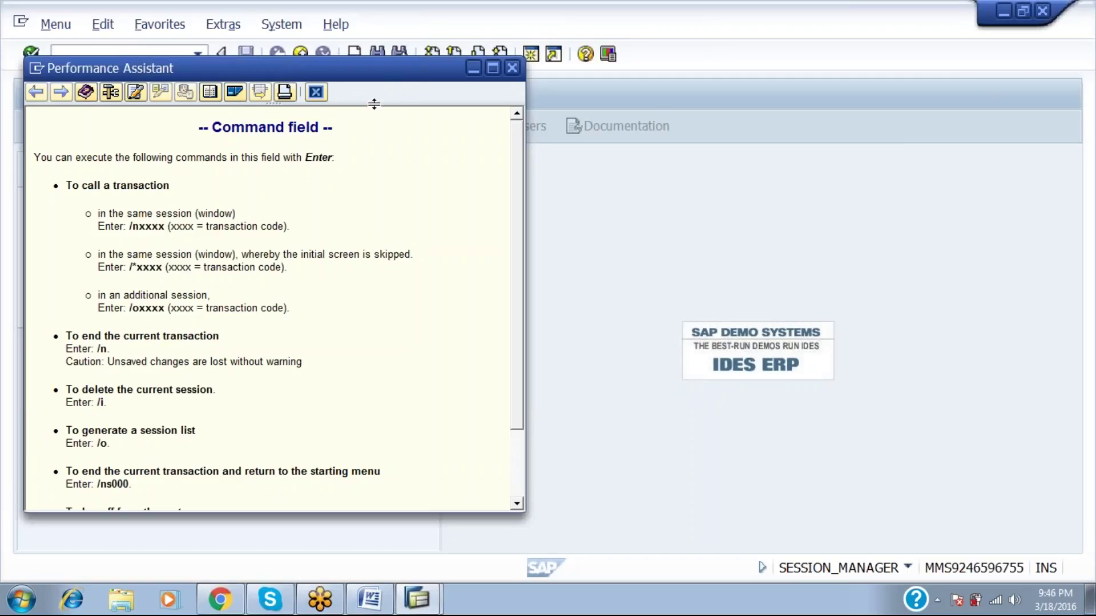
click(315, 93)
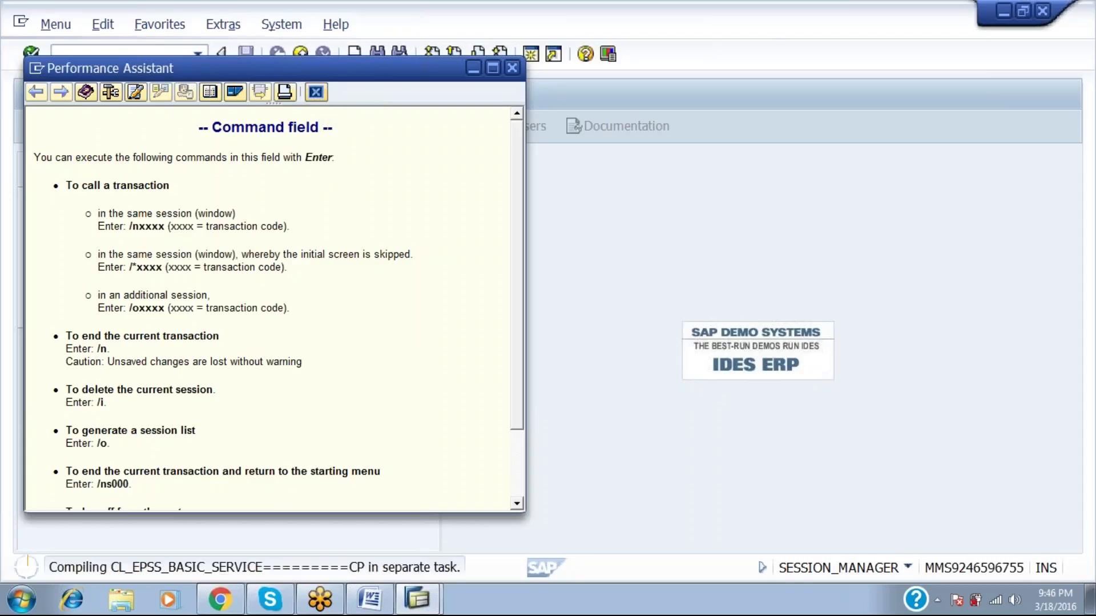
click(371, 600)
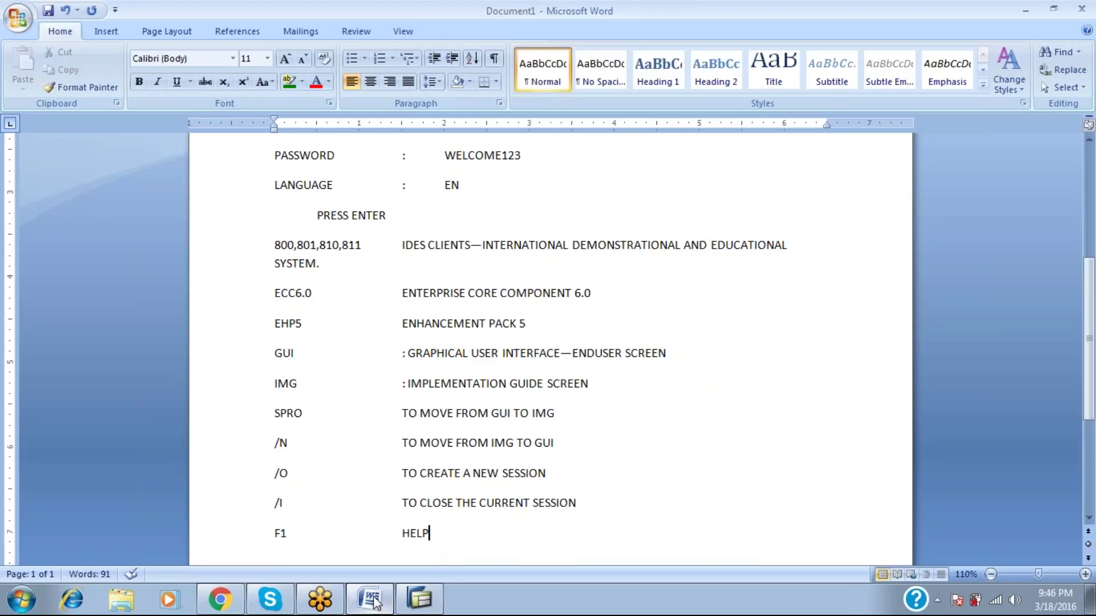
List F2 DOUBKLE CLICK, F3 COME BACK ONE STEP and F4 TO OPEN THE POSSIBLE ENTRIES BUTTON.
key(Return)
text(F2)
key(Tab)
text(DOUBKLE)
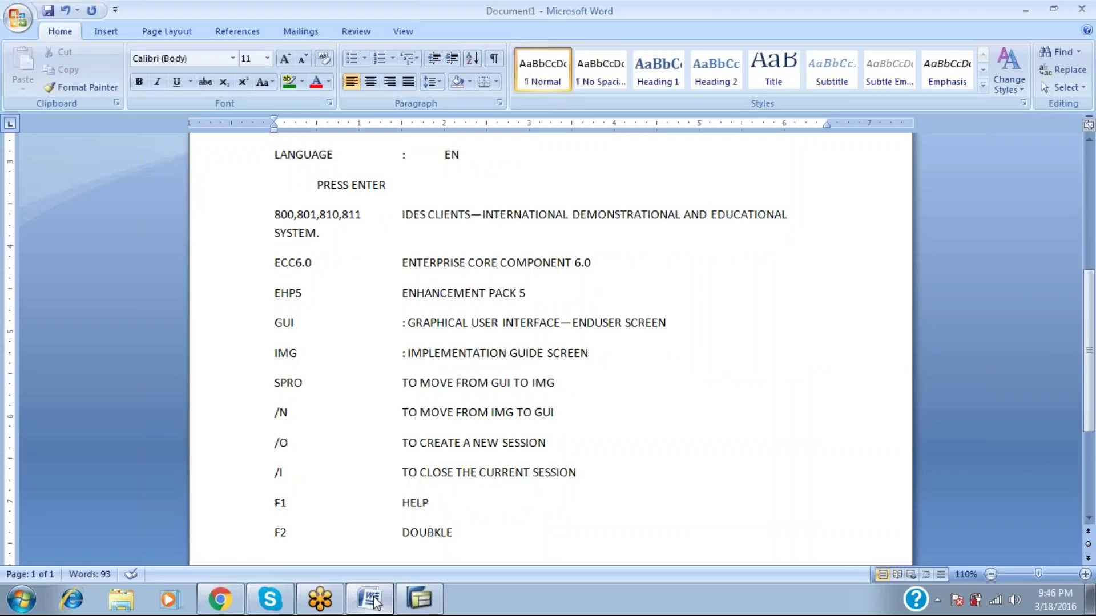
text( CLICK)
key(Return)
text(F3)
key(Tab)
key(Tab)
text(COME BACK O)
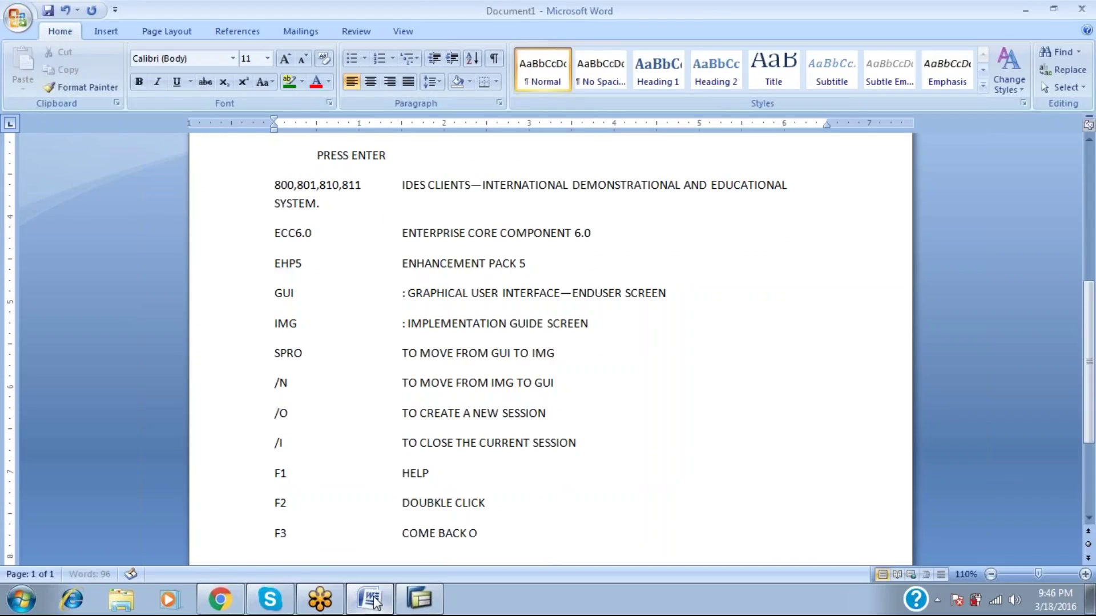
text(NE STEP)
key(Return)
text(F34)
key(BackSpace)
key(BackSpace)
text(4)
key(Tab)
key(Tab)
text(TO OPT)
key(BackSpace)
text(EN THE POSSIBLE ENTRIES BUTTON)
key(Return)
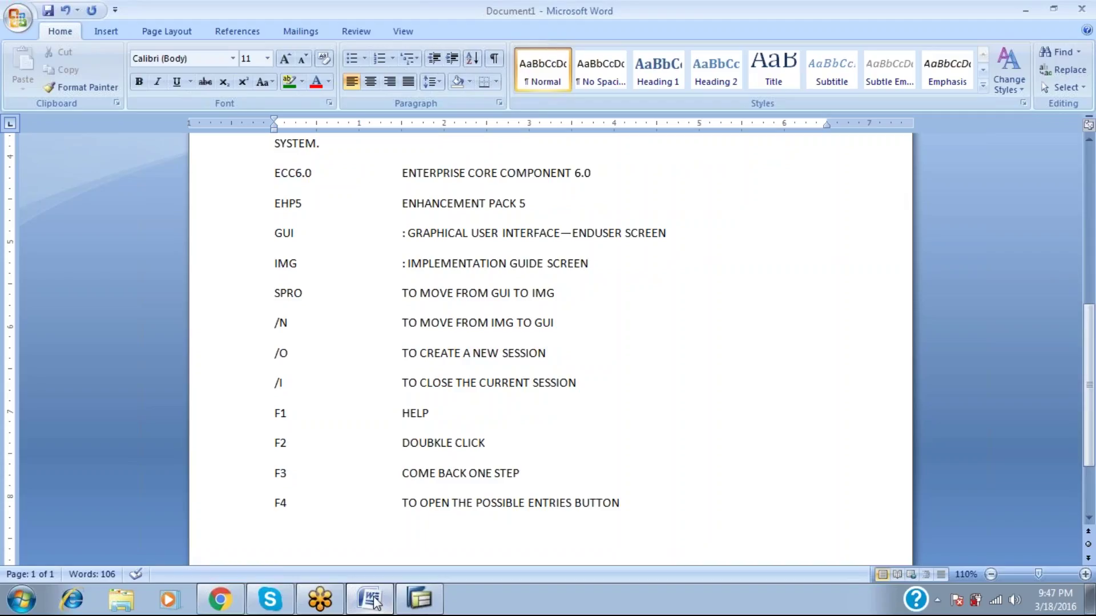
Add F5 NEW ENTRIES, F6 COPY, F7 SELECT ALL and F8 SELECT A ROW.
key(Return)
text(F5)
key(Tab)
text(NEW ENTRIES)
key(Return)
text(F6)
key(Tab)
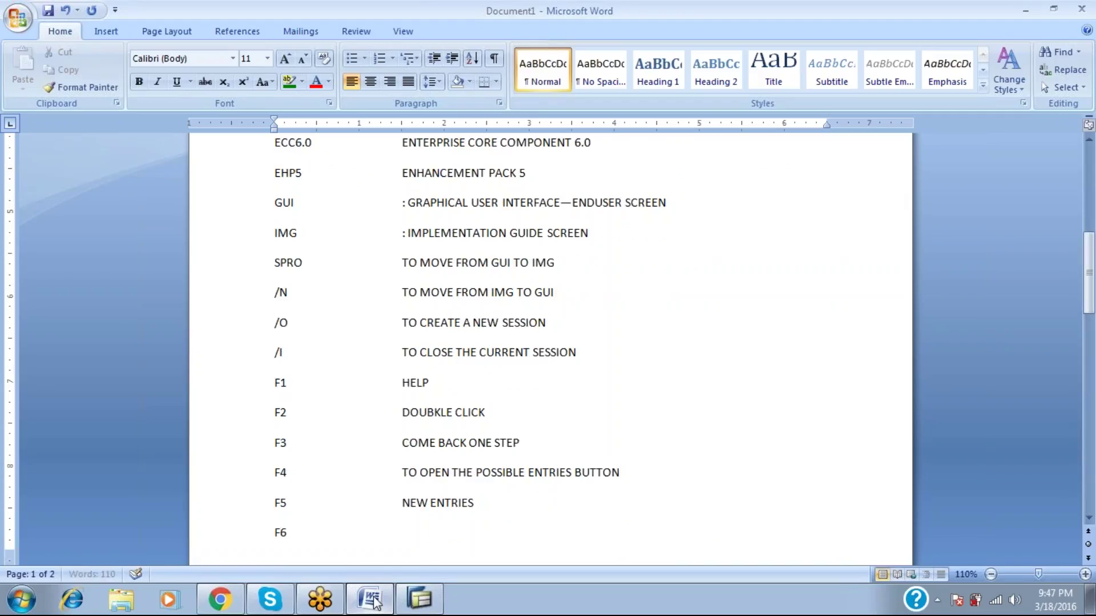
text(COPY)
key(Return)
key(BackSpace)
text(F7)
key(Tab)
key(Tab)
key(Tab)
text(SELECT ALL)
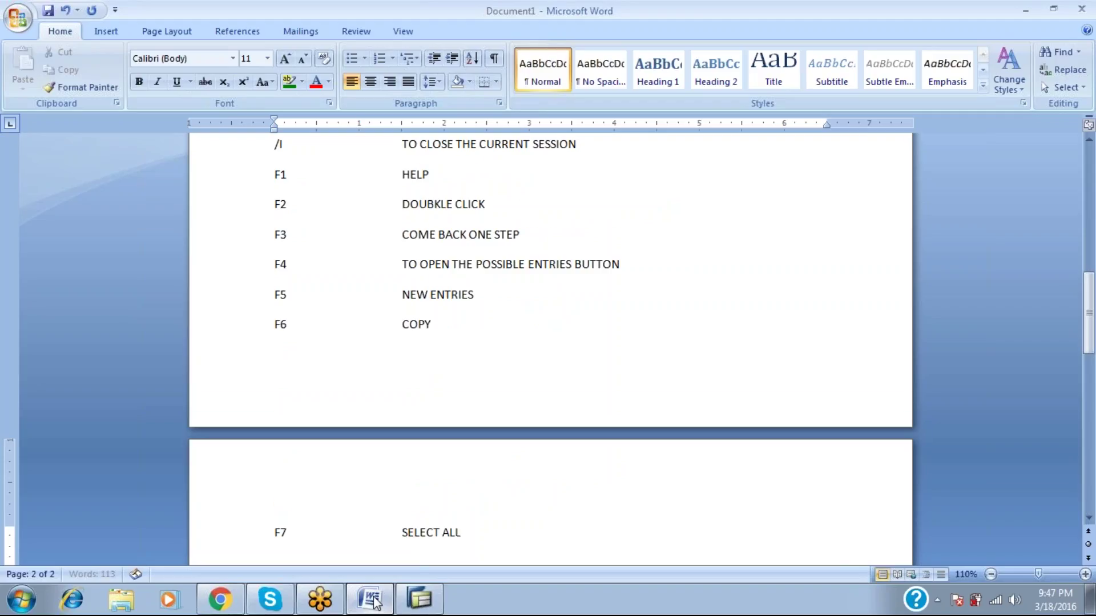
key(Return)
text(F8)
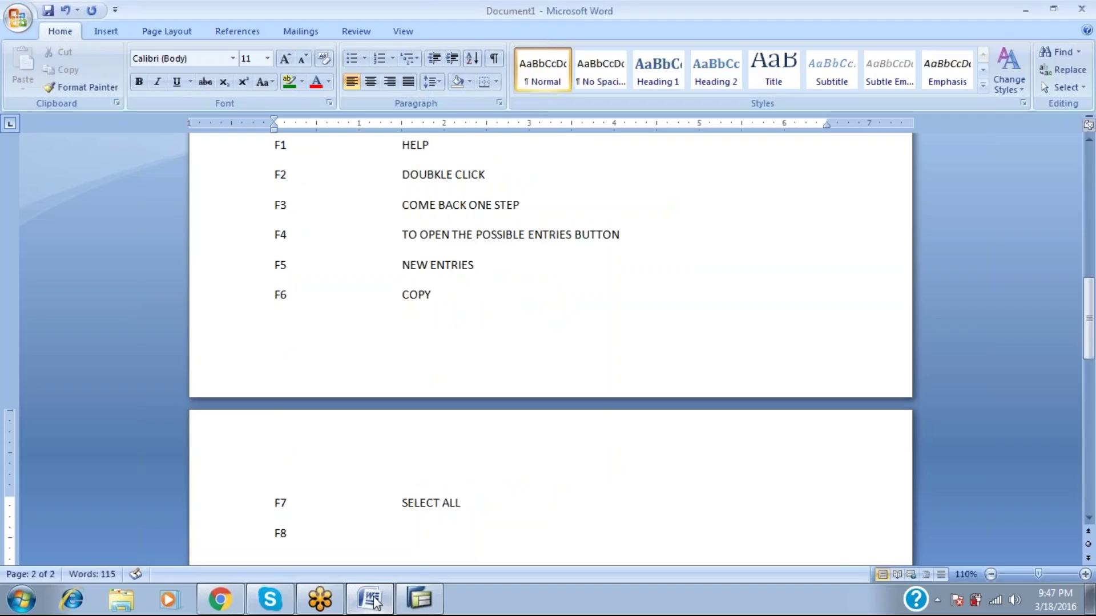
key(Tab)
text(SELECT A ROW)
Add F9 DE SELECT, F10 MENU BAR, F11 SAVE and F12 QUIT.
key(Return)
text(F9)
key(Tab)
text(DE SE)
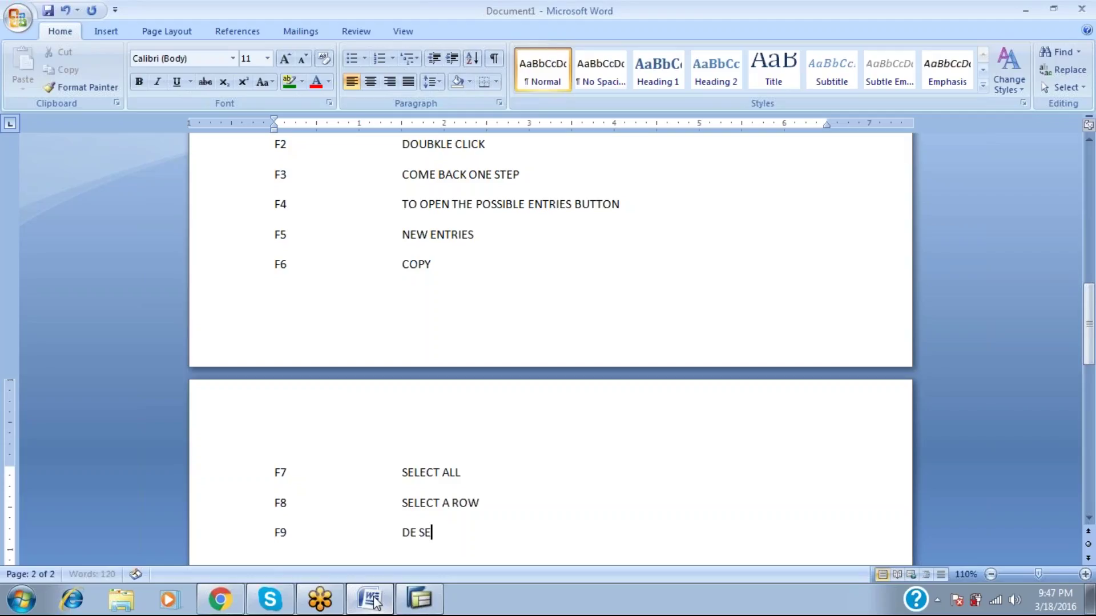
text(LECT)
key(Return)
text(F10)
key(Tab)
text(MENU BAR)
key(Return)
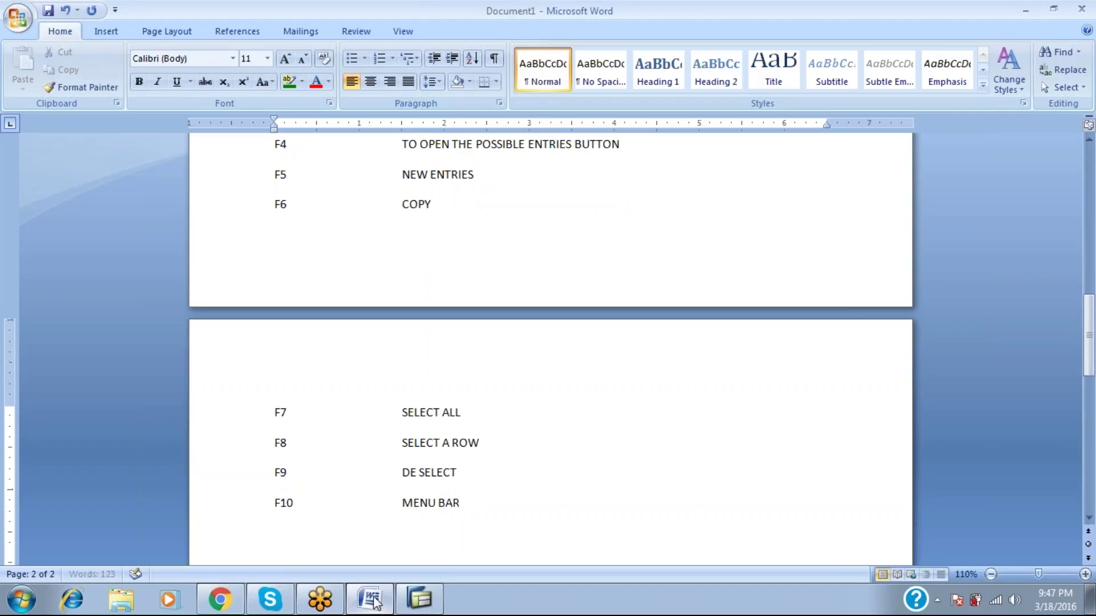
text(F11)
key(Tab)
text(SAVE)
key(Return)
text(F12)
key(Tab)
text(QUIT)
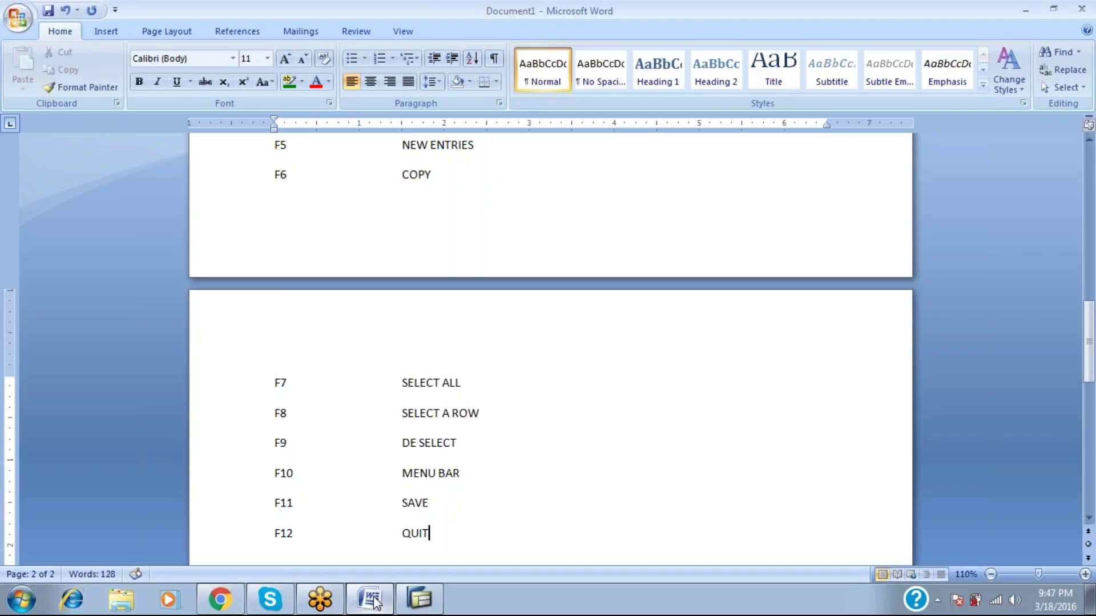
key(Up)
key(Up)
key(Up)
key(Up)
key(Up)
key(Up)
key(Up)
key(Up)
key(Up)
key(Up)
key(Up)
key(Up)
key(Up)
key(Up)
key(Up)
key(Up)
key(Up)
key(Up)
key(Up)
key(Up)
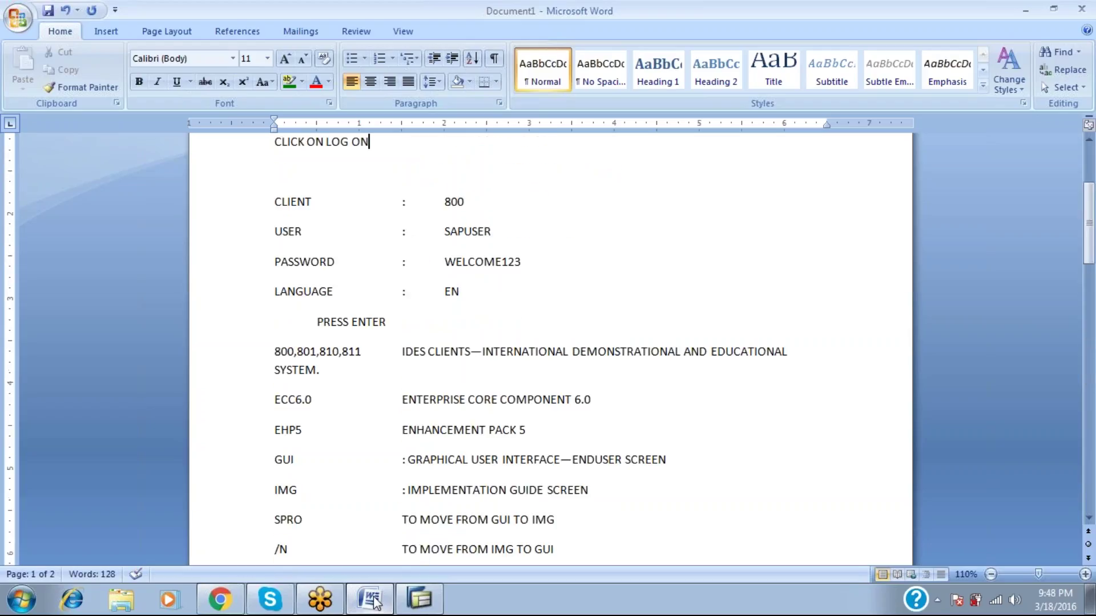
Insert a page break after the F12 QUIT line to begin page 3.
key(Down)
key(Down)
key(Down)
key(Down)
key(Down)
key(Down)
key(Down)
key(Down)
key(Down)
key(Down)
key(Down)
key(Down)
key(Down)
key(Down)
key(Down)
key(Down)
key(Down)
key(Down)
key(Down)
key(Down)
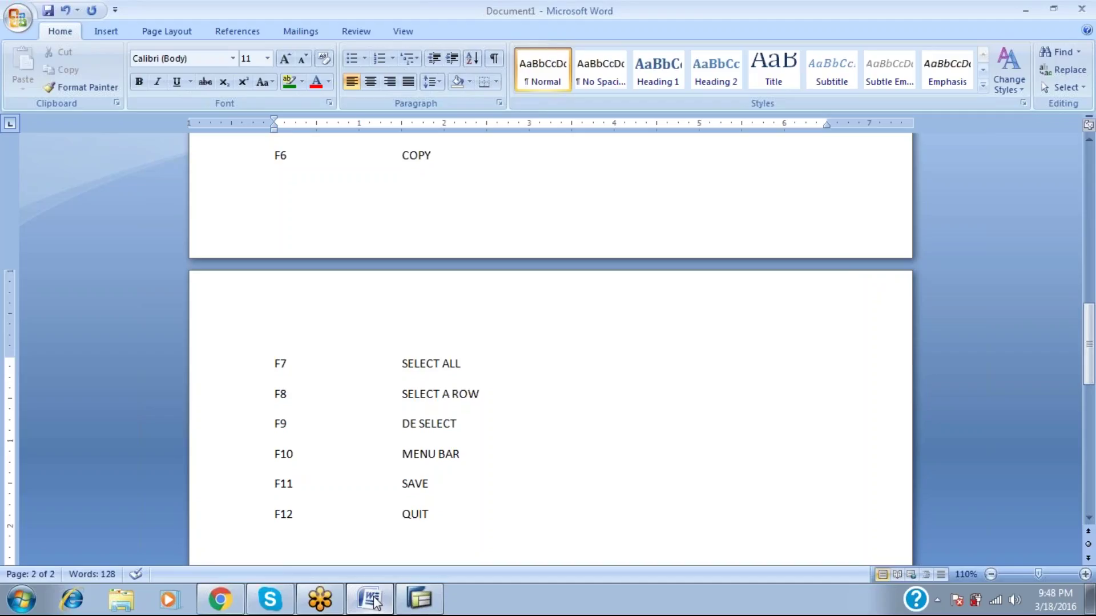
scroll(374, 602, down, 10)
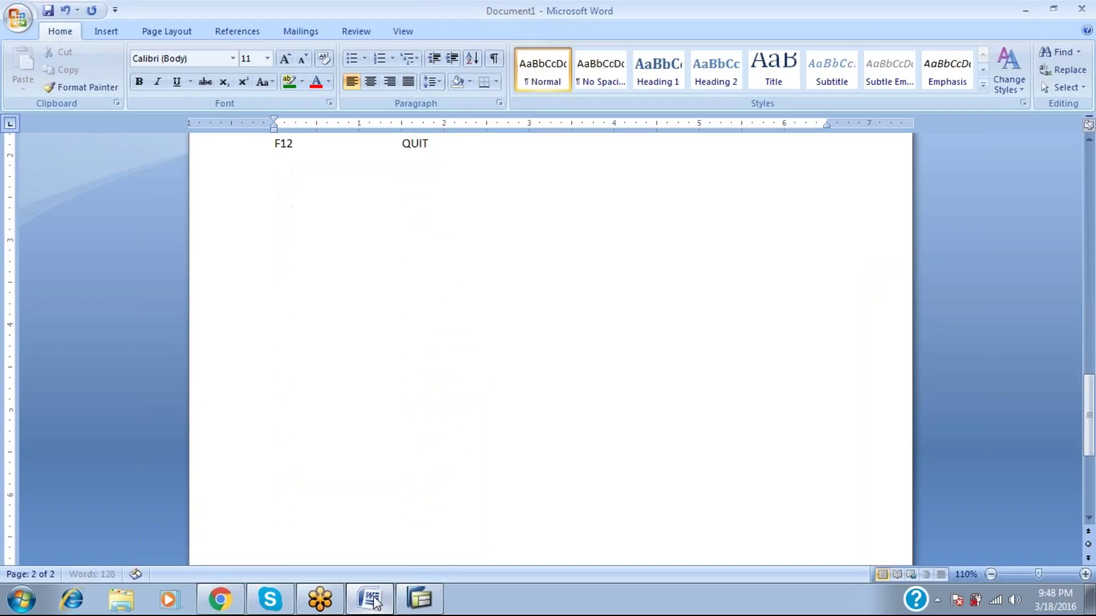
key(ctrl+Return)
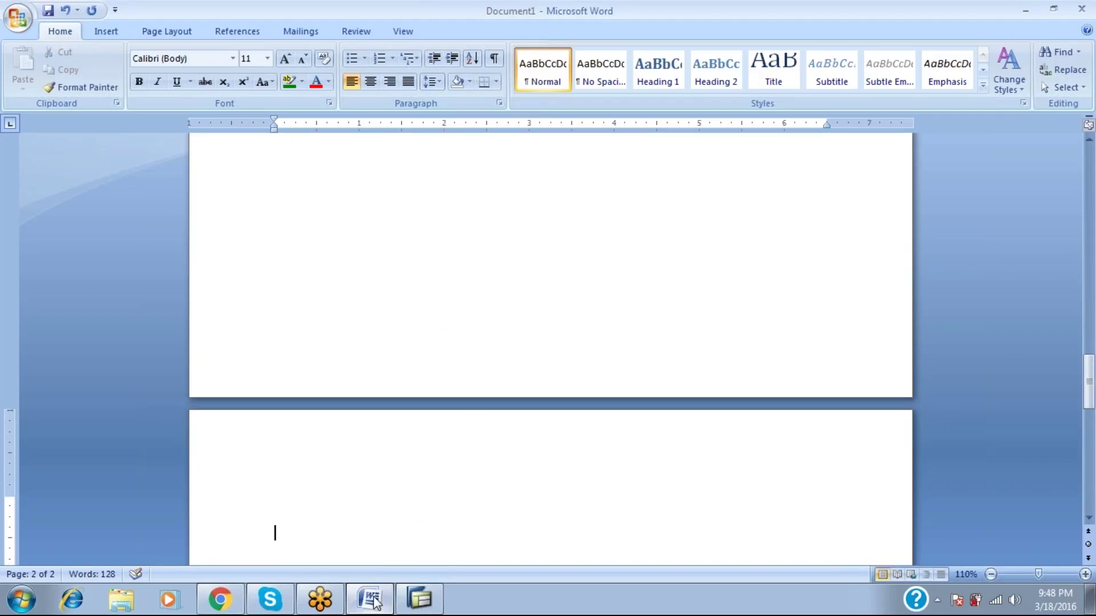
click(374, 602)
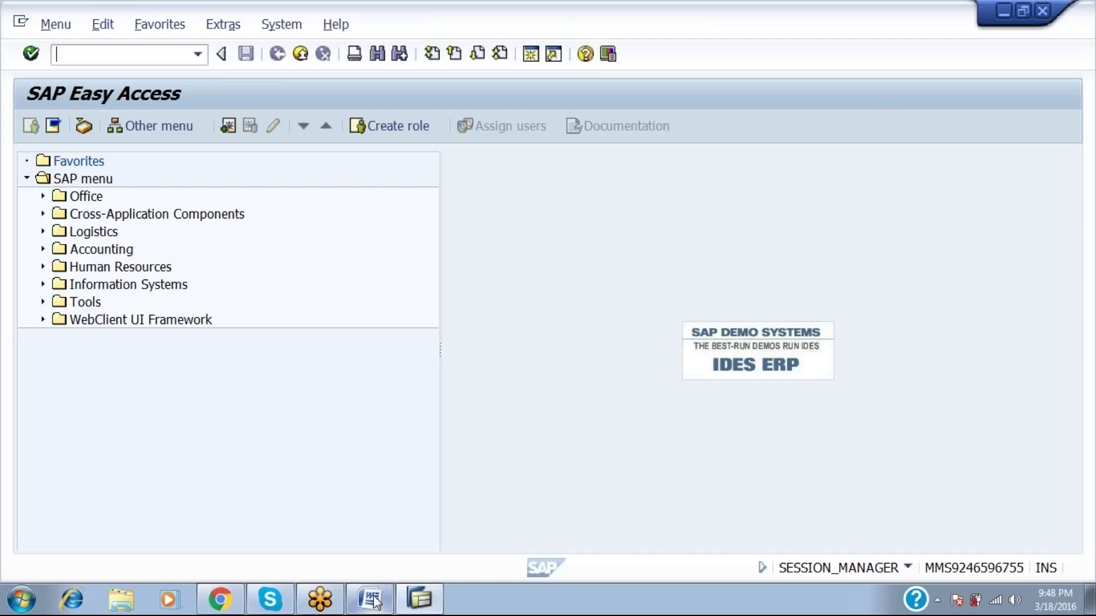
click(374, 602)
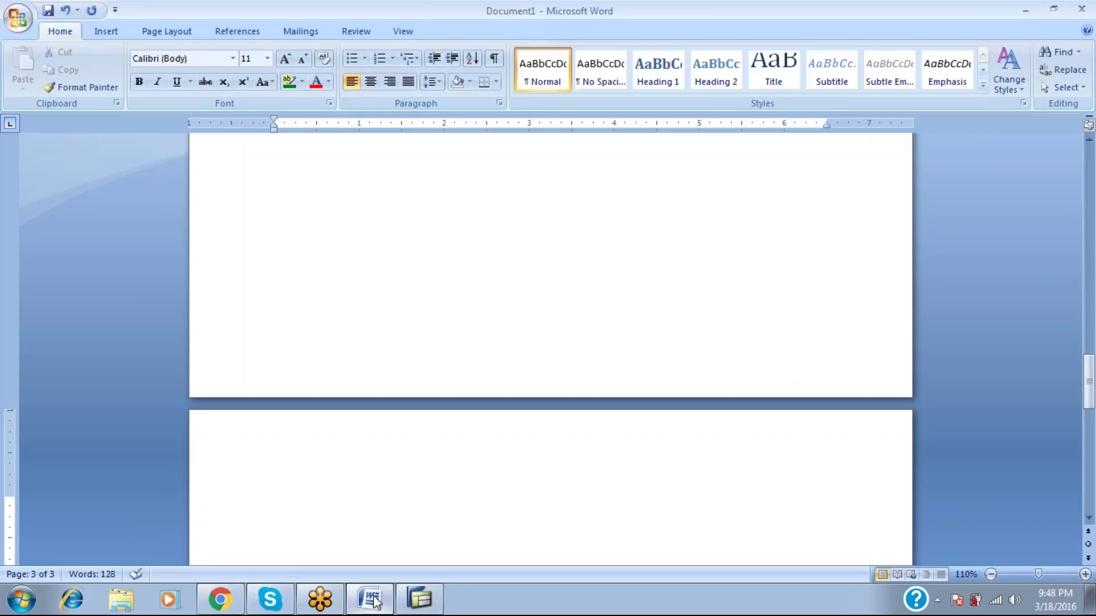
Type a bold, underlined 'FI/CO' heading at the top of page 3.
key(ctrl+b)
key(ctrl+u)
text(Fl)
text(/CO)
Centre the FI/CO heading on the page.
key(Up)
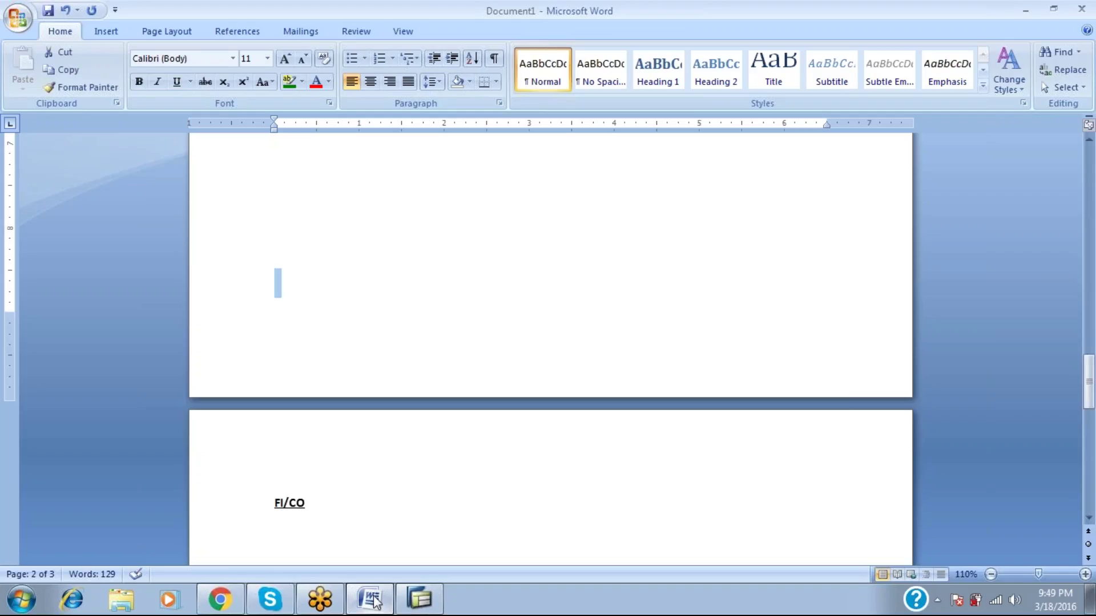
key(Down)
key(Down)
key(shift+Up)
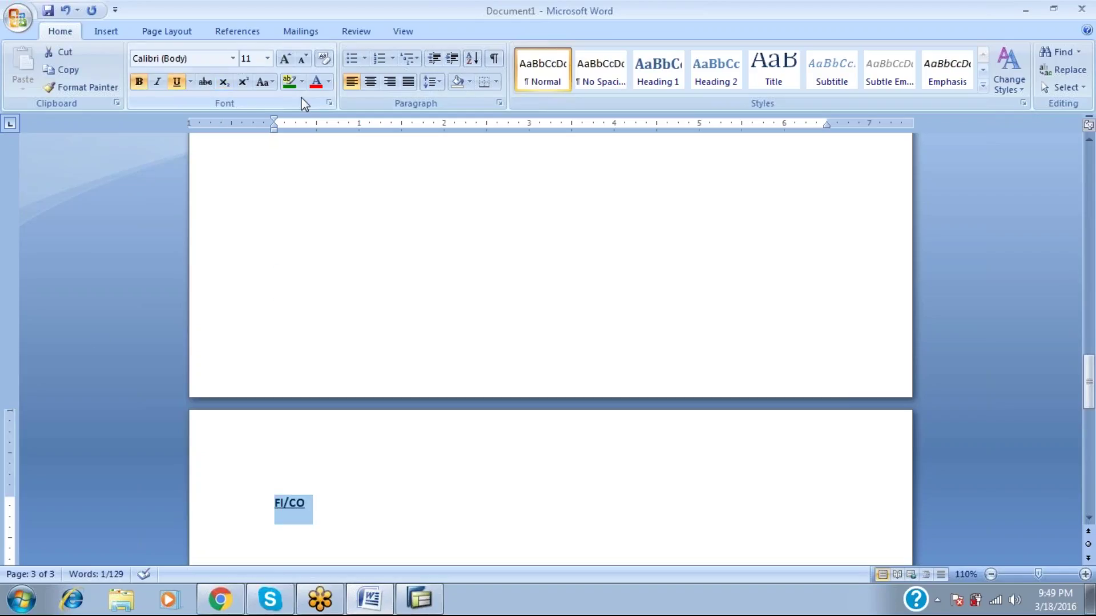
click(369, 91)
Add a centred line 'FI--FINANE EXTERNAL ACCOUNTING SYSTEM' below the heading.
key(Down)
text(FI)
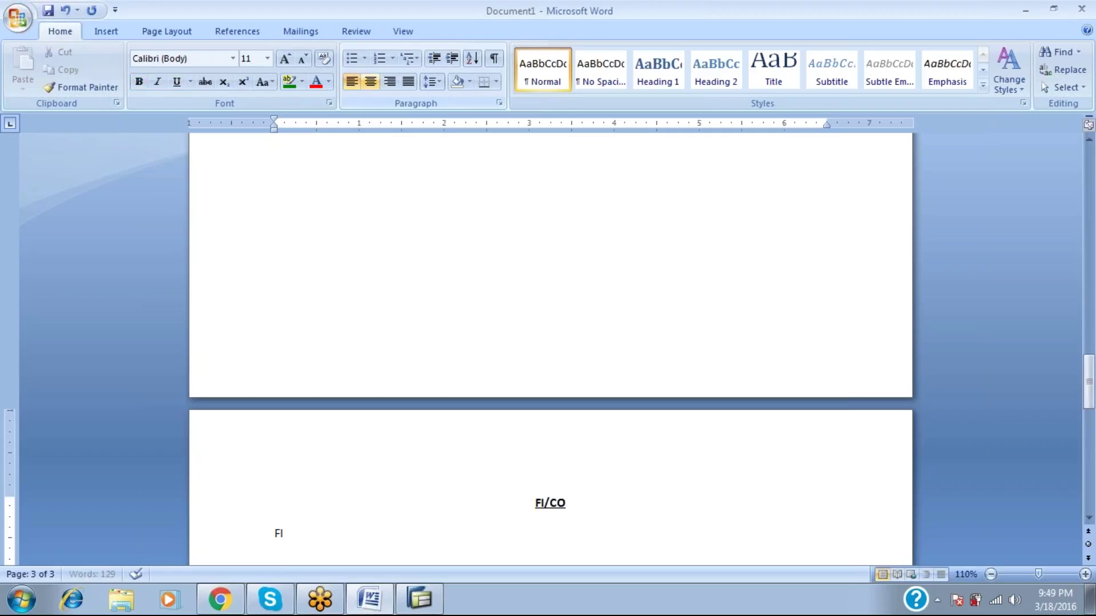
text(--FINANE)
key(Tab)
text(EXTERNAL A)
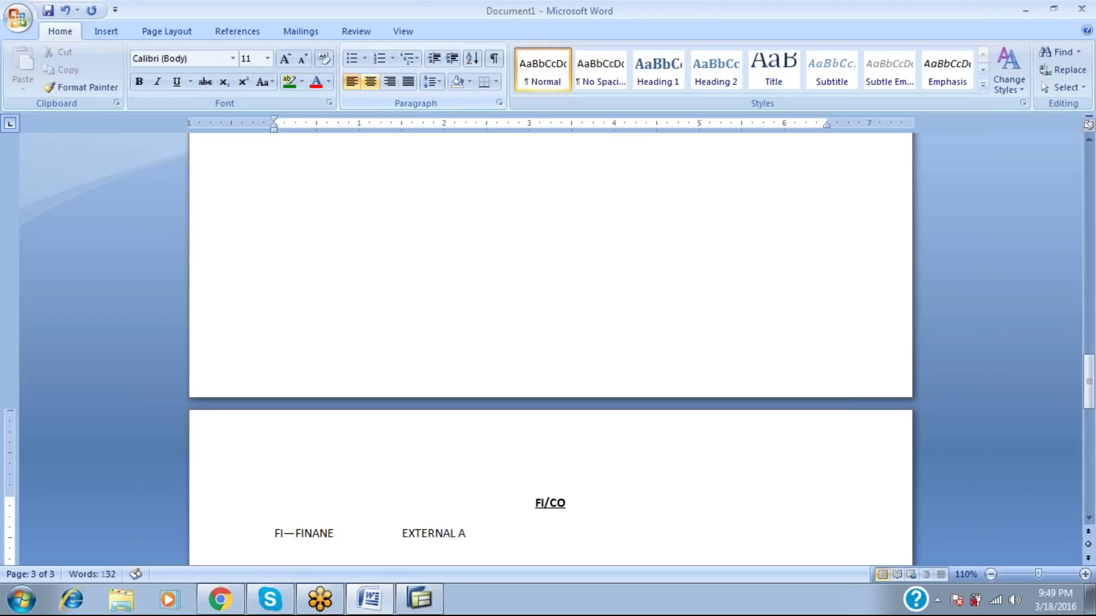
text(CCOUNTING SYSTEM)
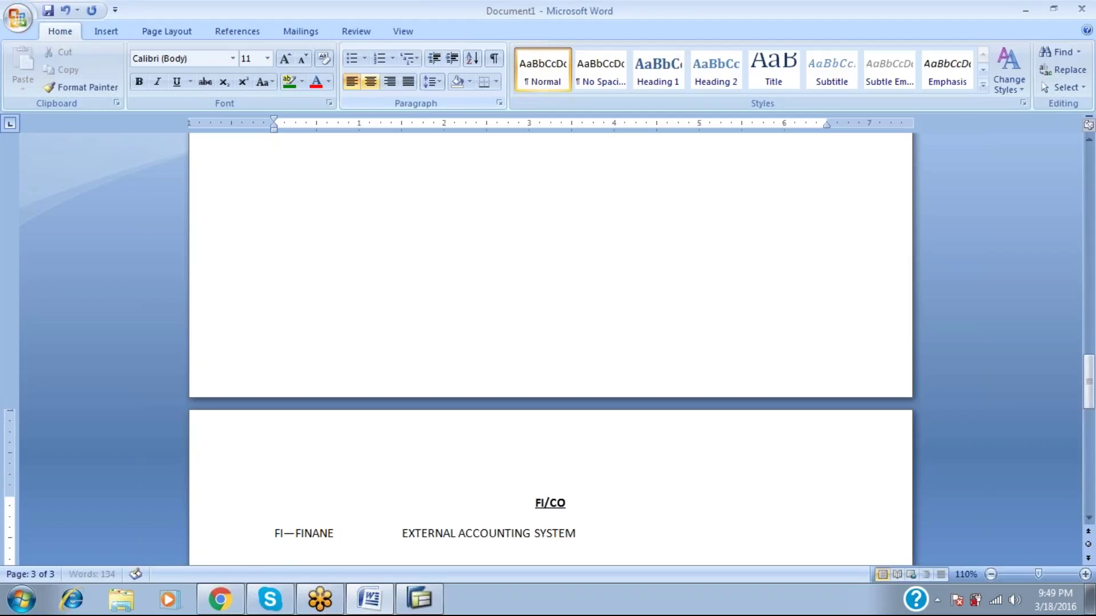
key(ctrl+e)
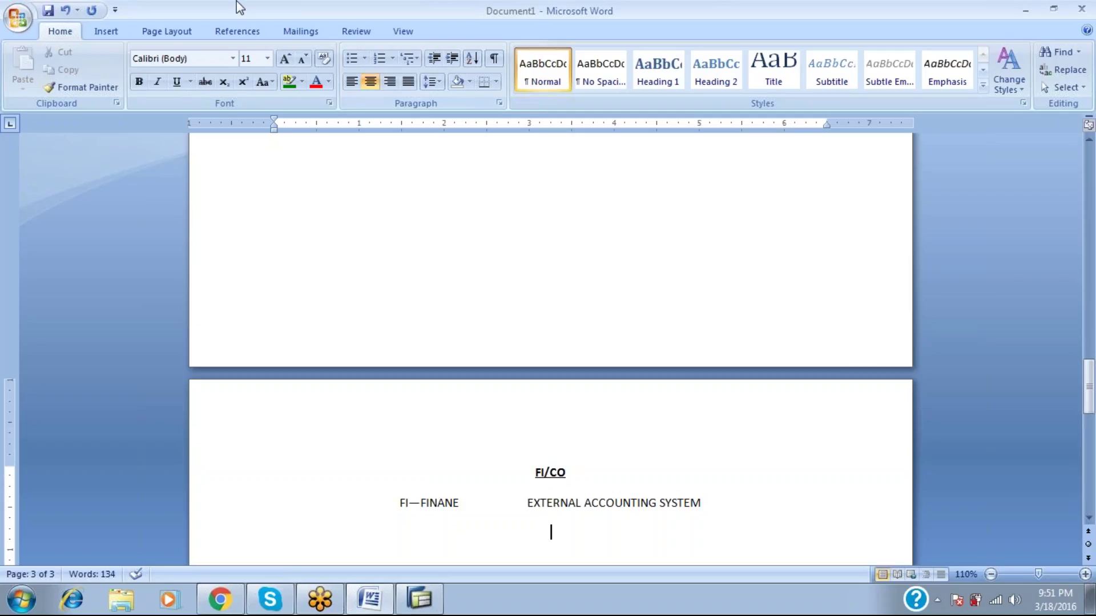
Add left-aligned bold underlined headings FI--ES and ENTERPRISE STRUCTURE.
click(352, 82)
key(ctrl+b)
key(ctrl+u)
text(FI--ES)
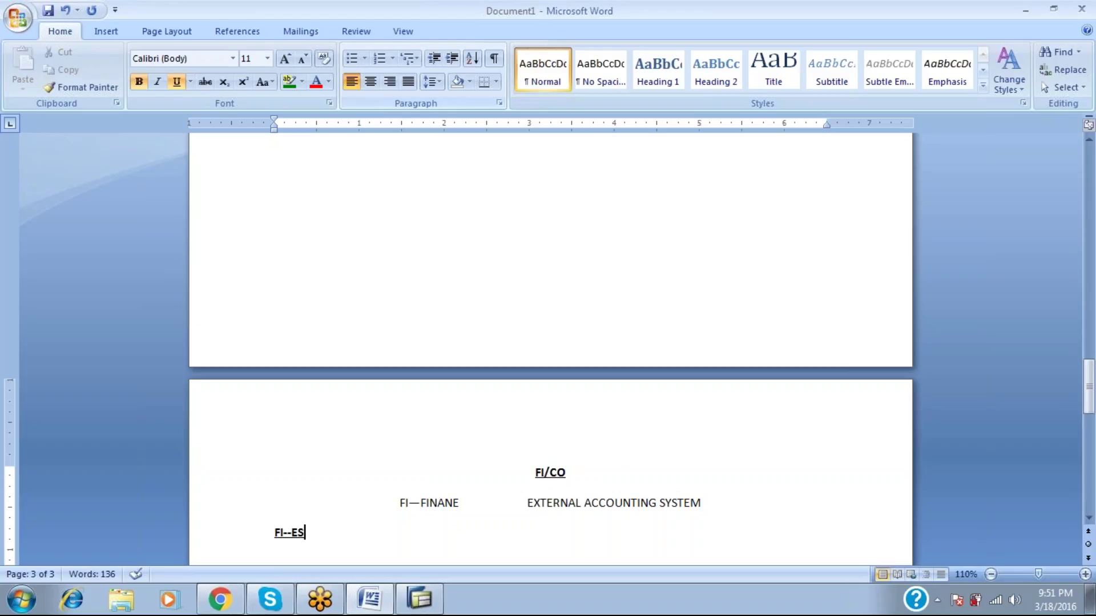
key(Return)
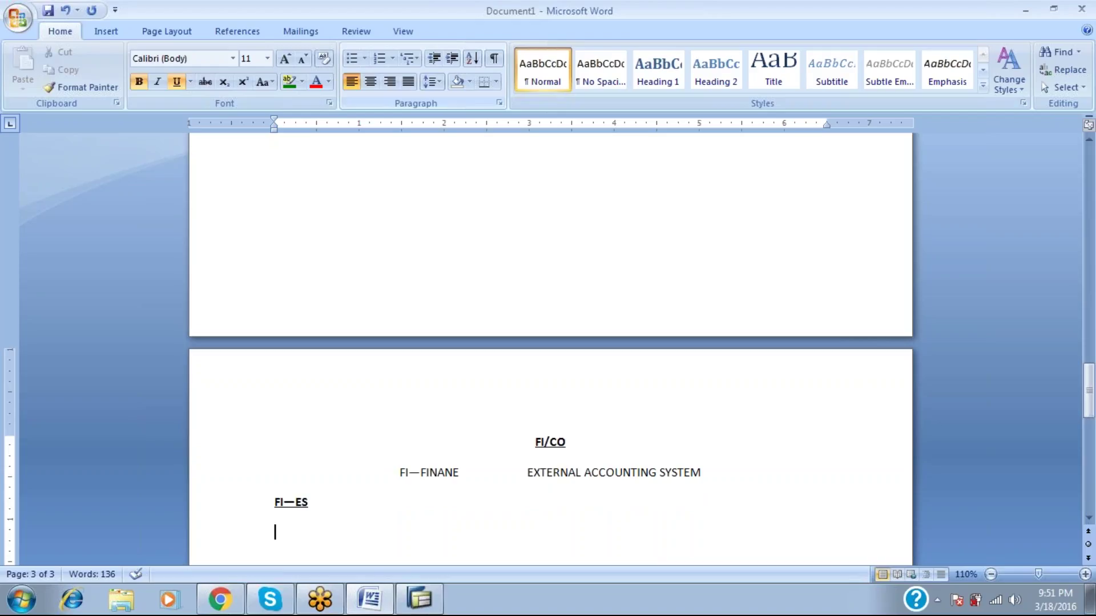
text(ENTERPR)
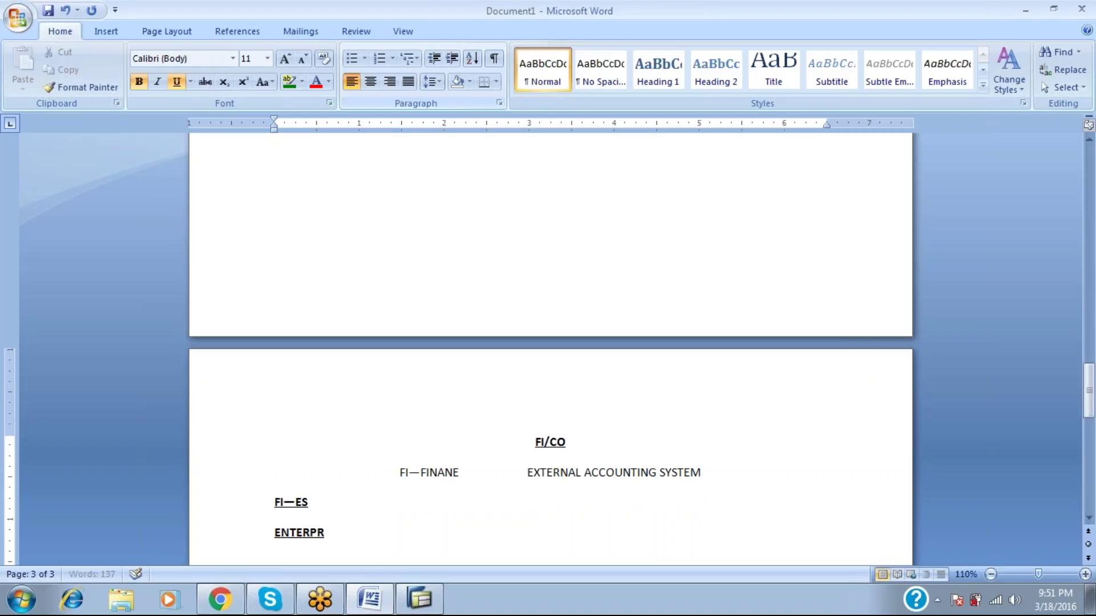
text(ISE STRUCTUE)
key(BackSpace)
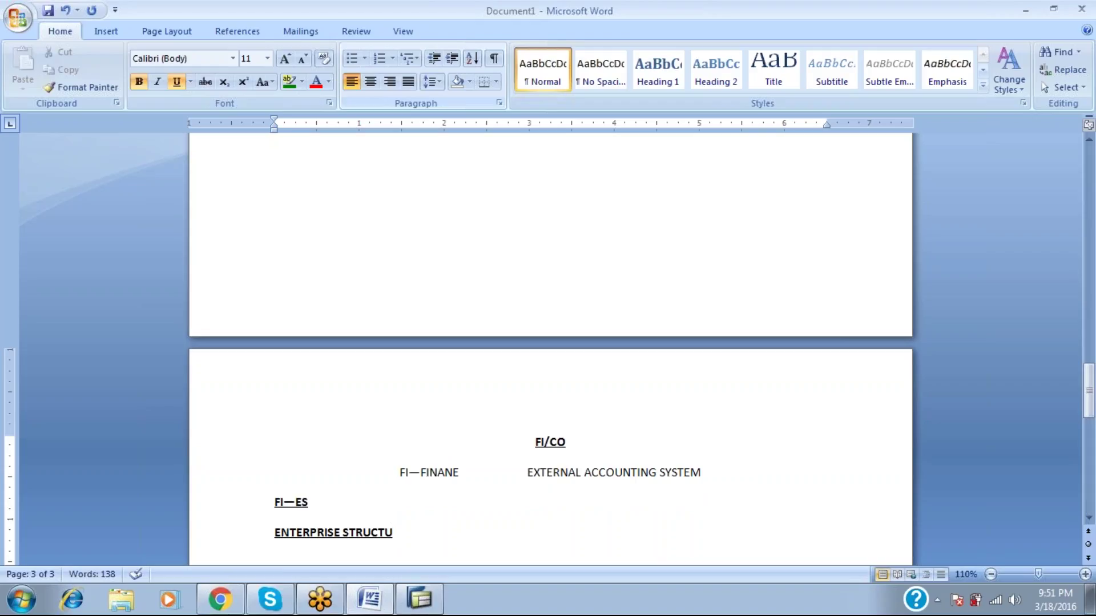
text(RE)
key(Return)
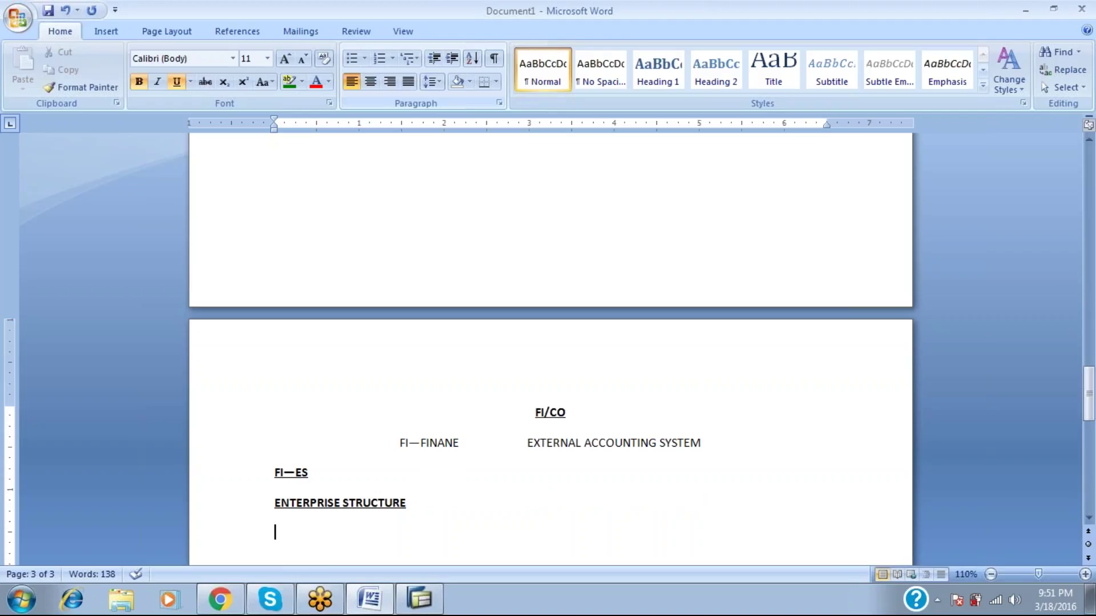
In plain text, add indented UNILEEVER with HLL beneath it.
text(U)
key(BackSpace)
key(ctrl+u)
key(ctrl+b)
key(Tab)
key(Tab)
key(Tab)
key(Tab)
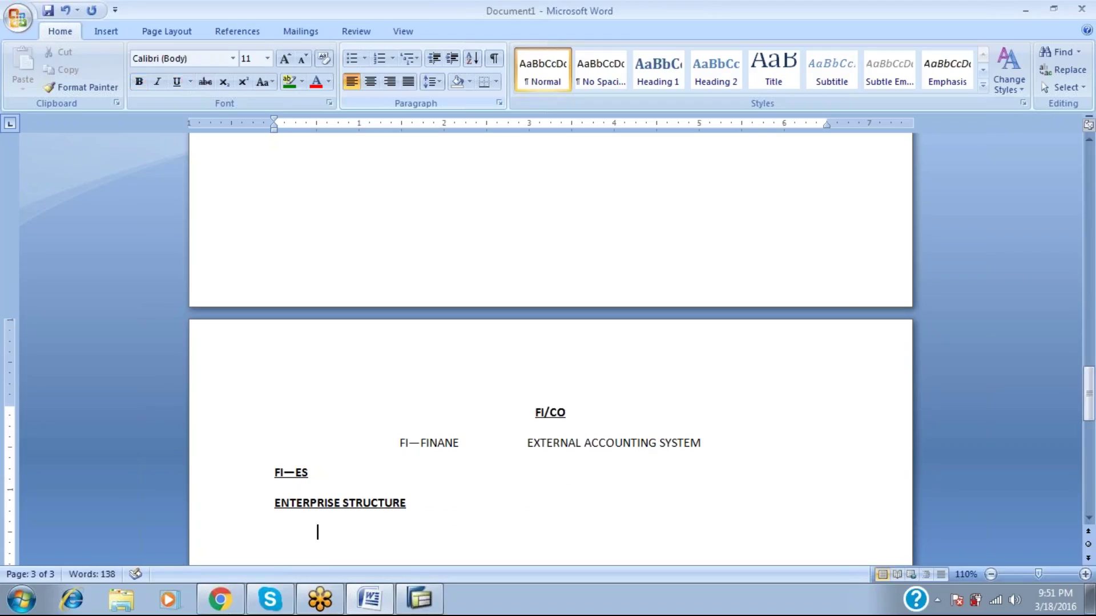
text(UNILEEVER)
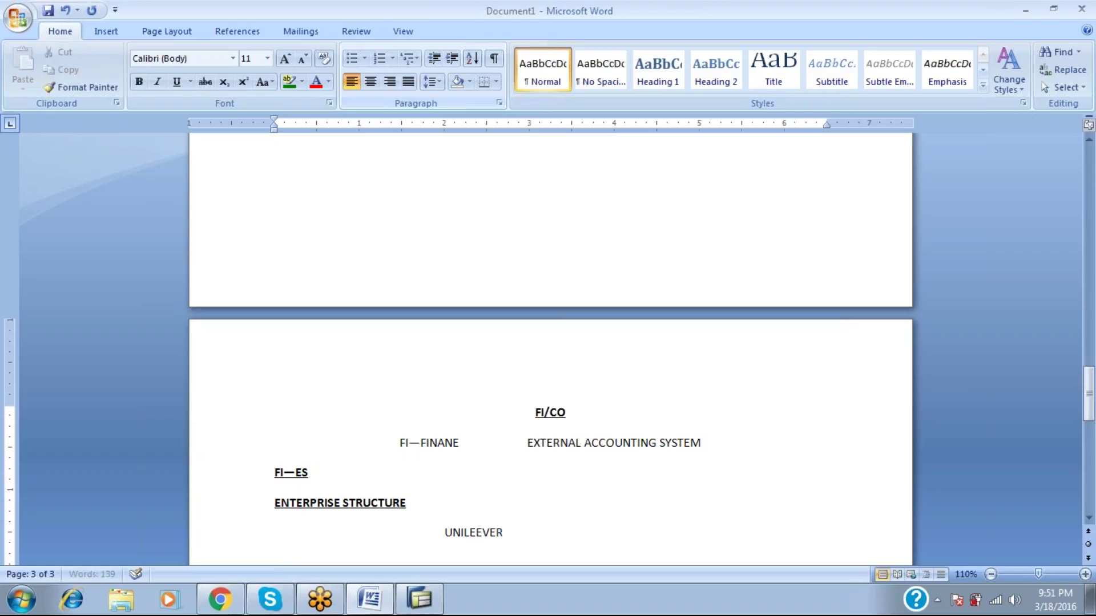
key(Return)
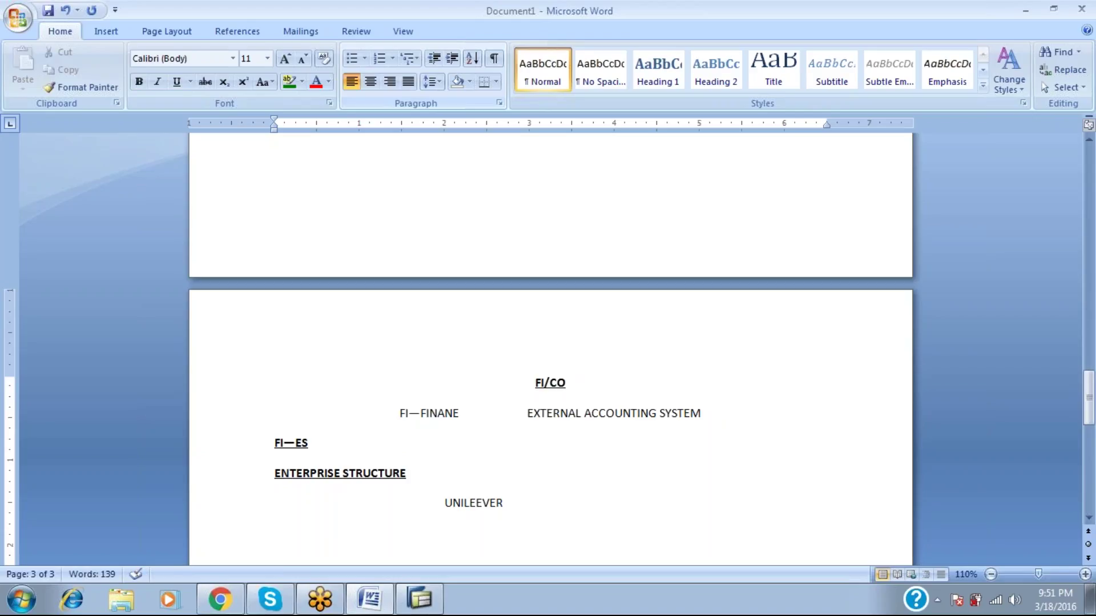
text(HLL)
key(Home)
key(End)
key(Return)
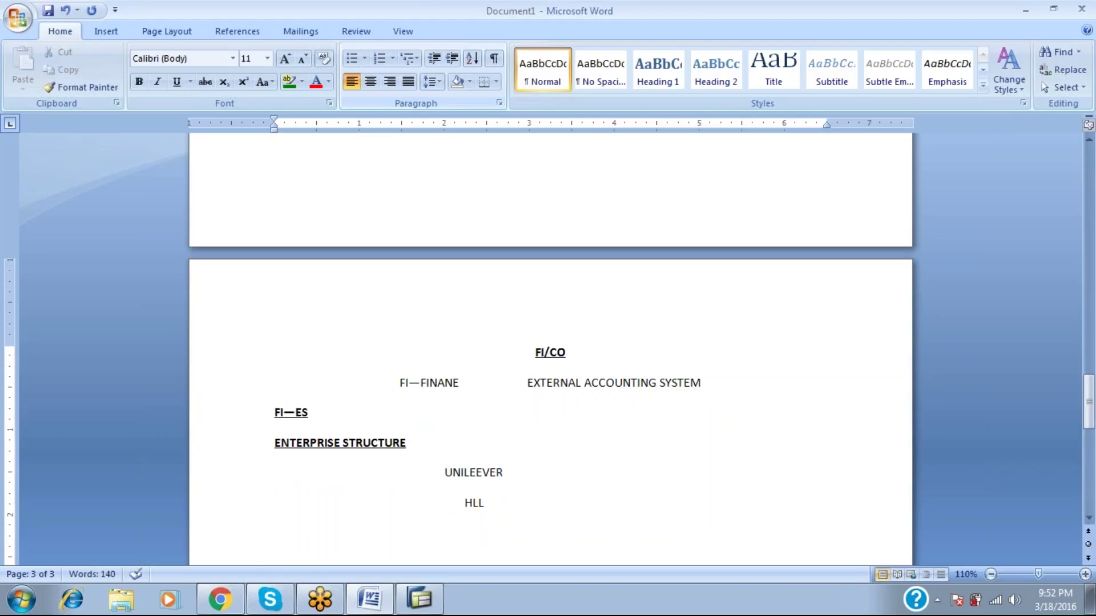
List states ANDHRA PRADEH (HYD,VZG), TAMILNADU and KARNAATAK indented under HLL.
key(Tab)
key(Tab)
key(Tab)
key(Tab)
text(ANDHRA PRADEH)
key(Return)
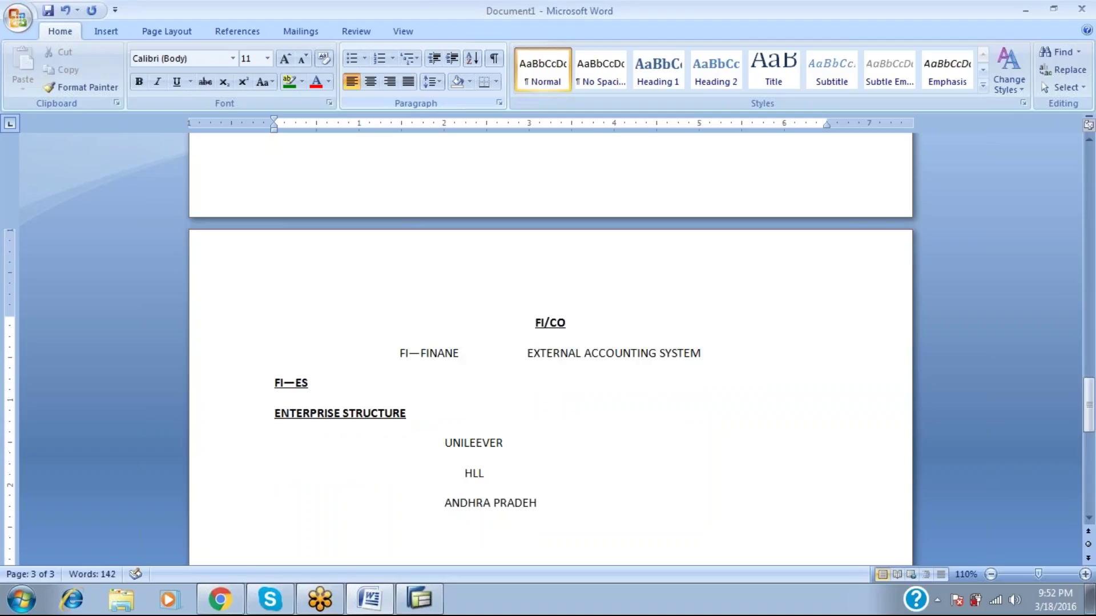
key(Tab)
key(Tab)
key(Tab)
text(TELANA)
key(BackSpace)
key(BackSpace)
key(BackSpace)
key(BackSpace)
key(BackSpace)
text(AMILNADU)
key(Return)
key(Return)
key(Tab)
text(KARNA)
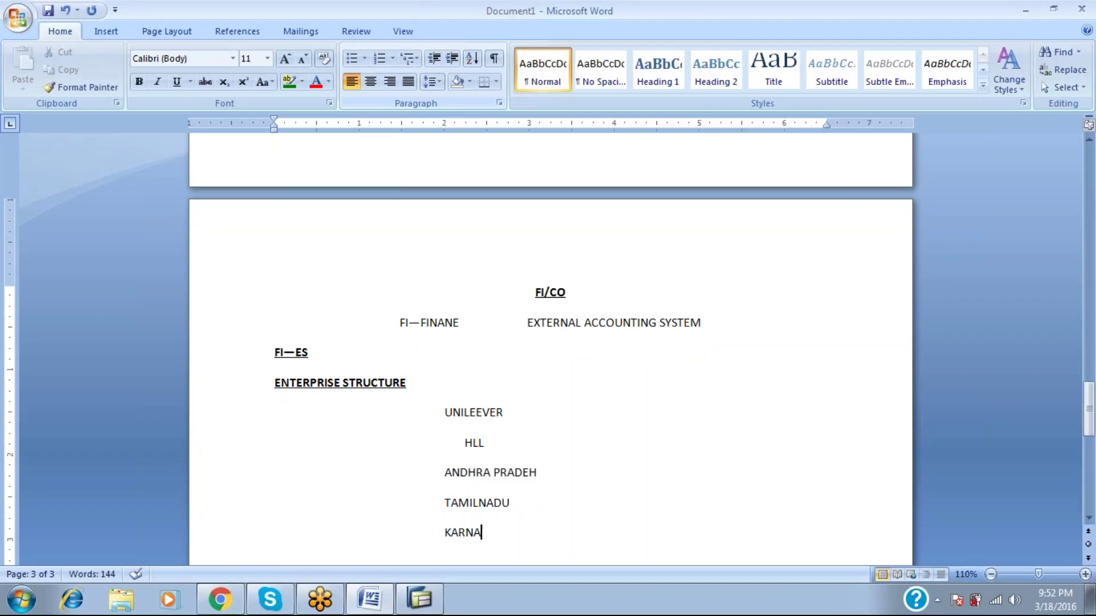
text(ATAK)
key(Up)
text(HYD,VZG)
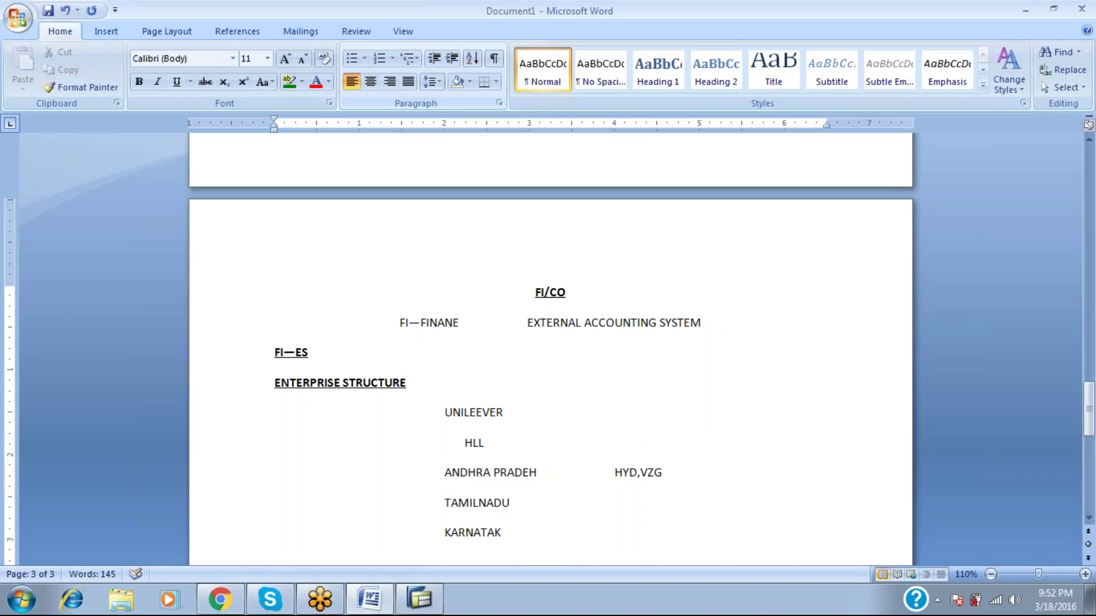
text(,VIJA)
Line KARNATAK up with the other states and list CHENNAI,COIMBATHORE beside TAMILNADU.
click(276, 532)
key(Tab)
key(Tab)
key(BackSpace)
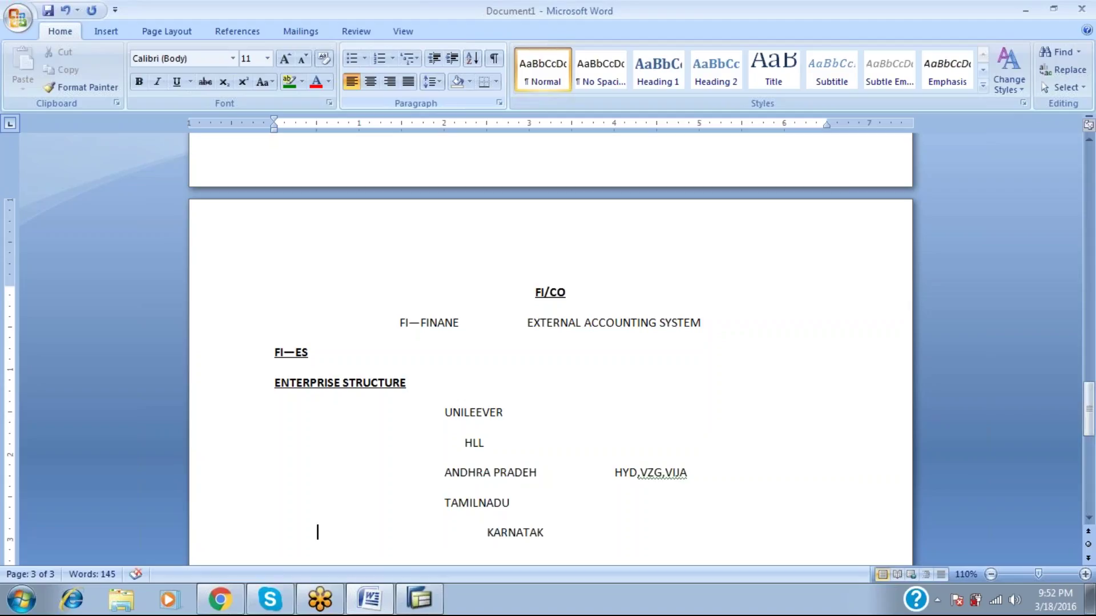
key(BackSpace)
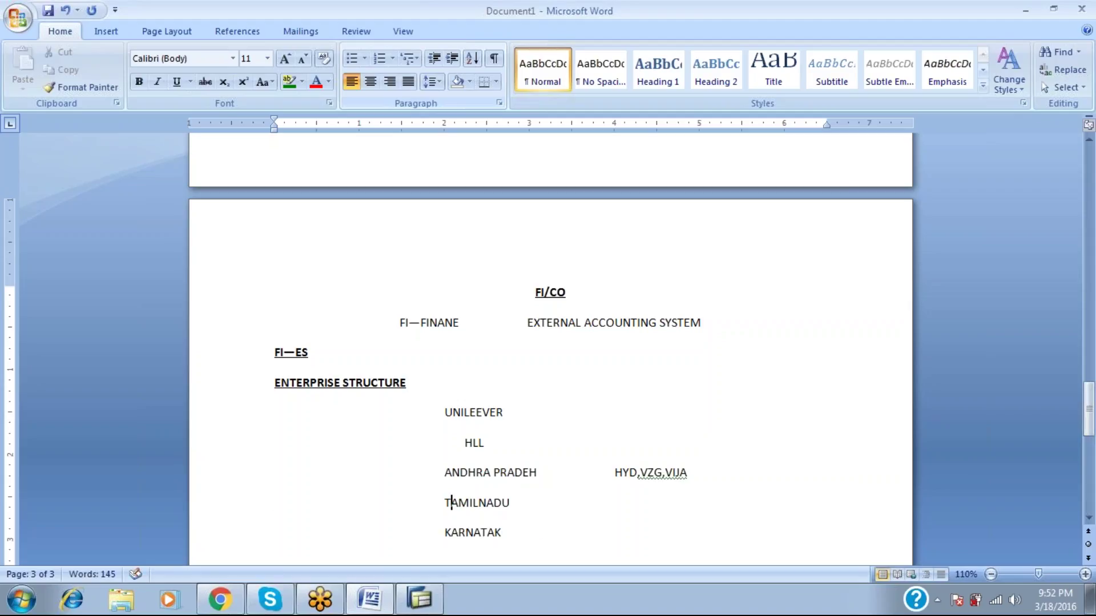
key(Right)
key(Right)
key(Right)
key(Right)
key(Right)
key(Tab)
key(Tab)
key(Tab)
text(CHENN)
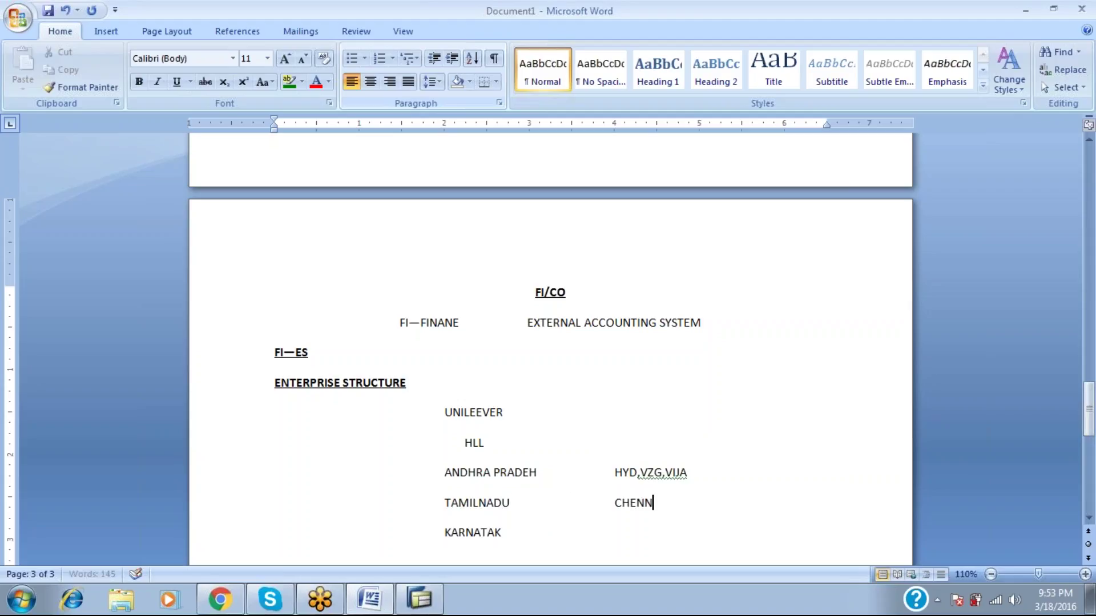
text(AI,COIMBATHORE)
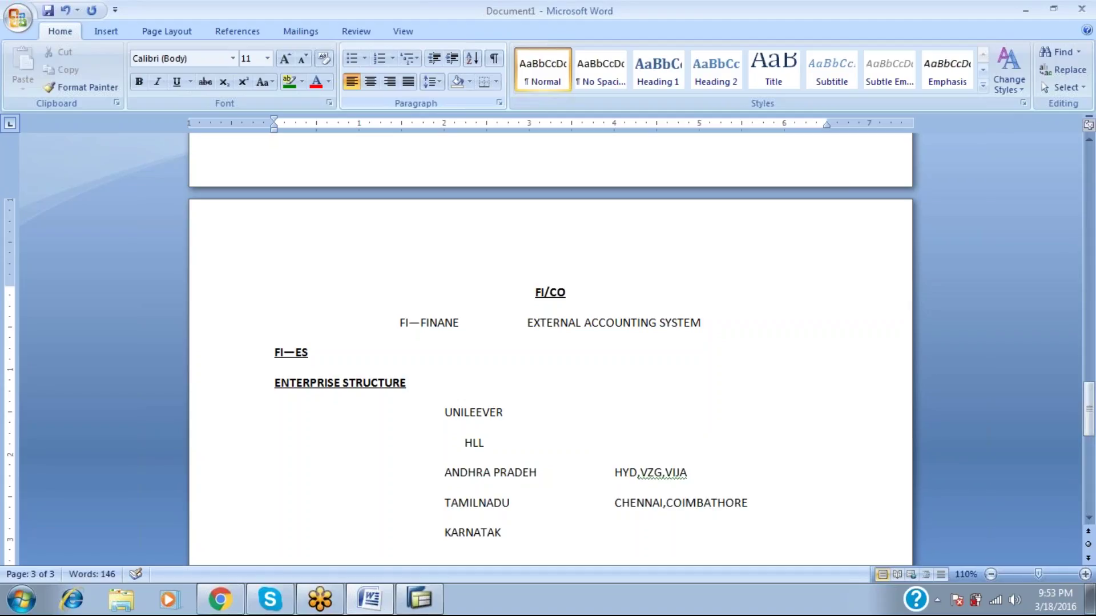
Complete the name KARNATAKA and list BANGLOORE,MYSOORE beside it, then start a new line.
click(507, 533)
text(A)
key(Tab)
text(BAN)
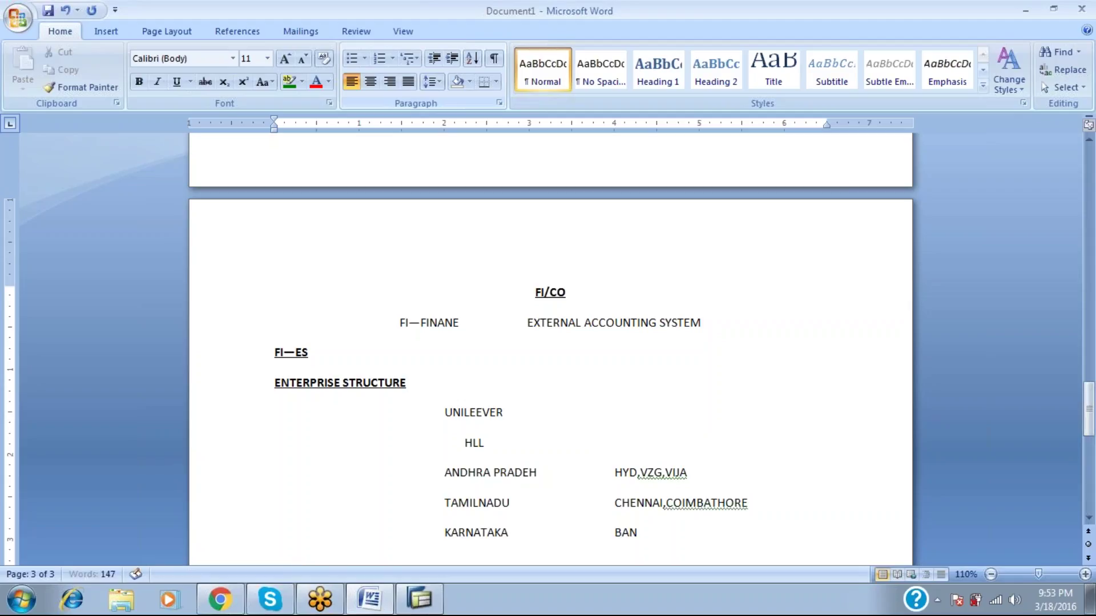
text(GLOORE,MYSOORE)
key(Return)
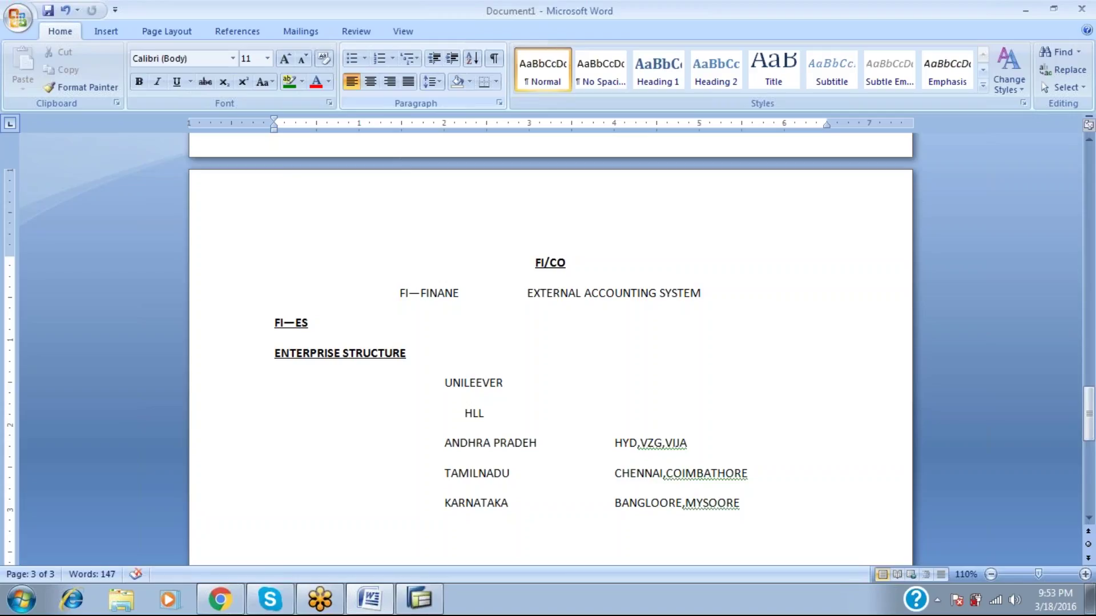
Type the label COMPANY: and make it bold and underlined.
text(COMPANY:)
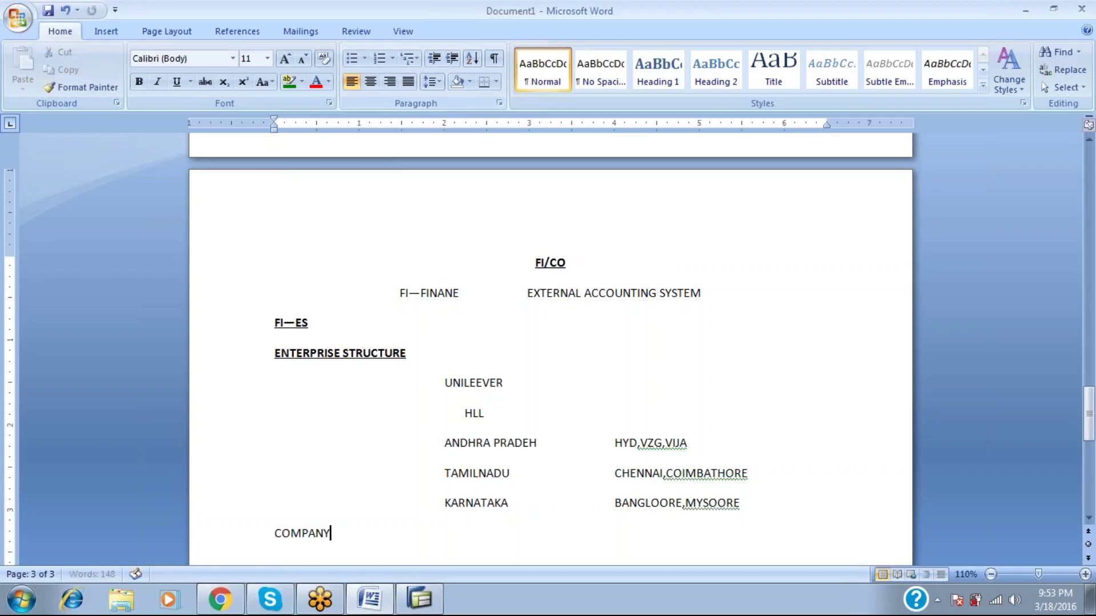
key(shift+Up)
key(shift+Right)
key(shift+Right)
key(shift+Right)
key(shift+Right)
key(shift+Right)
key(shift+Right)
key(shift+Right)
key(shift+Right)
key(shift+Right)
key(shift+Right)
key(shift+Right)
key(shift+Right)
key(shift+Right)
key(shift+Right)
key(shift+Right)
key(shift+Right)
key(shift+Right)
key(shift+Right)
key(shift+Right)
key(shift+Right)
key(shift+Right)
key(shift+Right)
key(shift+Right)
key(shift+Right)
key(shift+Right)
key(shift+Right)
key(shift+Right)
key(shift+Right)
key(shift+Right)
key(shift+Right)
key(shift+Right)
key(shift+Right)
key(shift+Right)
key(shift+Right)
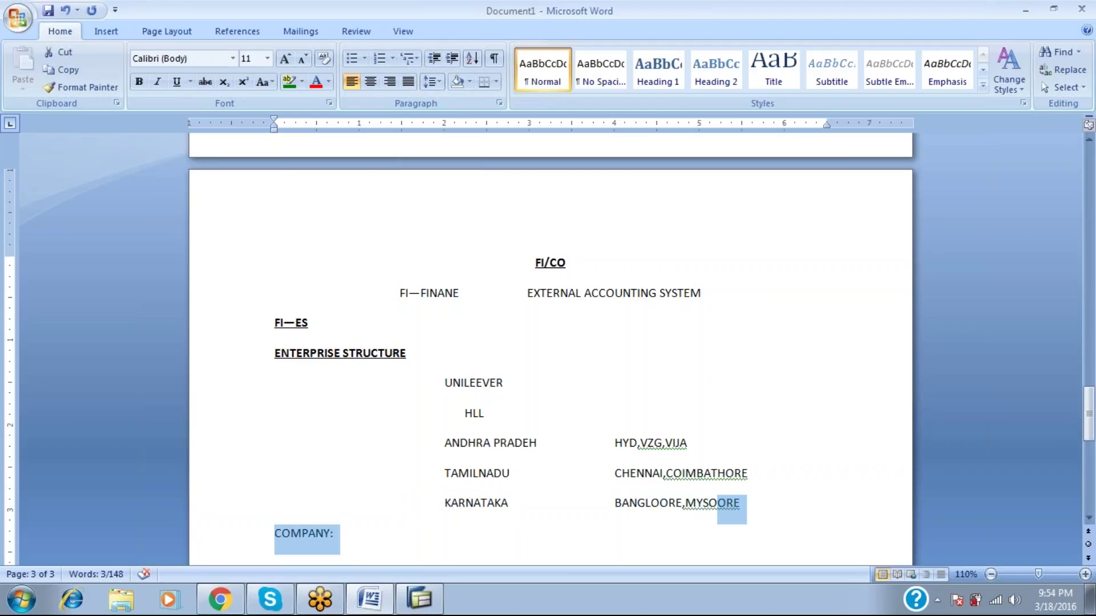
key(ctrl+b)
key(ctrl+u)
key(Right)
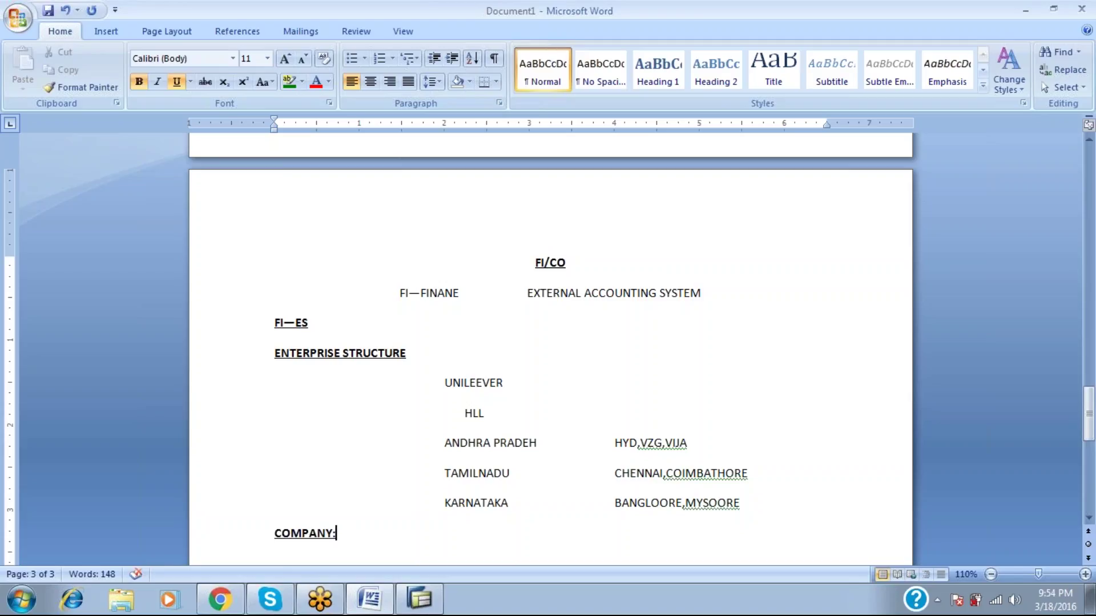
After a tab, add the plain-text definition 'IT IS A GROUP OF THE COMPANY.'.
key(ctrl+b)
key(ctrl+u)
key(Tab)
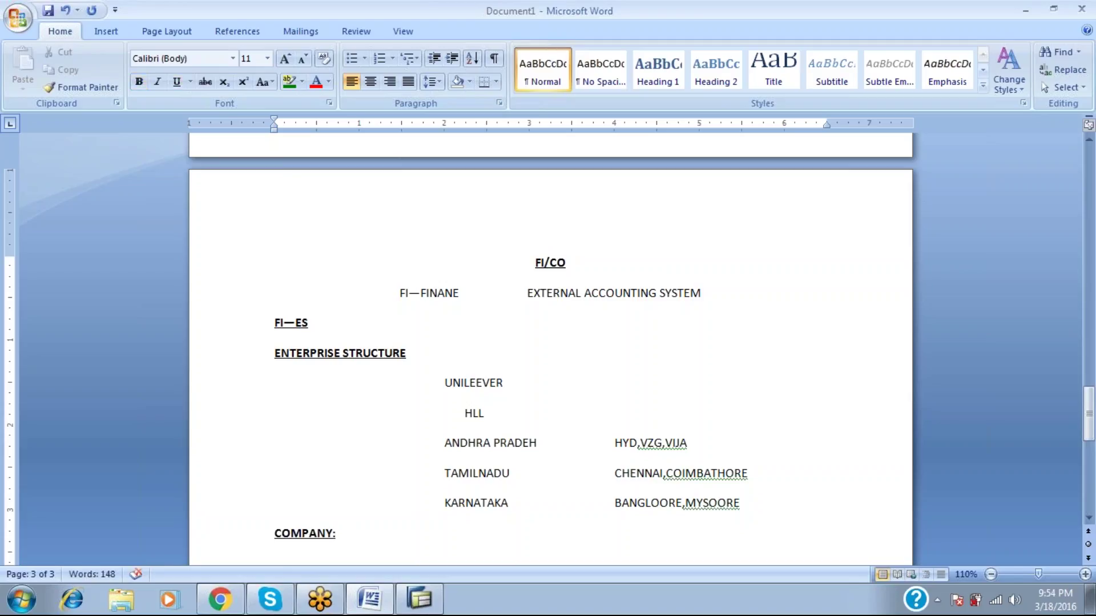
text(IT IS A GROUP OF THE )
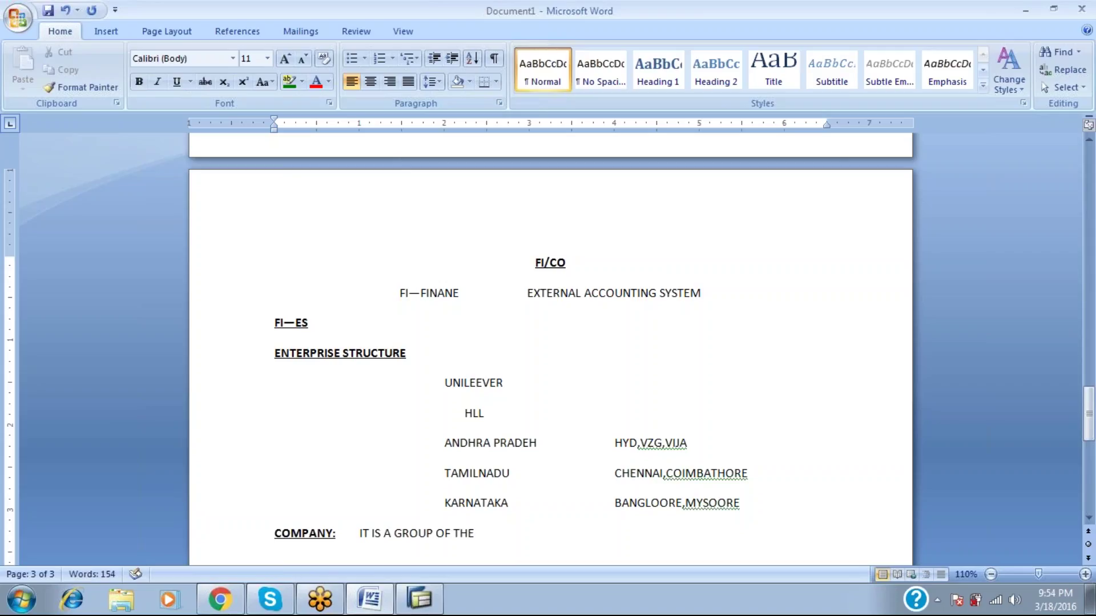
text(COMPANY.)
Add a bold underlined COMPANY CODE: label on a new line.
key(Return)
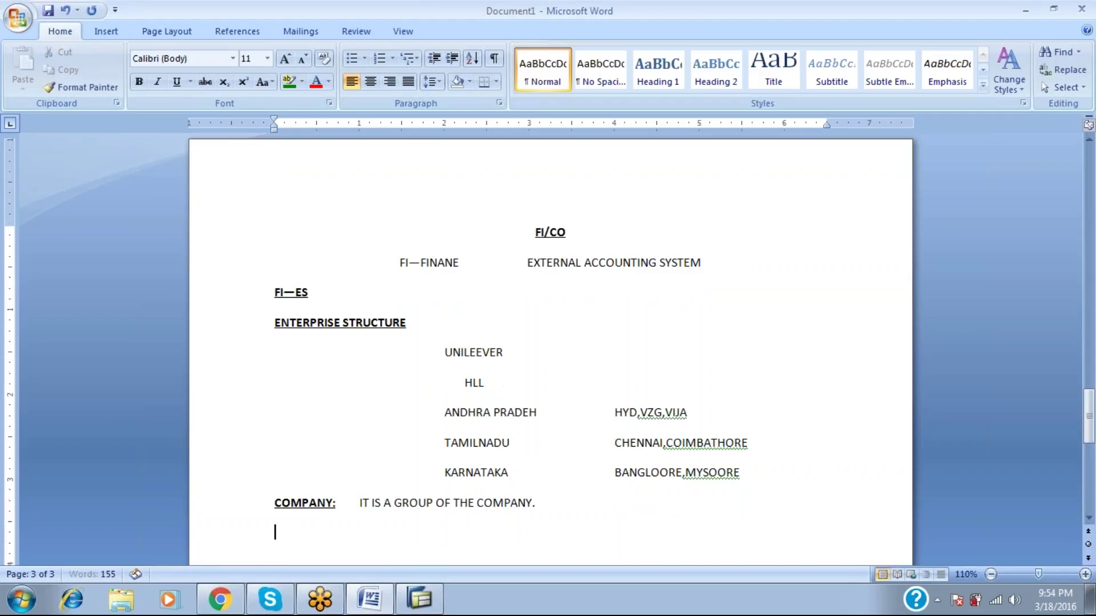
key(ctrl+b)
key(ctrl+u)
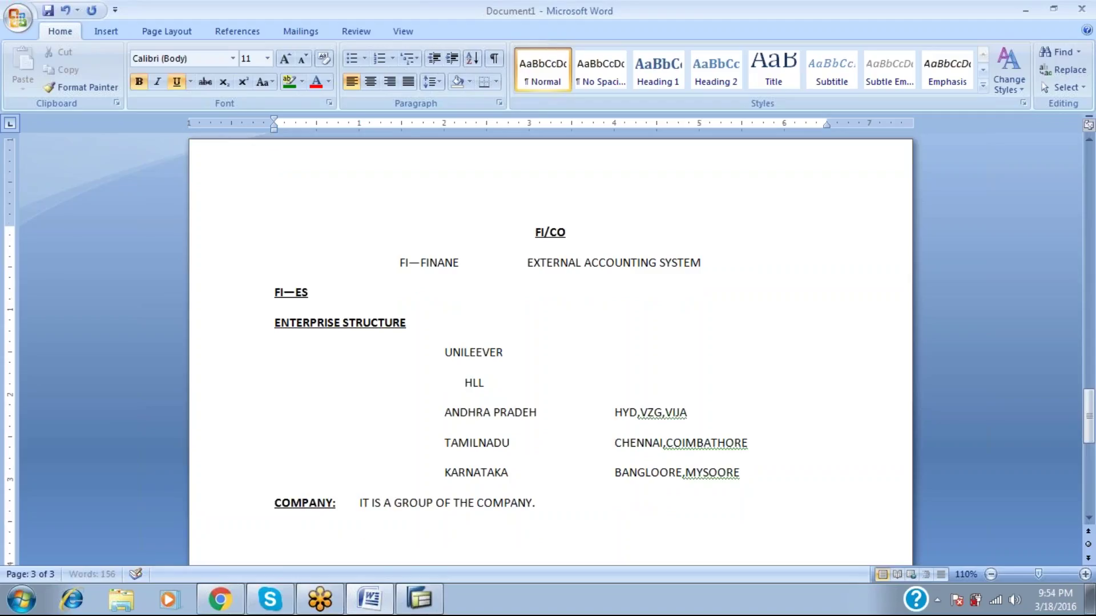
text(COMPANY CODE:)
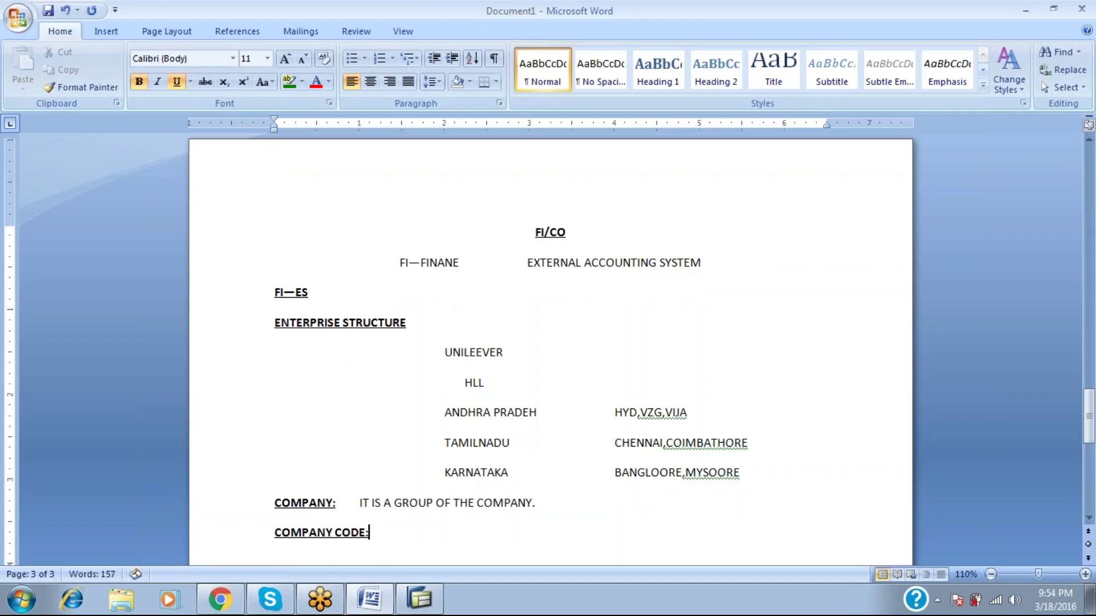
Define company code as a subsidiary part; one company can have multiple company codes.
key(ctrl+b)
key(ctrl+u)
key(Tab)
text(IT IS A SUBS)
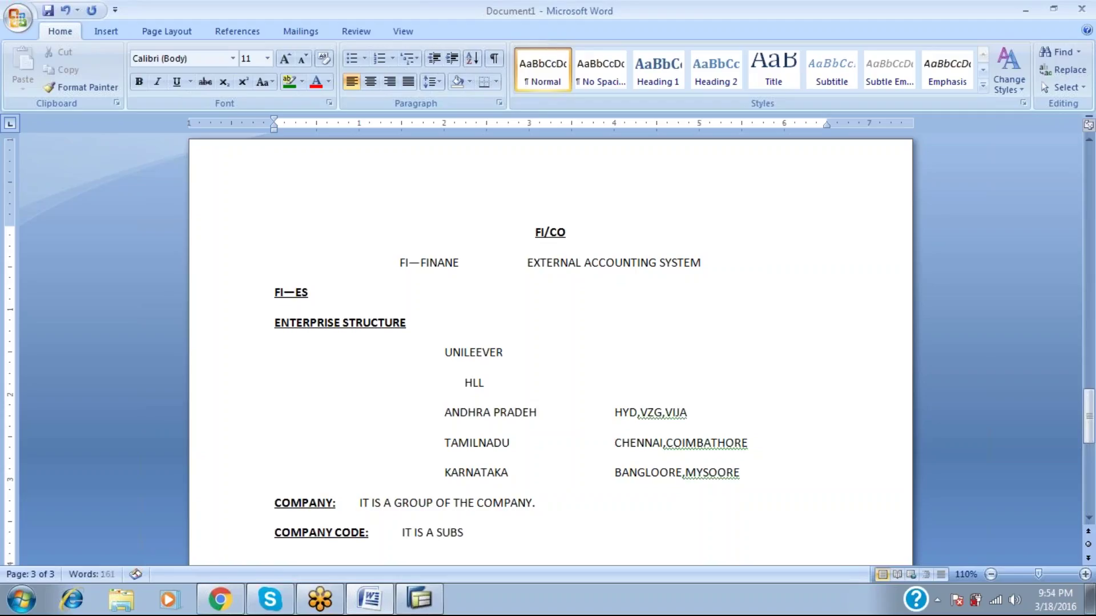
text(IDATRY PA)
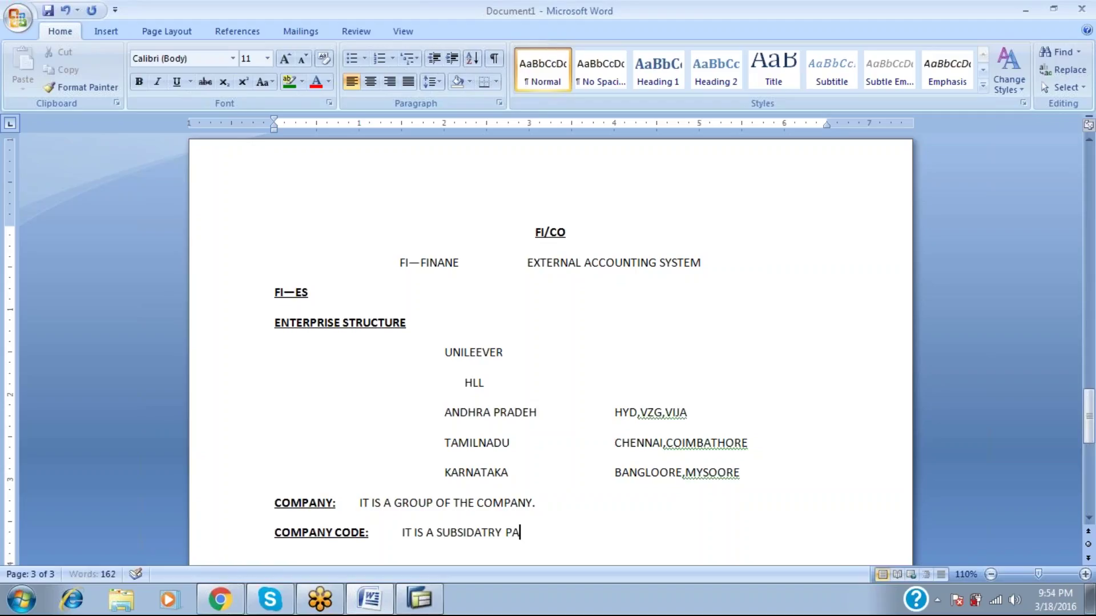
text(RT OF THE CO)
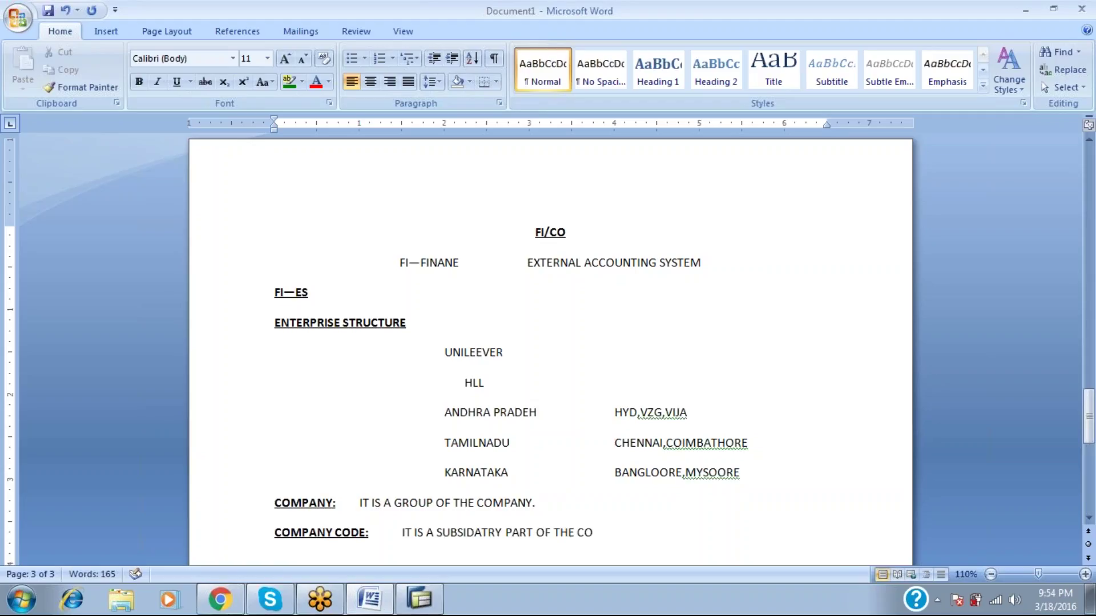
text(MPANY AND I)
text(T)
key(BackSpace)
key(BackSpace)
text(ONE )
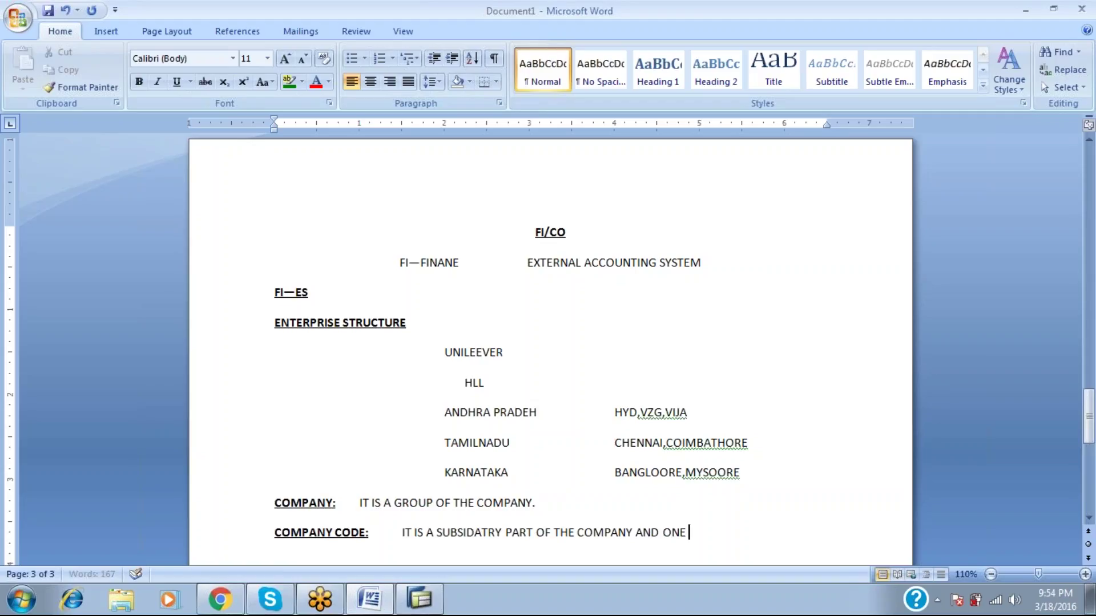
text(COMPANY CAN)
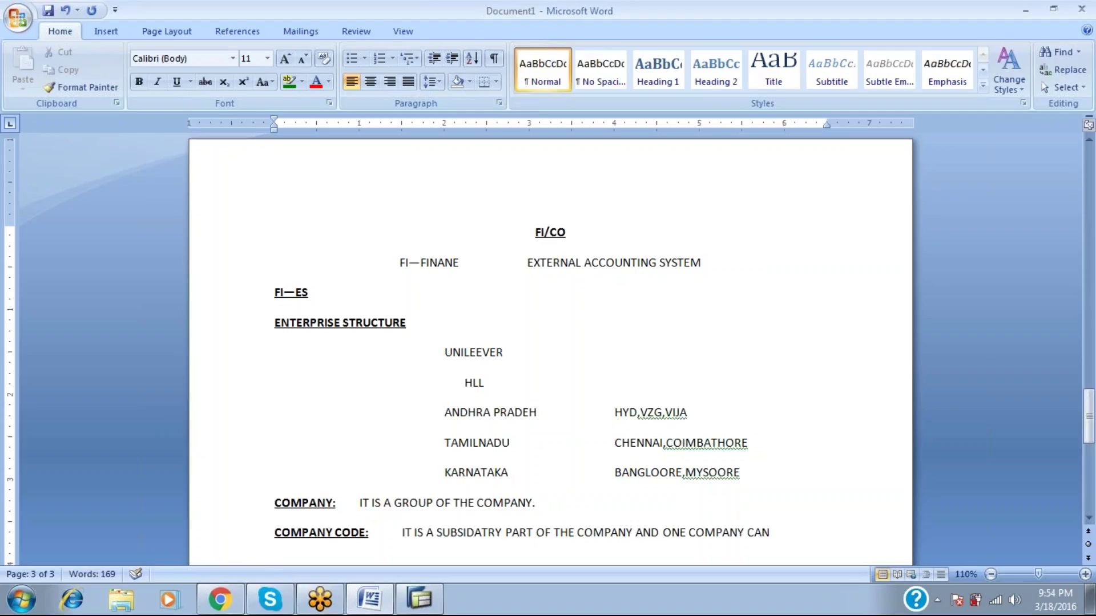
text( HAVE THE M)
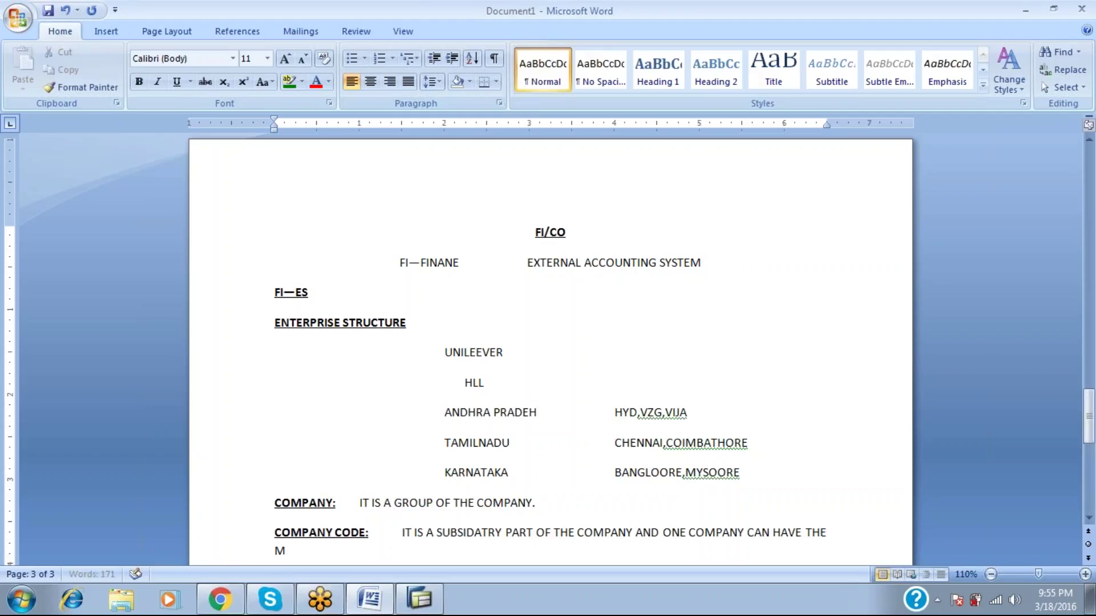
text(ULTIPLE OF TH)
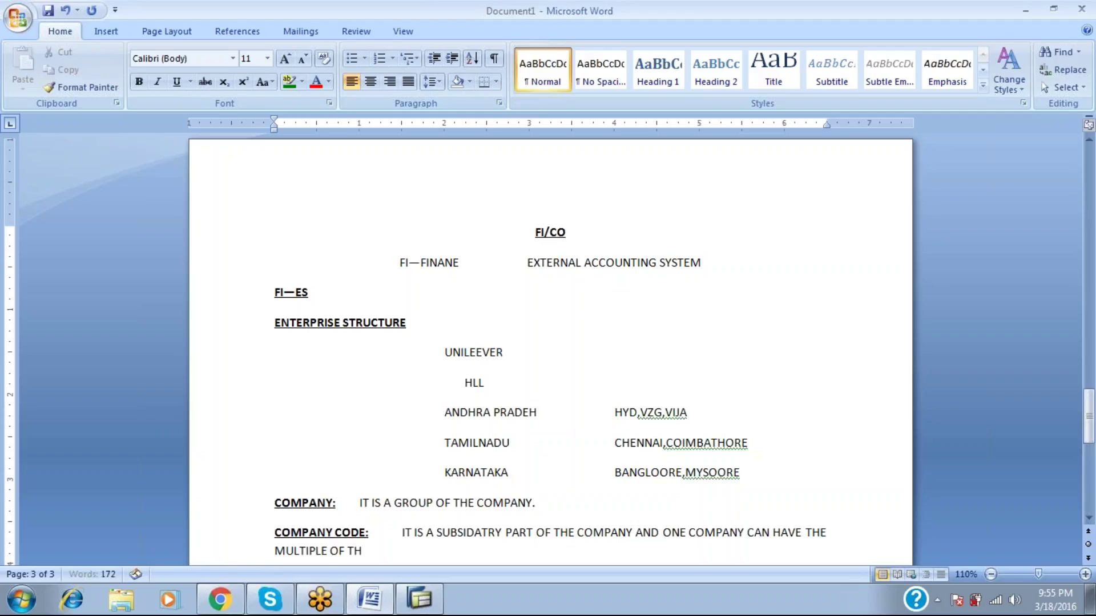
text(E COMPANY CODES.)
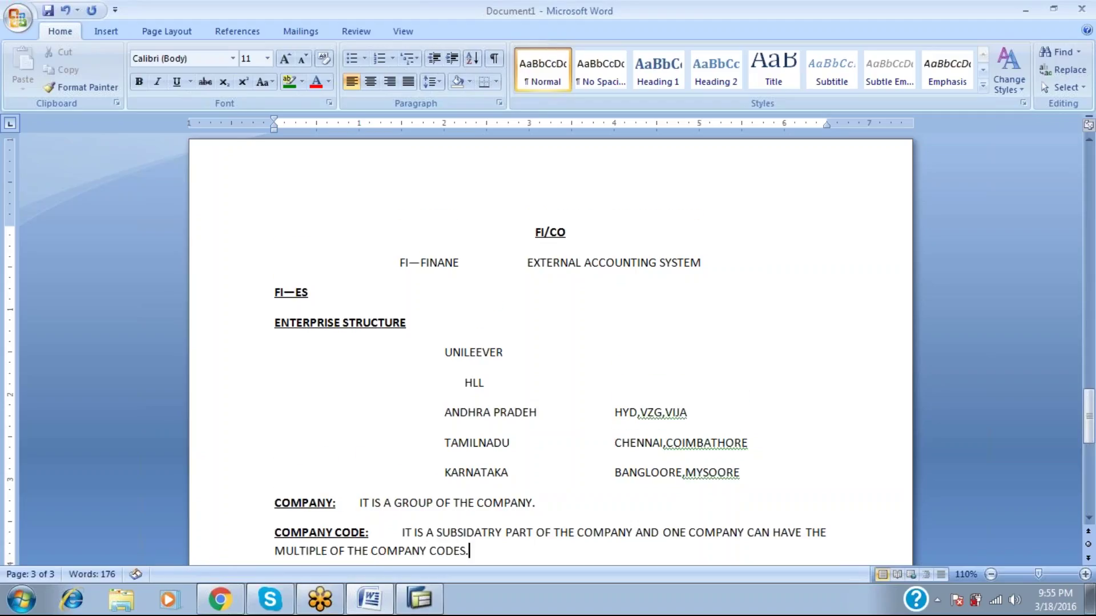
key(Return)
key(ctrl+b)
key(ctrl+u)
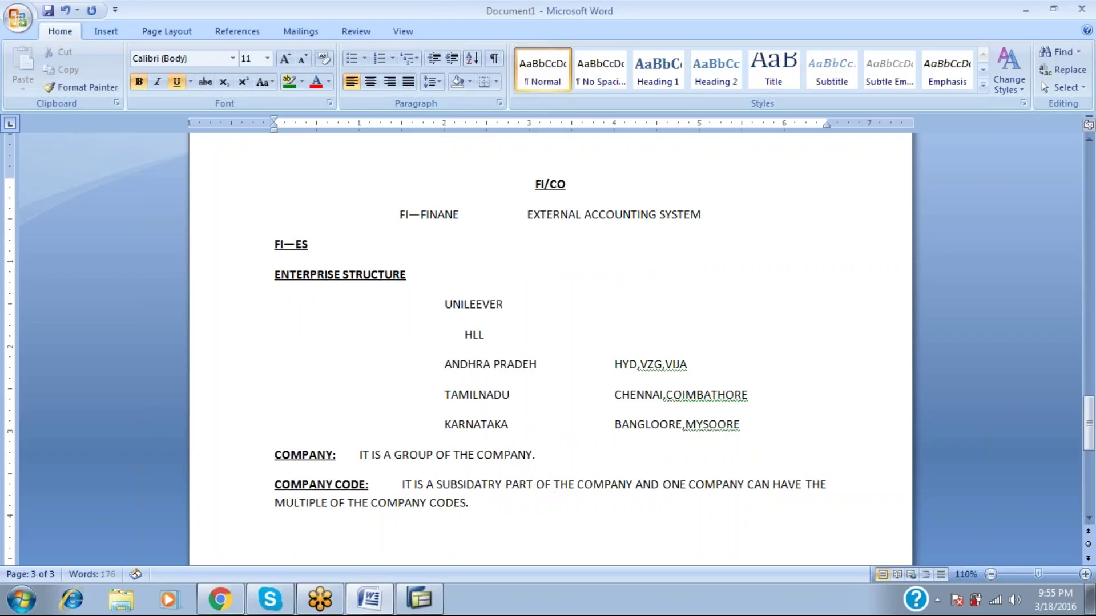
Start the CONSOLIDATION heading, undoing text that went into the FI/CO title.
text(CON)
click(535, 184)
text(SOLIDAIOTN BUSINE)
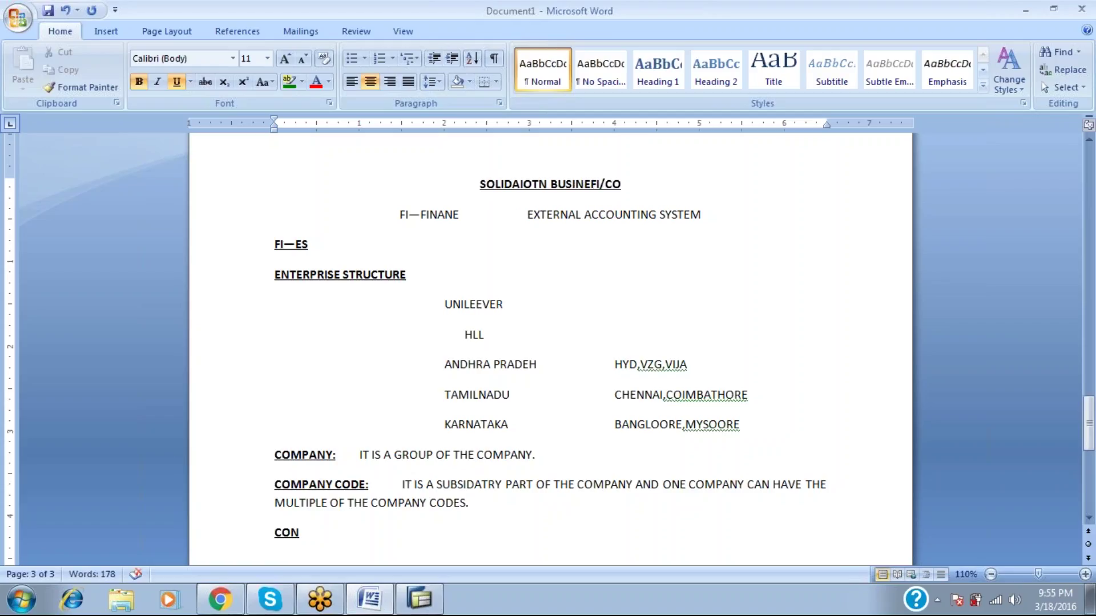
key(ctrl+z)
click(316, 530)
text(SOUSINESSLIDATION)
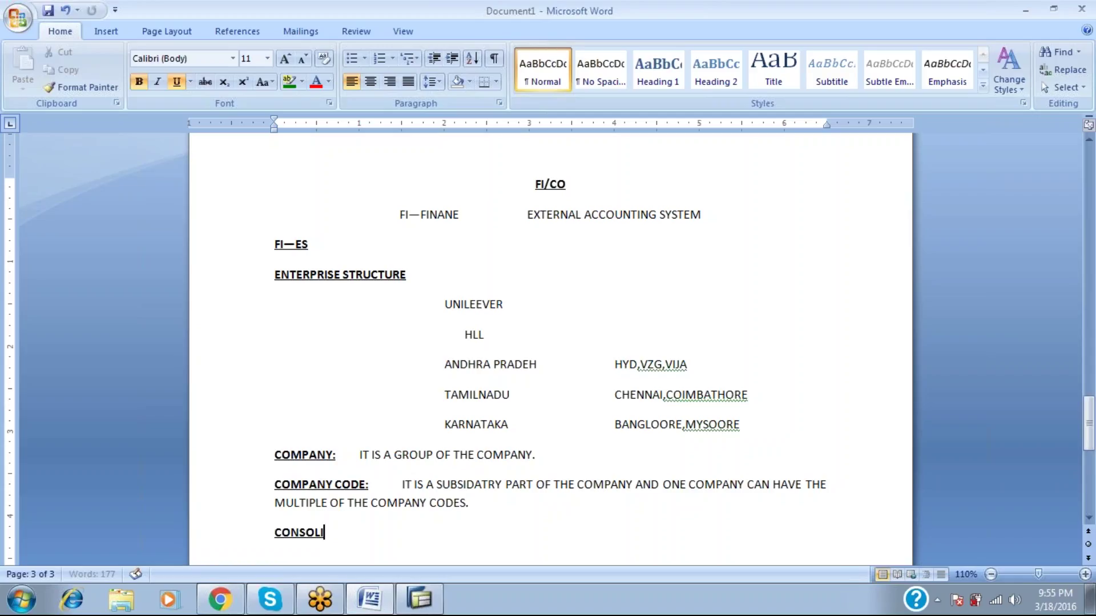
text( B)
click(316, 531)
text(USINESS)
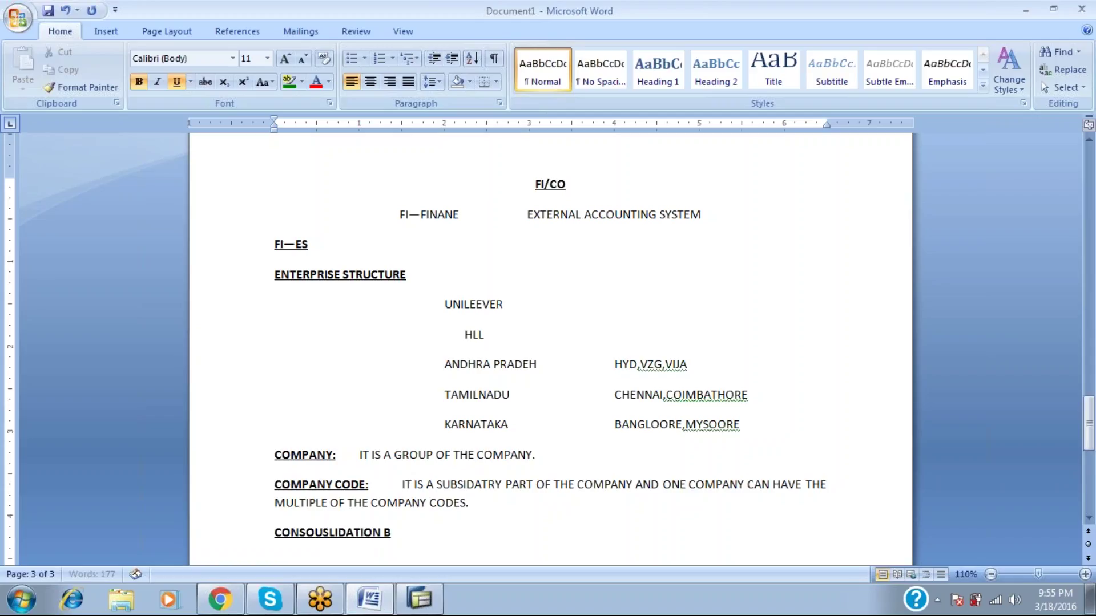
key(ctrl+z)
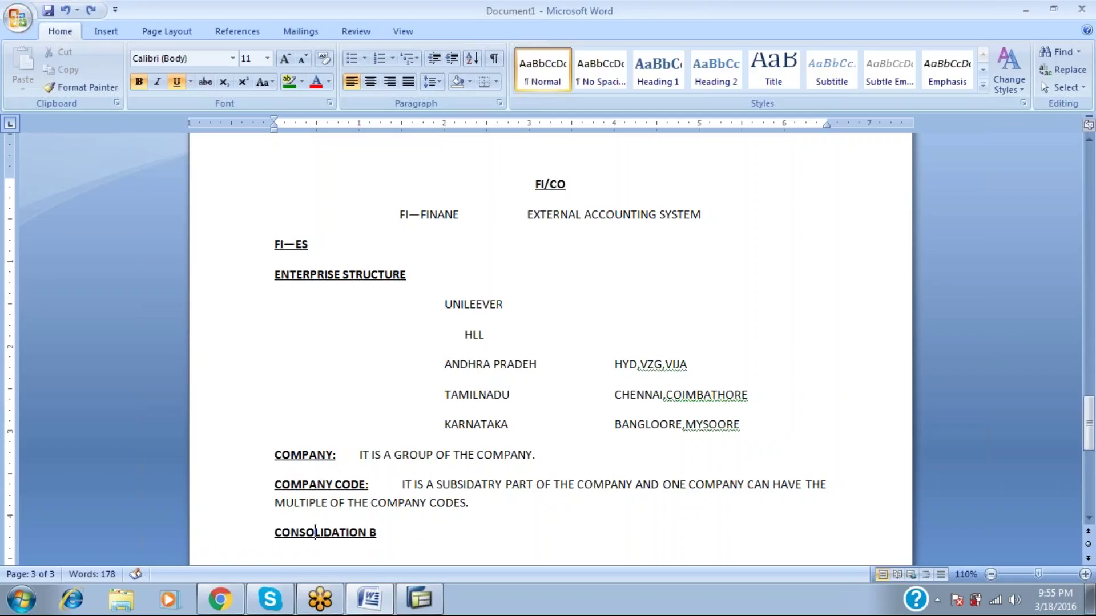
key(Right)
key(Right)
key(Right)
key(Right)
key(Right)
key(Right)
key(Right)
key(Right)
key(Right)
key(Right)
Finish 'CONSOLIDATION BUSINESS AREAS:' and define it as the geographical area of a company code.
text(USINES)
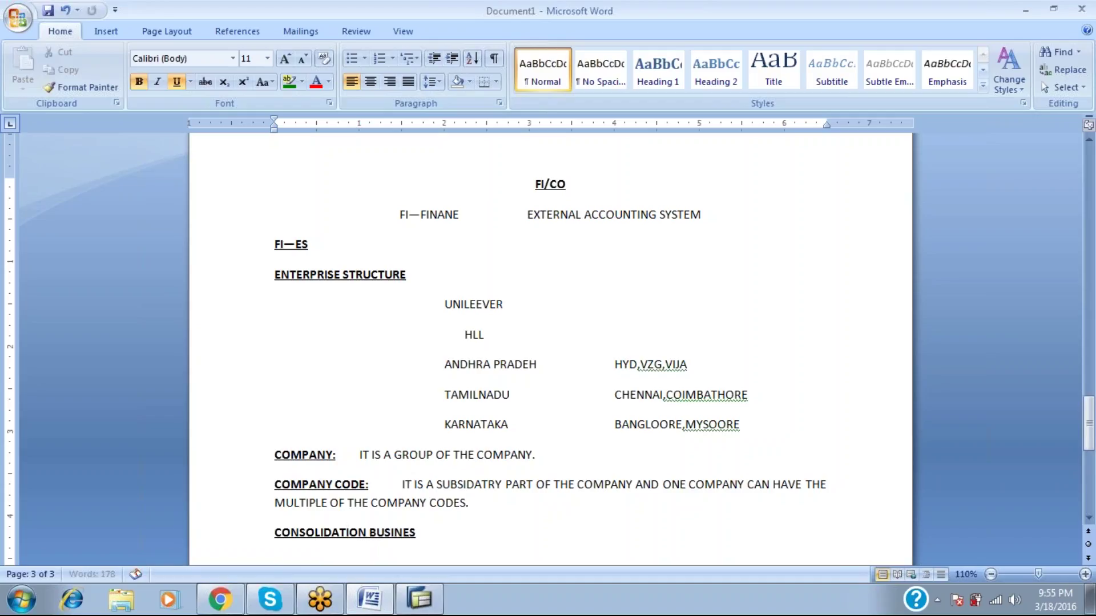
text(S AREAS:	)
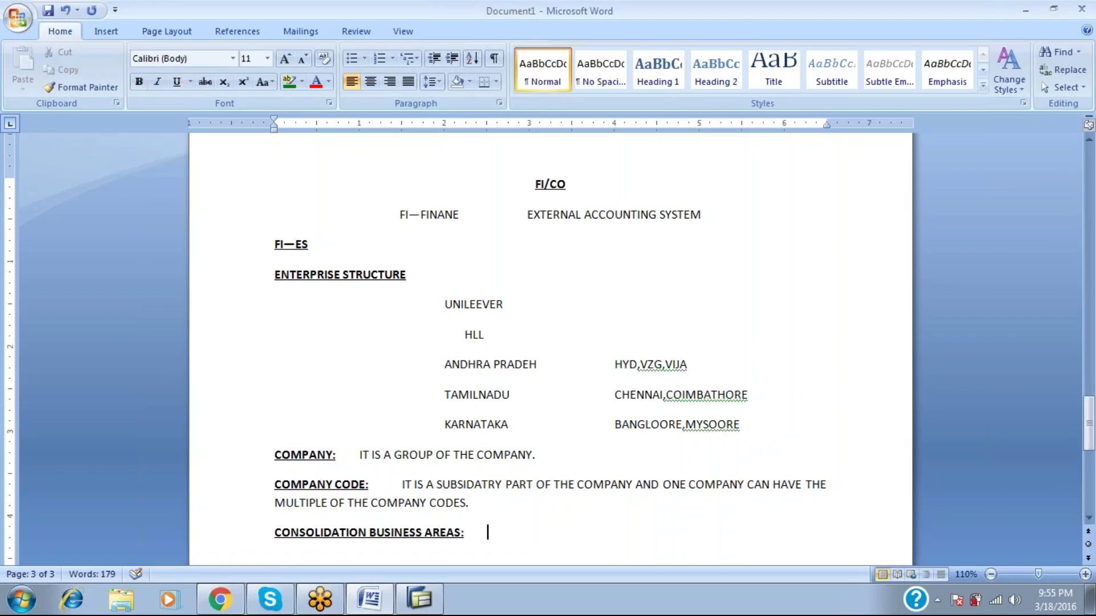
text(IT IS THE GEOGRAPHICAL)
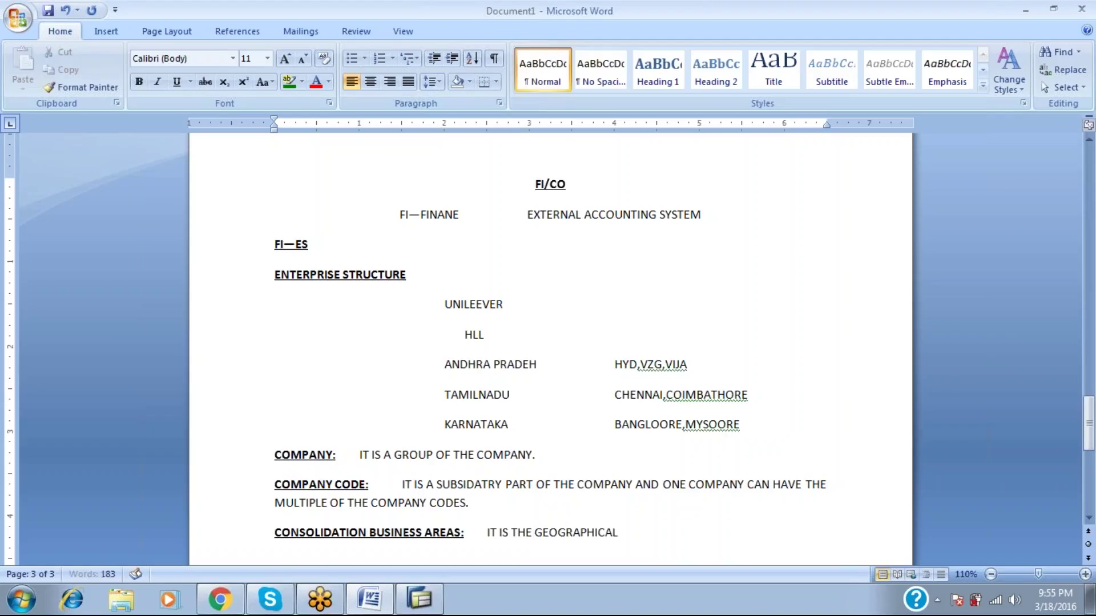
text( AREA OF A )
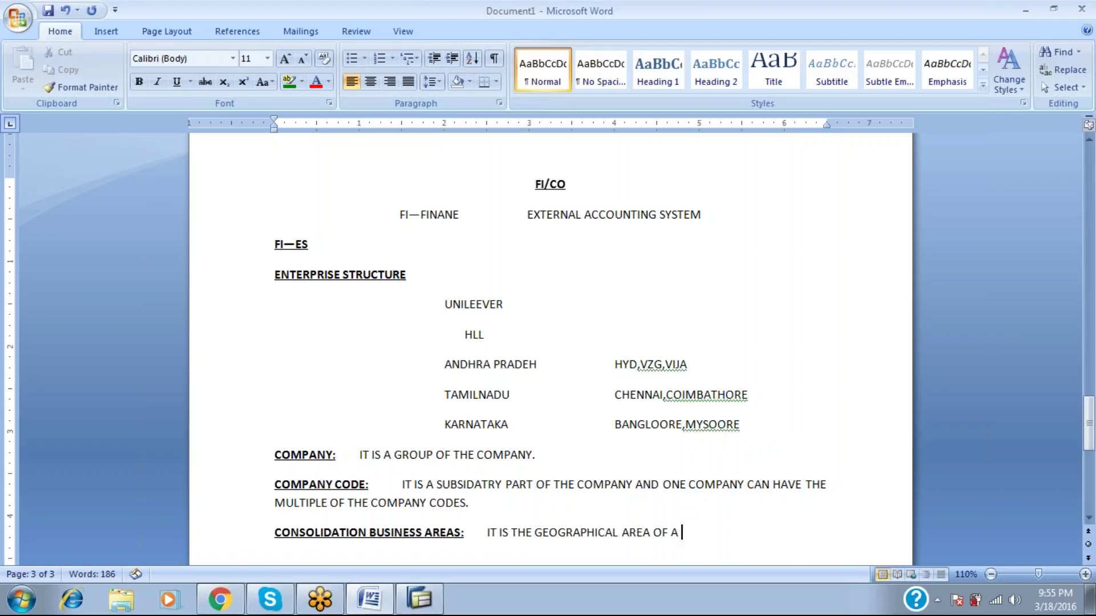
text(COMPANY CODE)
key(BackSpace)
key(BackSpace)
key(BackSpace)
text(ODE)
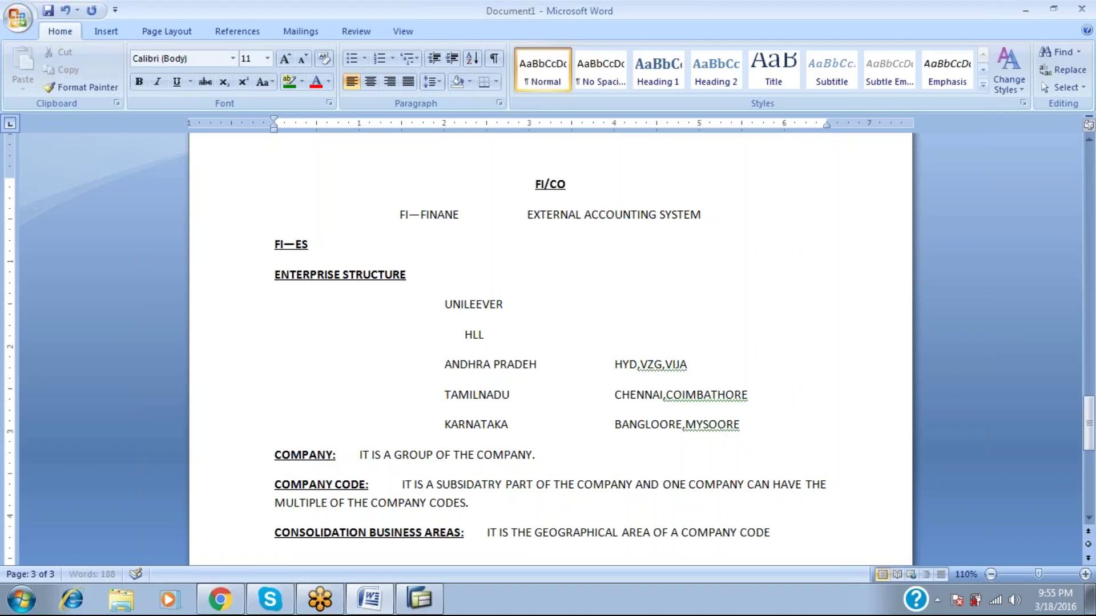
text(.)
key(Return)
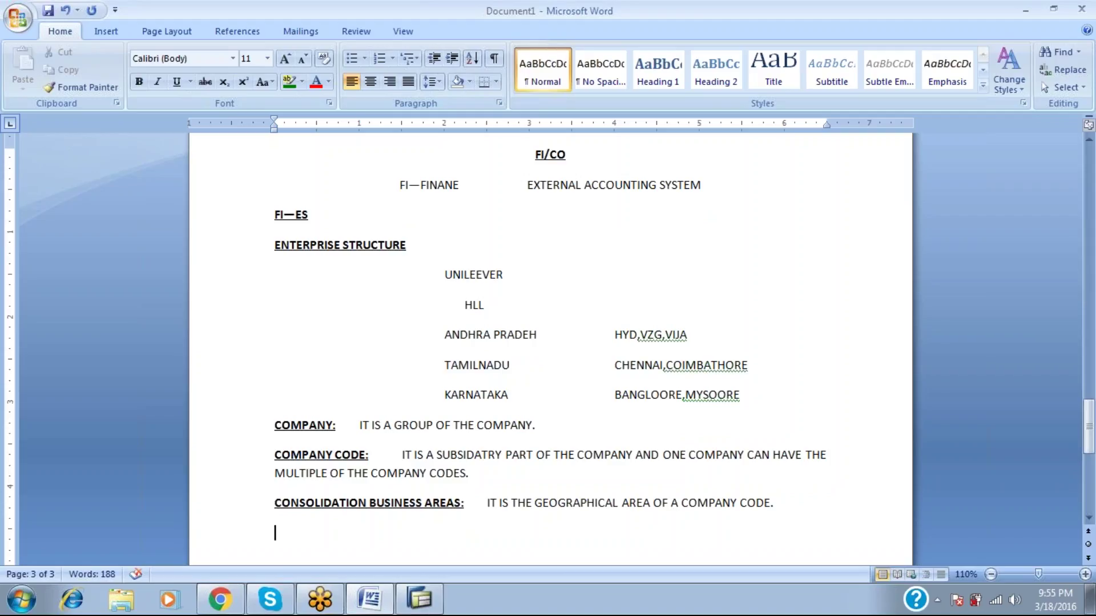
Type the BUSINESS AREA: label and begin its definition with 'IT IS'.
text(UBUI)
key(BackSpace)
key(BackSpace)
key(BackSpace)
key(BackSpace)
text(BI)
key(BackSpace)
text(USINESS)
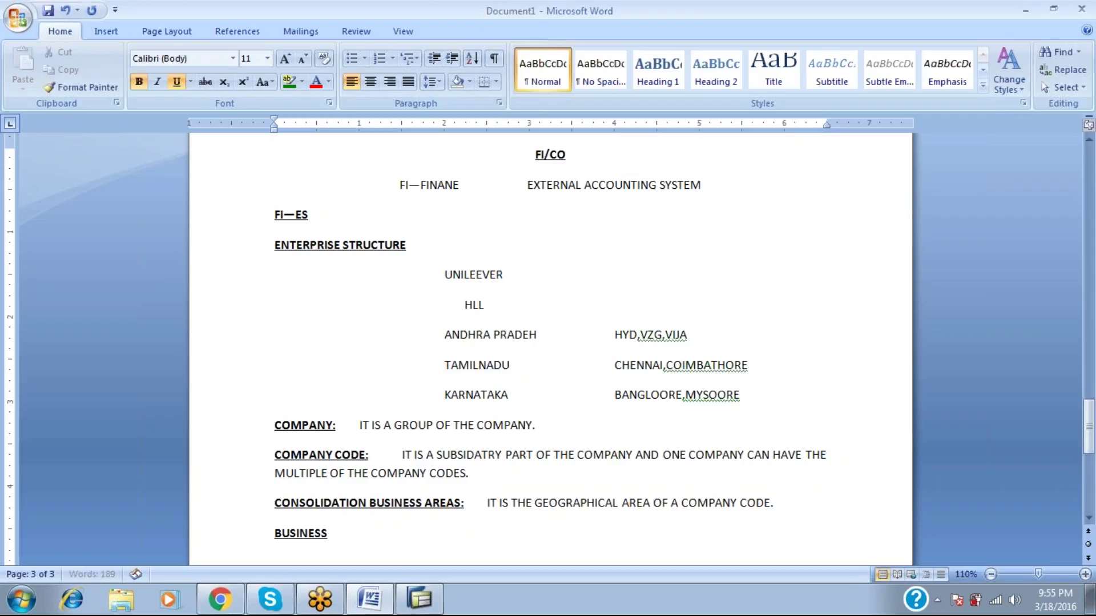
text( AREA)
text(:)
key(Tab)
text(IT IS)
Define it as a separate business entity under the consolidation business area, revenue areas for company code.
click(306, 503)
text(A SEPE)
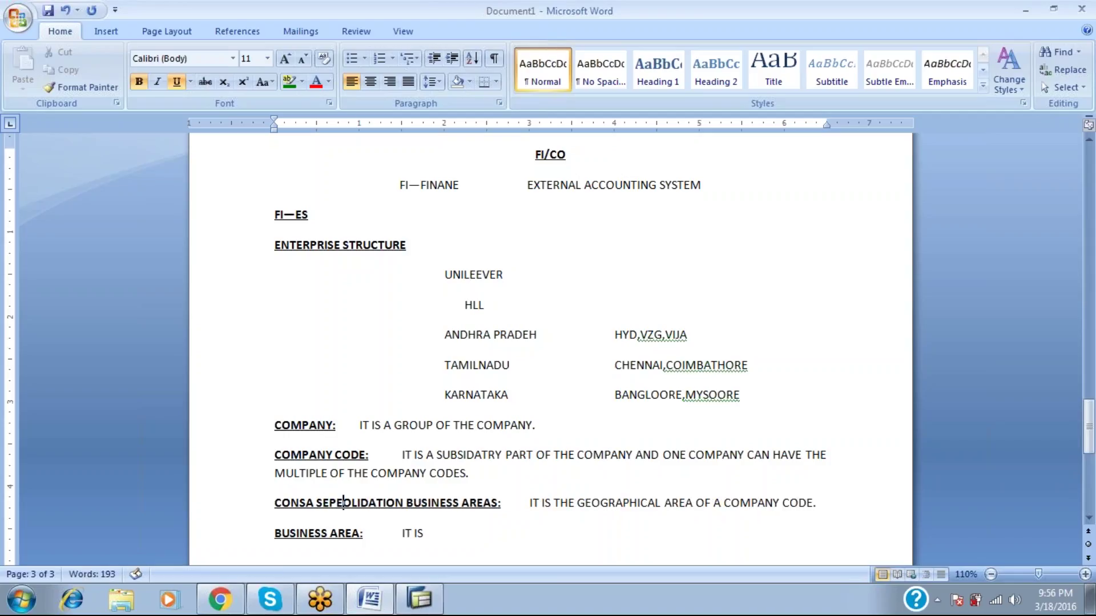
key(ctrl+z)
key(ctrl+z)
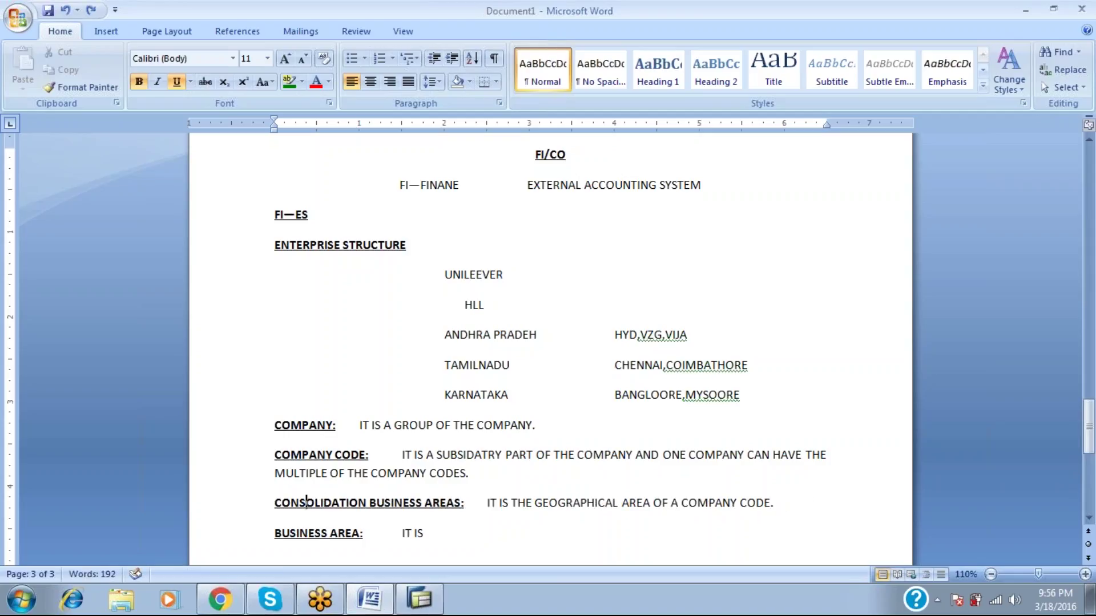
click(426, 533)
text(A SEPE)
text(RATE BUSINESS ENTITY WHICH COMES UNDER ON THEG)
key(BackSpace)
text(CONSOLIDAIOT)
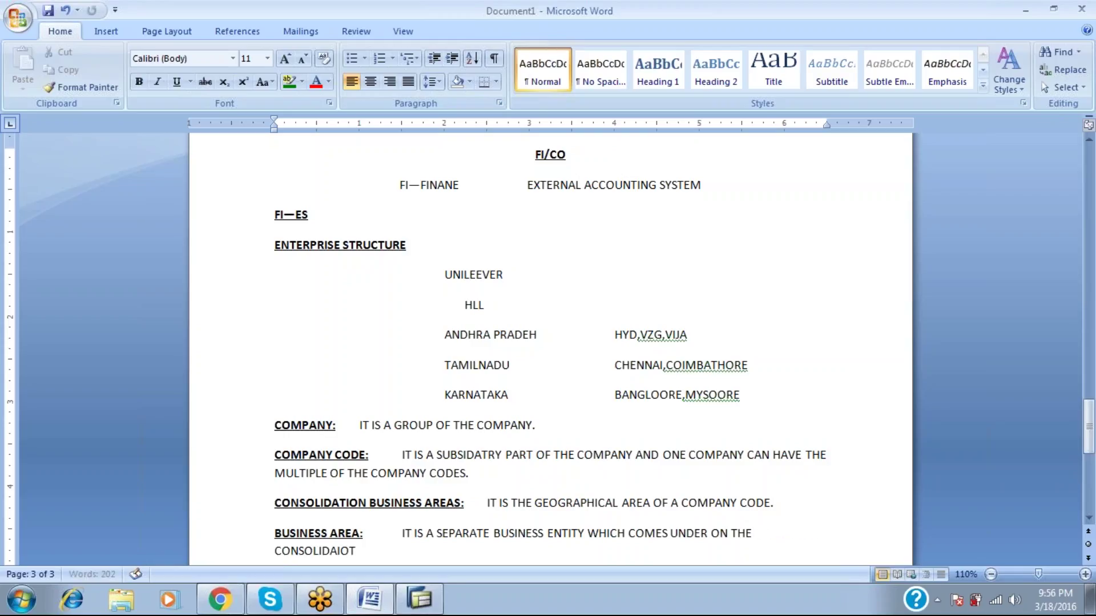
text(N BUSINESS AREA. )
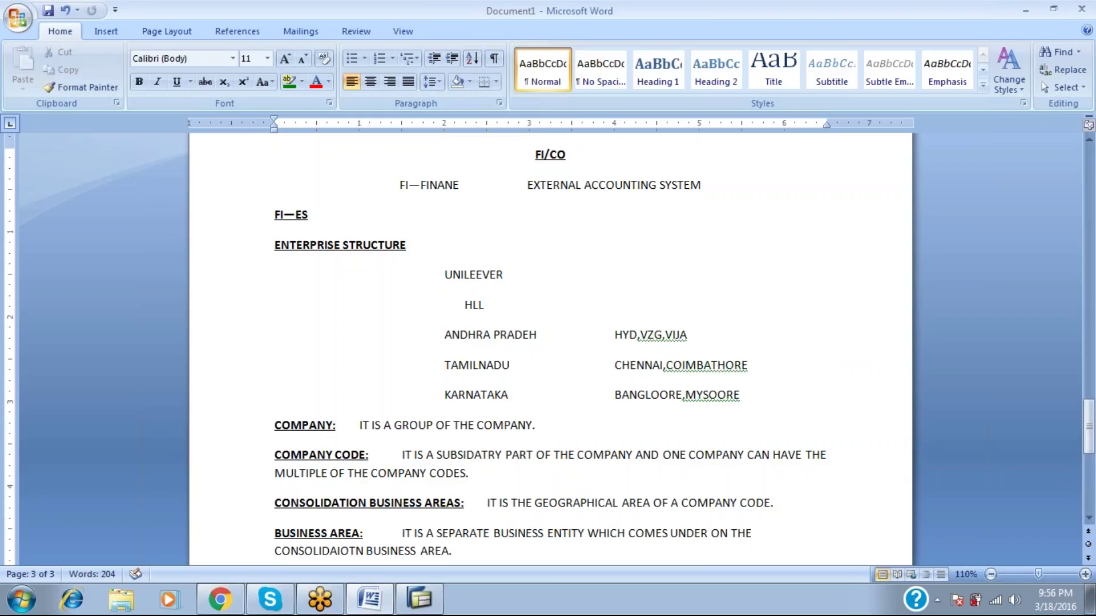
text(REVENUE AREA S)
key(BackSpace)
key(BackSpace)
text(S)
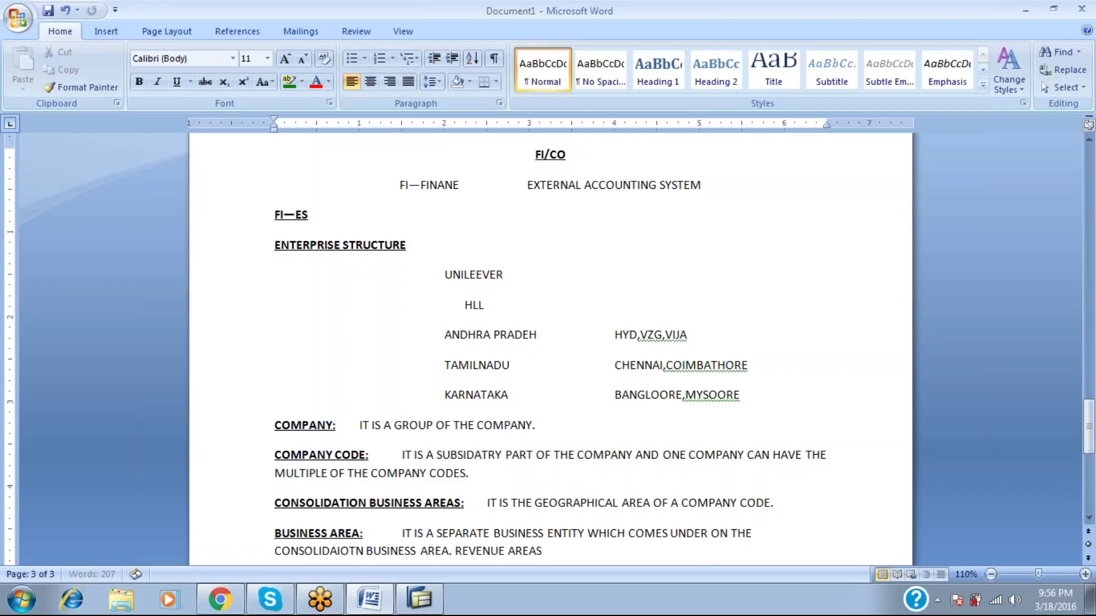
text( FOR COMPANY CODE.)
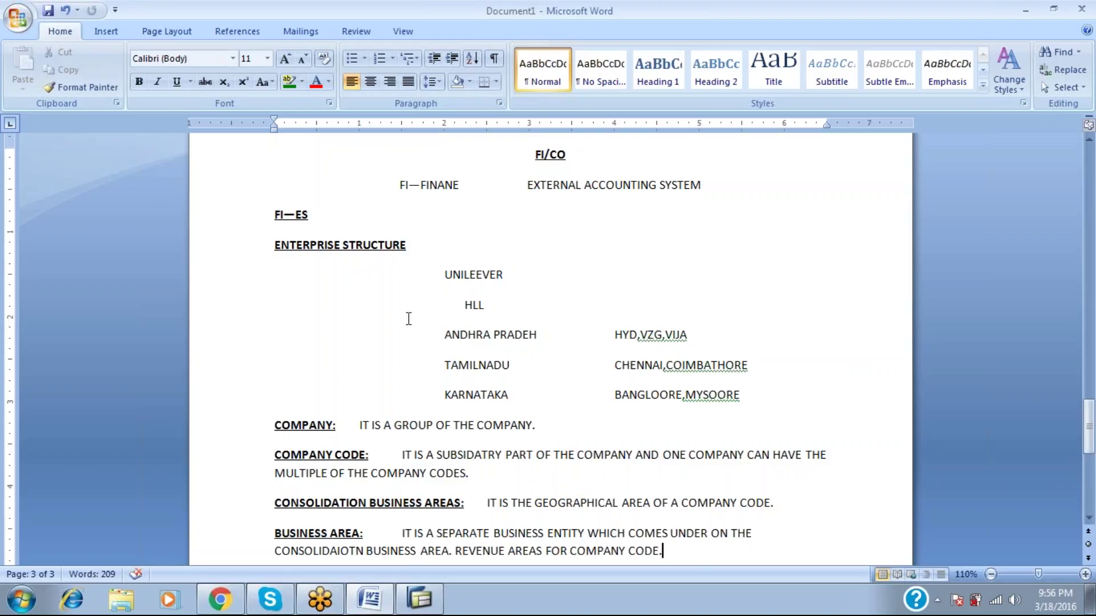
drag(505, 273, 444, 279)
drag(477, 426, 241, 424)
drag(485, 306, 445, 312)
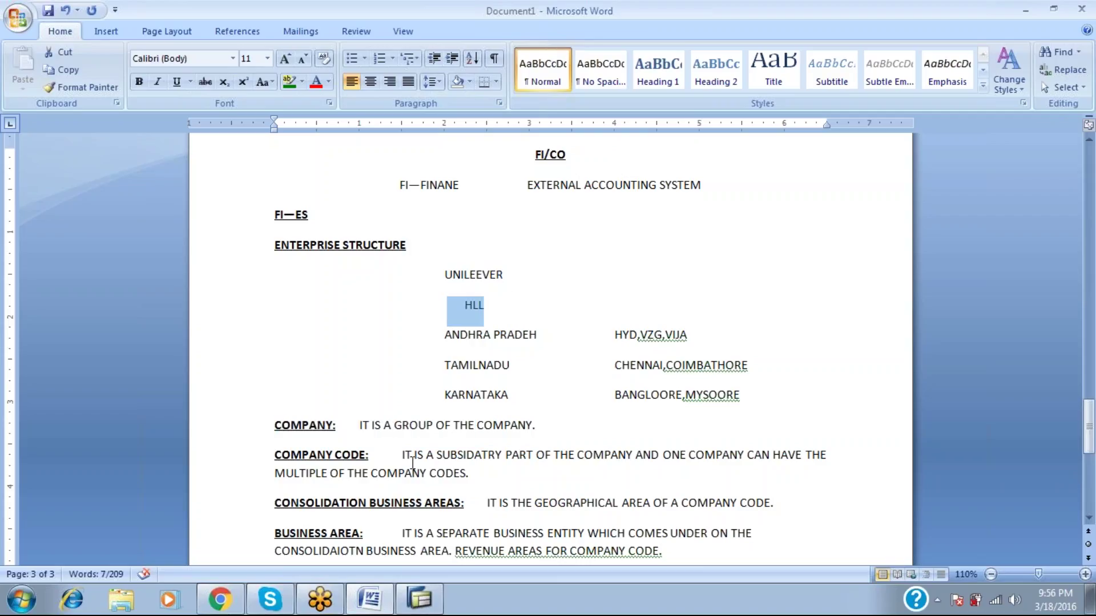
drag(378, 451, 300, 450)
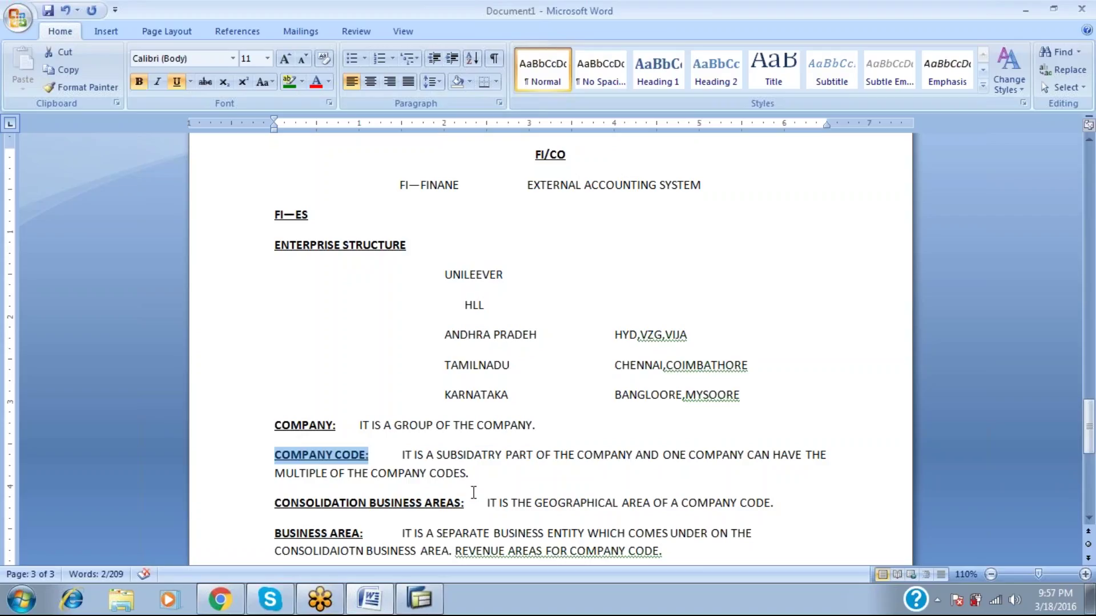
drag(465, 506, 350, 479)
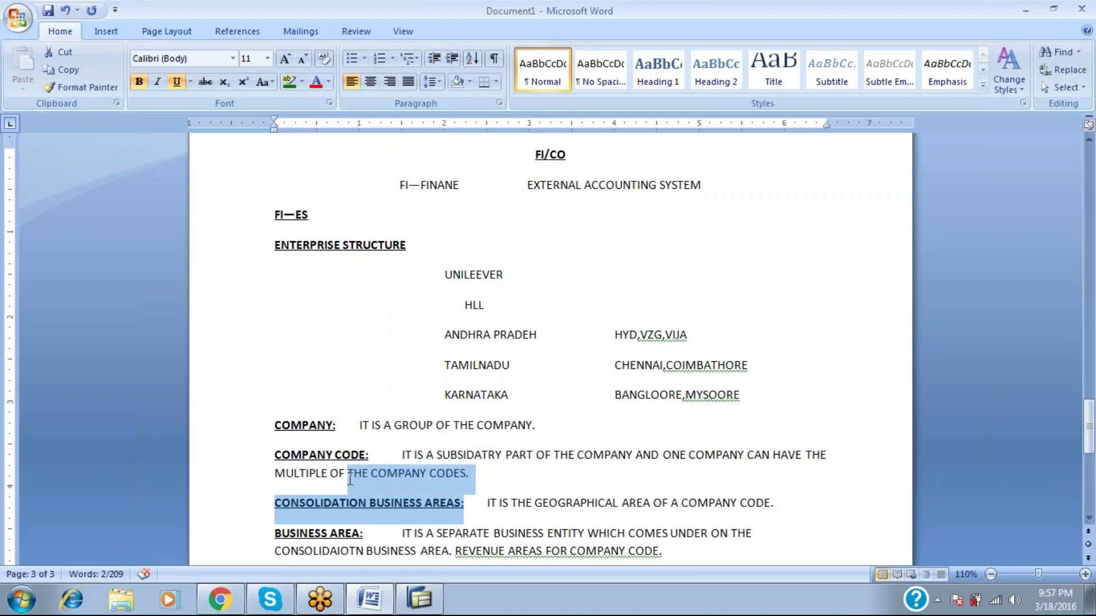
drag(507, 398, 477, 398)
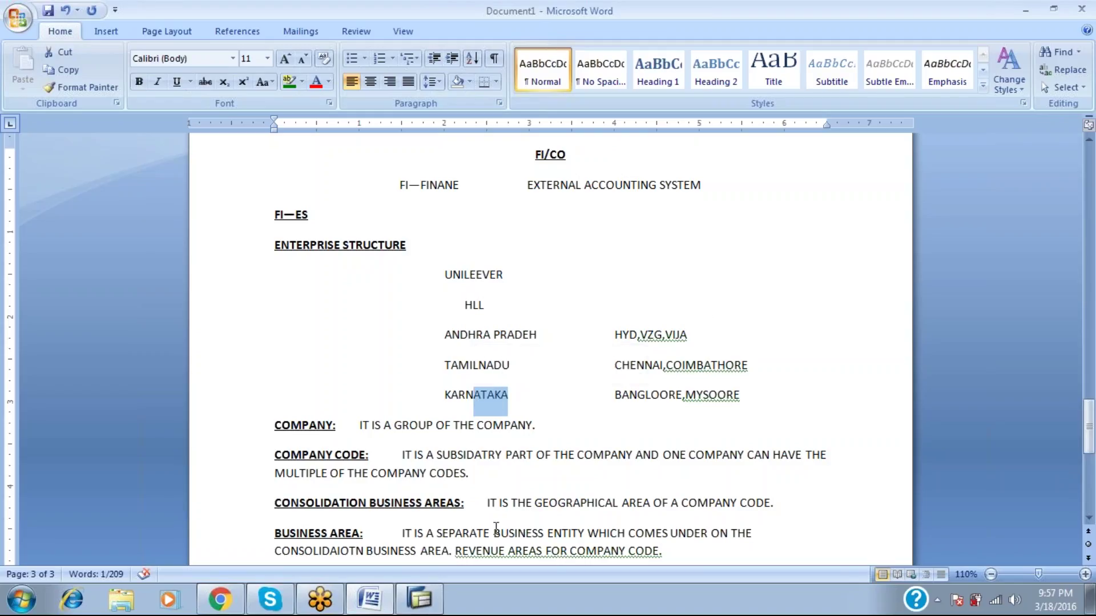
drag(370, 510, 342, 532)
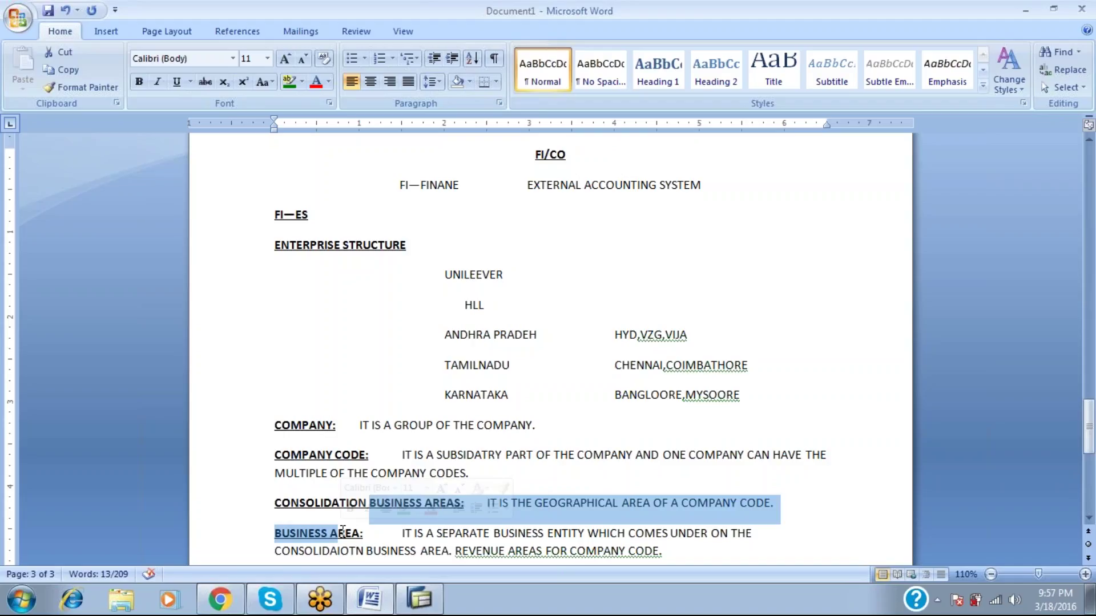
click(342, 531)
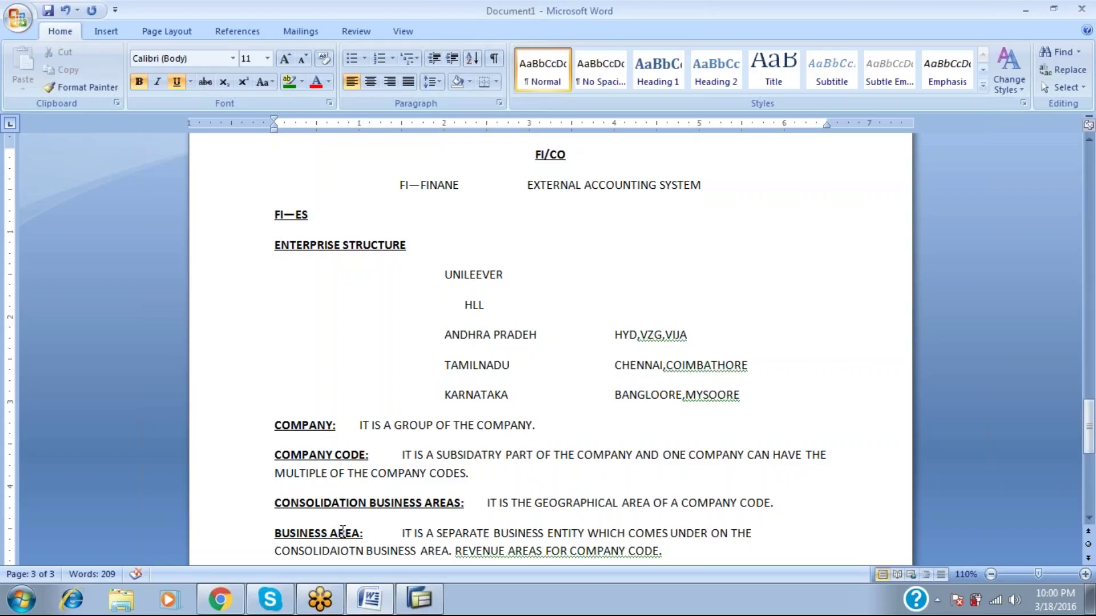
Switch to SAP and run SPRO, then minimize the SAP and Word windows.
key(alt+Tab)
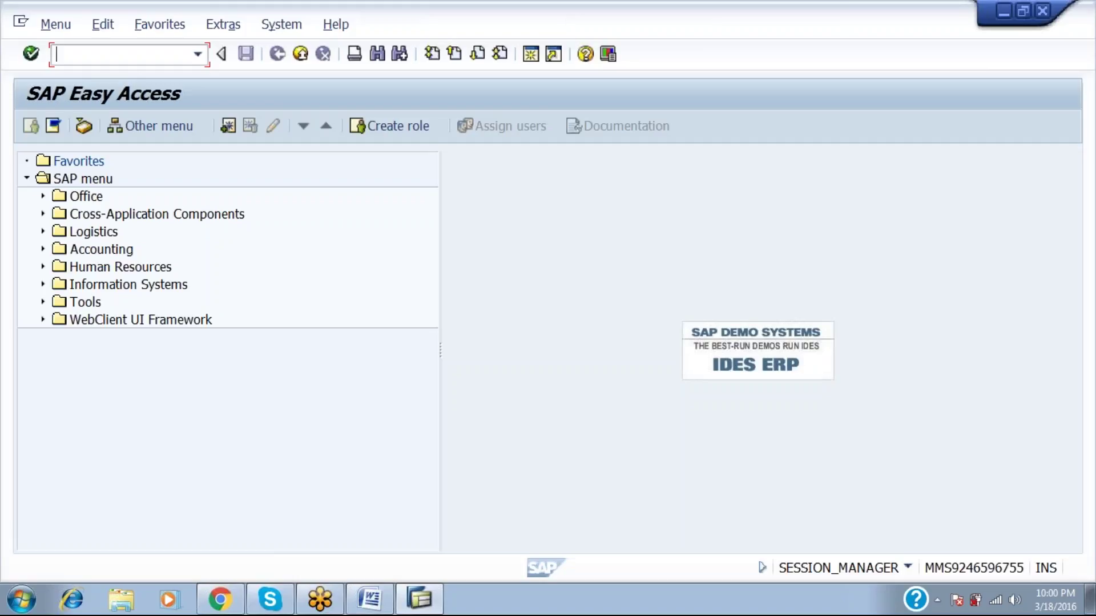
text(SPRO)
key(Return)
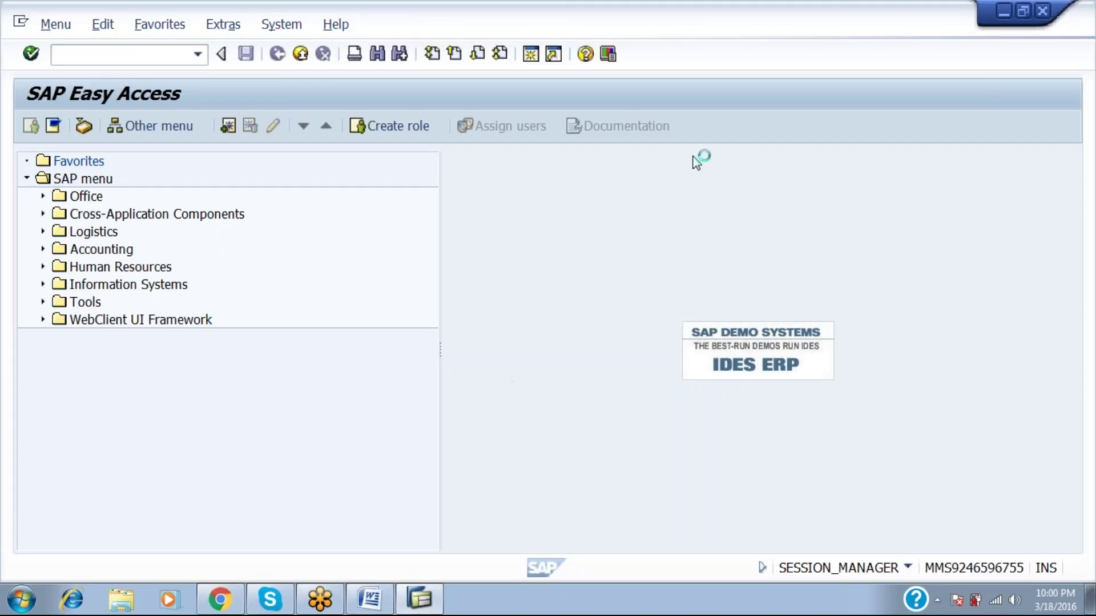
click(1005, 8)
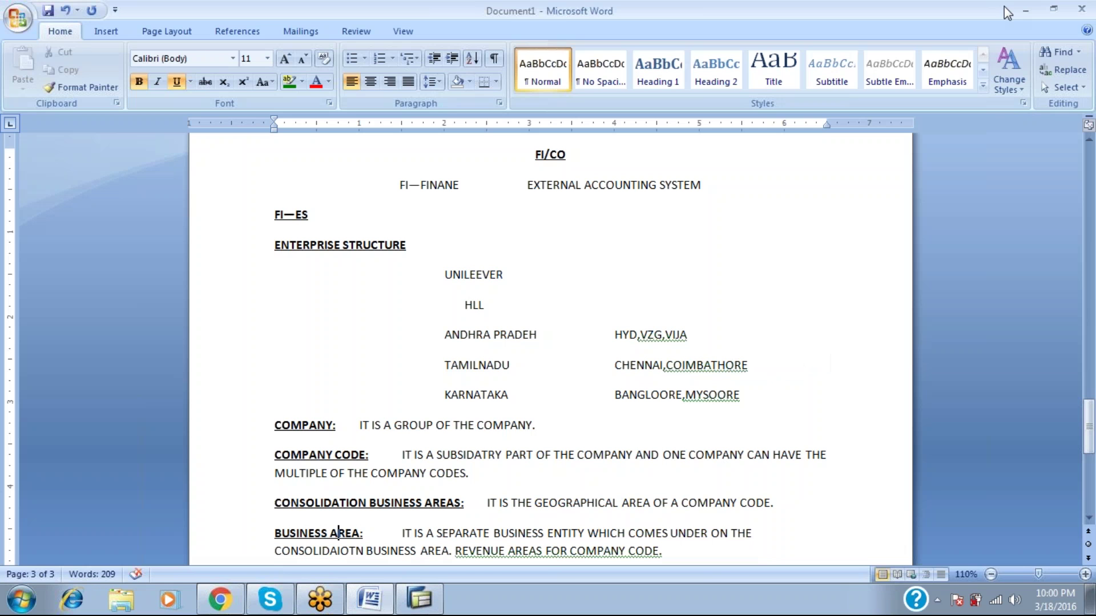
click(1027, 9)
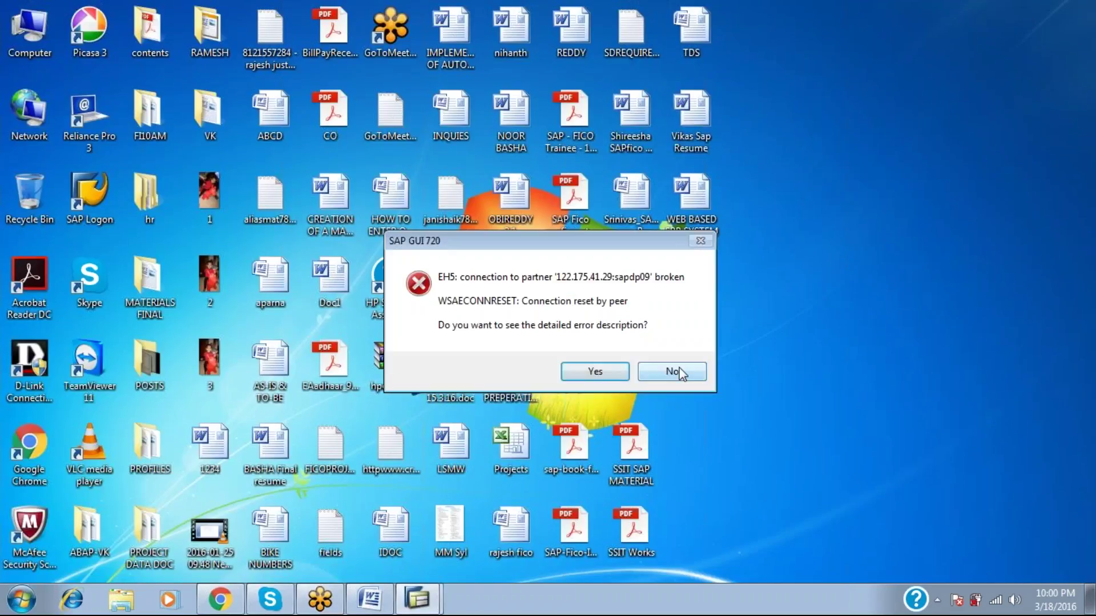
Dismiss the connection error and start a logon to MMSABAP from SAP Logon.
click(585, 374)
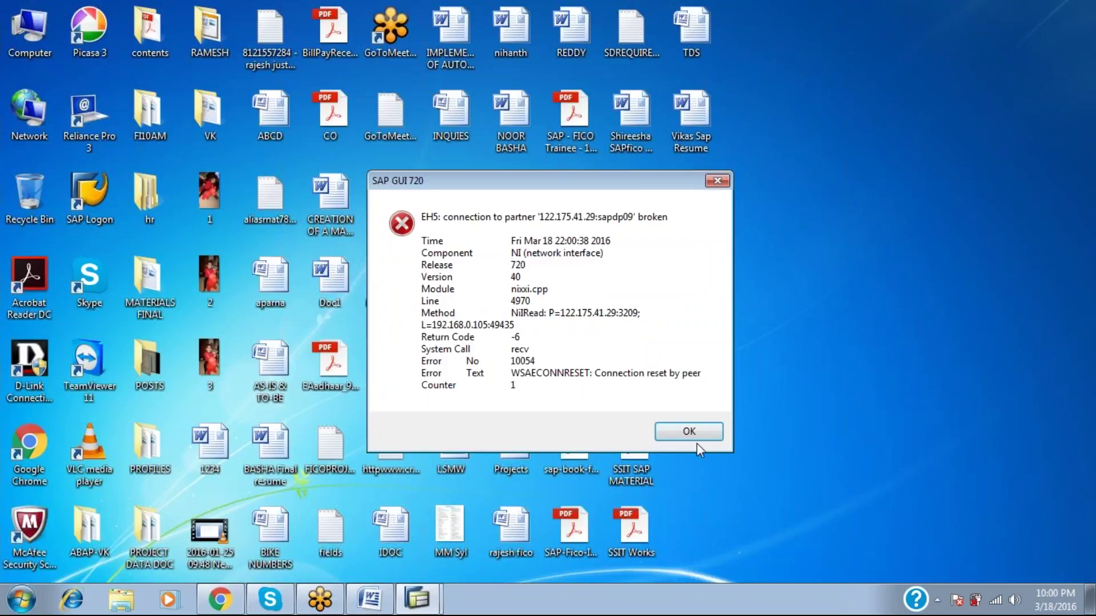
click(696, 440)
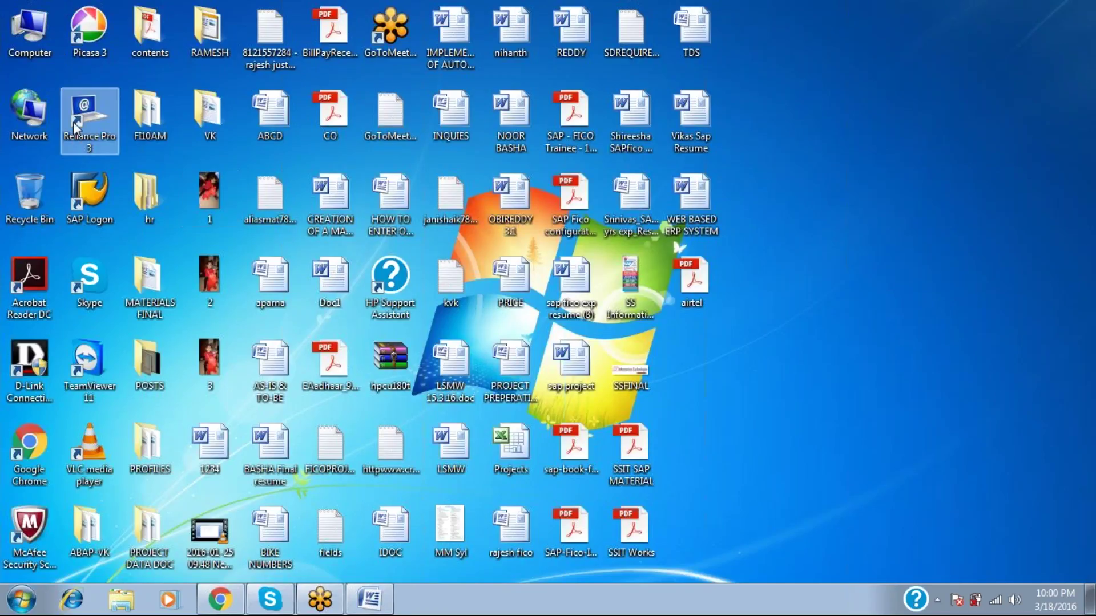
double_click(102, 185)
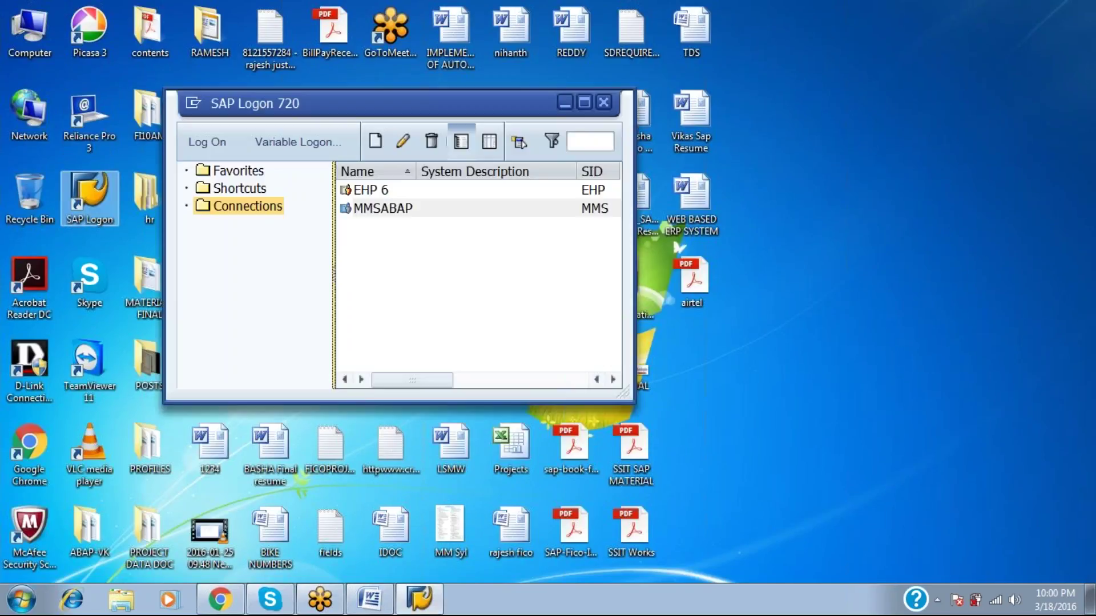
click(206, 146)
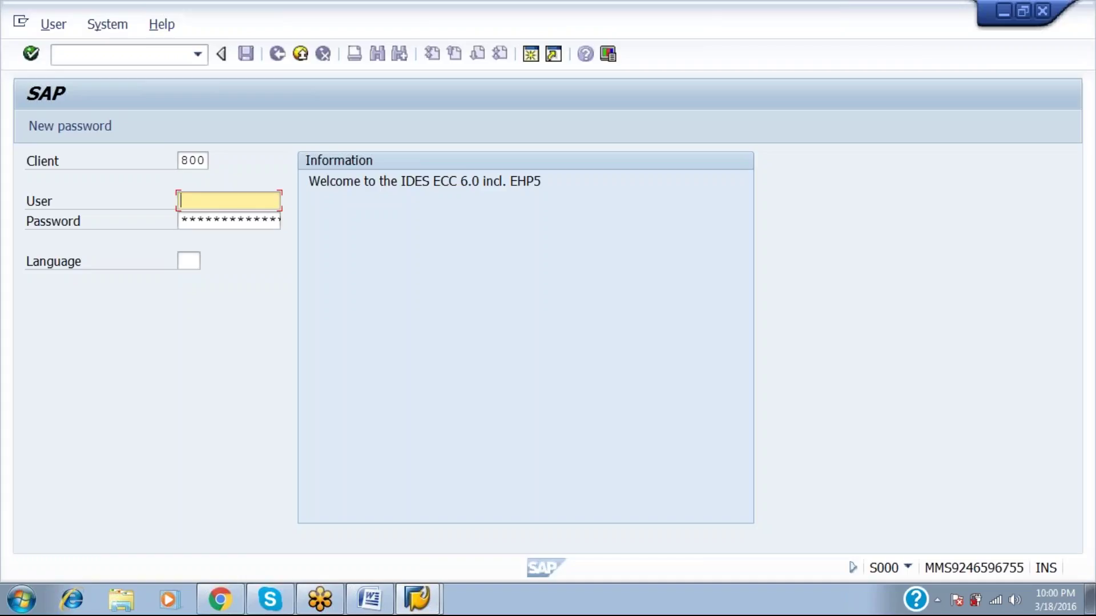
Enter the user name and password, continuing without ending other logons.
text(a)
key(Down)
key(Tab)
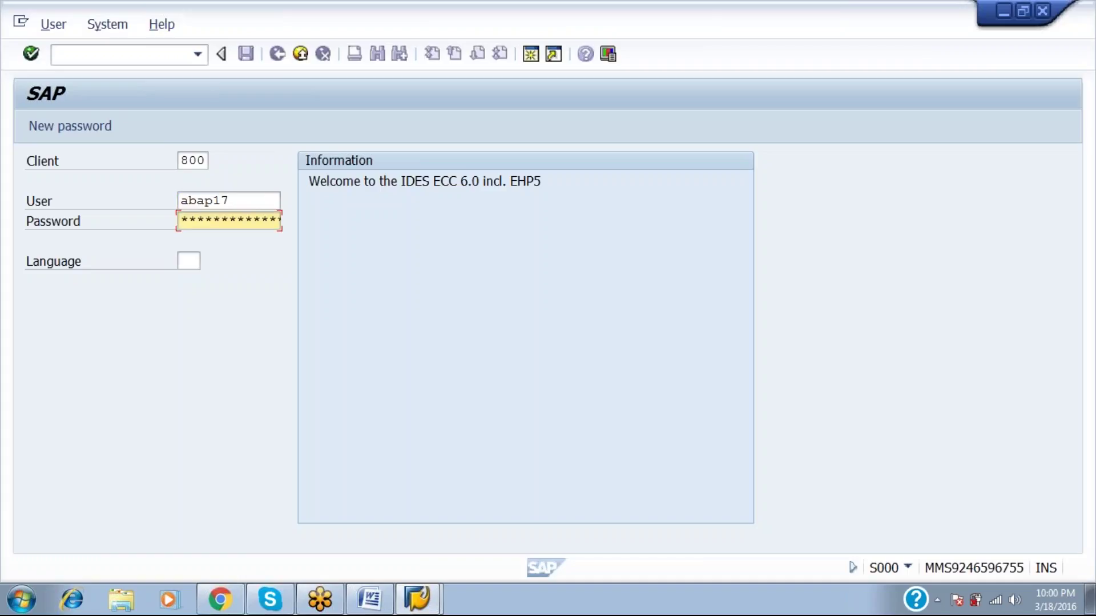
text(***********)
key(Return)
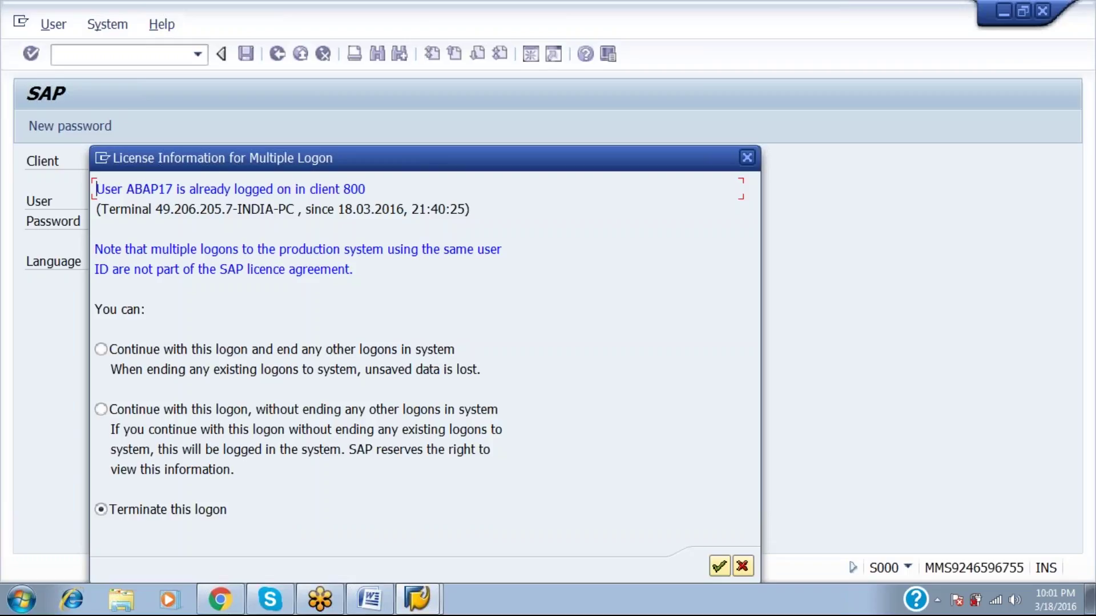
click(101, 410)
key(Return)
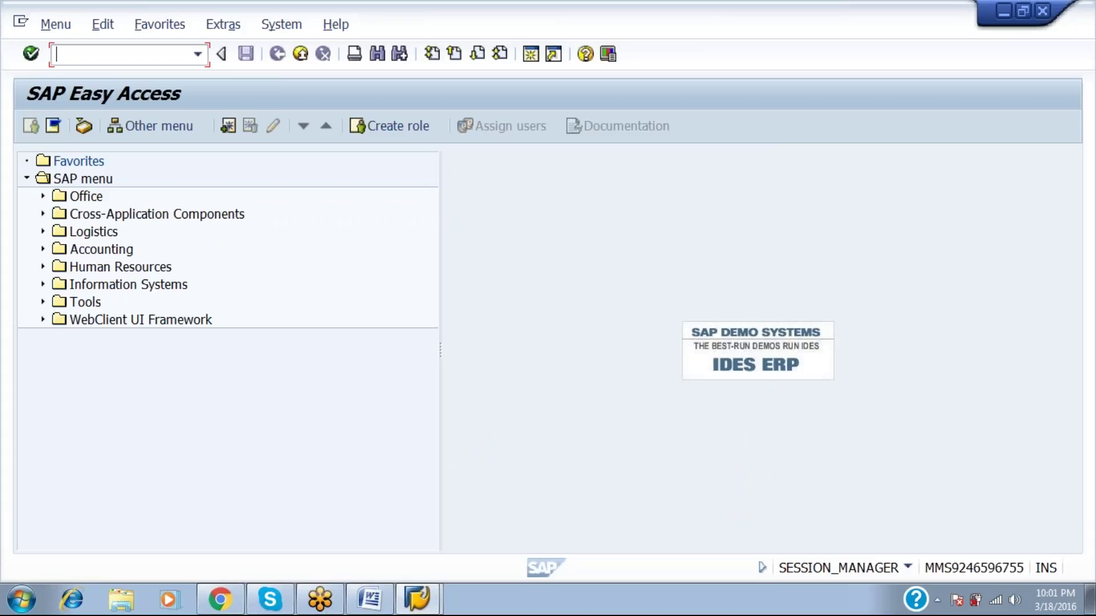
Via SPRO's SAP Reference IMG, expand Enterprise Structure > Definition > Financial Accounting.
text(spro)
key(Return)
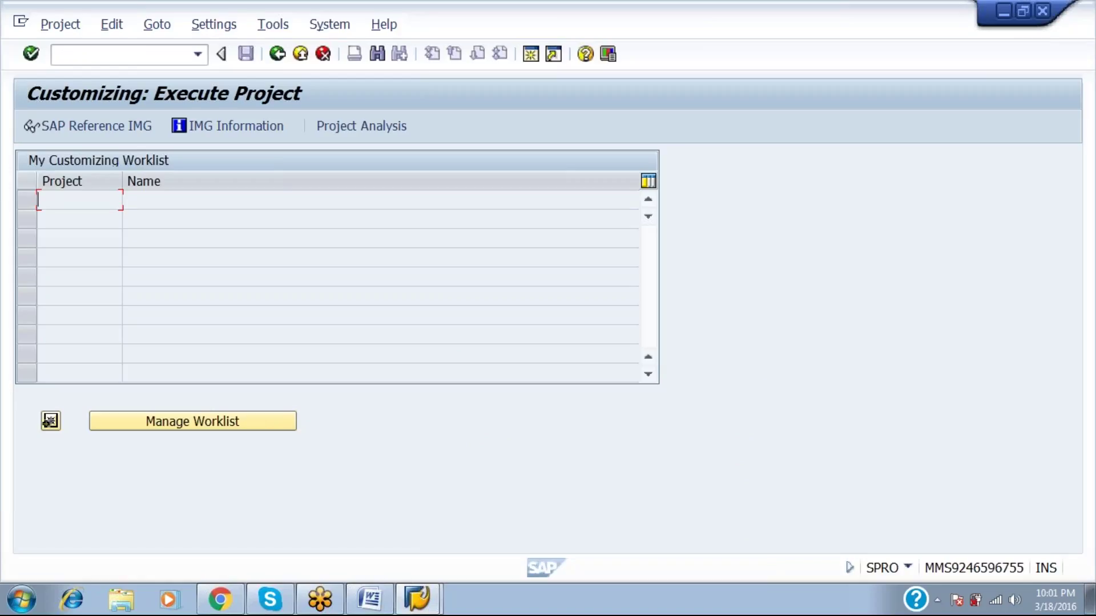
click(146, 126)
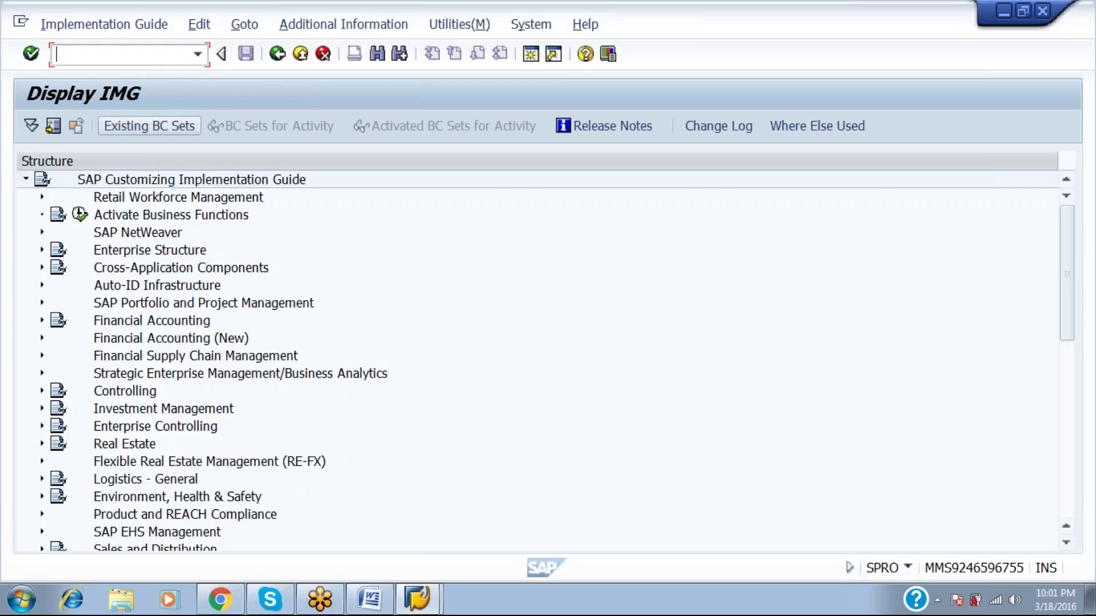
click(171, 251)
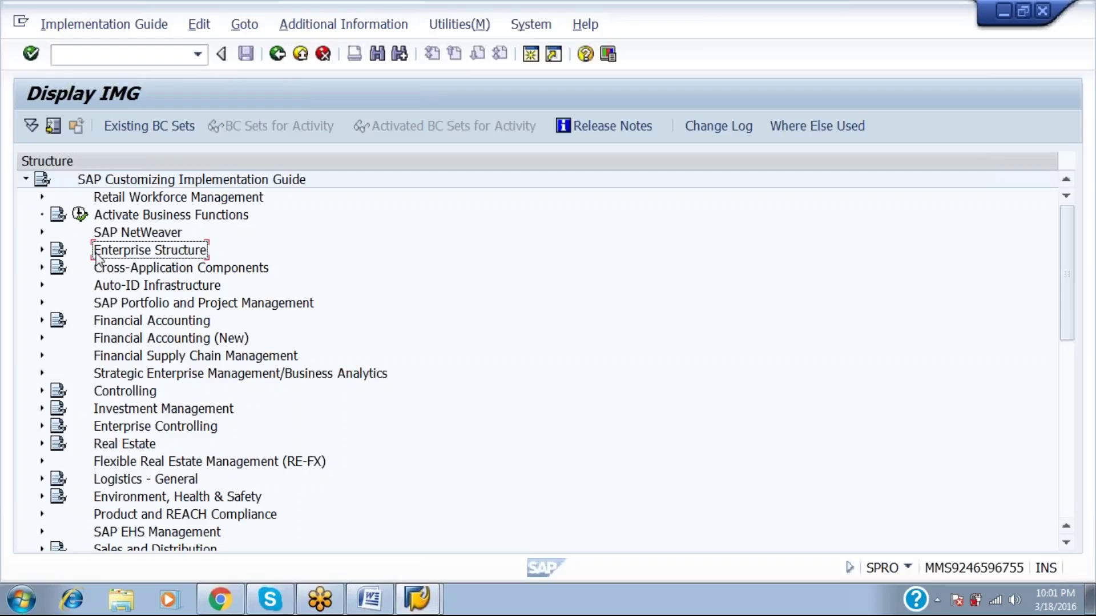
click(41, 251)
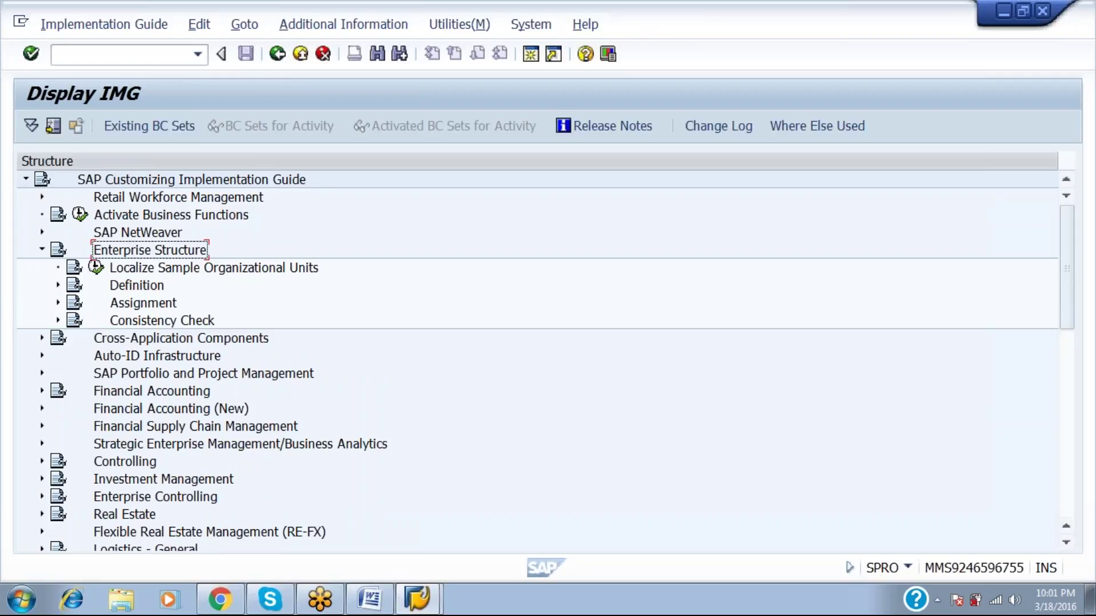
click(58, 285)
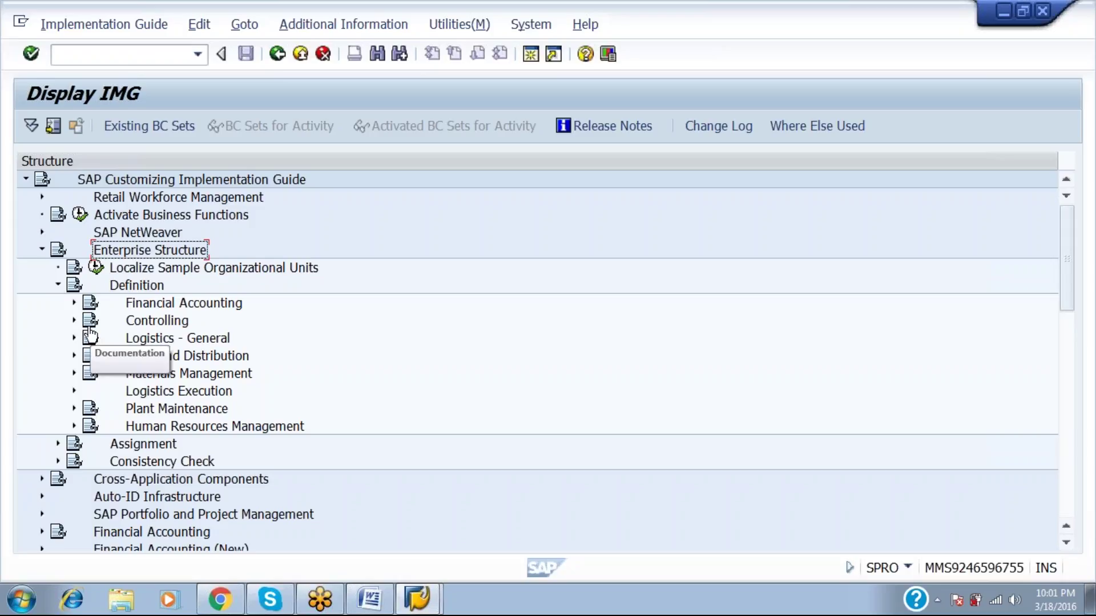
click(74, 304)
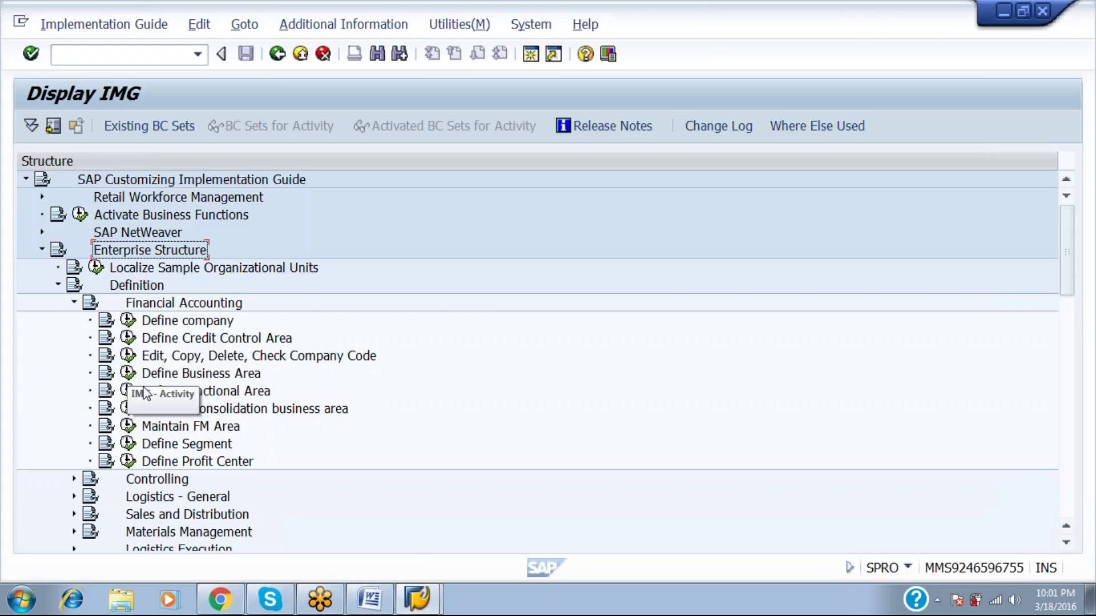
click(169, 325)
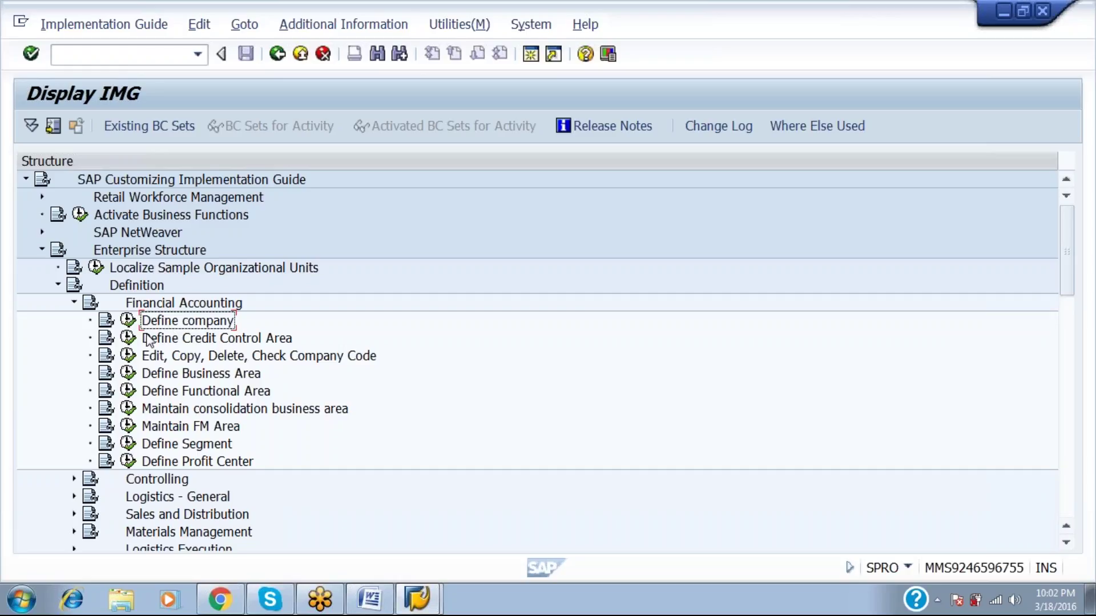
Execute Define company to view the 159 trading partners, then back out to Easy Access.
click(128, 321)
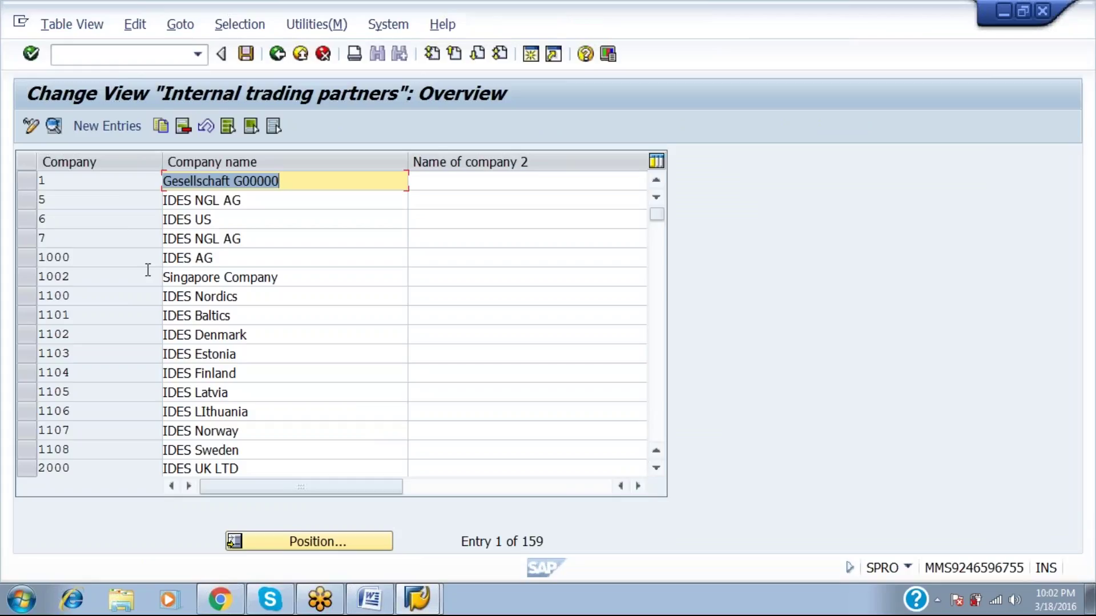
click(276, 55)
click(277, 57)
click(276, 58)
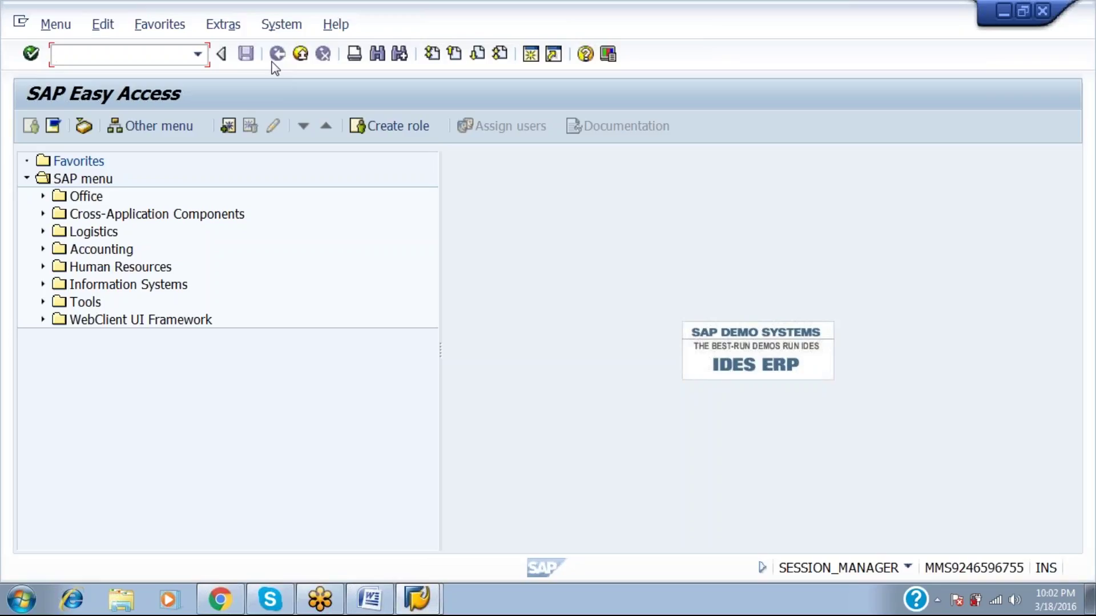
Run OX15 and start a new trading partner company entry.
text(ox15)
key(Return)
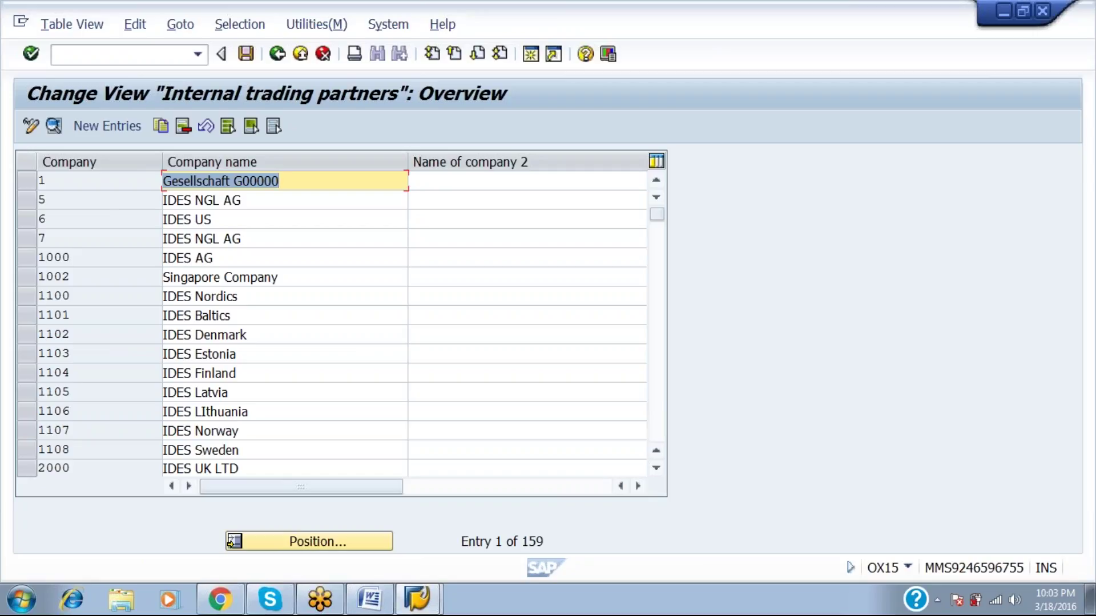
click(109, 127)
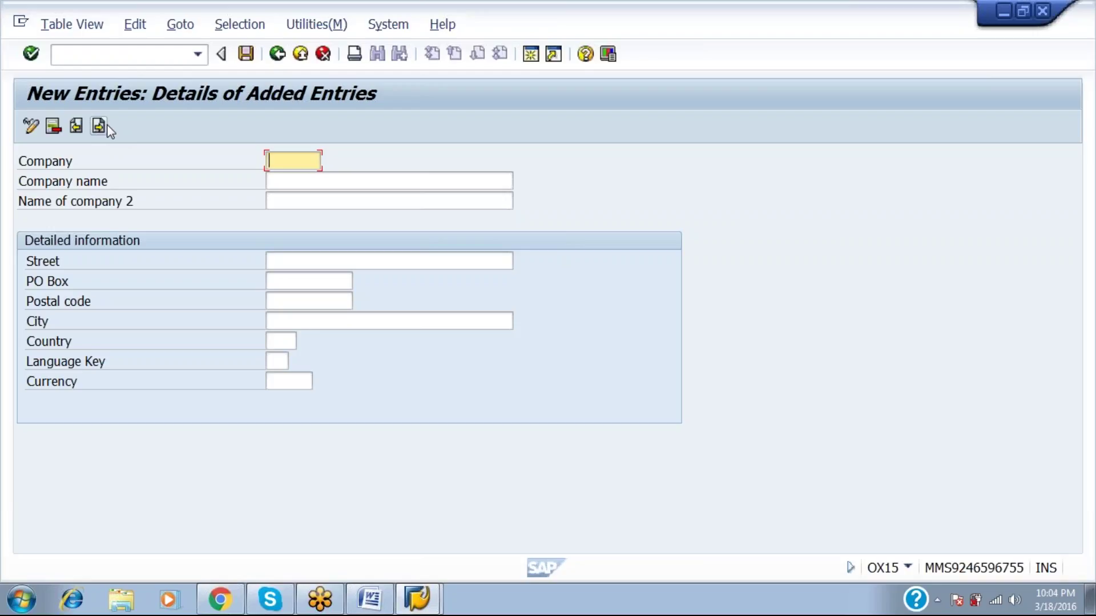
Add company uni123, UNILEEVER INCC, street KASDMAK, country IN, and return to the overview.
text(uni123)
key(Tab)
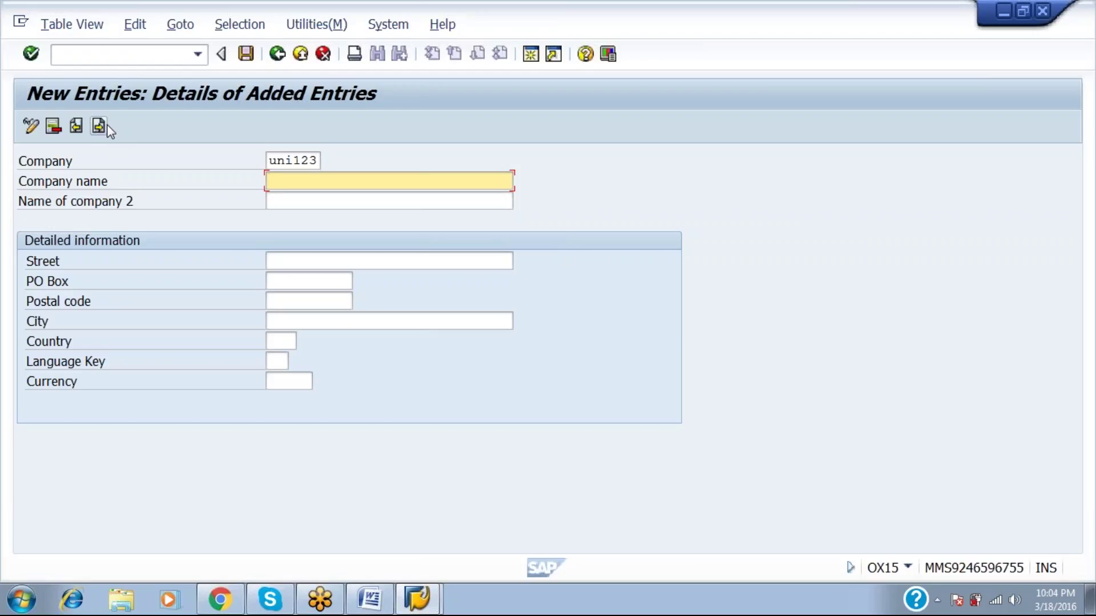
text(UNILEEVER INCV)
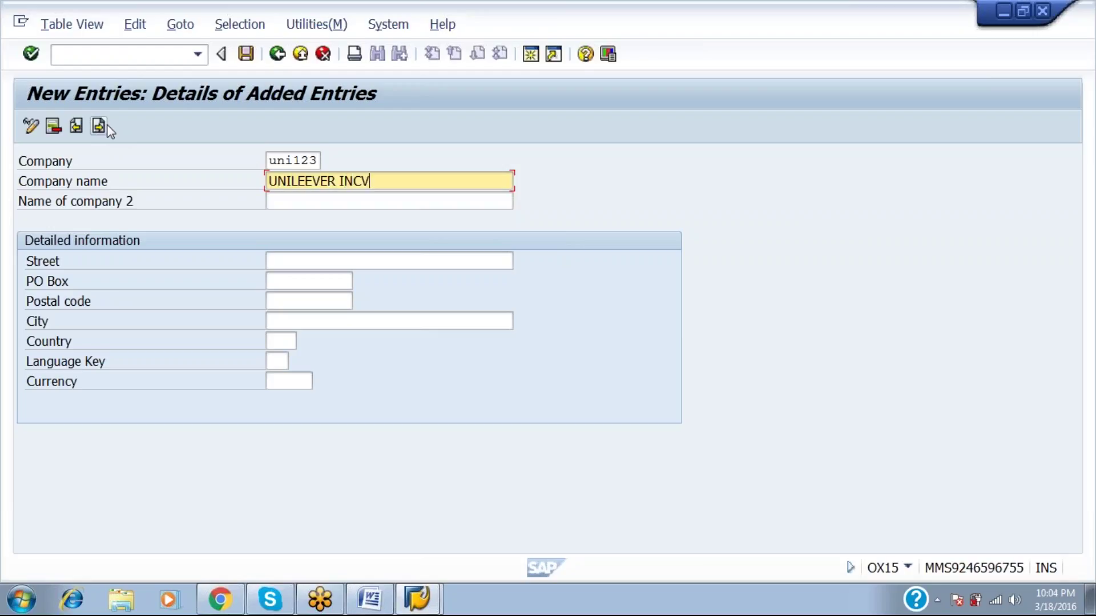
key(BackSpace)
text(C)
key(Tab)
key(Tab)
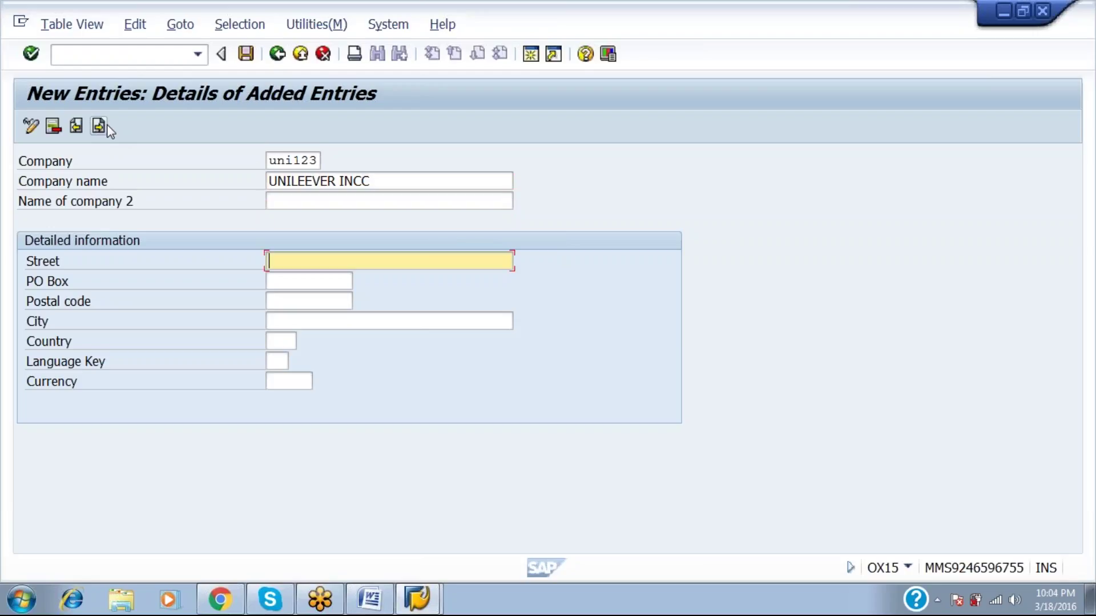
text(KASDMAK)
click(107, 128)
text(IN)
key(Return)
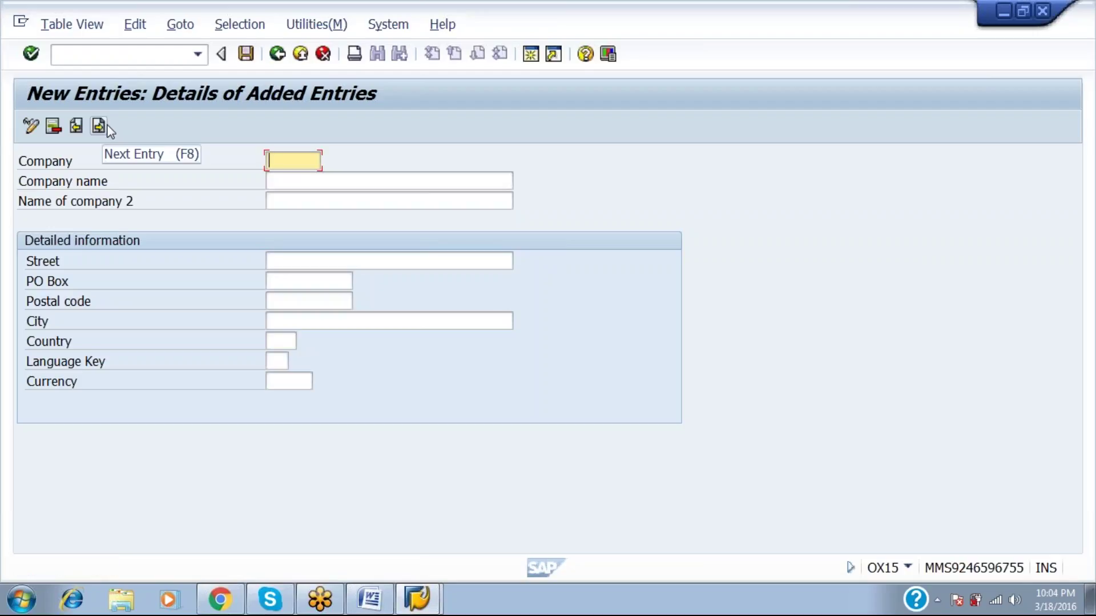
key(F3)
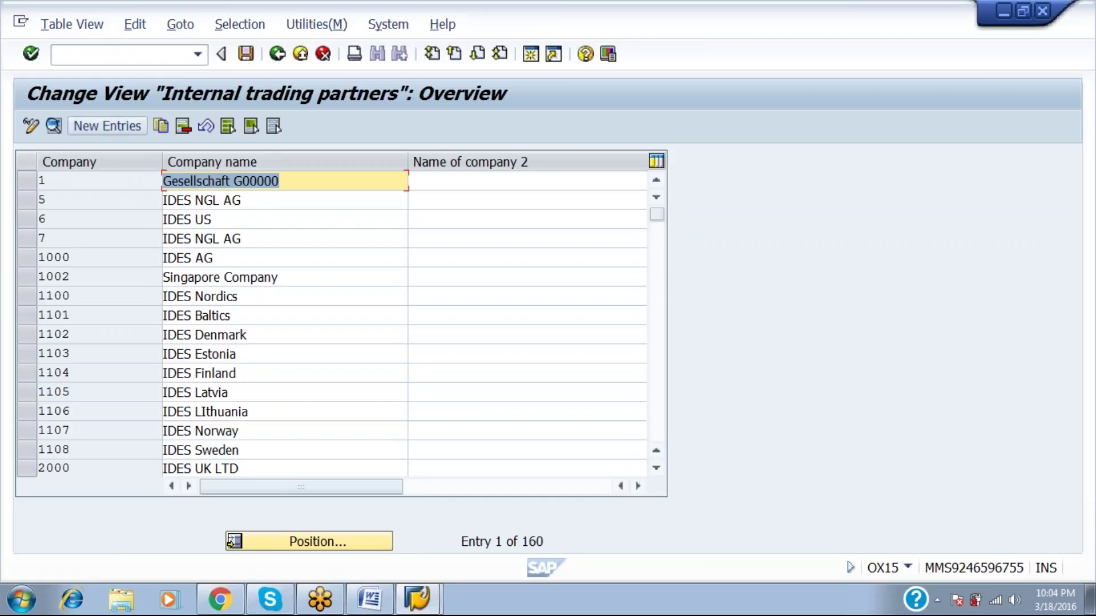
Search the trading partner list for UNI123 and open its details.
click(291, 545)
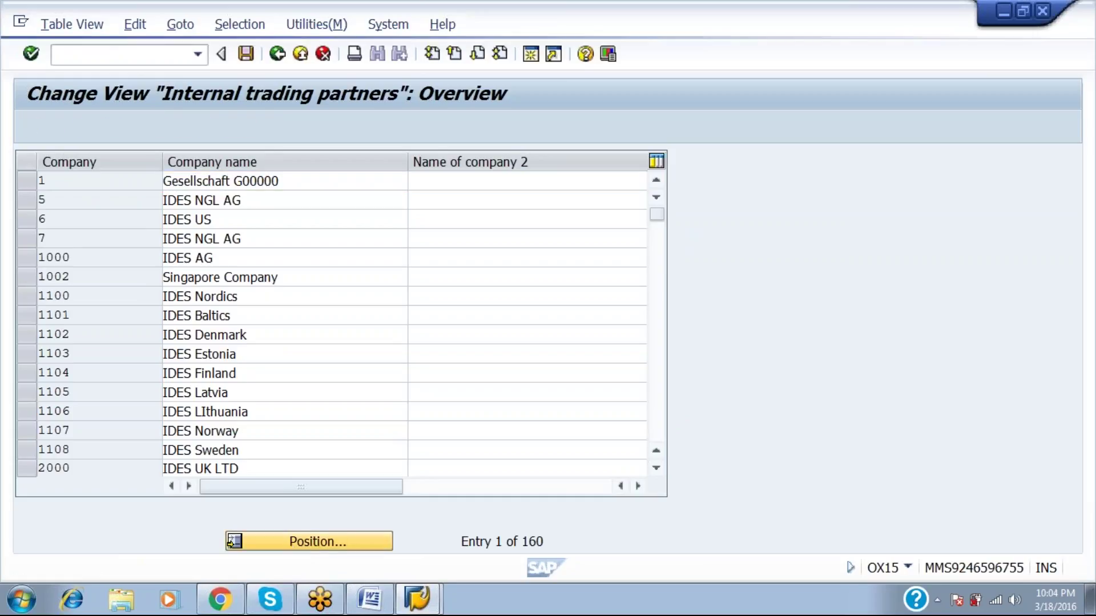
text(NI)
key(BackSpace)
key(BackSpace)
text(UN)
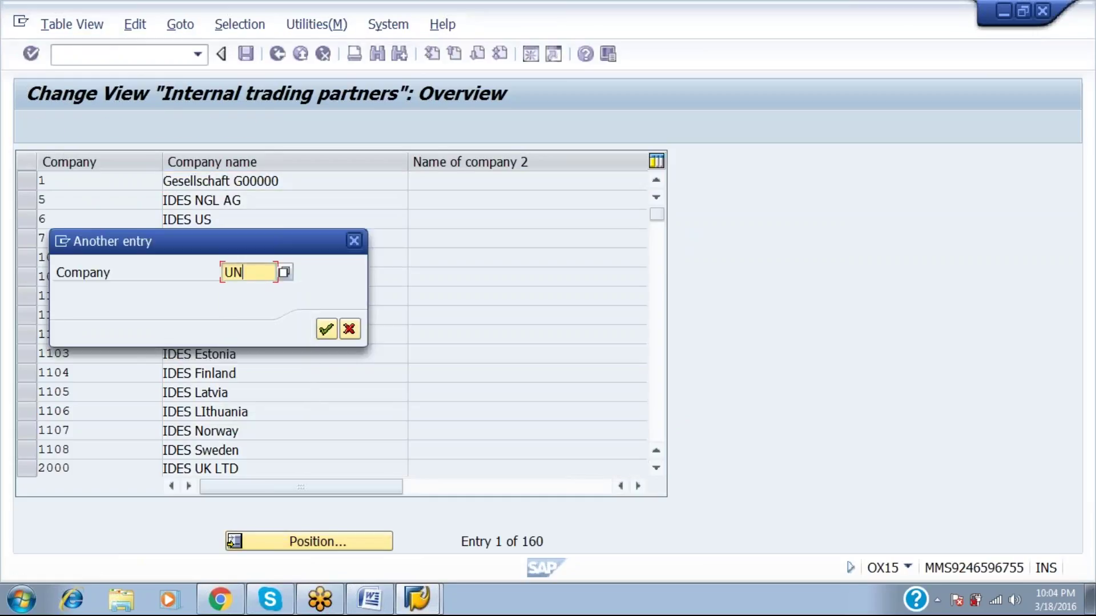
text(I\)
key(Return)
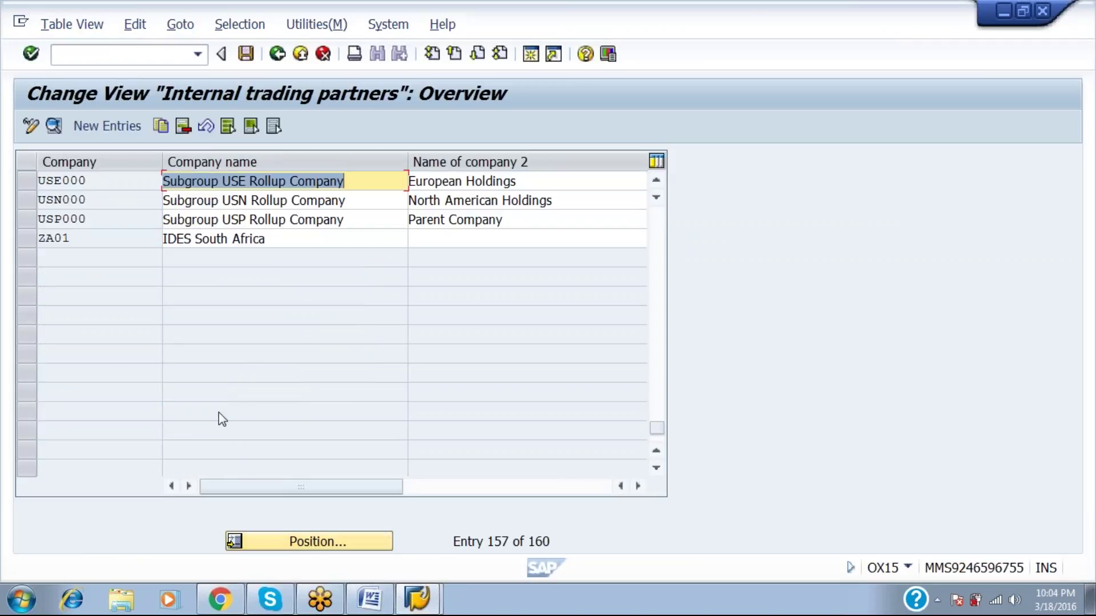
click(658, 181)
click(658, 181)
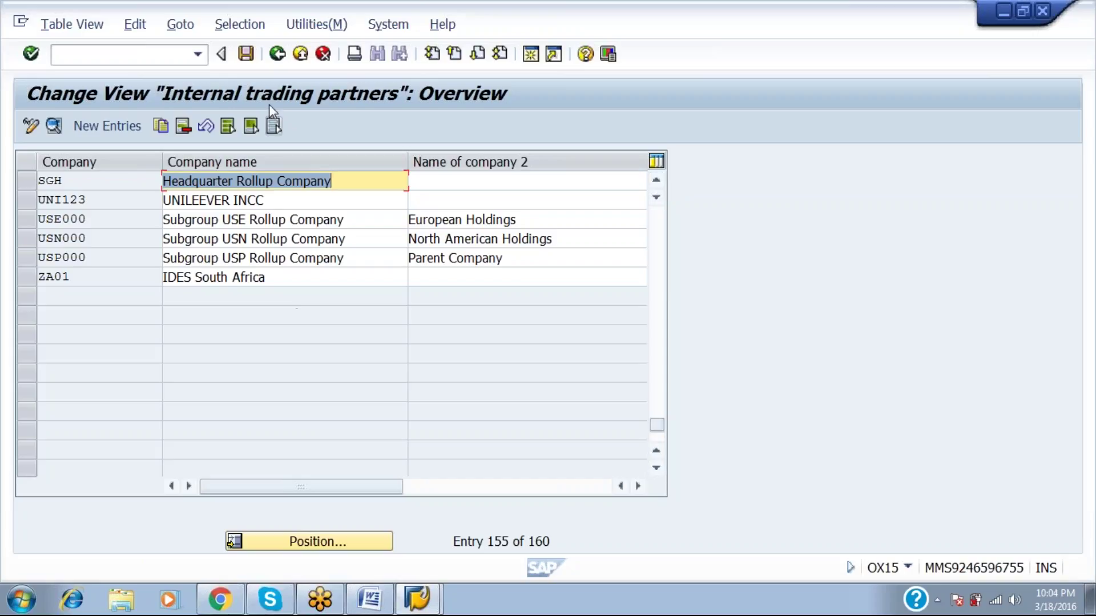
double_click(114, 197)
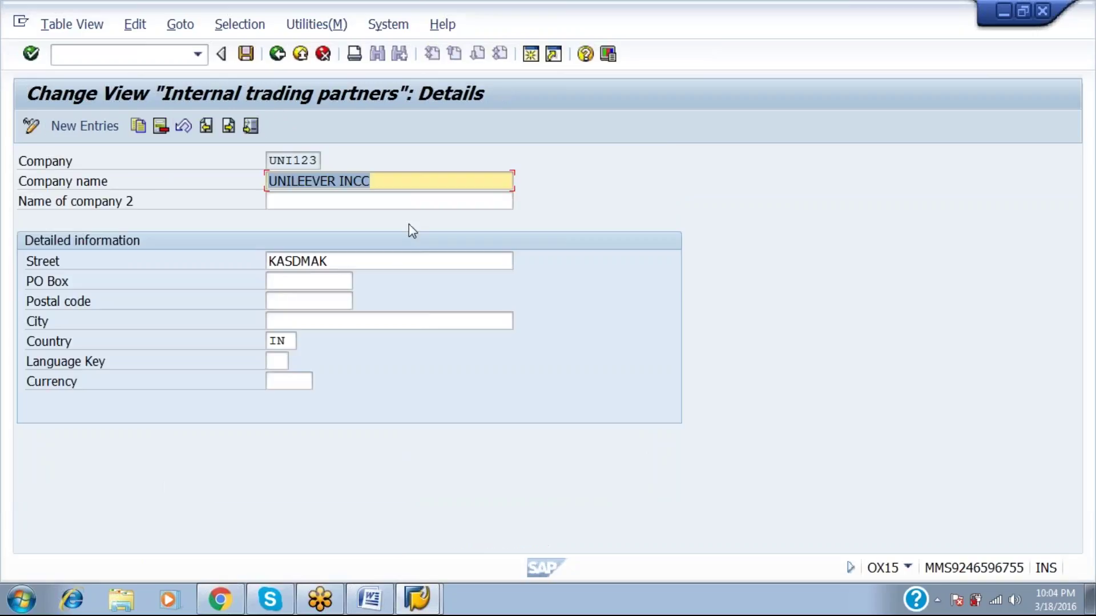
Enter UNI123's PO box, postal code and city, language key EN and currency INR.
click(308, 280)
text(454678)
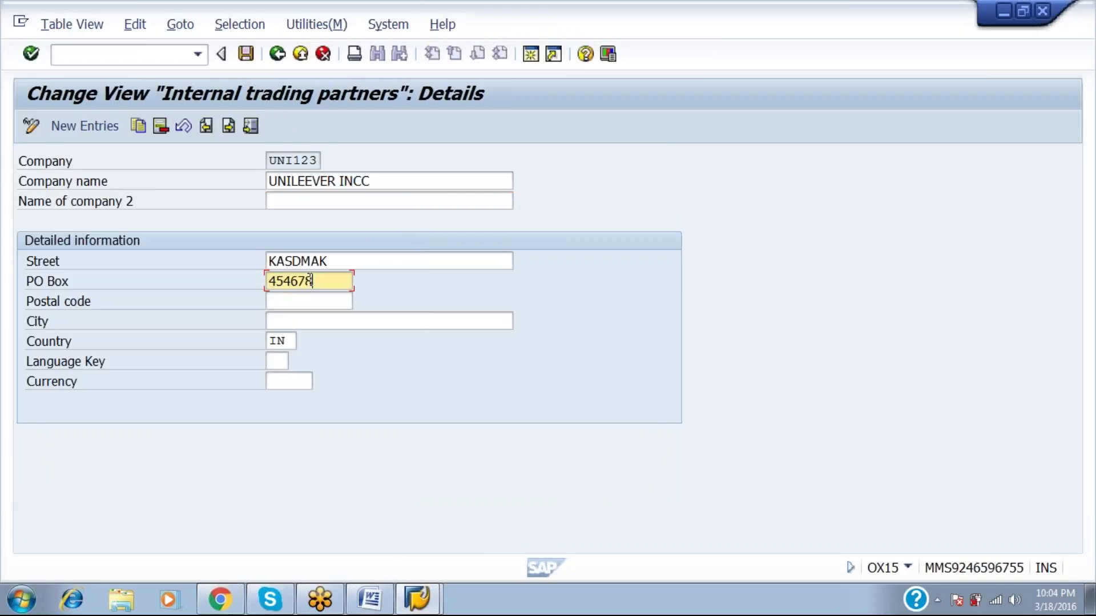
key(Tab)
text(567899)
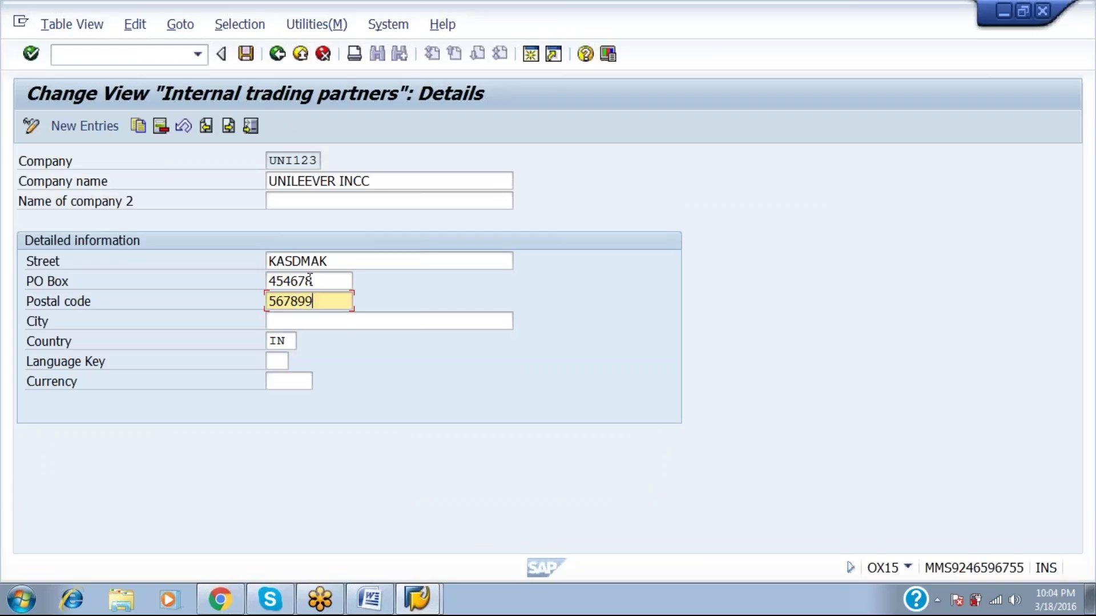
key(Tab)
text(FGHBAS N)
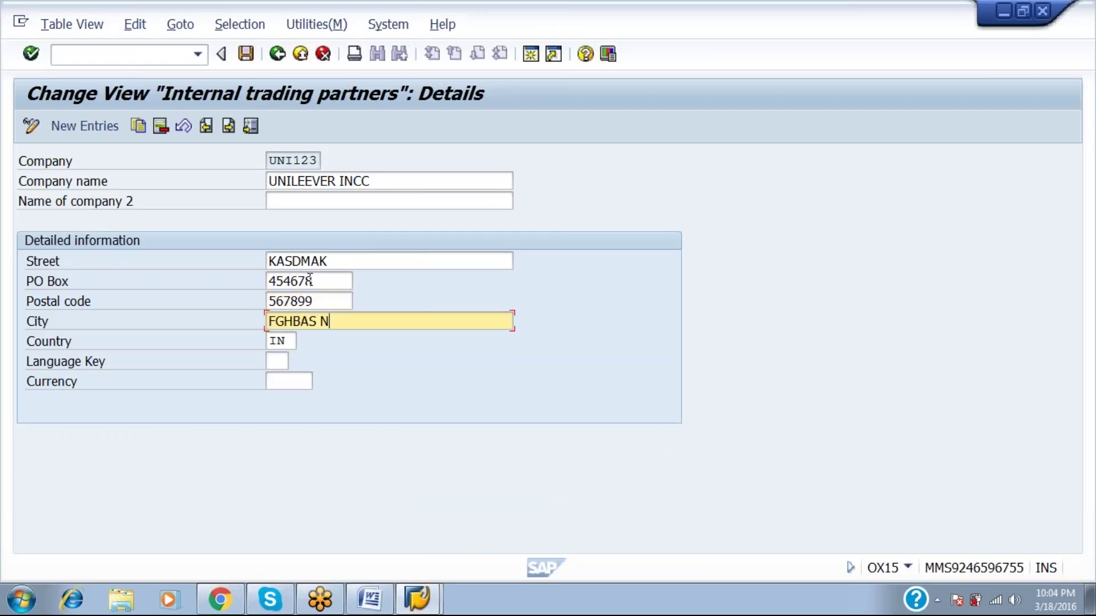
key(Tab)
key(Tab)
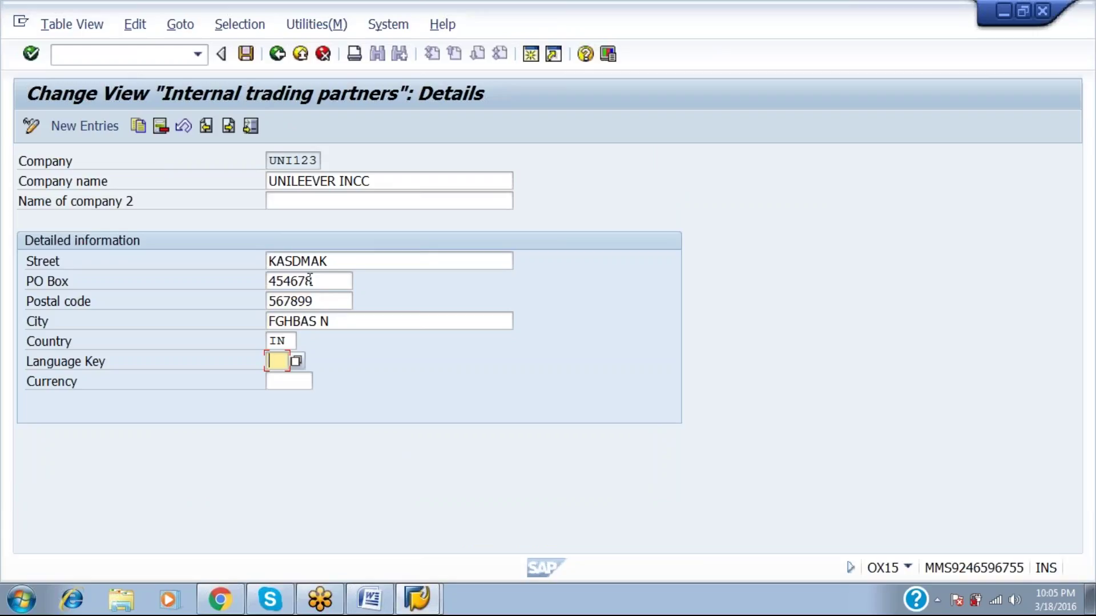
text(EN)
key(Tab)
text(INR)
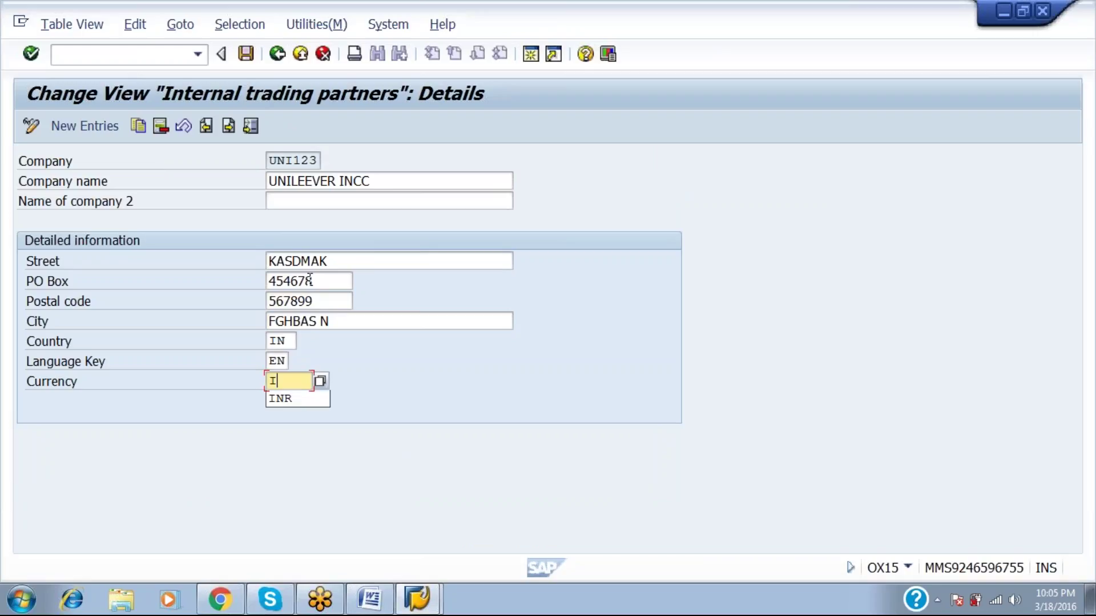
key(BackSpace)
text(R)
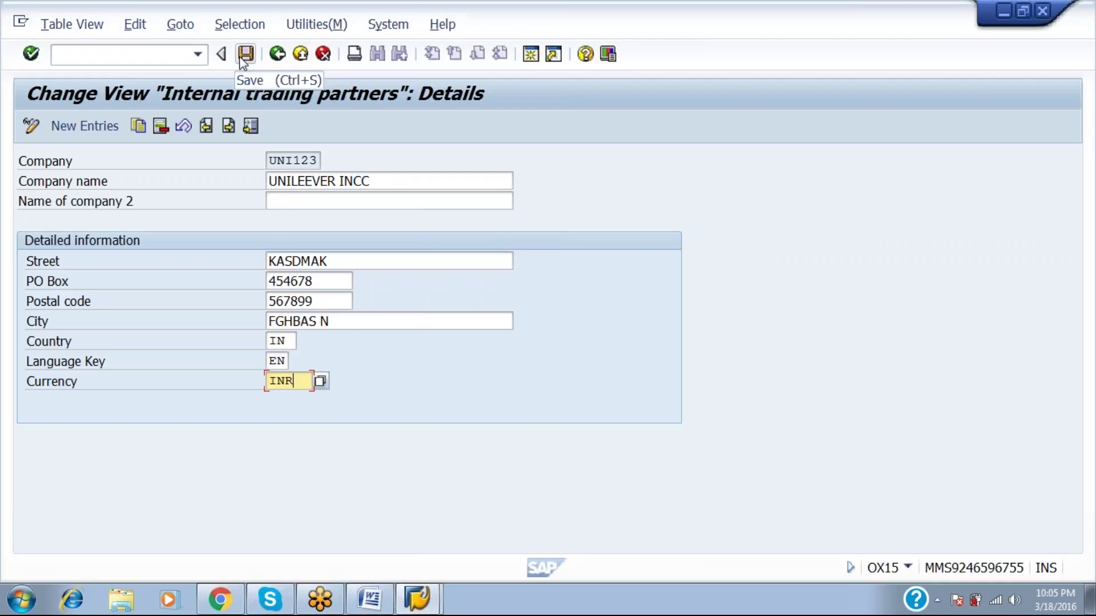
Save UNI123's details under a new customizing request with a short description.
click(241, 60)
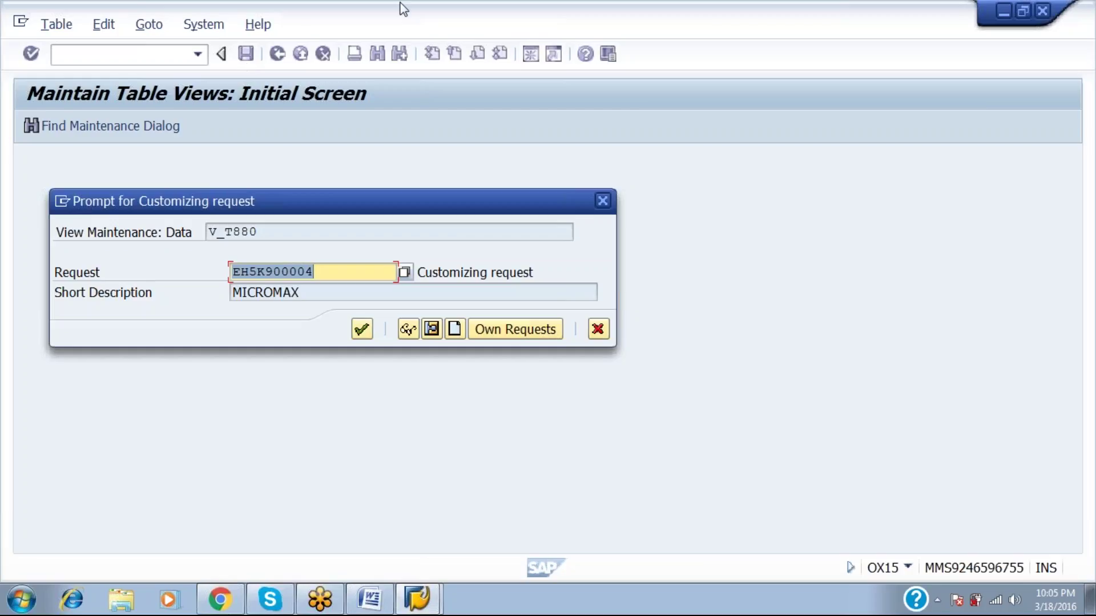
click(455, 333)
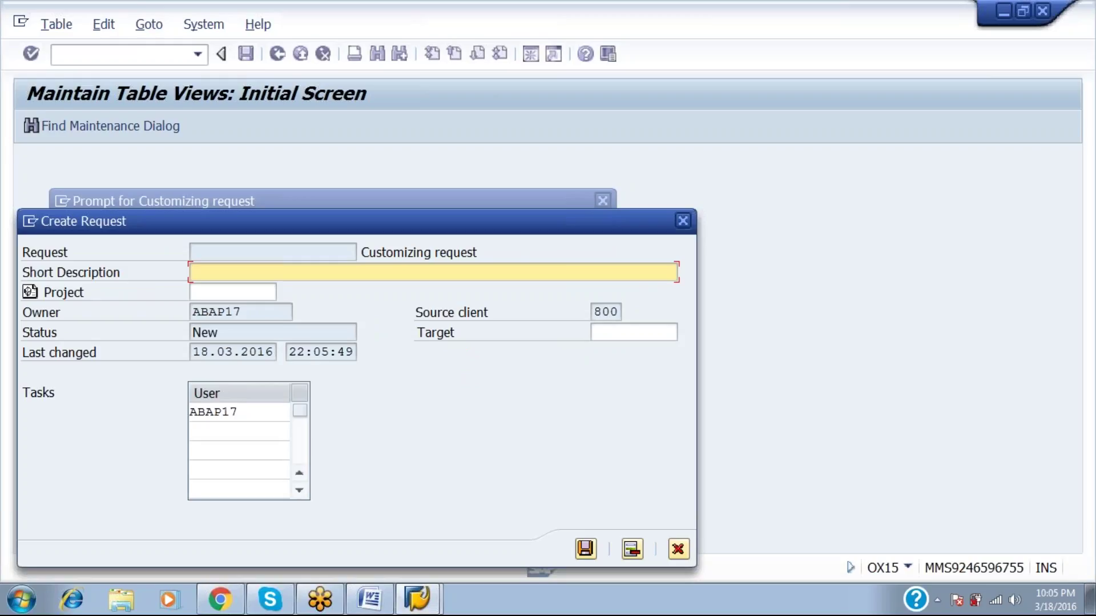
text(VAISHNAVI)
key(Return)
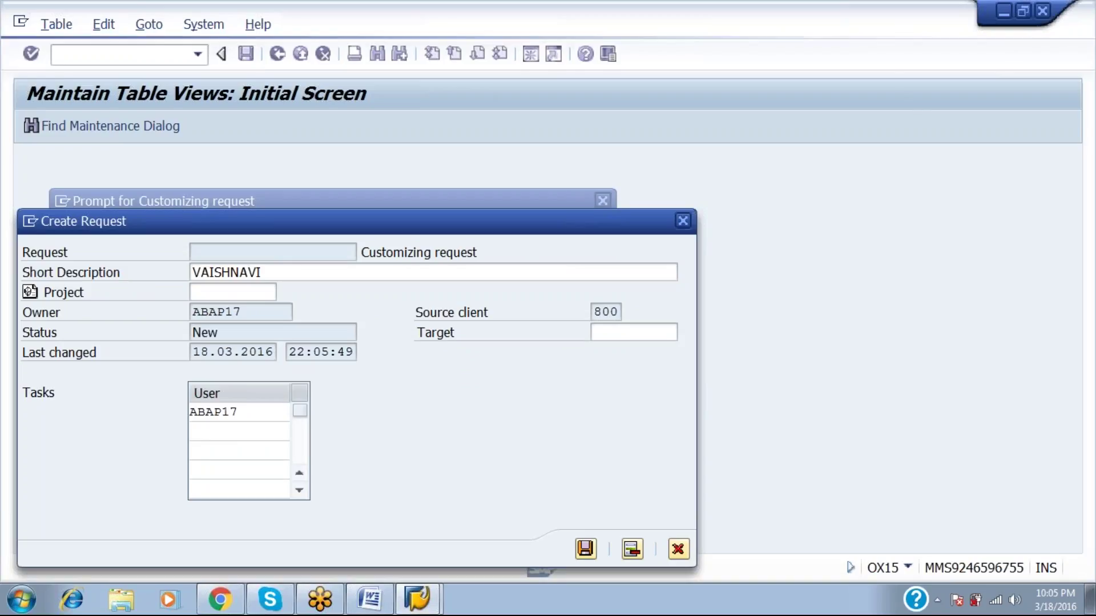
key(Return)
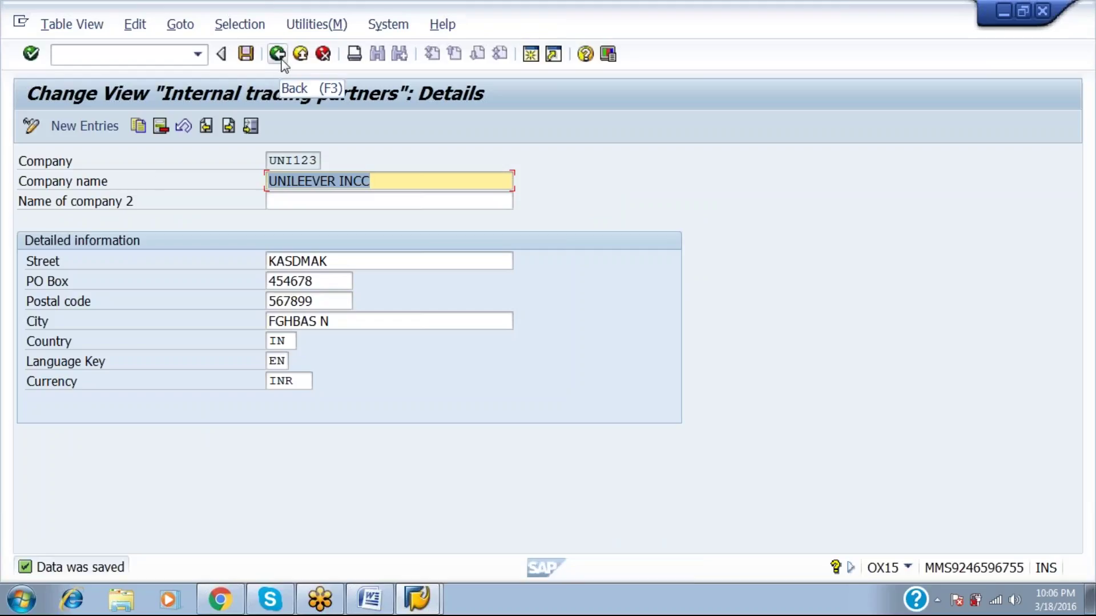
Return to the main menu and, via SPRO, execute Edit Company Code Data under Financial Accounting.
click(282, 59)
click(282, 60)
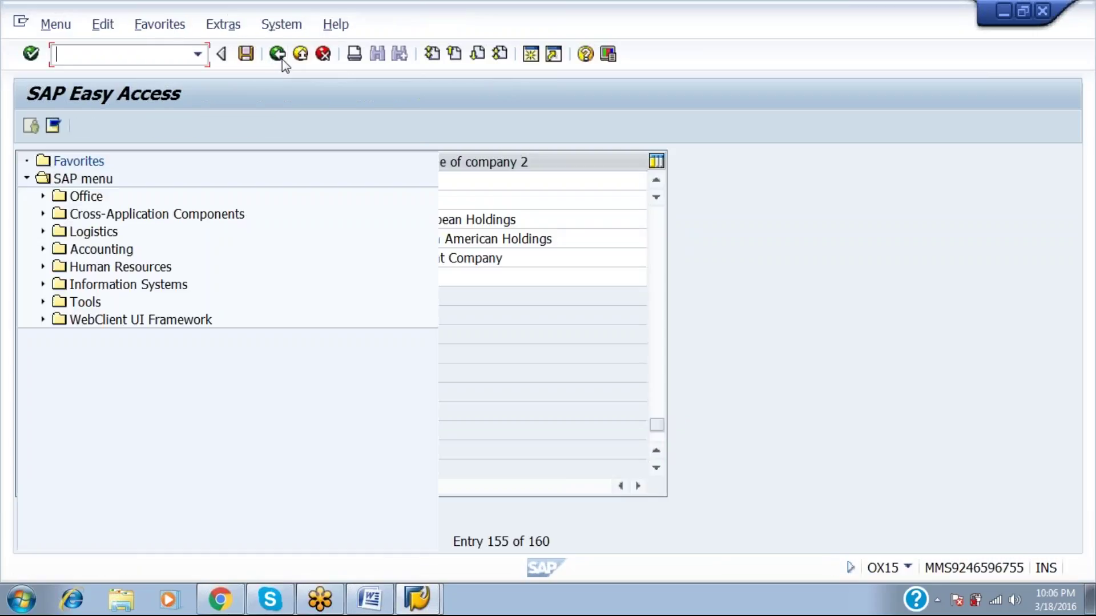
text(SPRO)
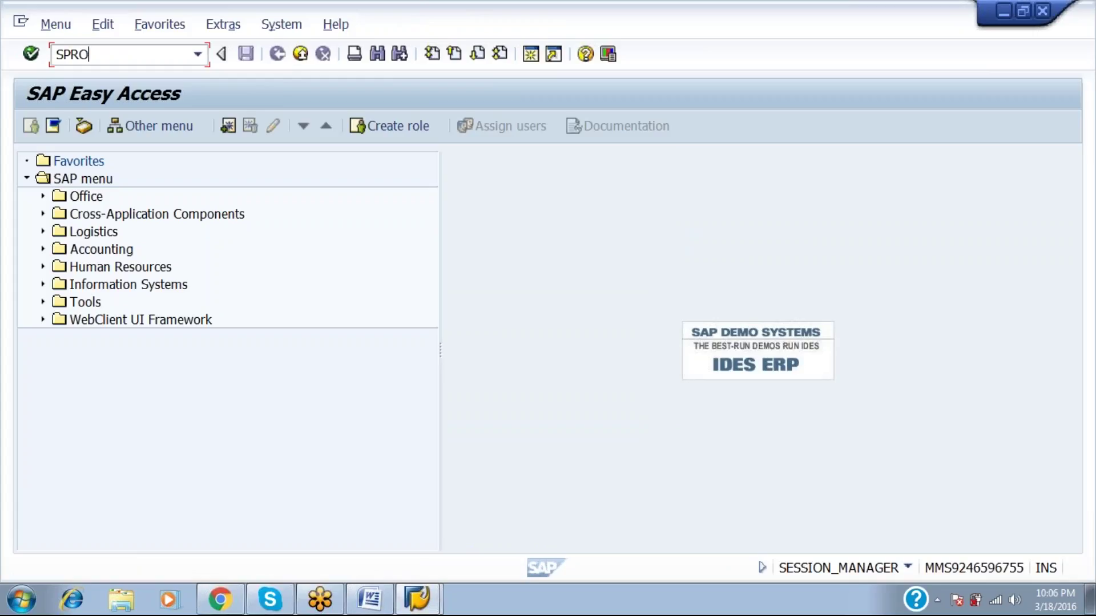
key(Return)
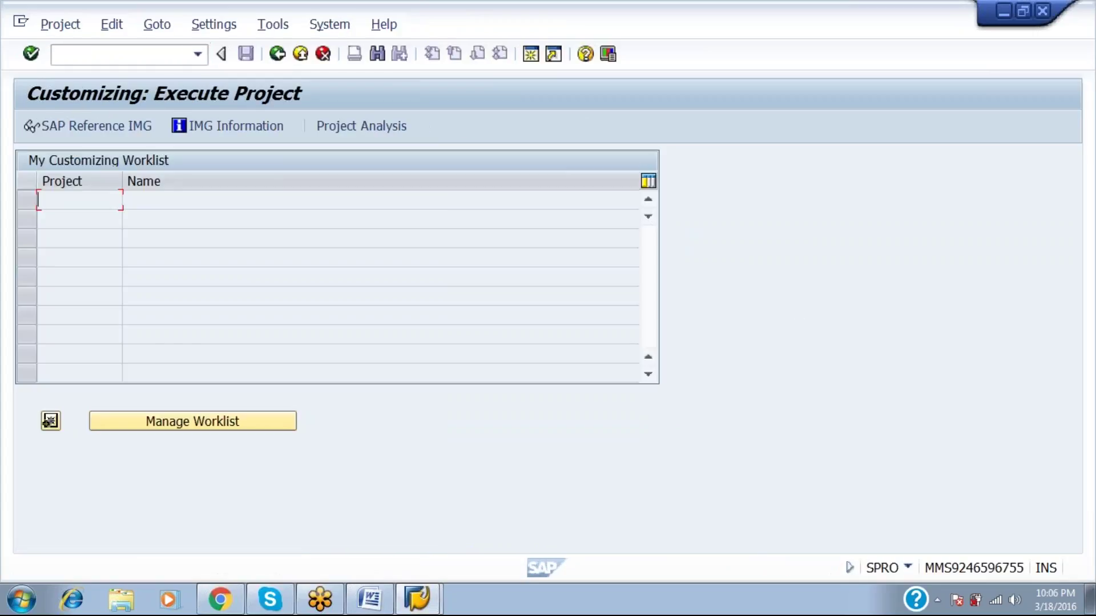
click(148, 132)
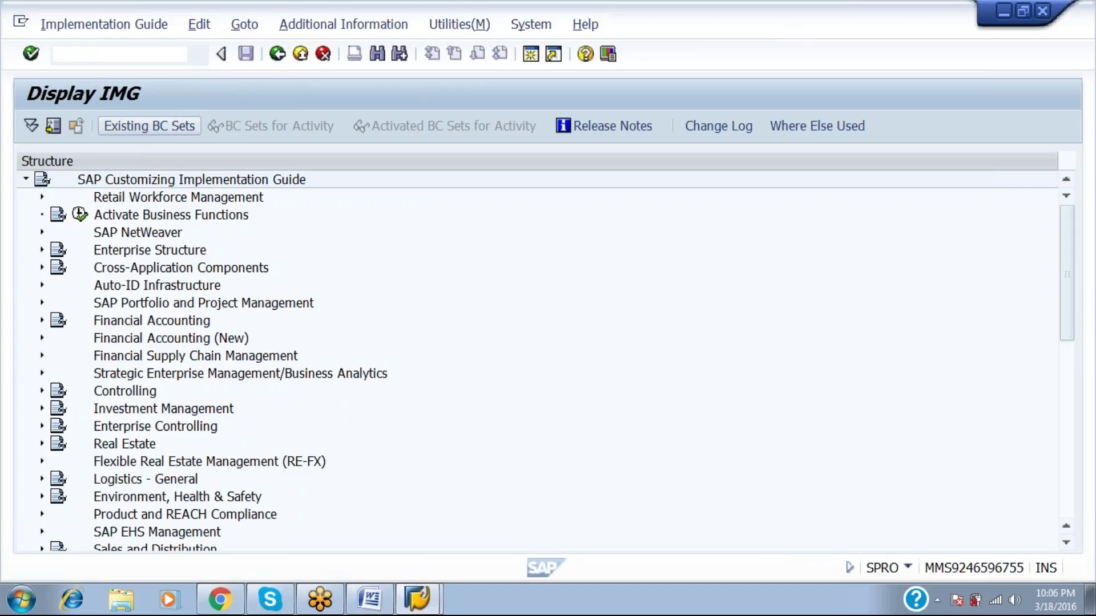
click(100, 250)
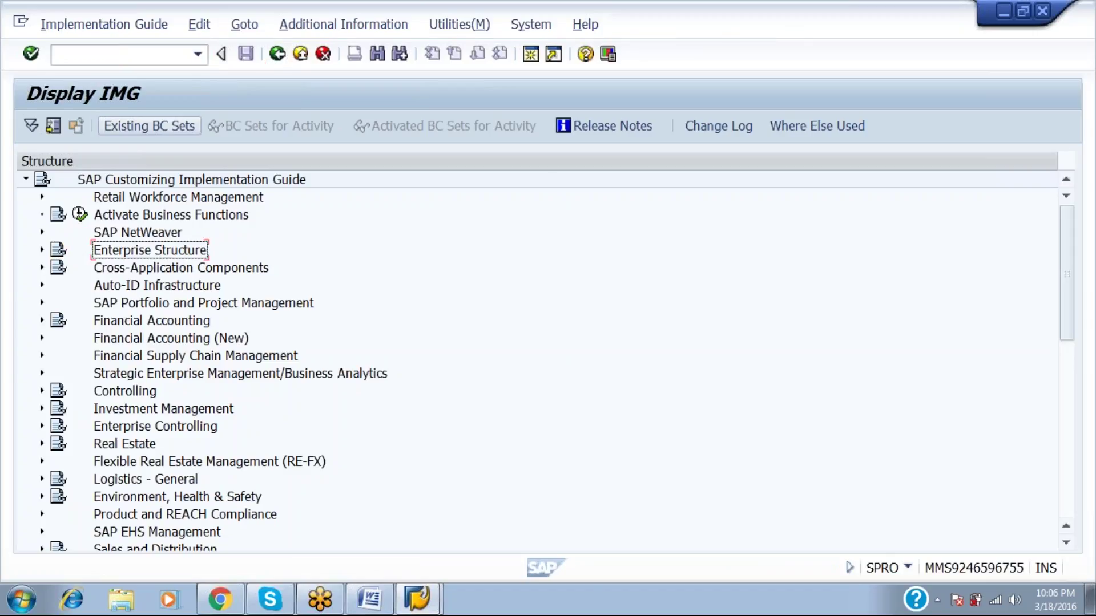
click(57, 285)
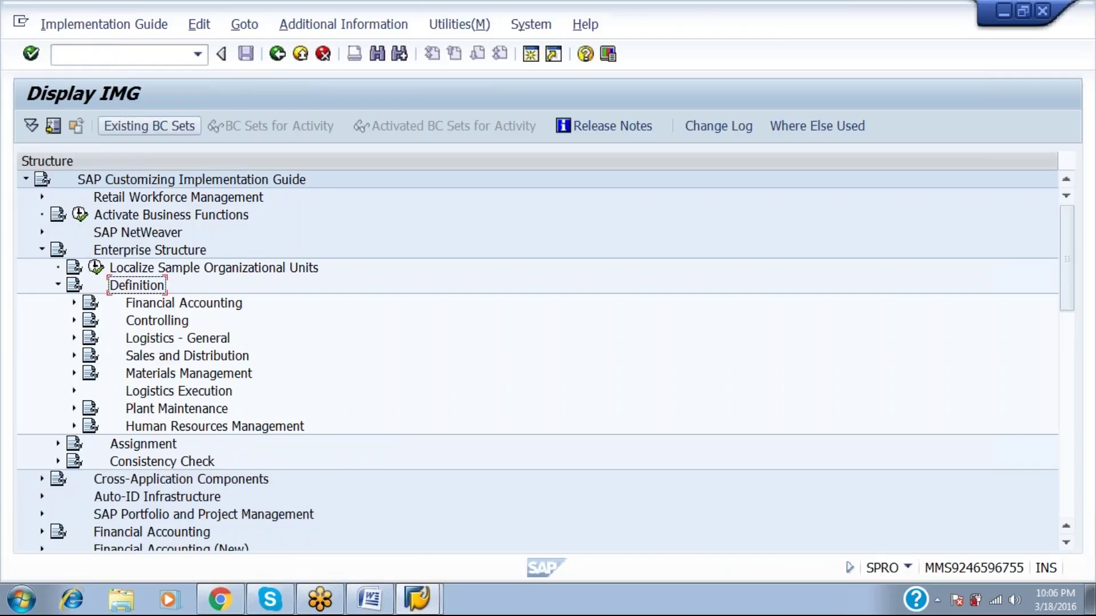
click(74, 303)
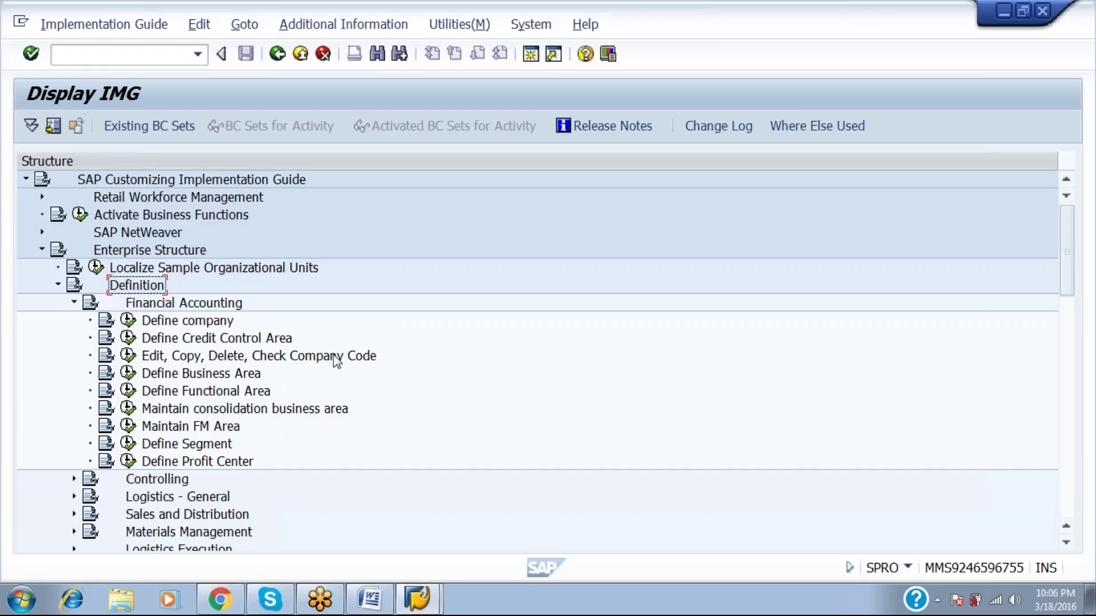
click(128, 360)
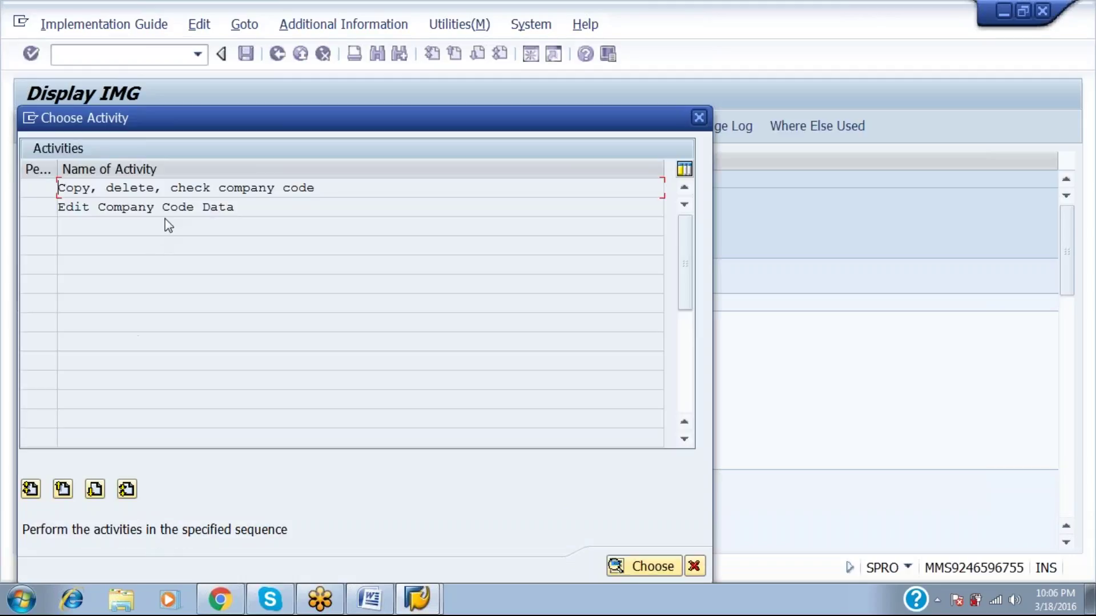
double_click(162, 208)
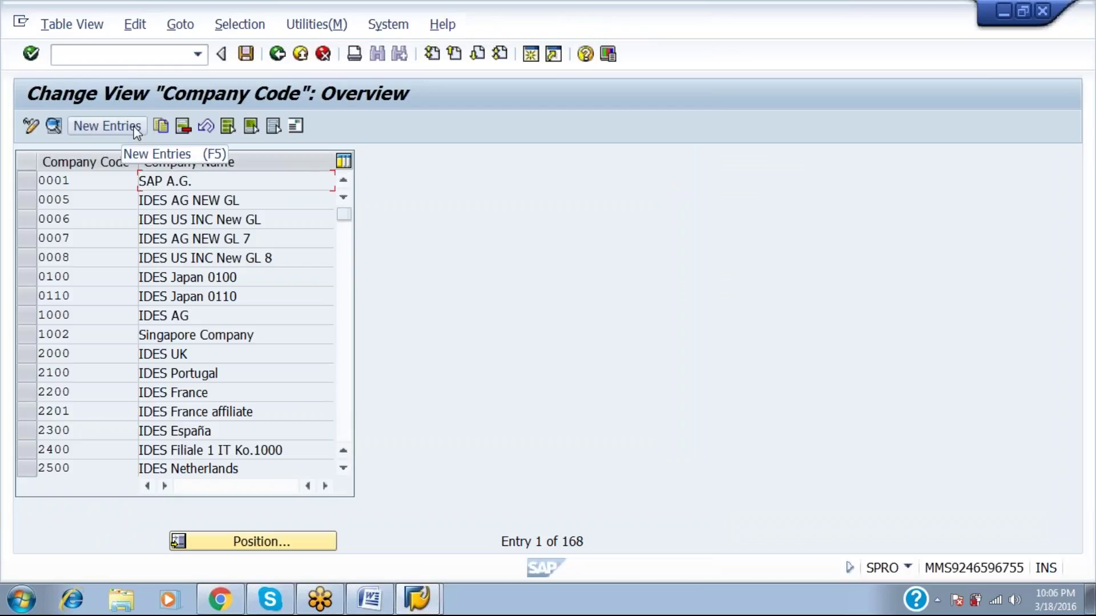
Start a new company code entry HLL1 named HINDUSTAN LEEVER LTD.
click(137, 128)
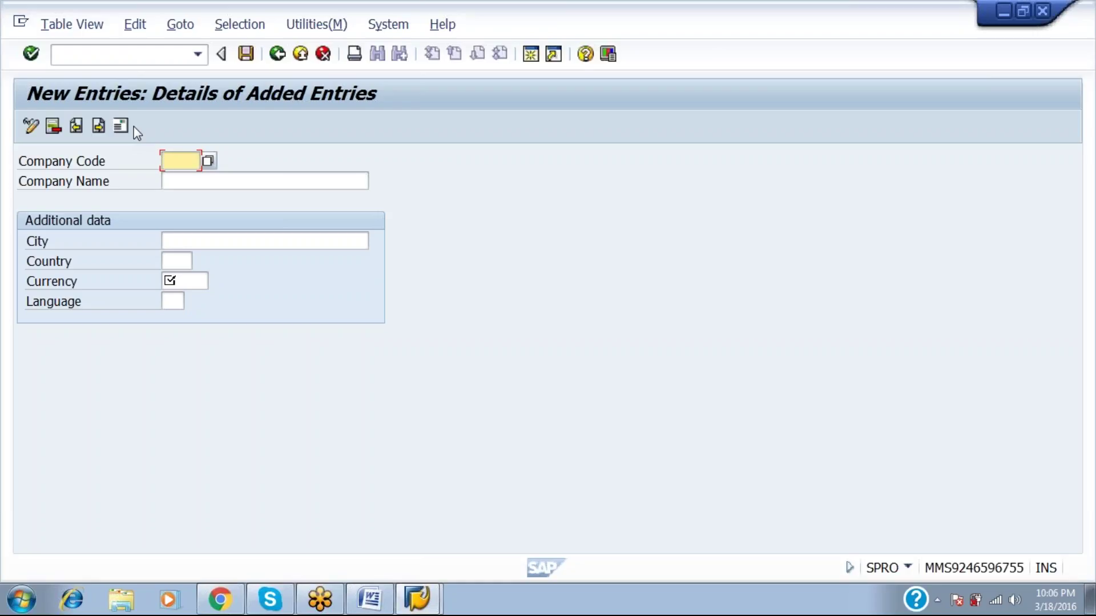
text(HLL)
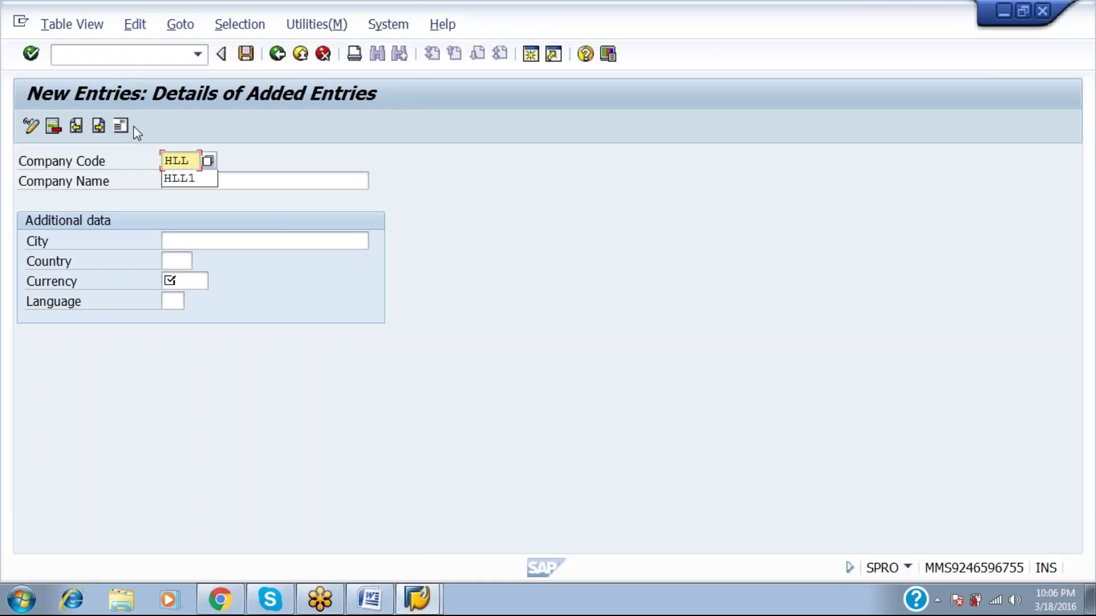
text(1)
key(Tab)
text(H)
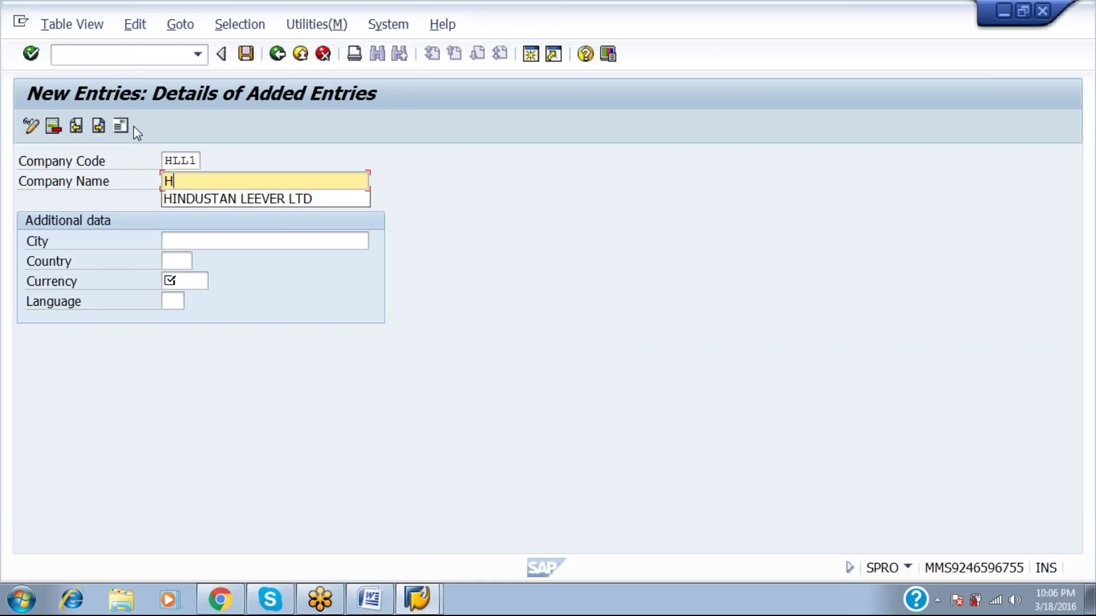
text(INDUSTAN LEEVER)
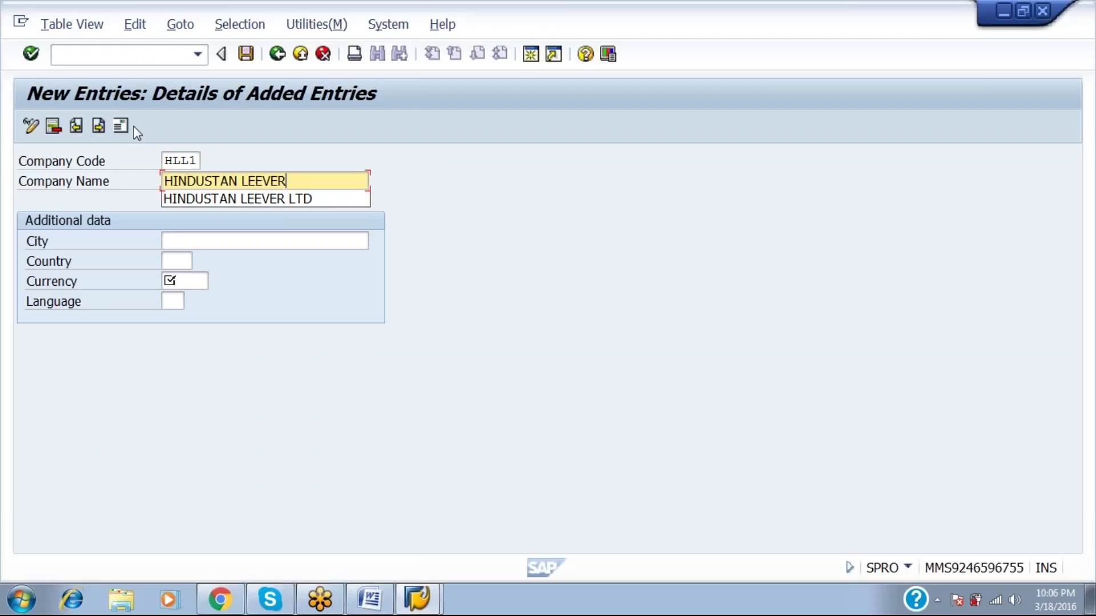
key(Down)
key(Return)
Give HLL1 city DELHI, country IN, currency INR and language EN.
key(Tab)
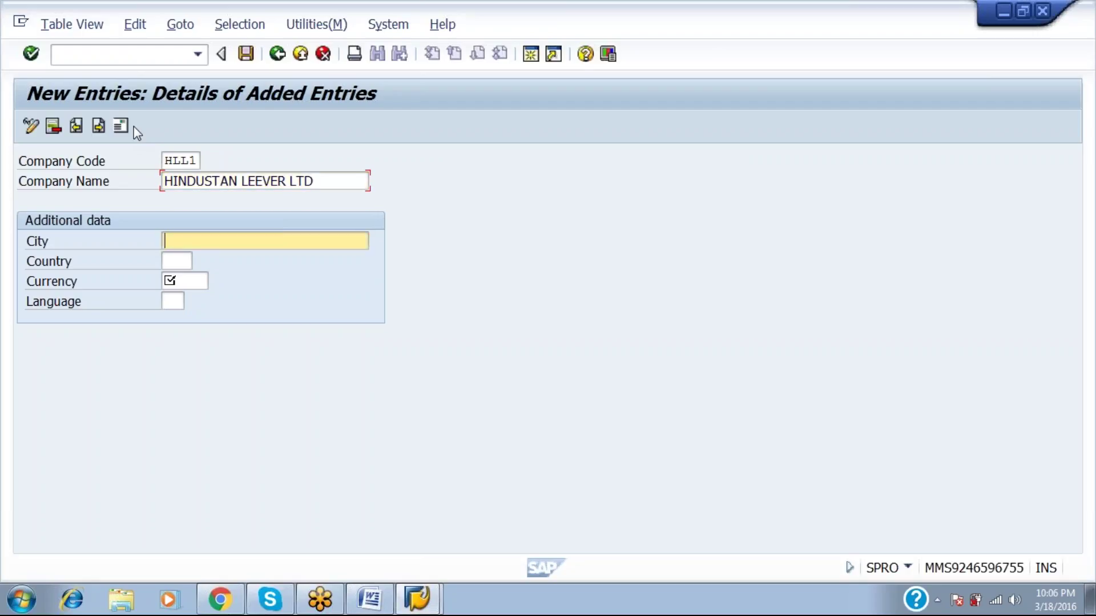
text(DEL)
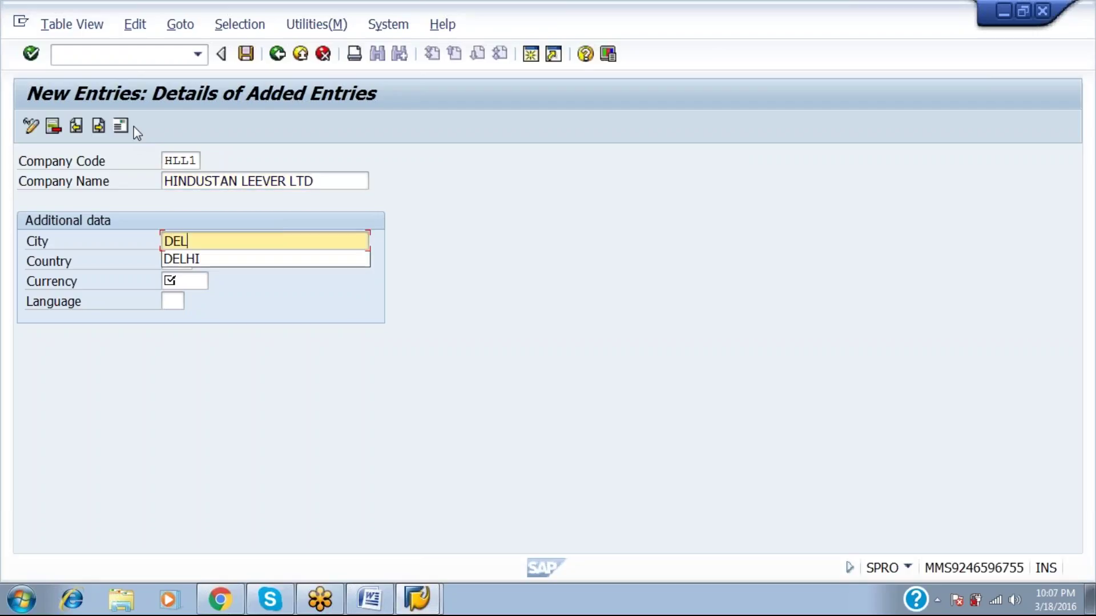
text(HI)
key(Tab)
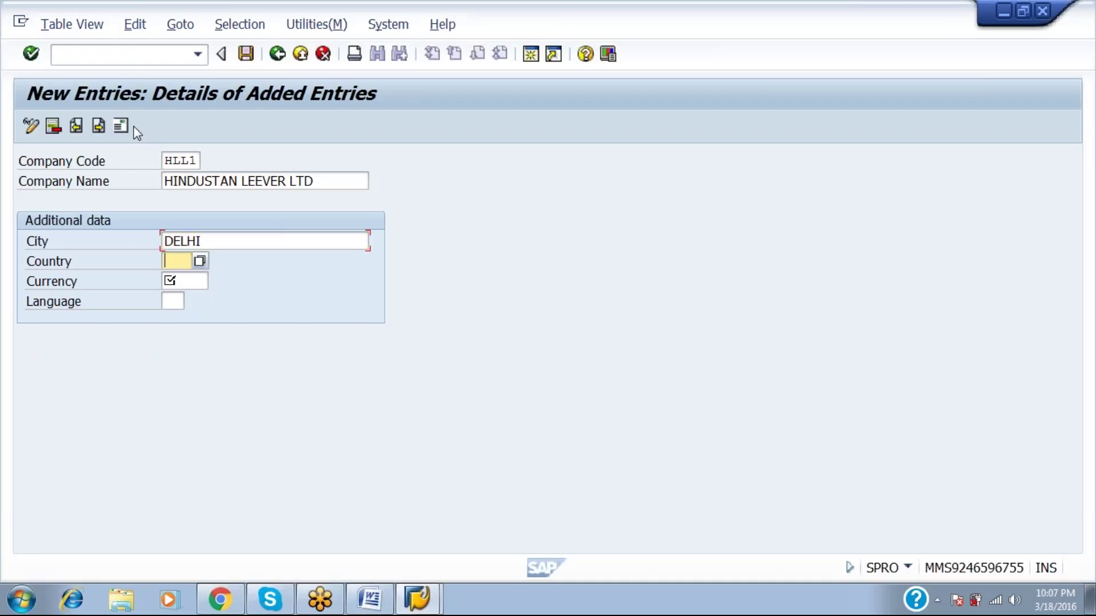
text(IN)
key(Tab)
text(INR)
key(Tab)
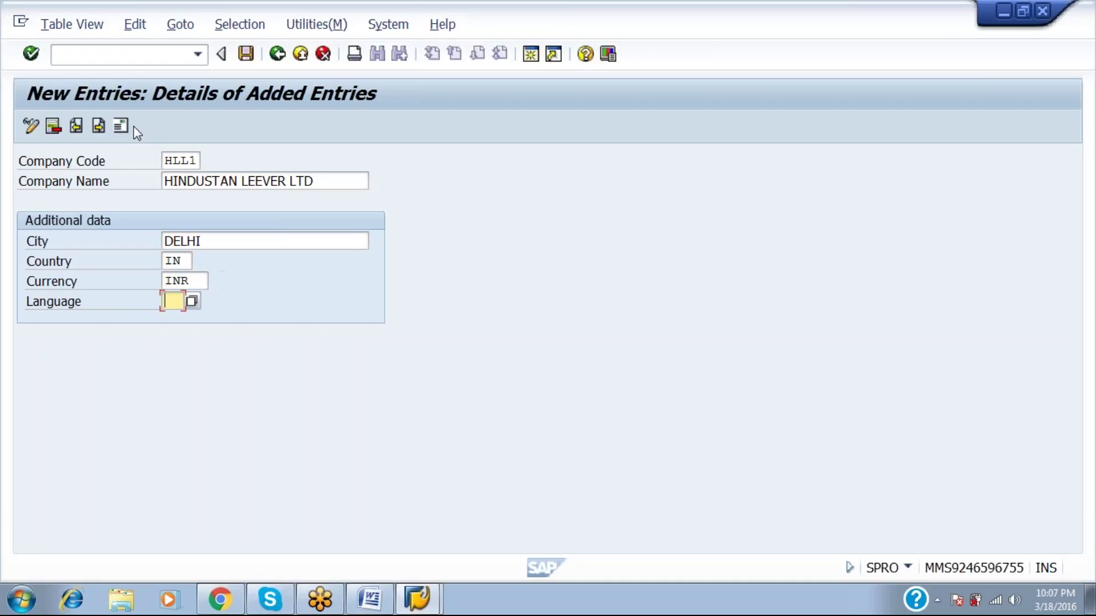
text(EN)
Set HLL1's address country to IN, save under the customizing request, and return to the company code list.
click(254, 58)
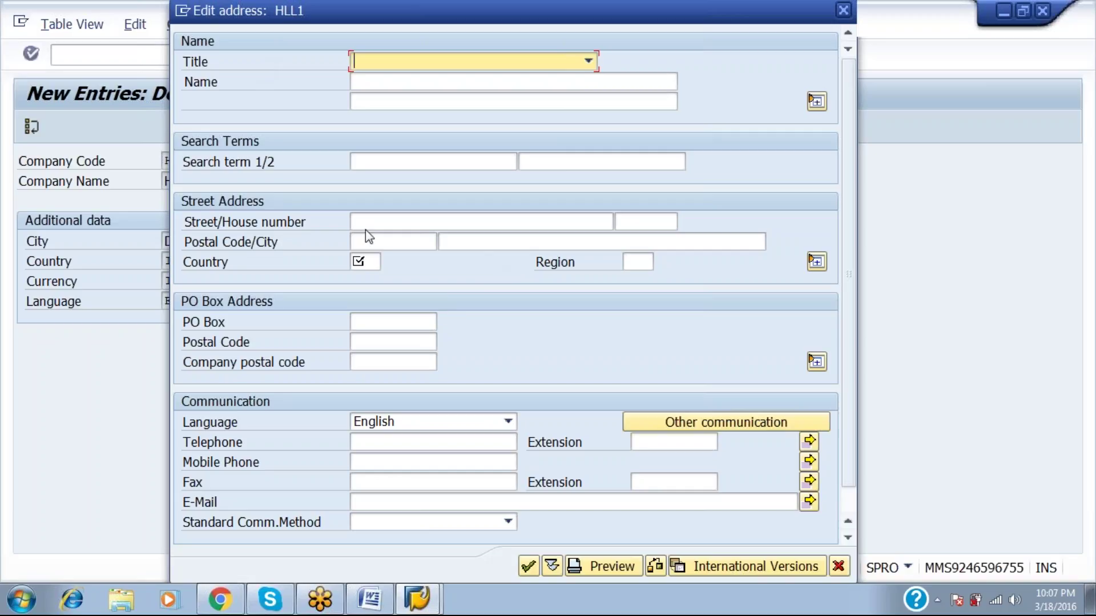
click(372, 266)
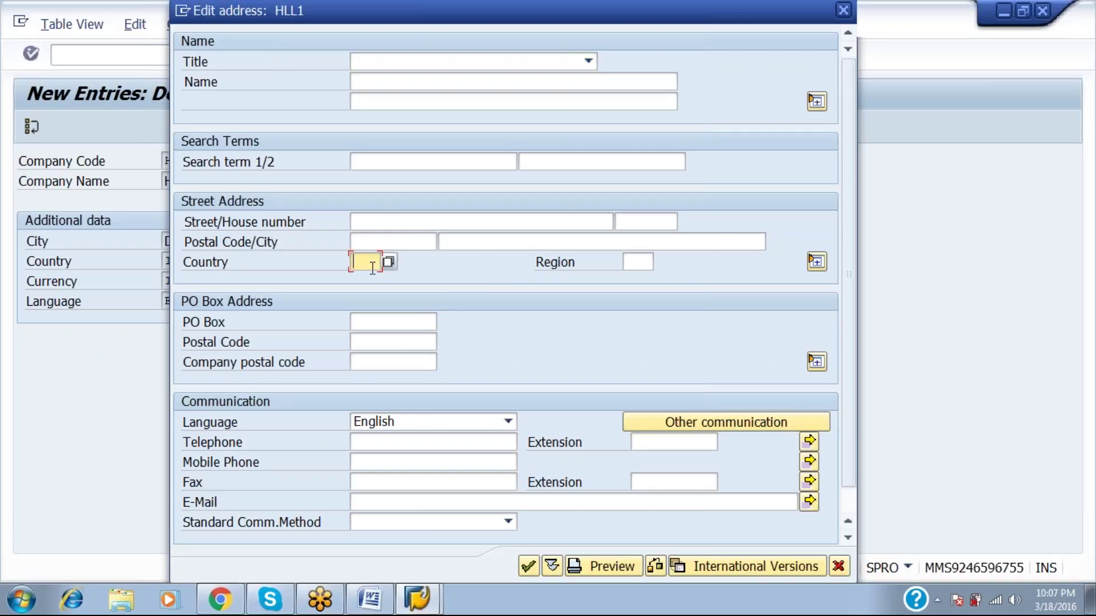
key(Return)
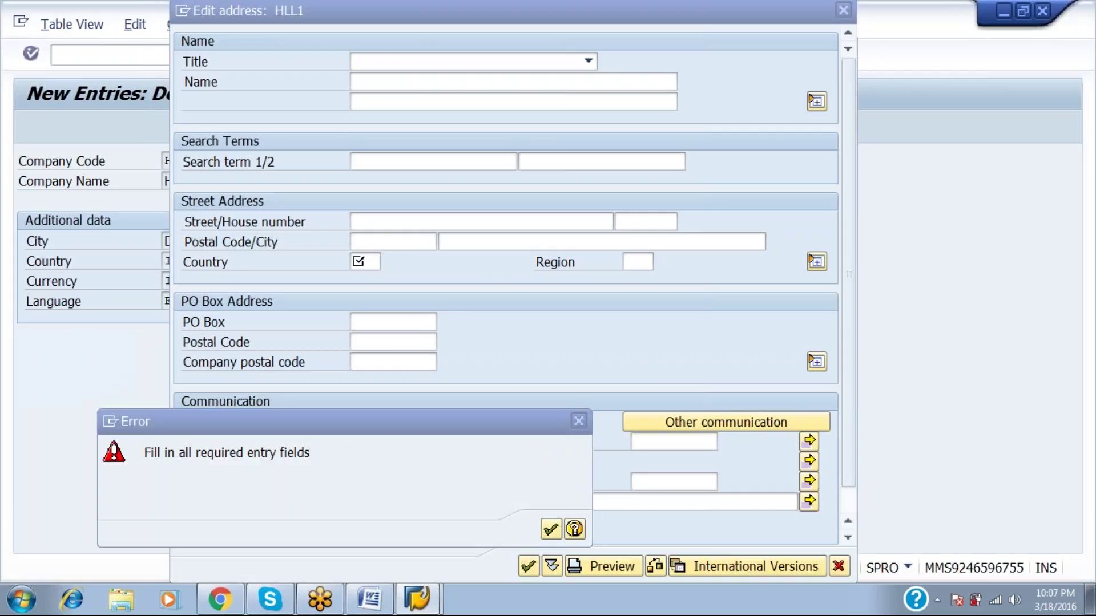
key(Return)
key(Return)
key(Return)
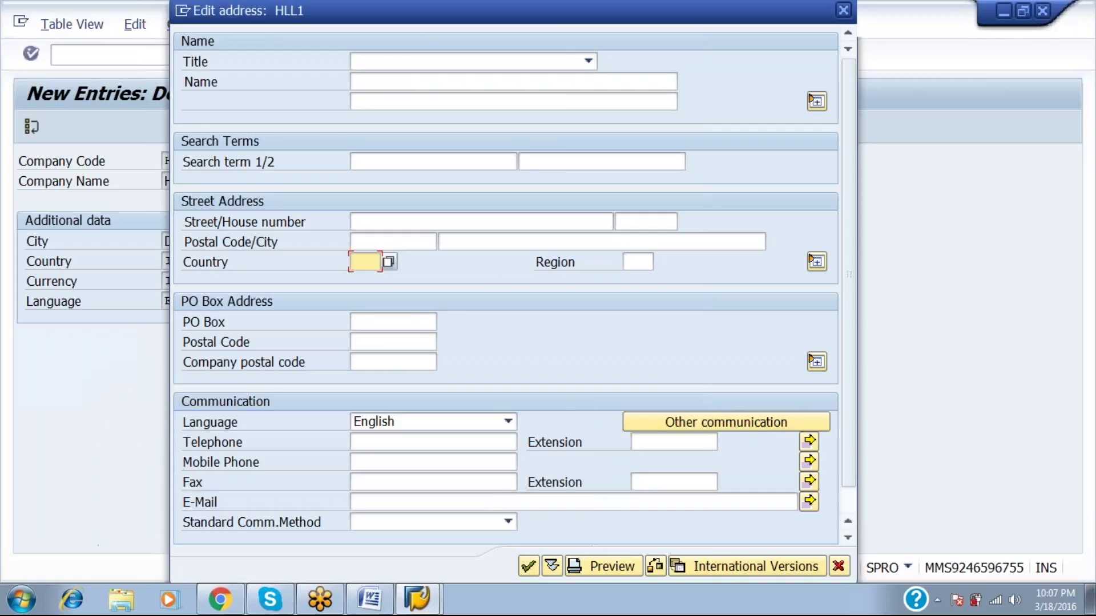
key(Return)
key(Return)
text(IN)
key(Return)
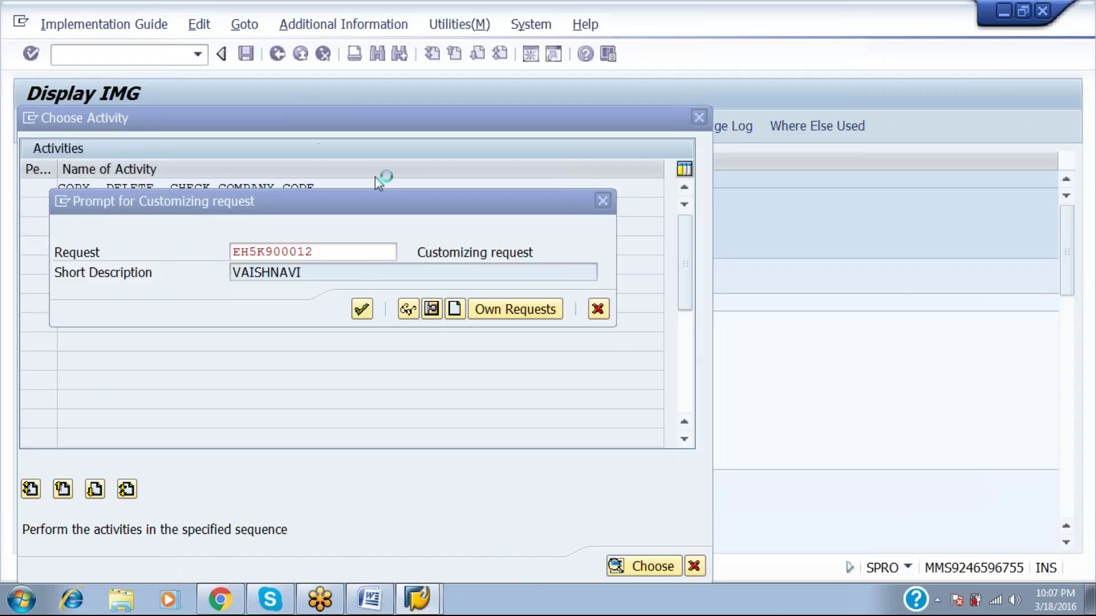
key(Return)
click(280, 54)
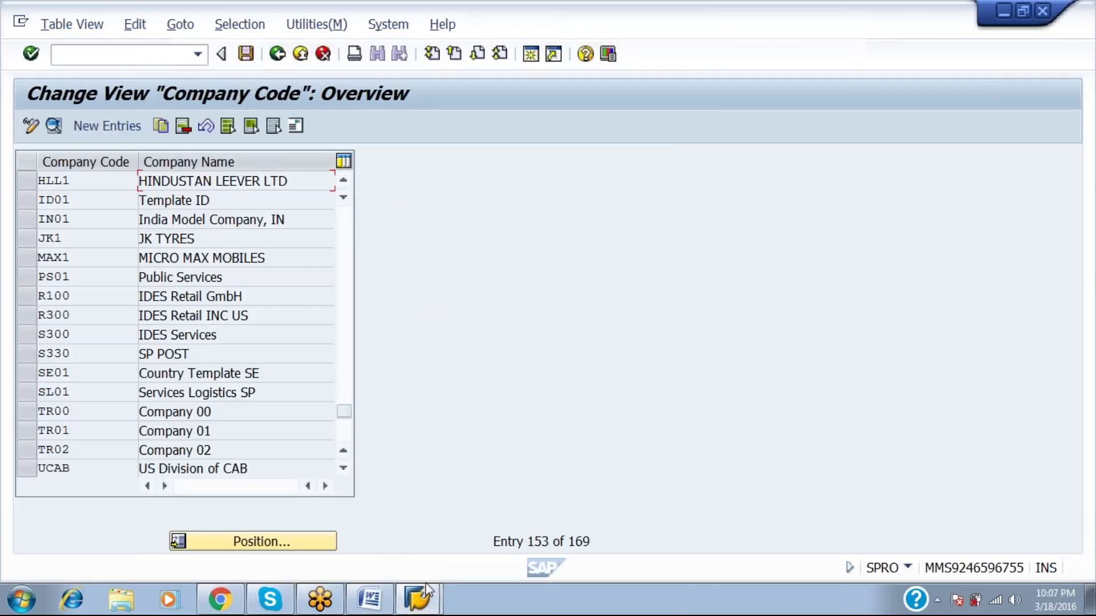
Check the UNILEEVER and HLL lines in the Word enterprise structure notes.
click(381, 597)
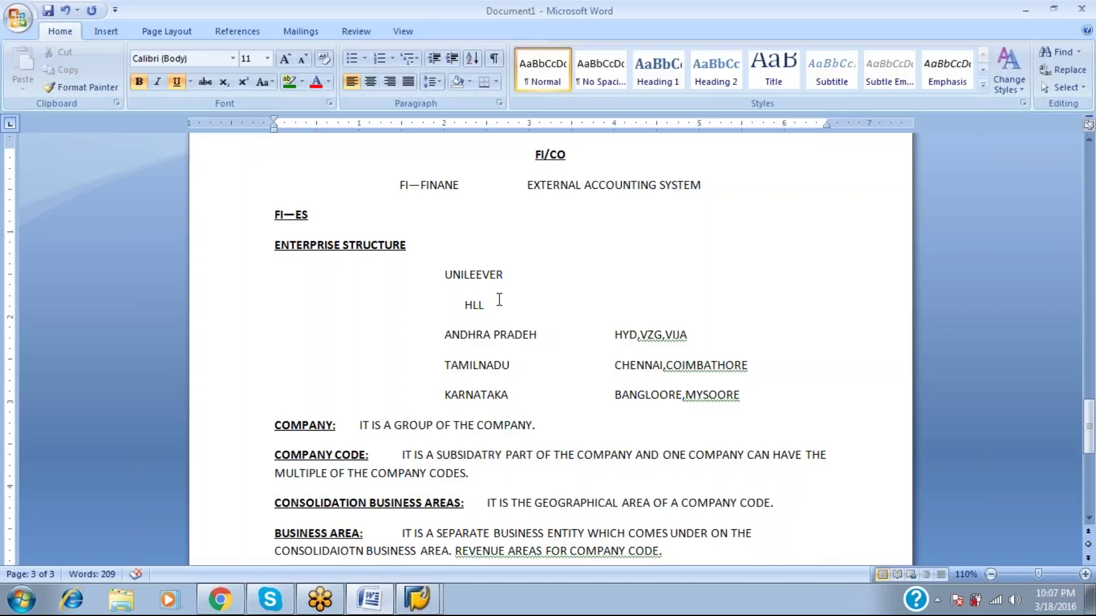
click(501, 276)
click(500, 305)
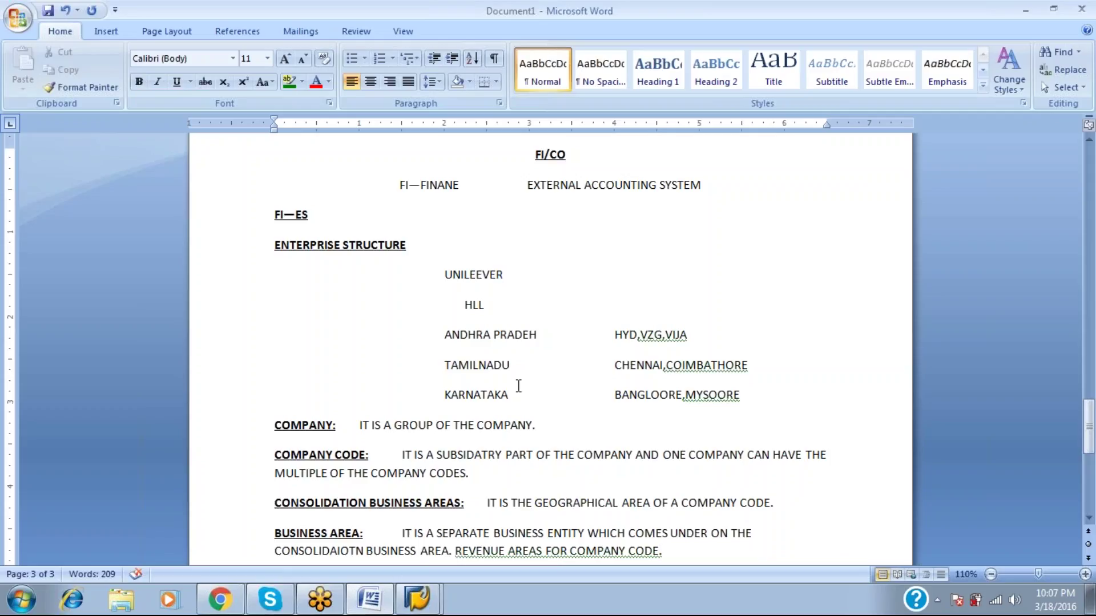
Close SAP Logon 720 and bring the Company Code overview back to the front.
mouse_move(418, 599)
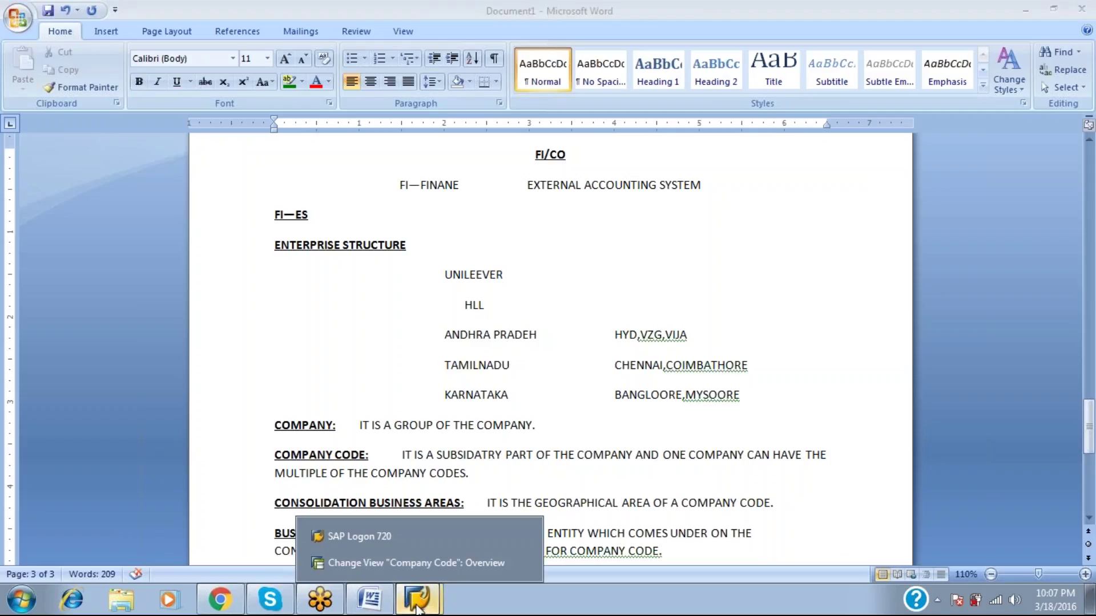
click(520, 533)
click(453, 560)
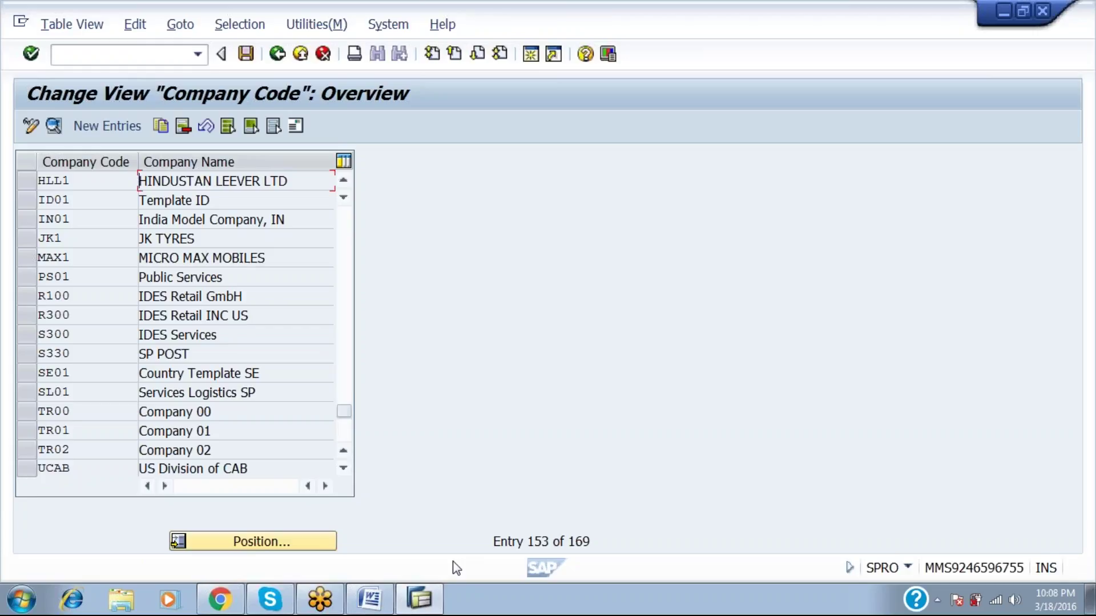
Return to Display IMG and run Maintain consolidation business area under Financial Accounting.
key(F3)
key(Escape)
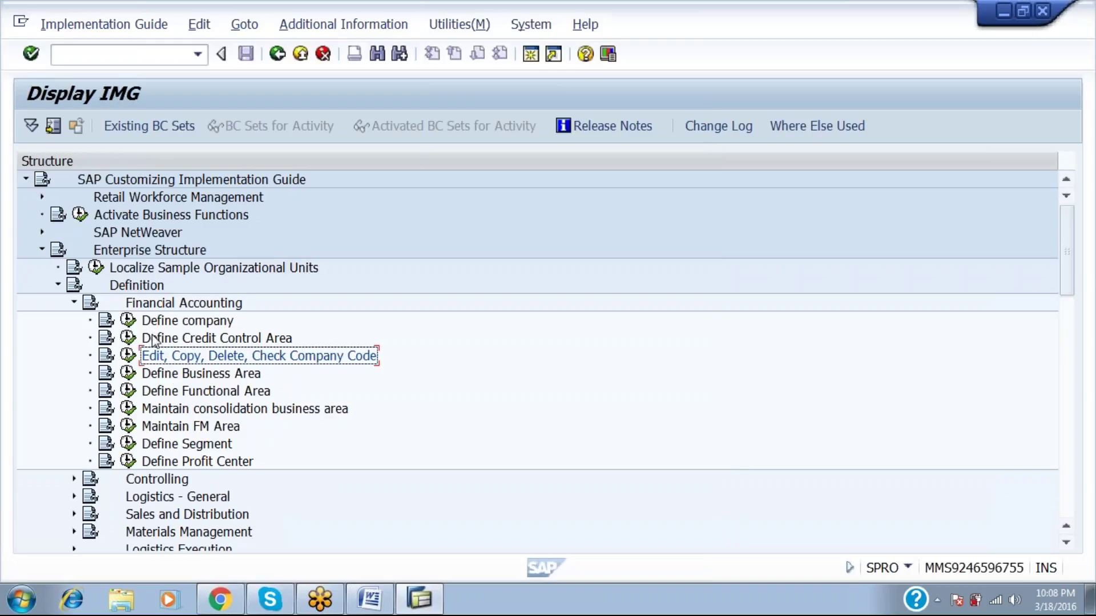
click(165, 415)
click(128, 409)
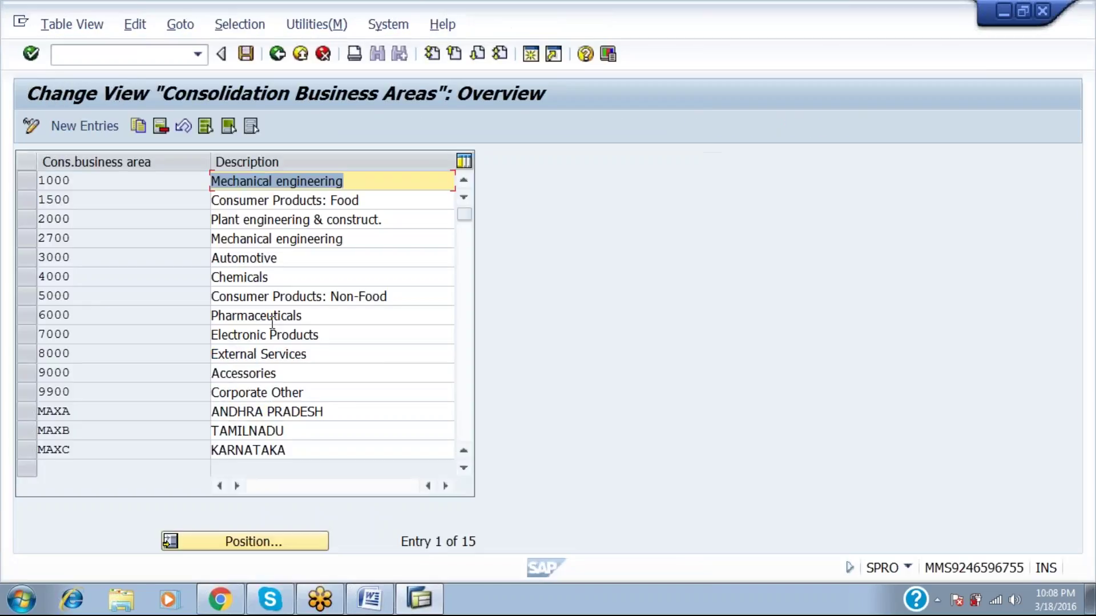
Add consolidation business areas HLLA ANDHRA PRADESH and HLLB TAMILANDU as new entries.
click(114, 127)
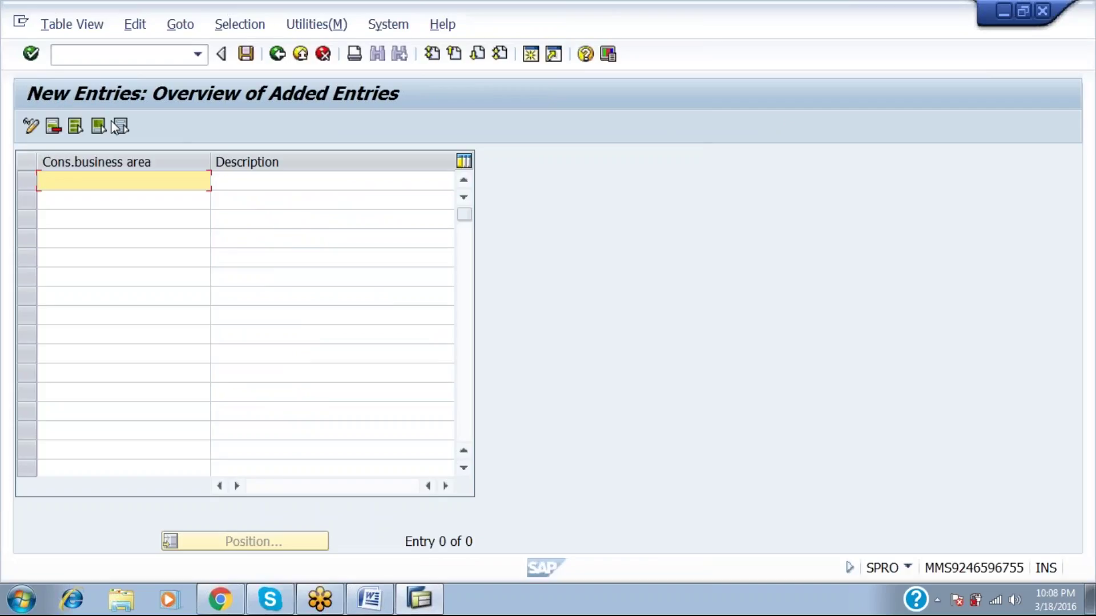
text(HLLA)
key(Tab)
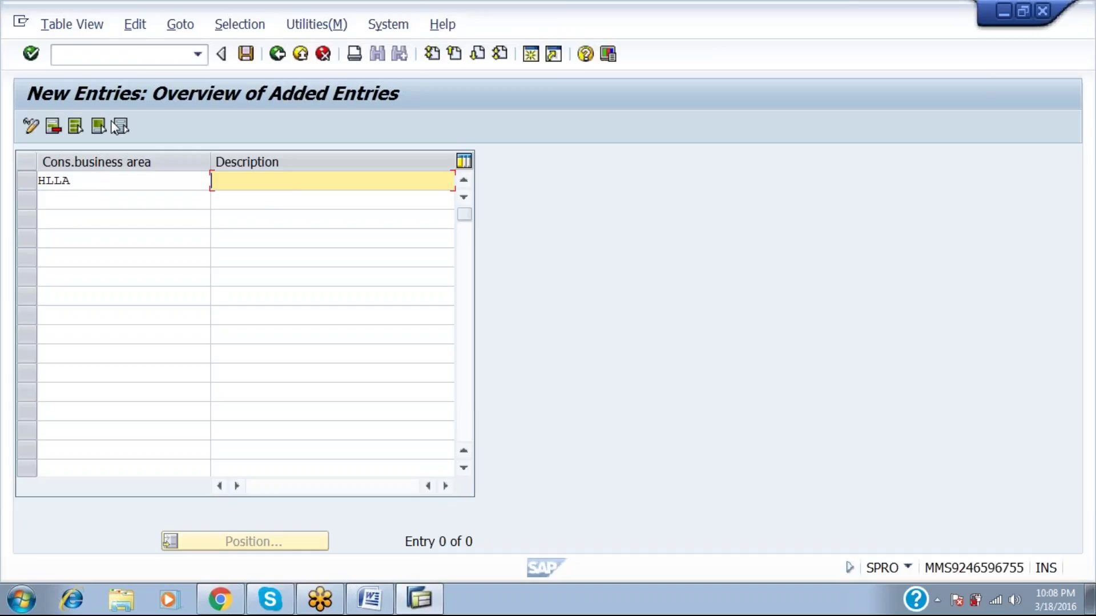
text(ANHD)
key(BackSpace)
key(BackSpace)
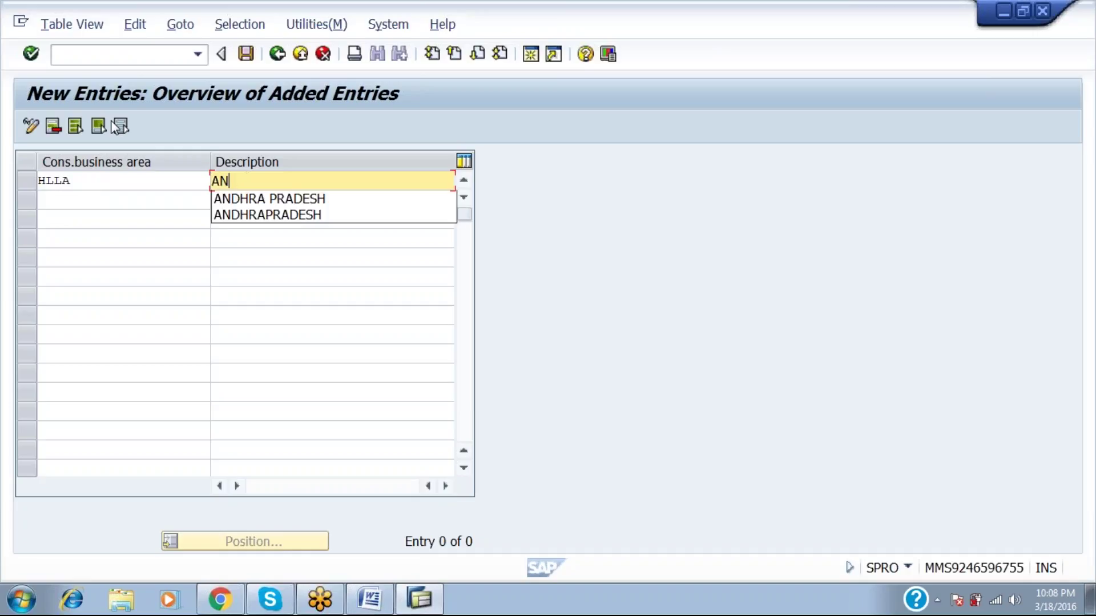
key(Down)
key(Return)
key(Return)
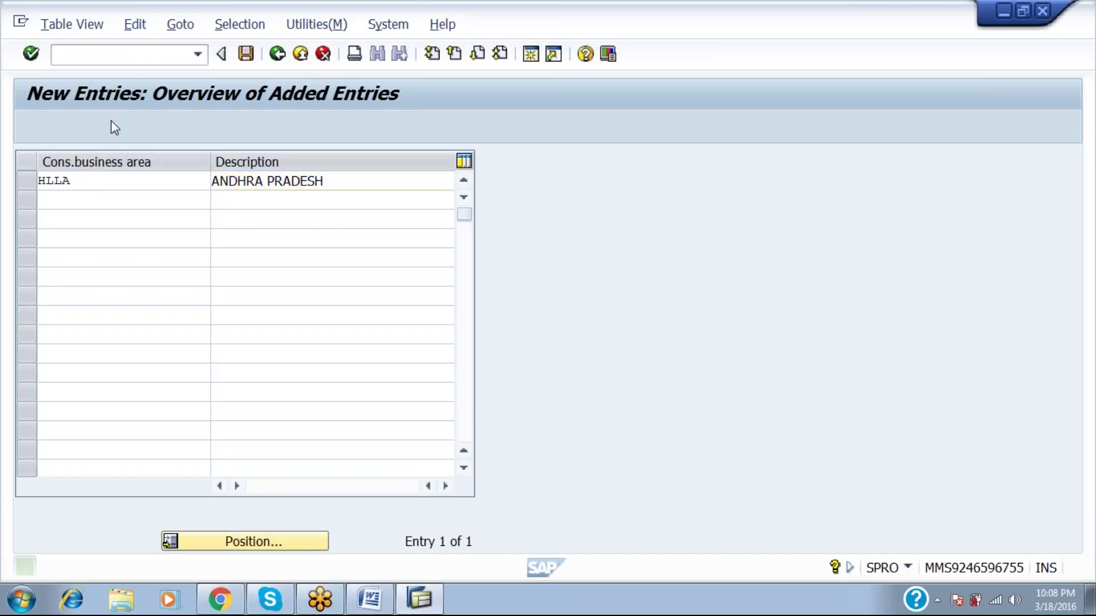
text(HLLB)
key(Tab)
text(TAMILANDU)
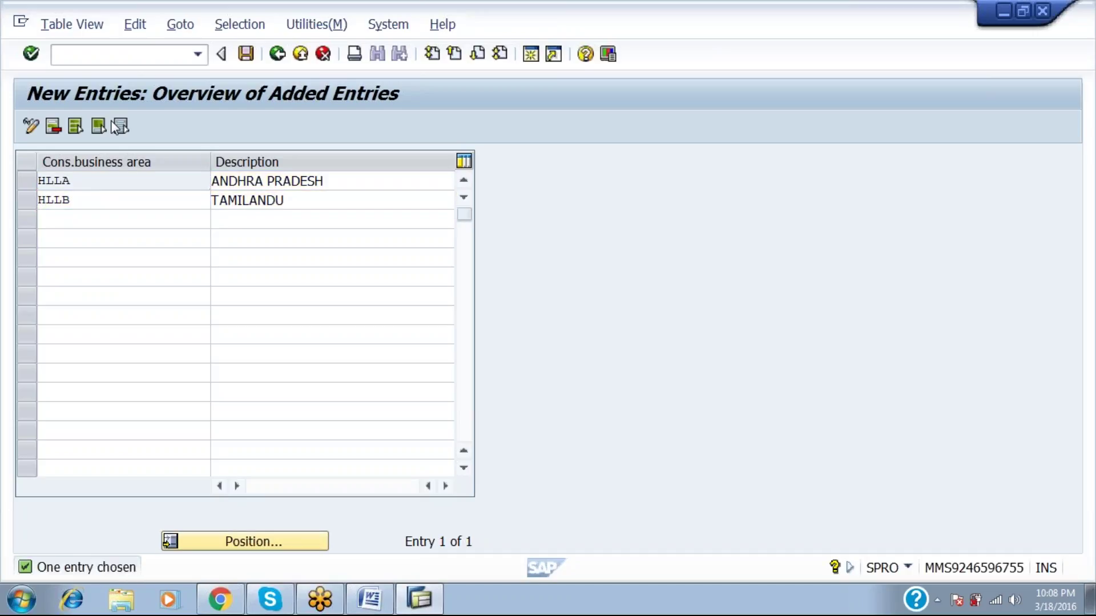
key(Return)
Add HLLC KARNATAKA and save all three entries to the customizing request.
text(HLLC)
key(Tab)
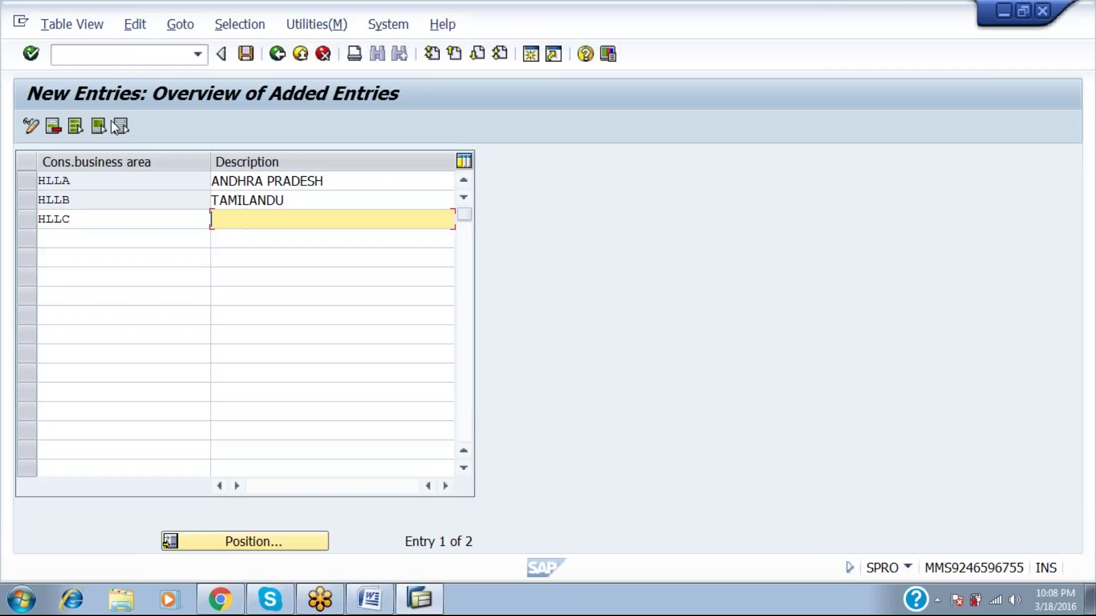
text(KARNATAK)
key(Down)
key(ctrl+s)
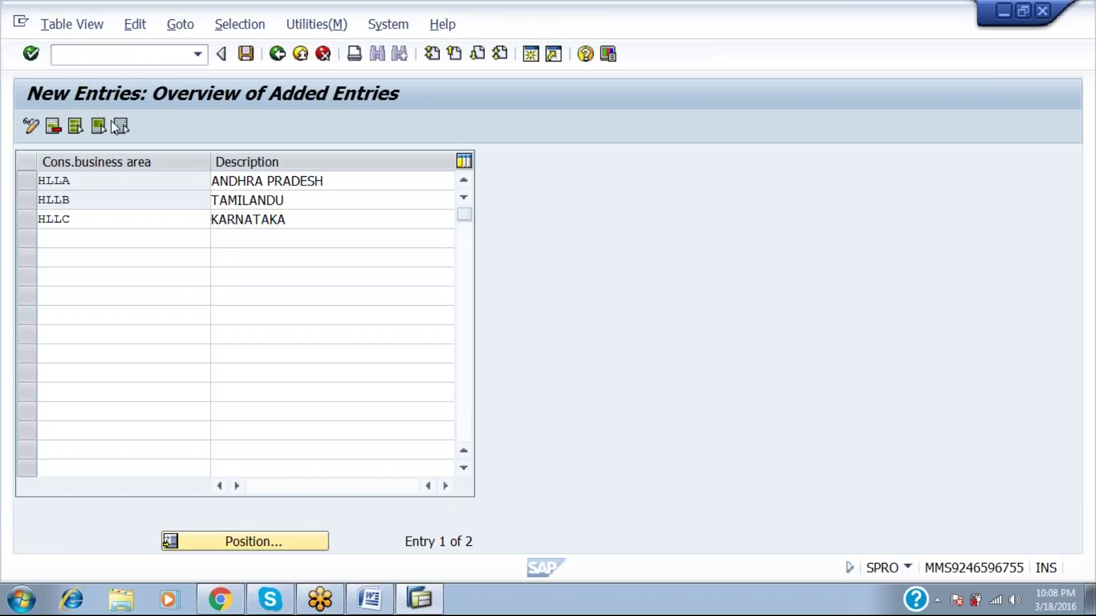
key(Return)
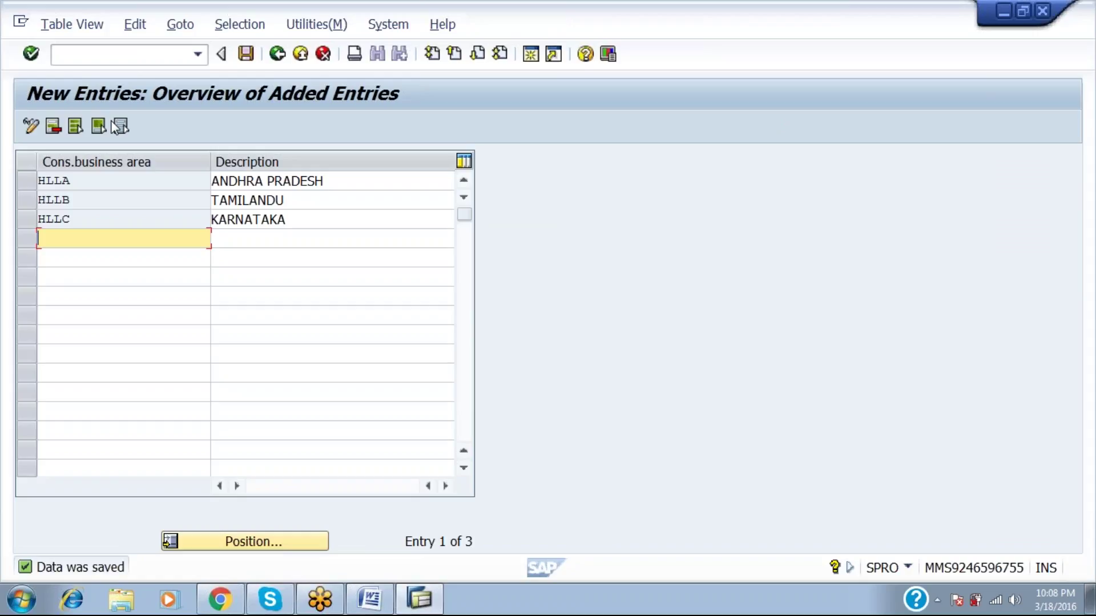
key(alt+Tab)
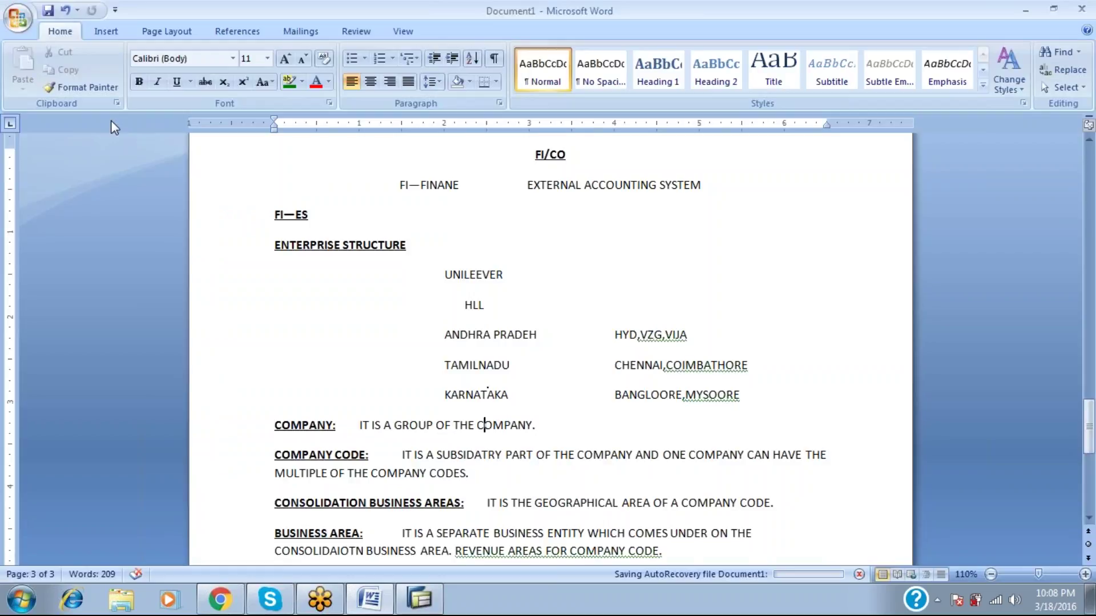
key(alt+Tab)
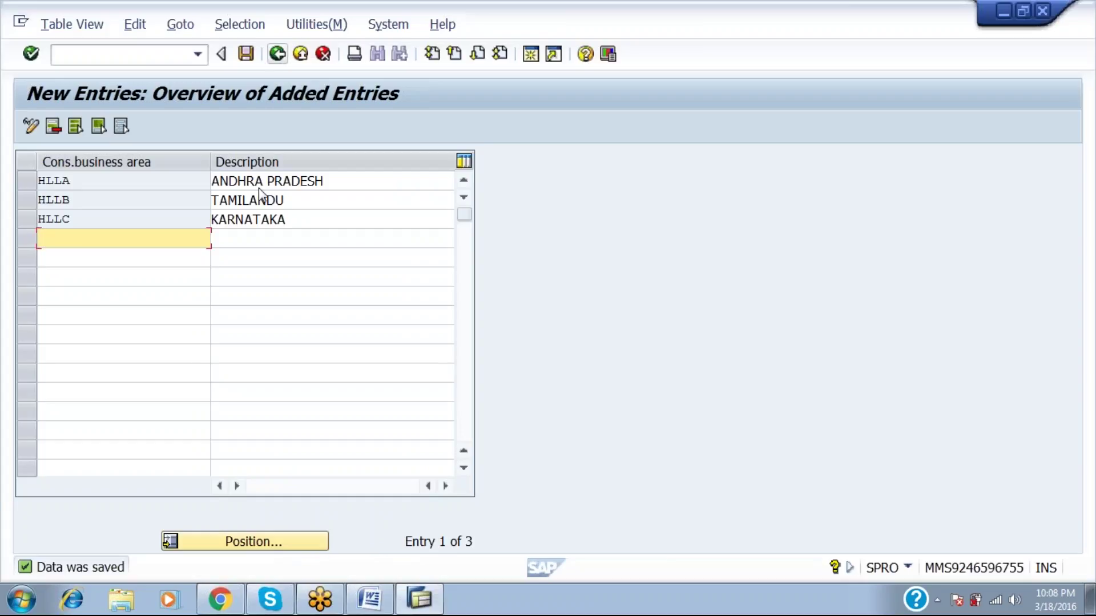
Go back to Display IMG, run Define Business Area, and start new business area entries.
click(277, 54)
click(278, 54)
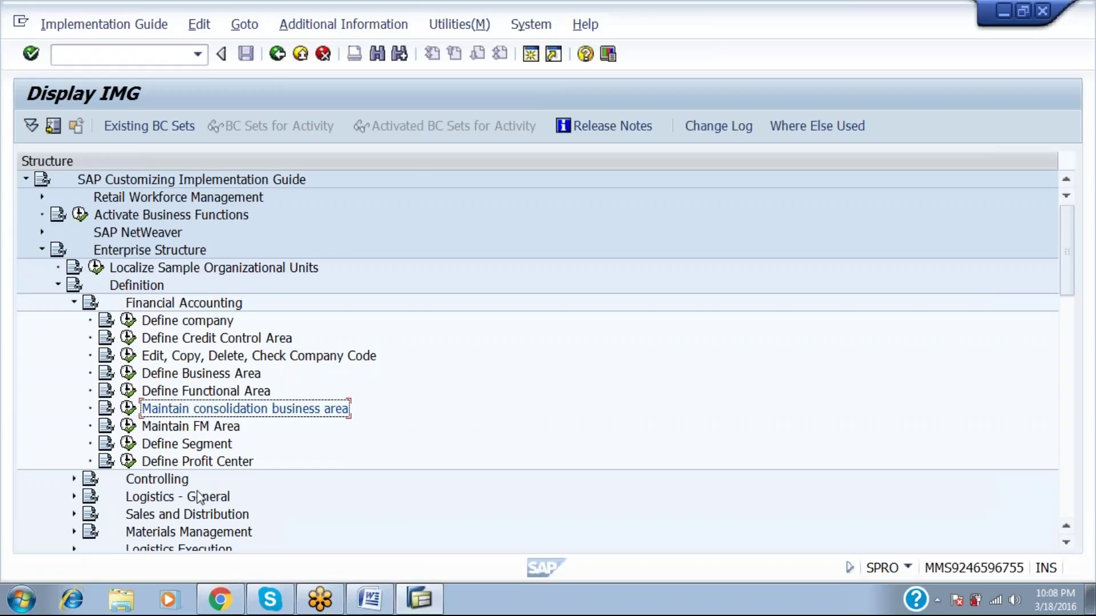
click(204, 380)
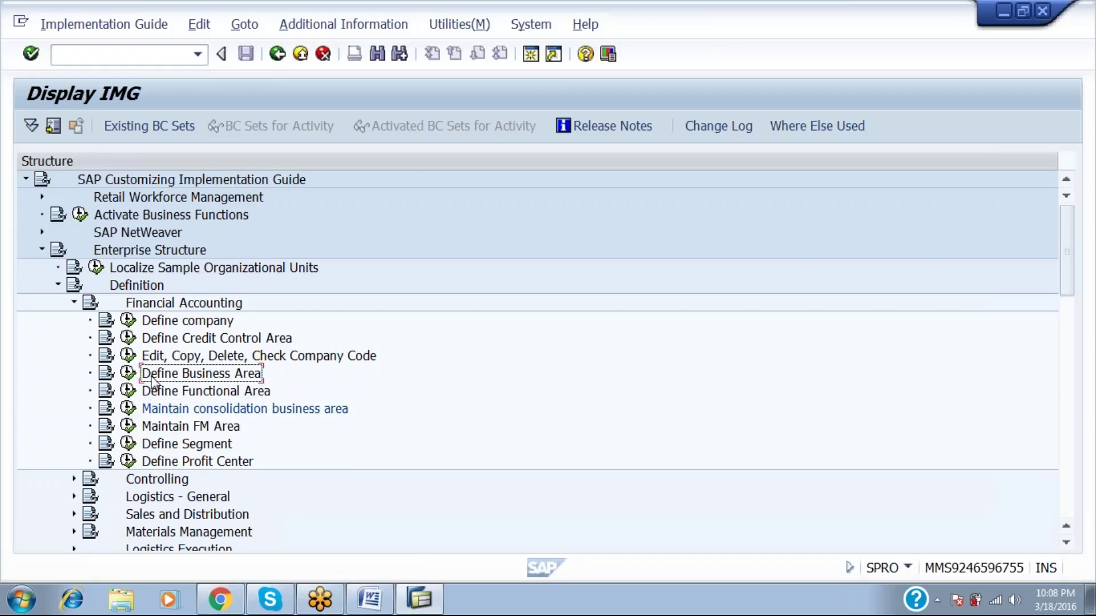
click(128, 374)
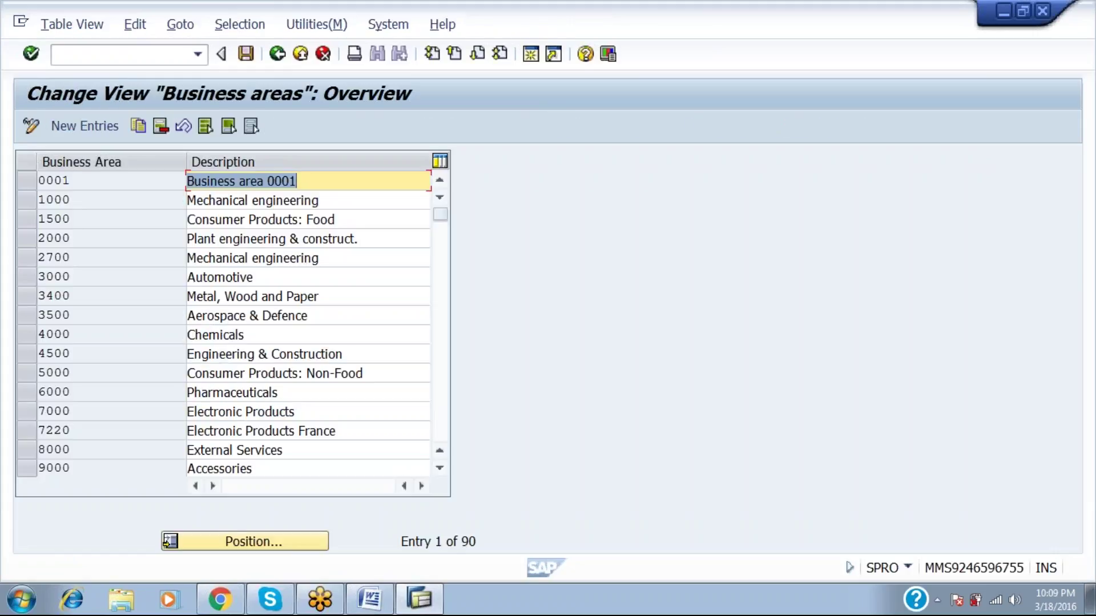
click(90, 127)
Enter business areas HLLA HYDERABAD and HLLB VIZAG.
text(HLLA)
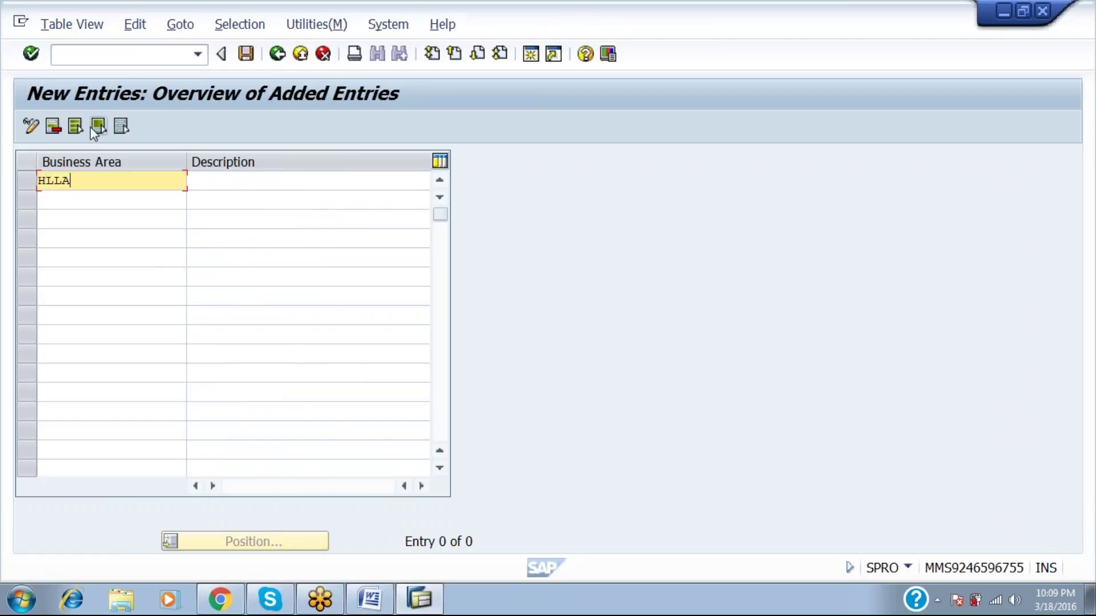
key(Tab)
text(HYDERFABAD)
key(Tab)
text(Z)
key(Tab)
key(shift+Tab)
key(shift+Tab)
text(H)
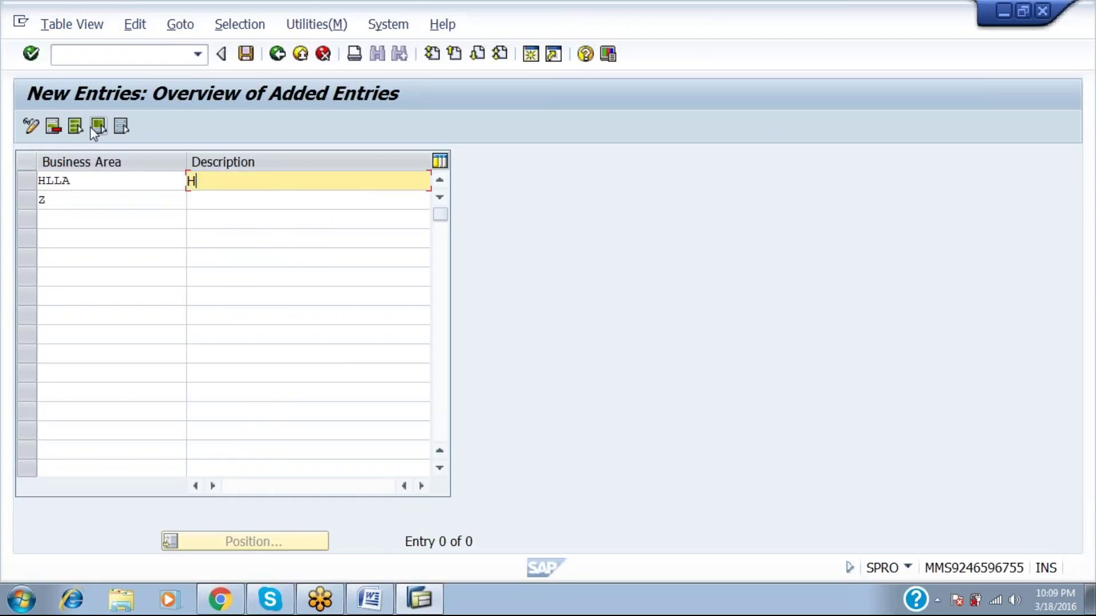
text(YDERA)
key(Down)
key(Tab)
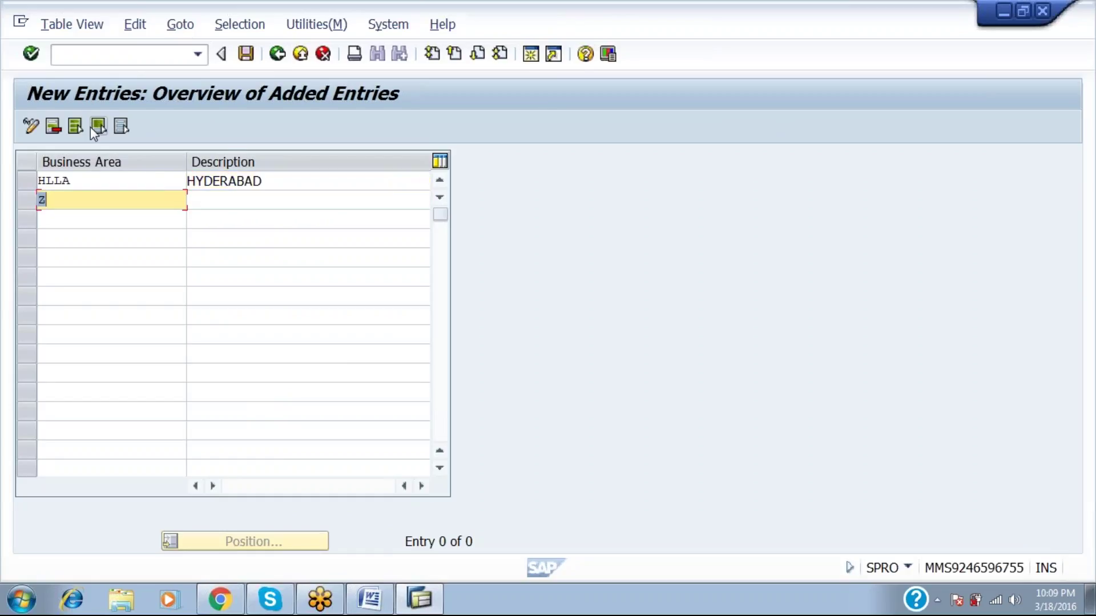
key(BackSpace)
text(HLLB)
key(Tab)
text(VIZAG)
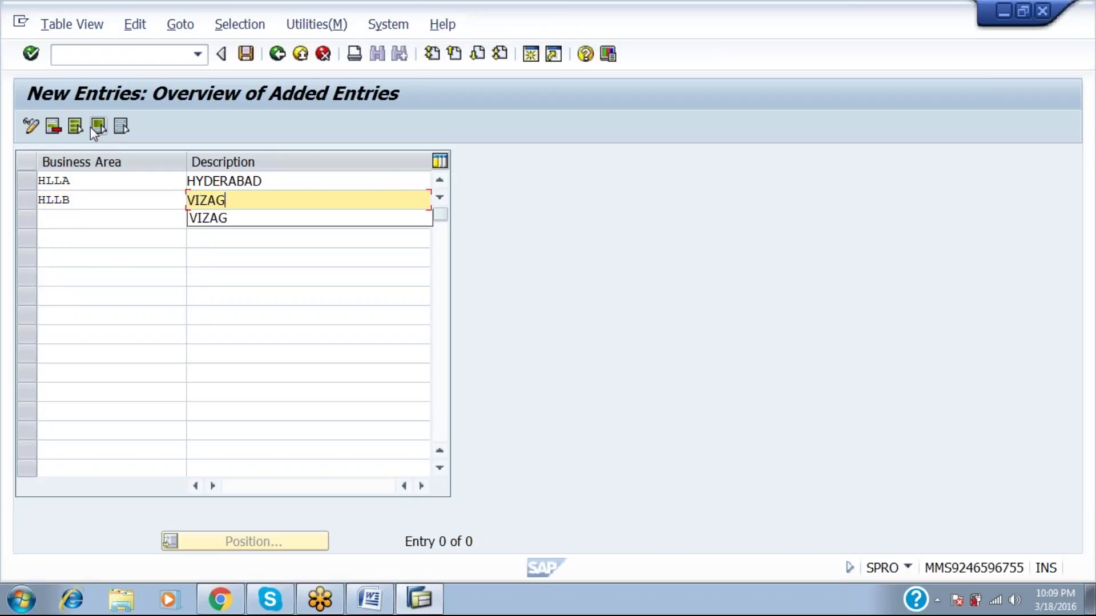
key(Return)
Enter business areas HLLC CHENNAI and HLLD COIMBATHORE.
text(HLLC)
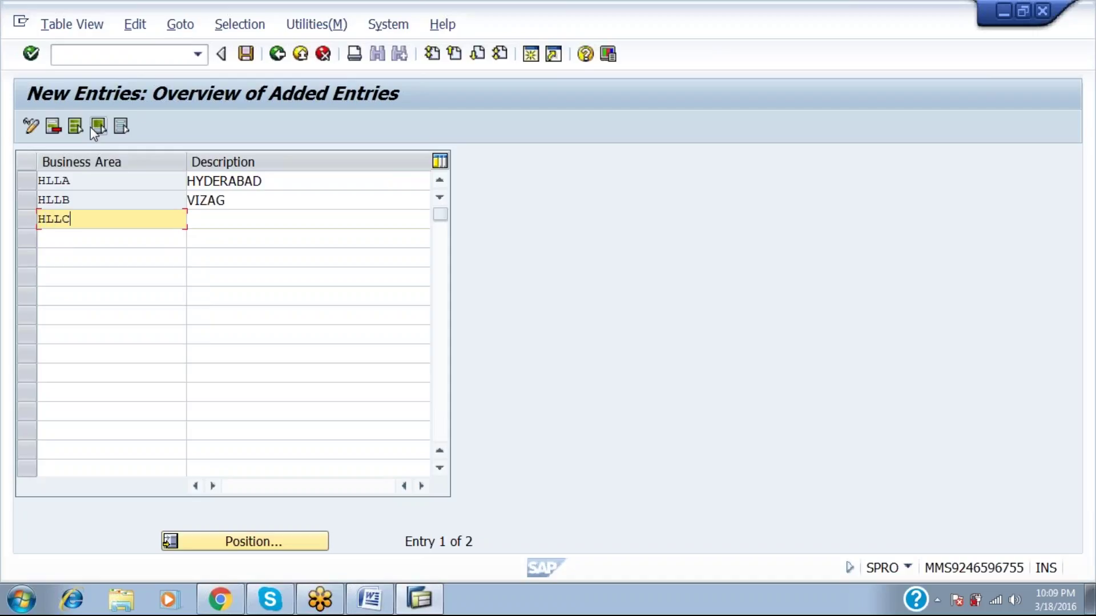
key(Tab)
text(CHENNAI)
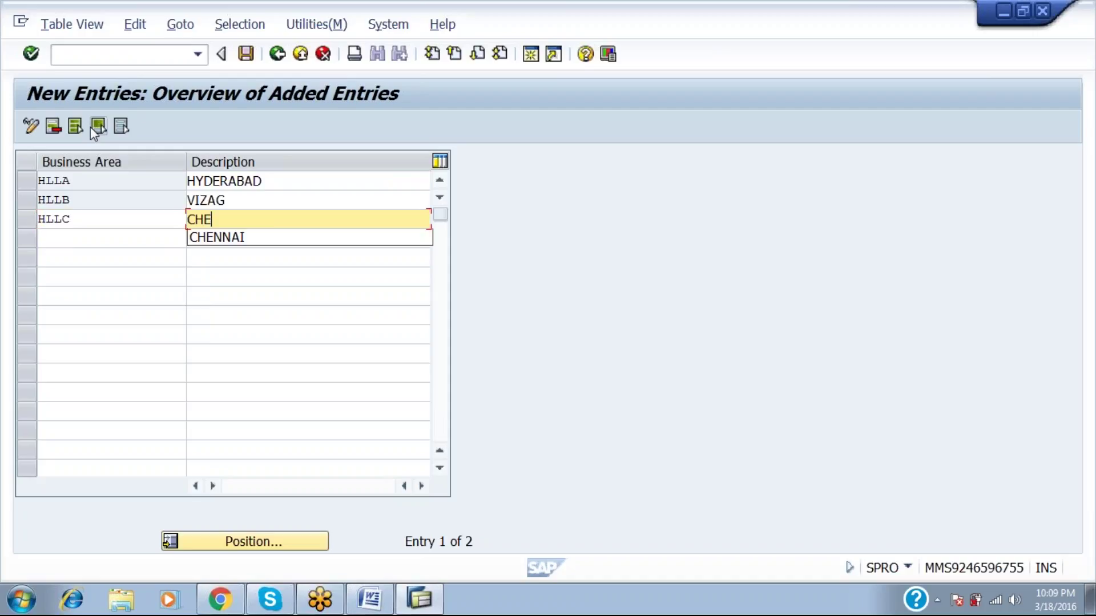
key(Return)
text(HLLD)
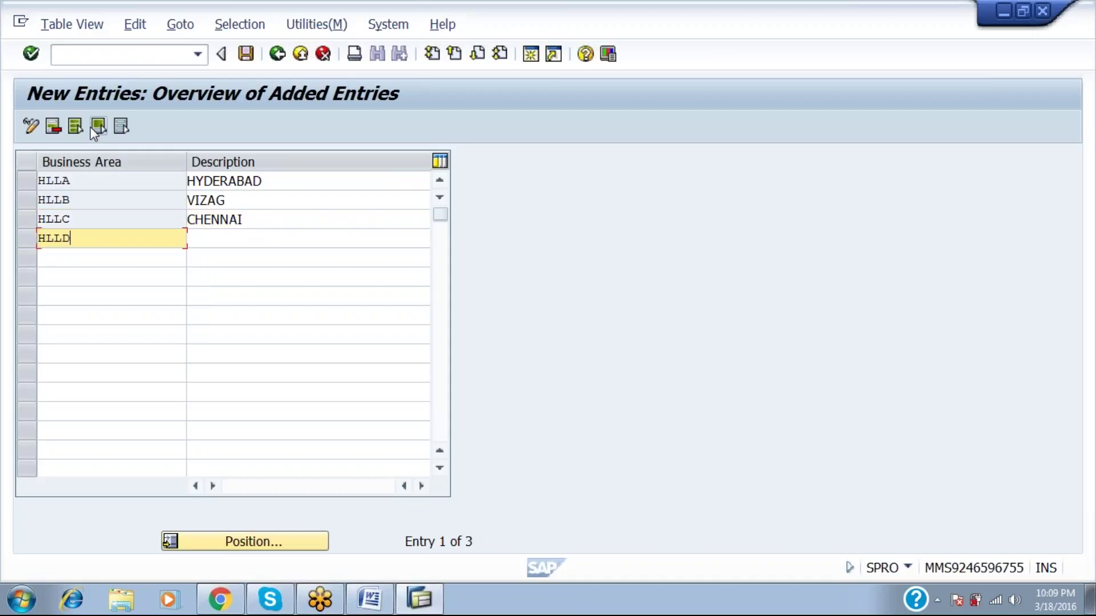
key(Tab)
text(COIMTH)
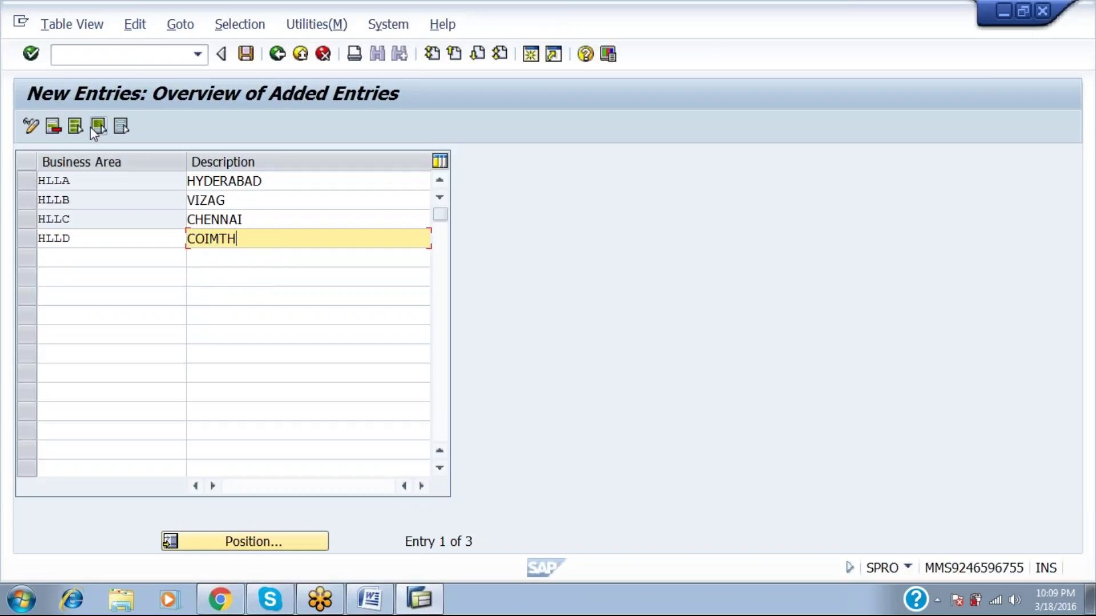
key(BackSpace)
key(BackSpace)
text(BATHORE)
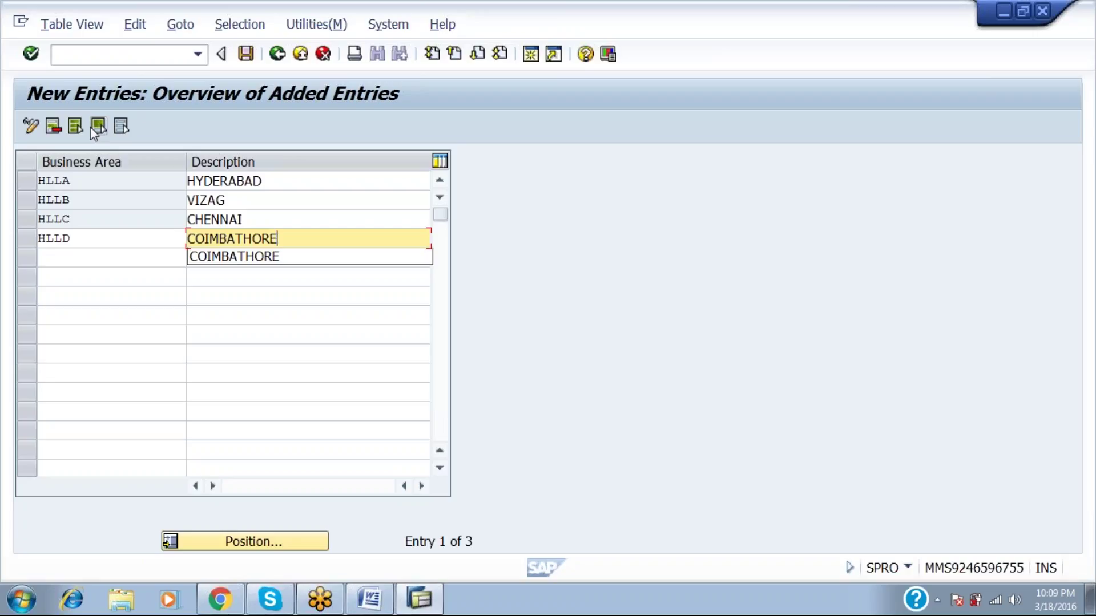
key(Return)
Enter HLLE BANGLOORE and HLLF MYHSOORE, then save the new business areas.
text(HLLE)
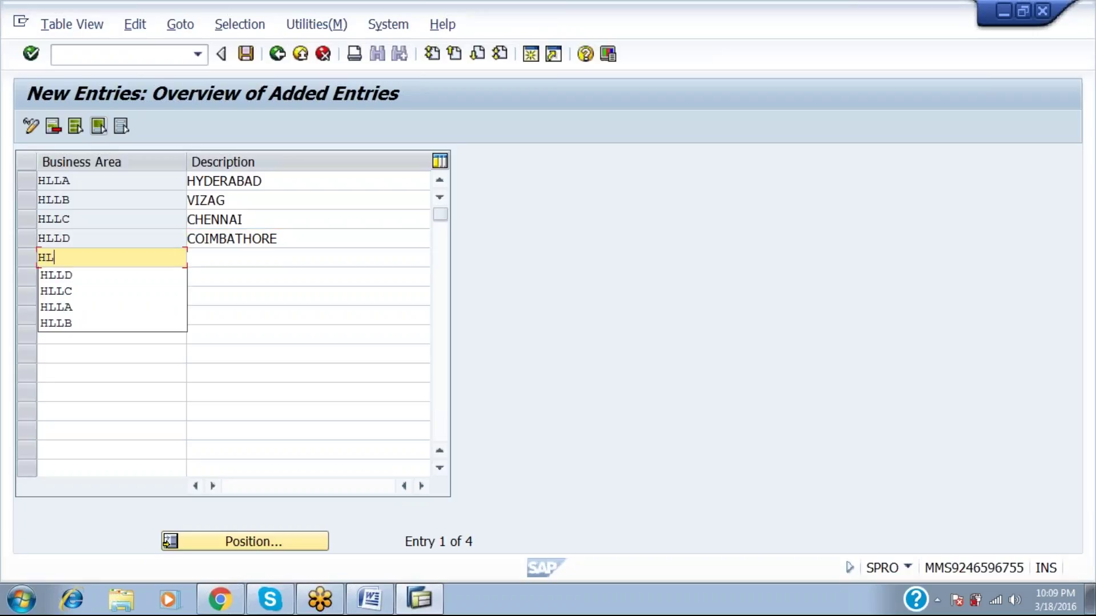
key(Tab)
text(BANGLOORE)
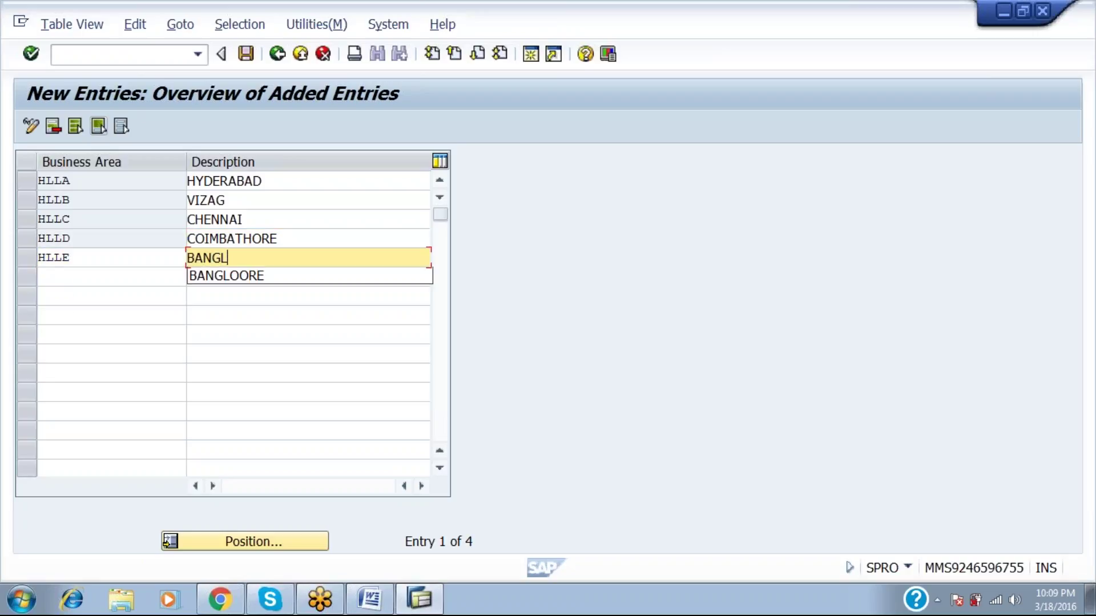
key(Return)
text(HLLF)
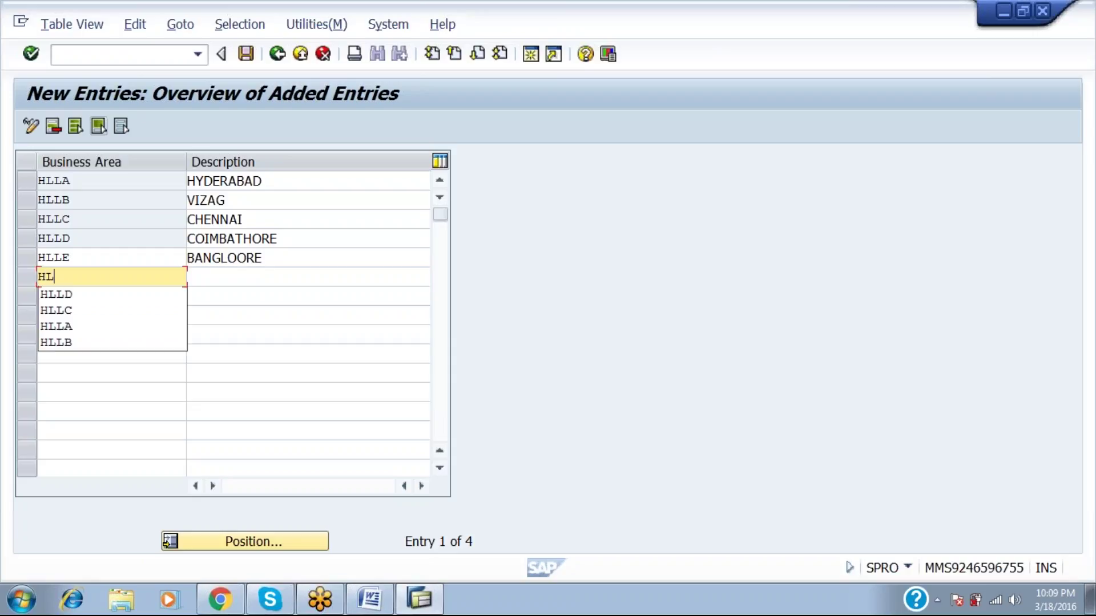
key(Tab)
text(MYHSOORE)
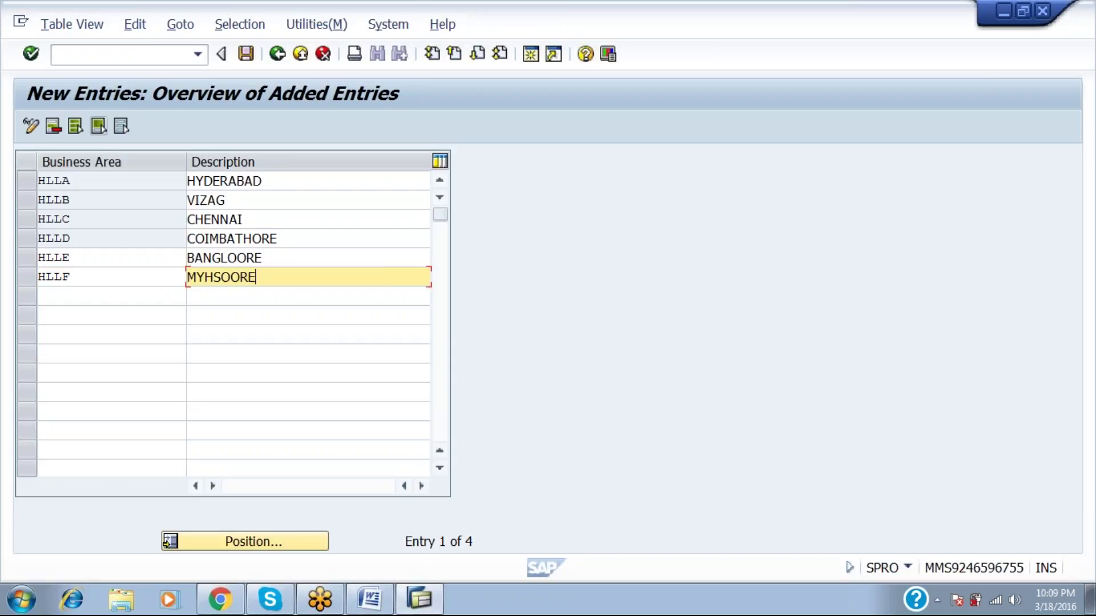
click(245, 55)
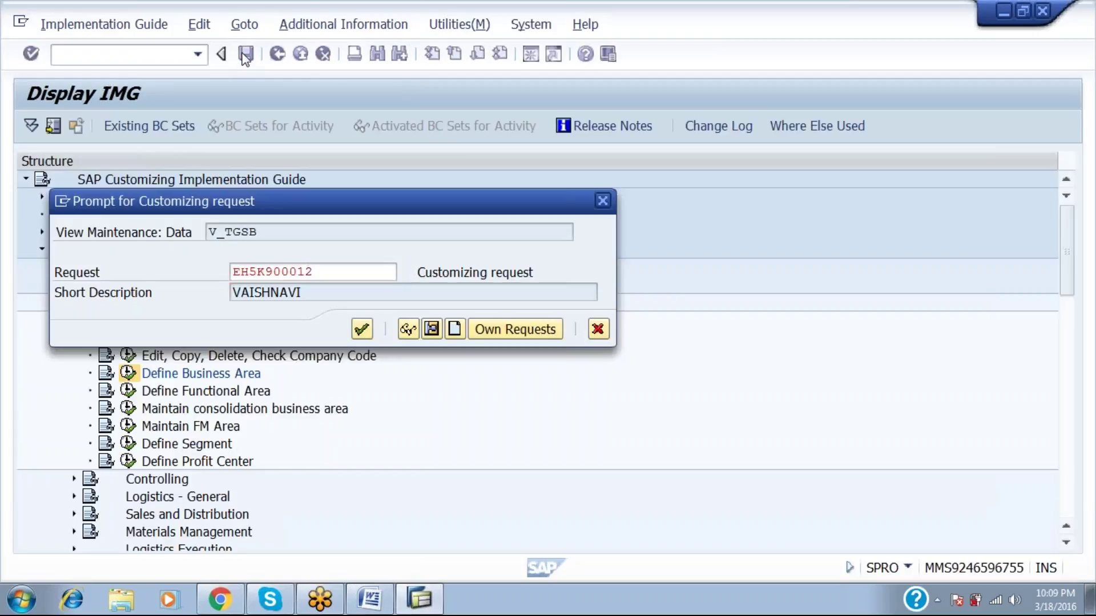
Confirm the customizing request so business areas HLLA through HLLF are stored.
key(Return)
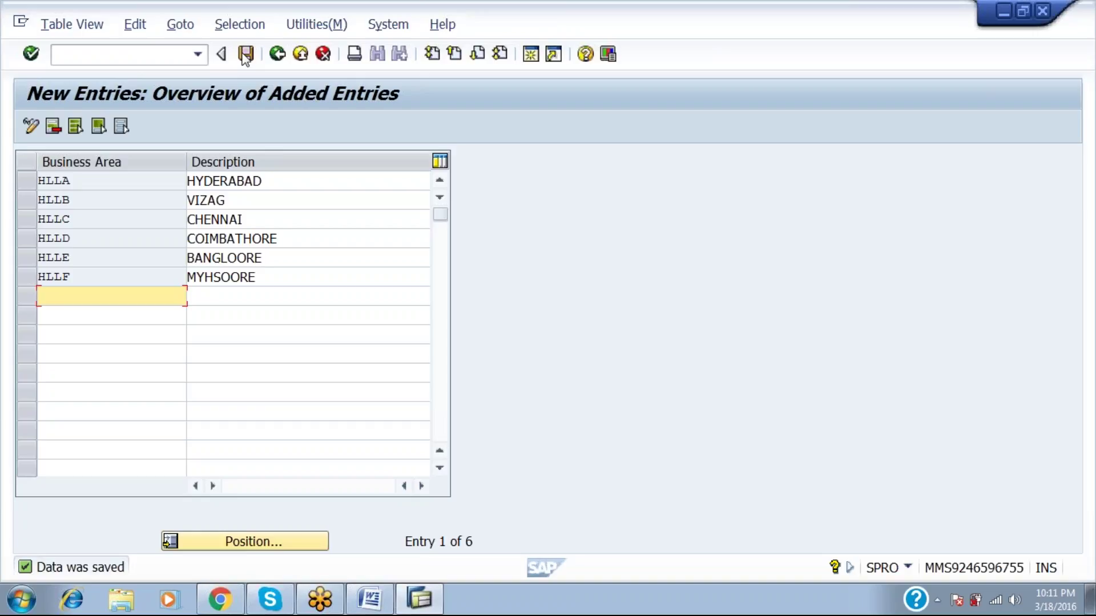
Return to the IMG tree, collapse Definition, and expand Assignment › Financial Accounting.
click(278, 54)
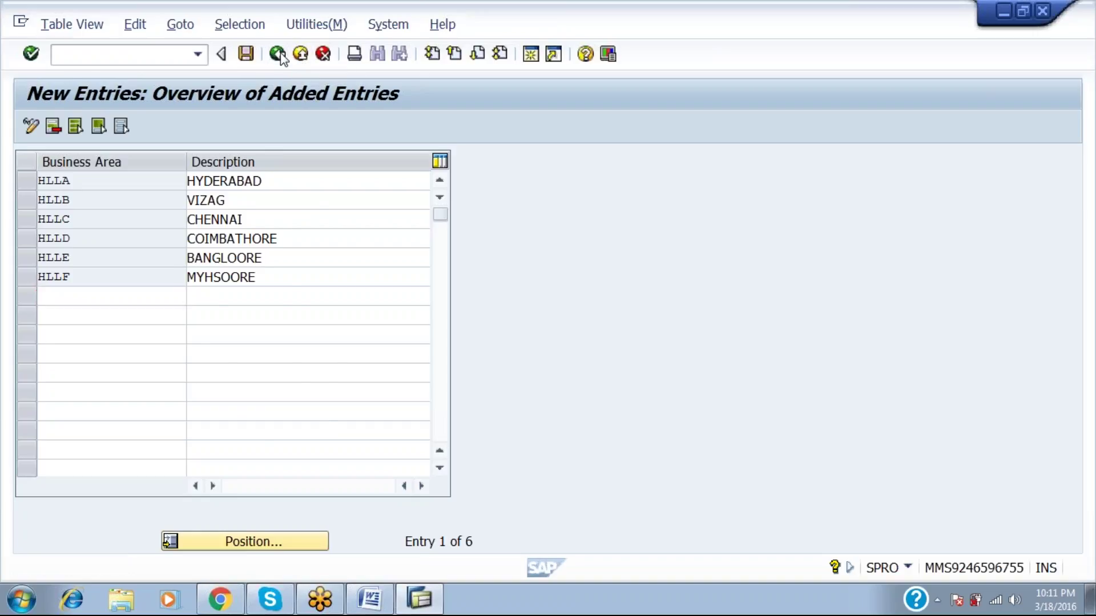
click(278, 54)
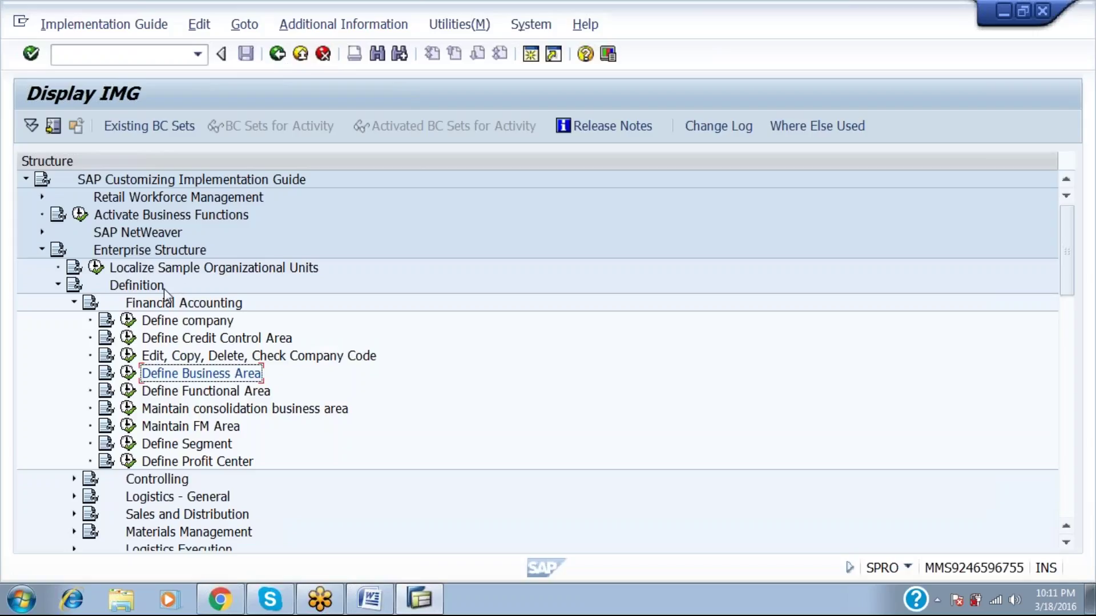
click(74, 302)
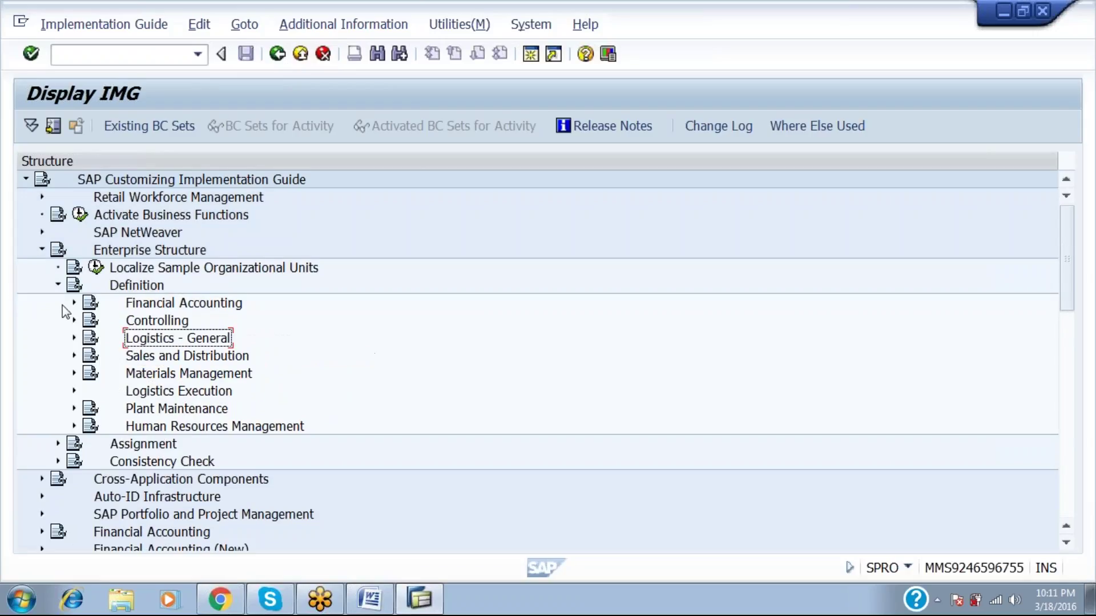
click(59, 285)
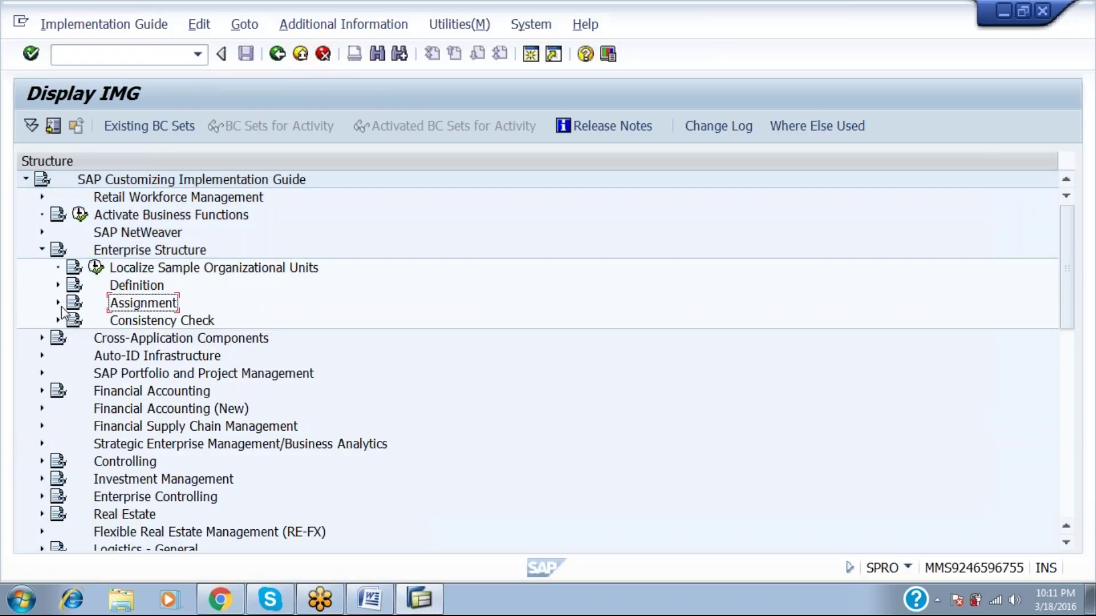
click(61, 307)
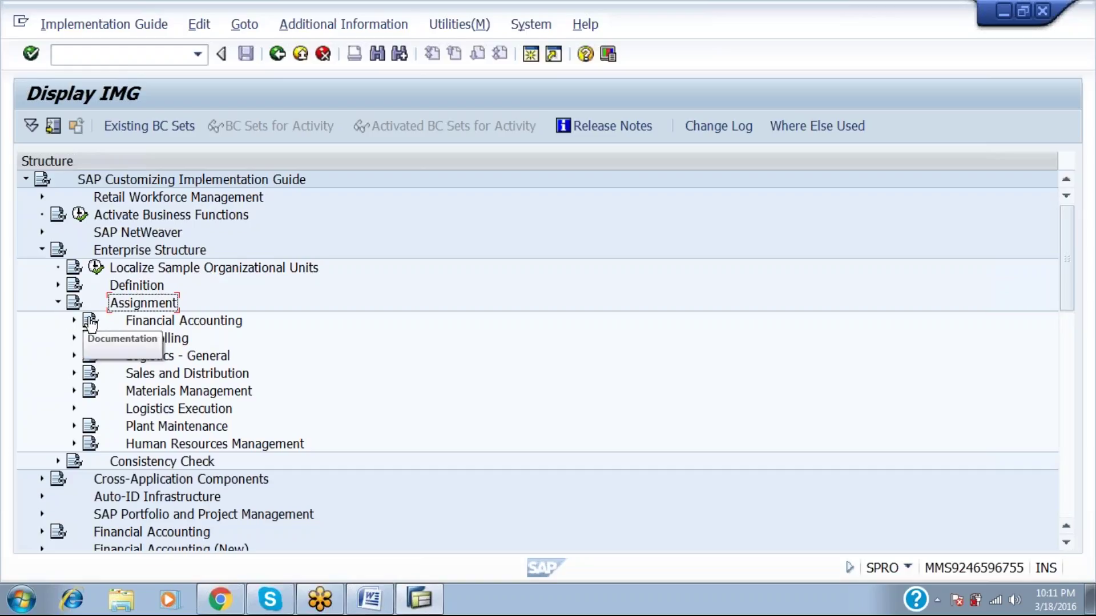
click(75, 321)
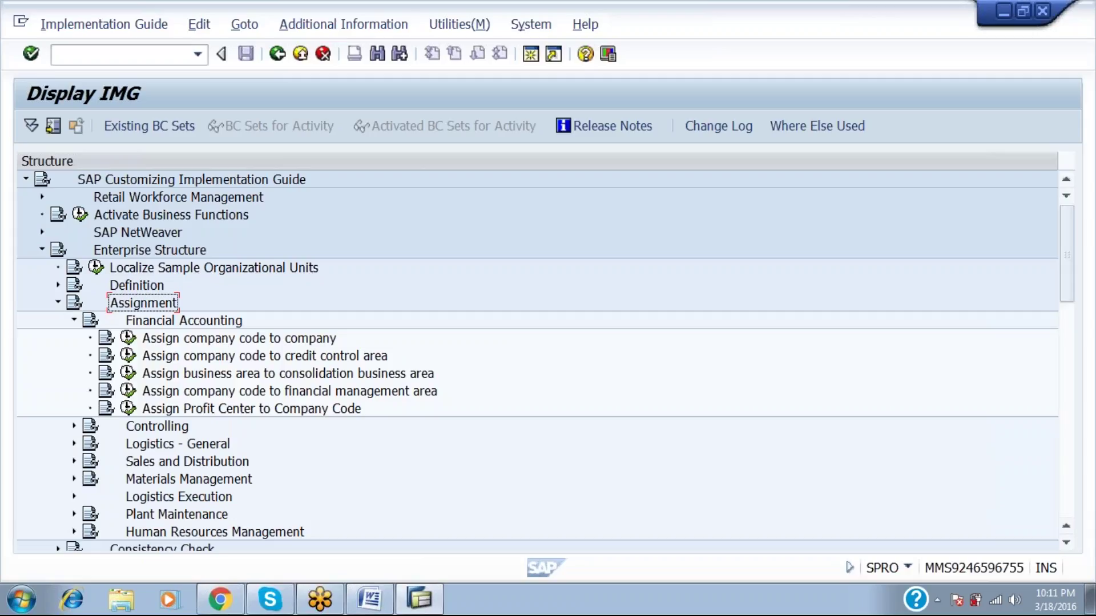
In Assign company code to company, locate HLL1, enter company UNI123, and save.
click(126, 340)
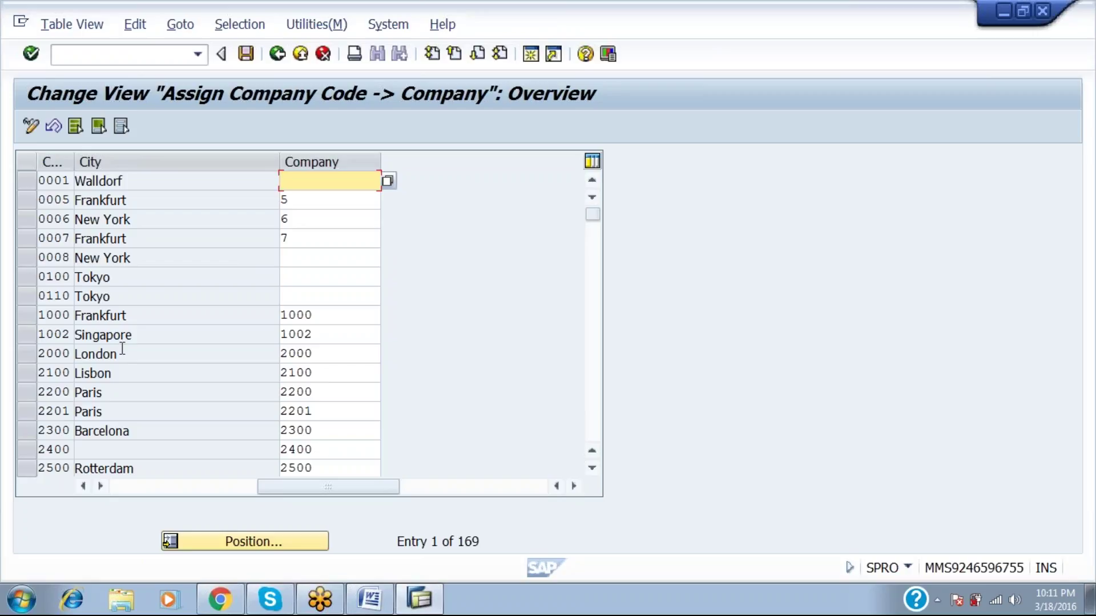
click(183, 539)
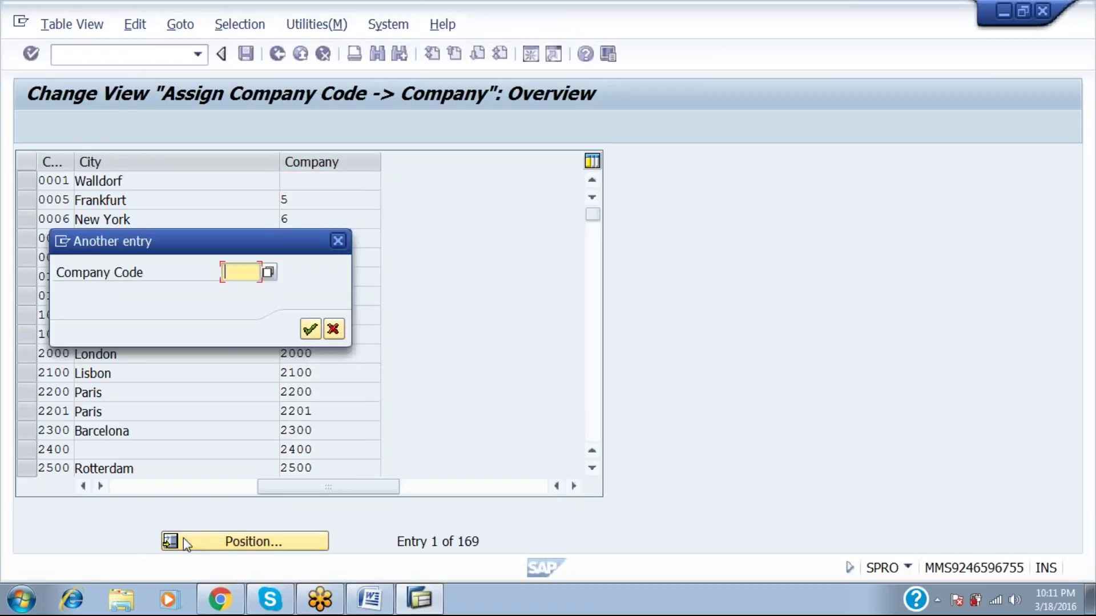
text(HLL1)
key(Return)
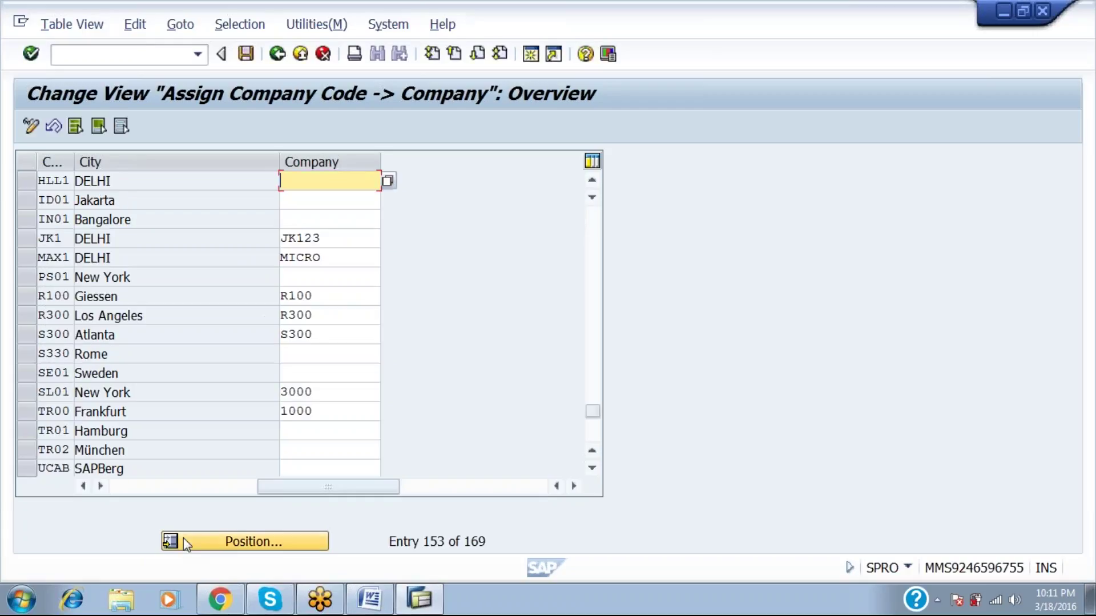
click(88, 484)
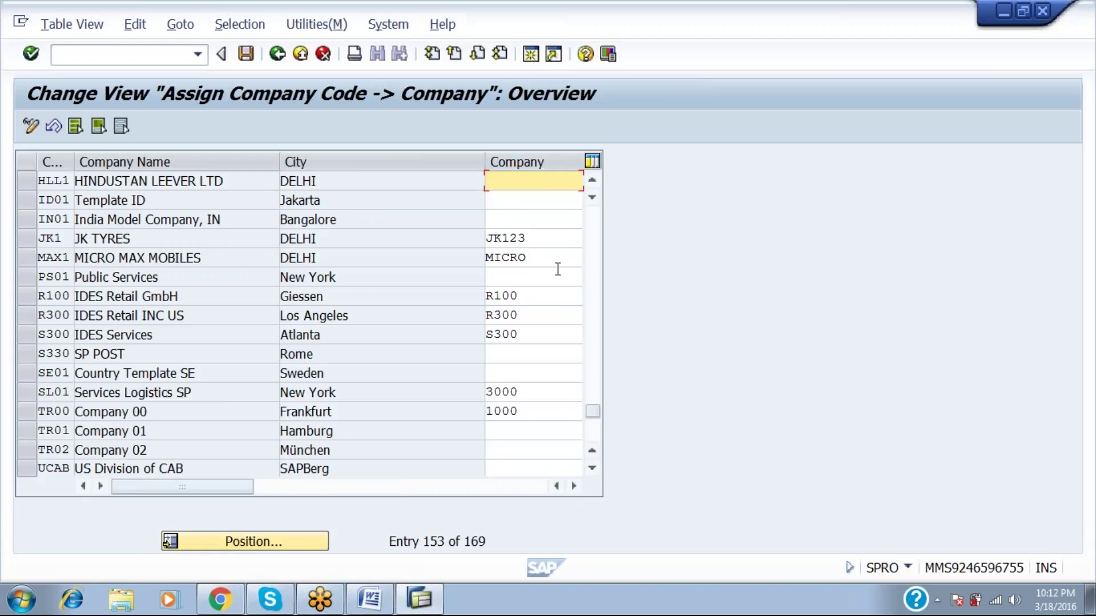
text(UN)
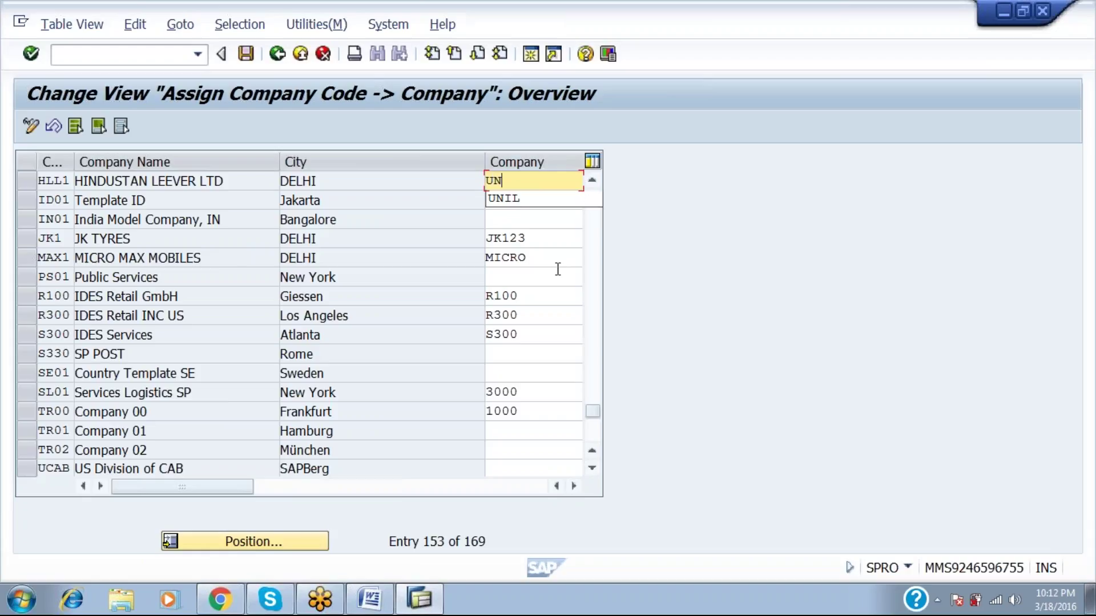
text(I123)
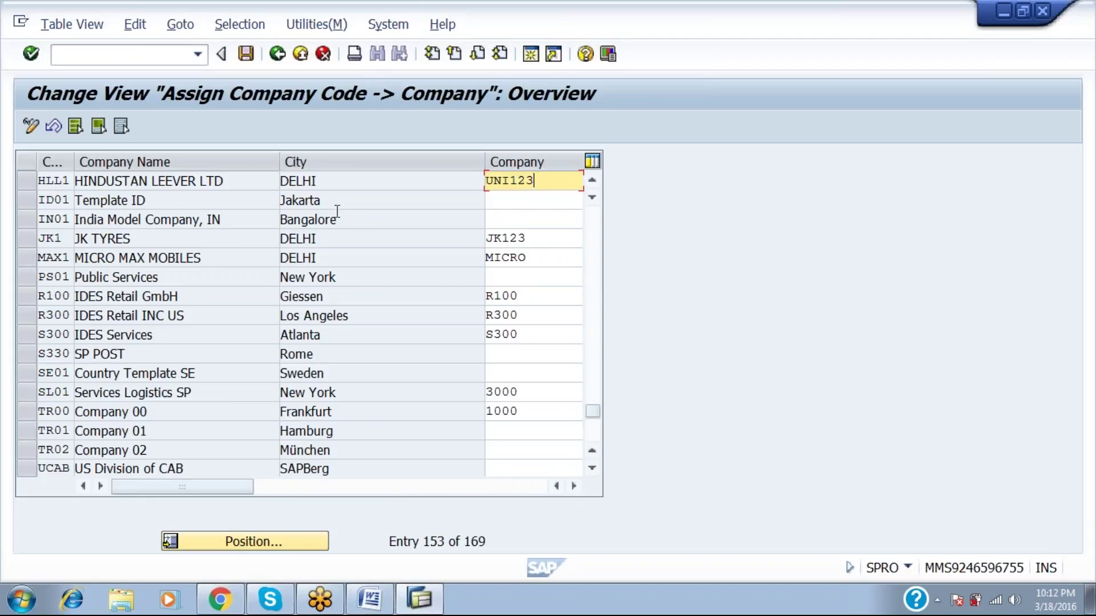
click(246, 54)
Confirm the customizing request, then run Assign business area to consolidation business area from the IMG.
key(Return)
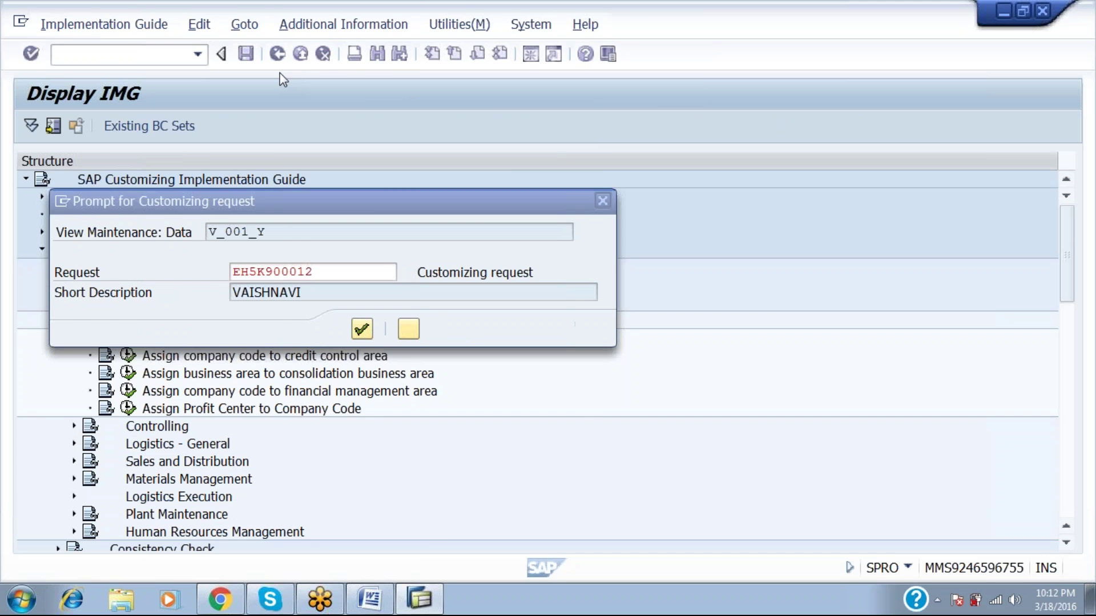
click(278, 54)
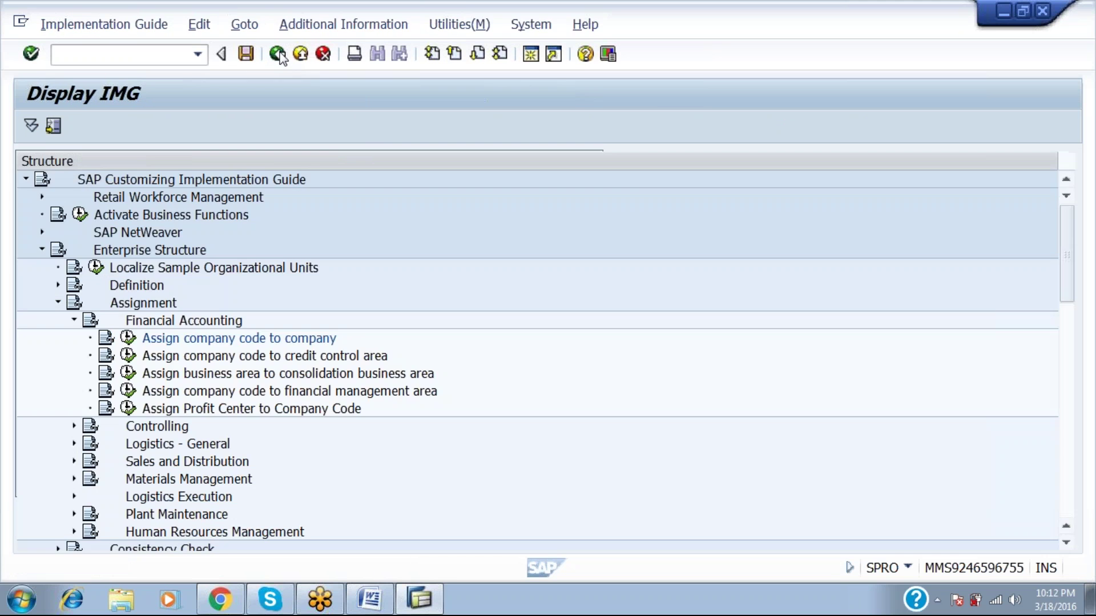
click(174, 378)
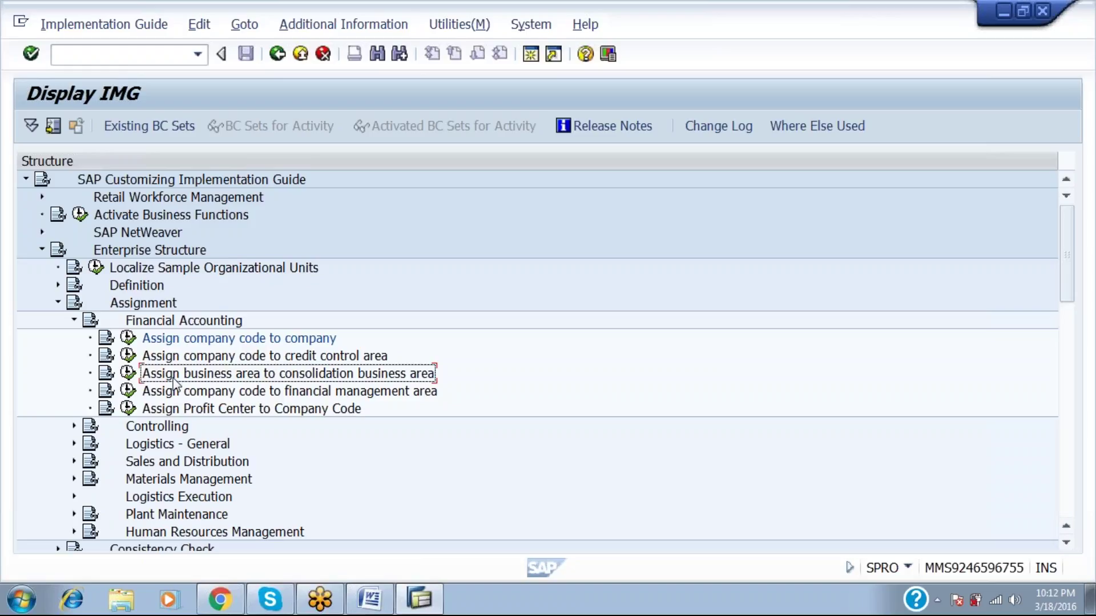
click(128, 373)
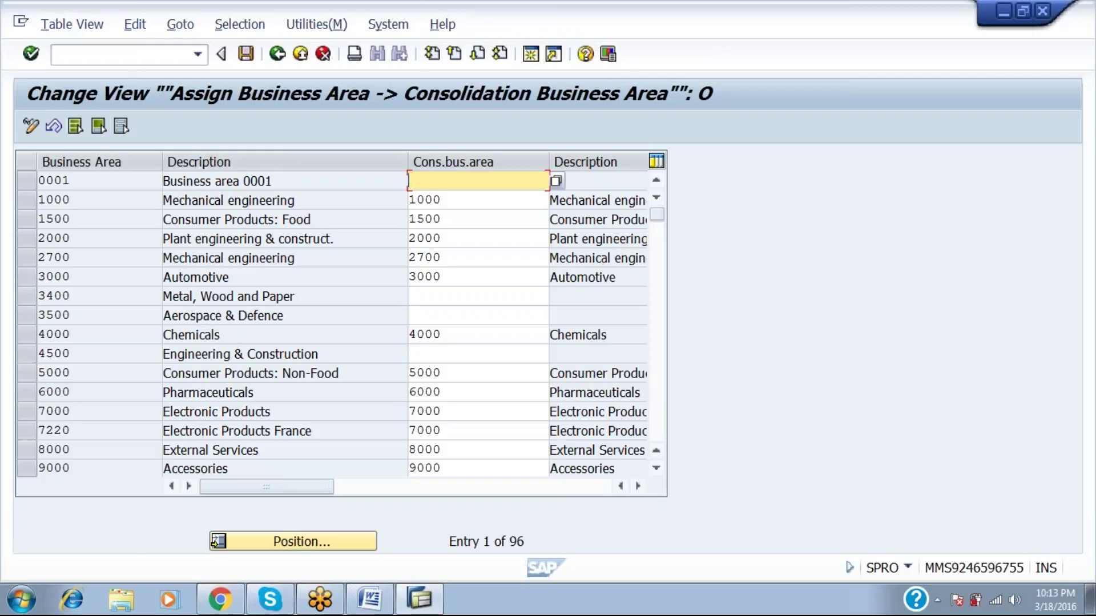
Position the assignment table on business area HLLA to show rows HLLA–HLLF.
click(264, 543)
text(HLLA)
key(Return)
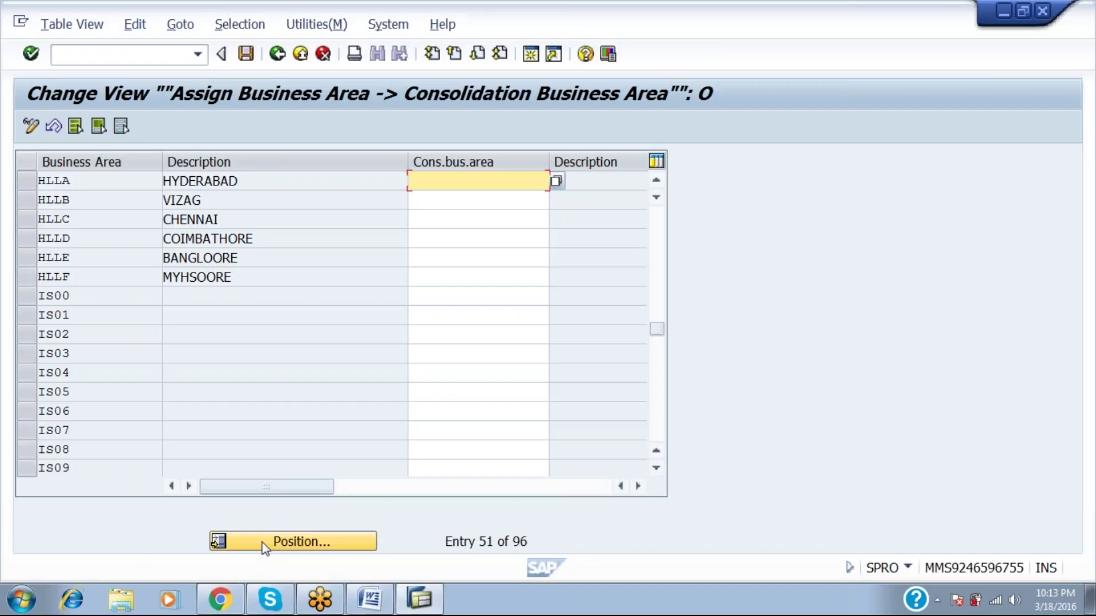
Enter consolidation business area HLLA for HLLA and HLLB, correcting the invalid HLL1.
text(HLL1)
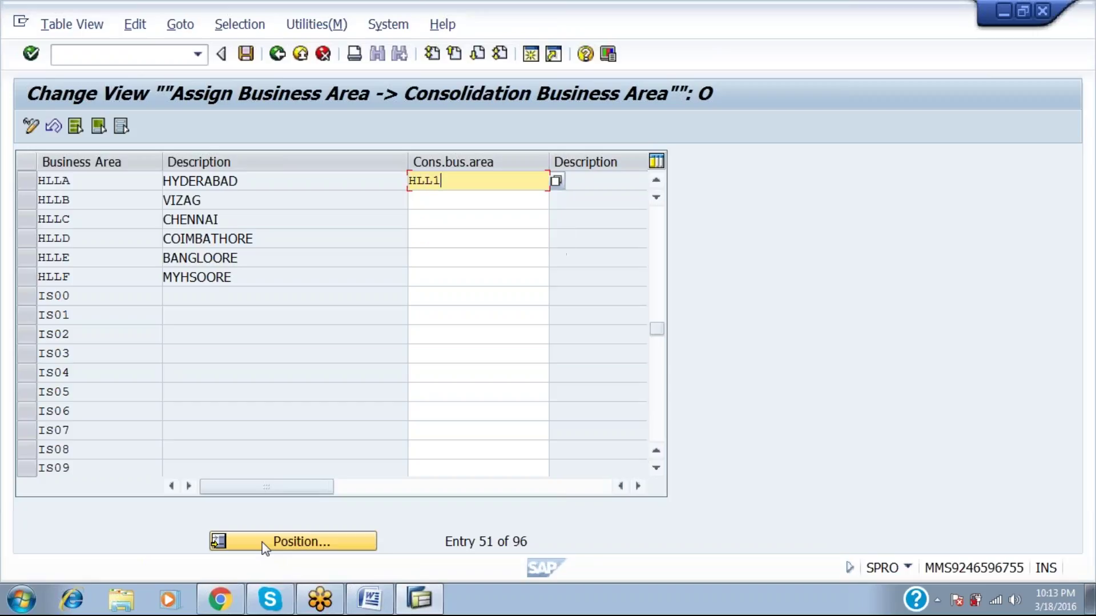
key(Return)
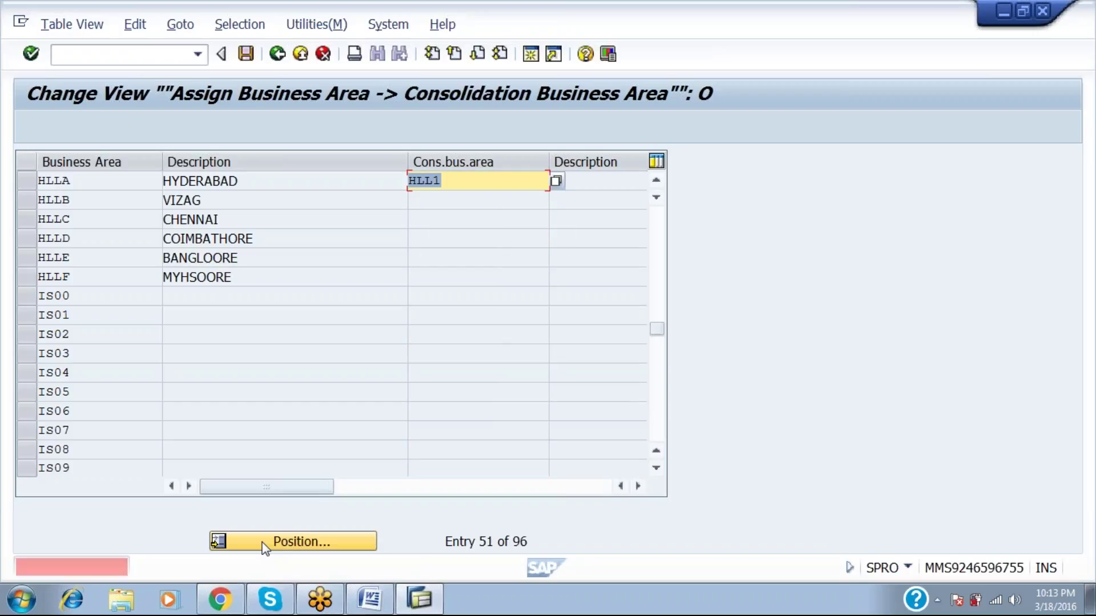
key(BackSpace)
text(A)
key(Return)
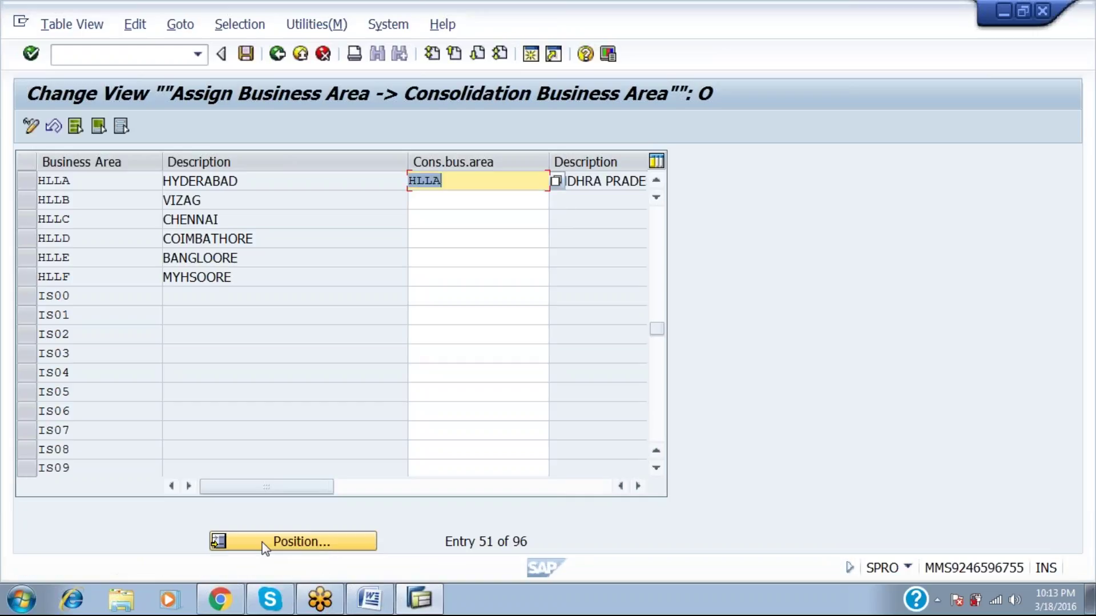
click(430, 201)
text(HLLA)
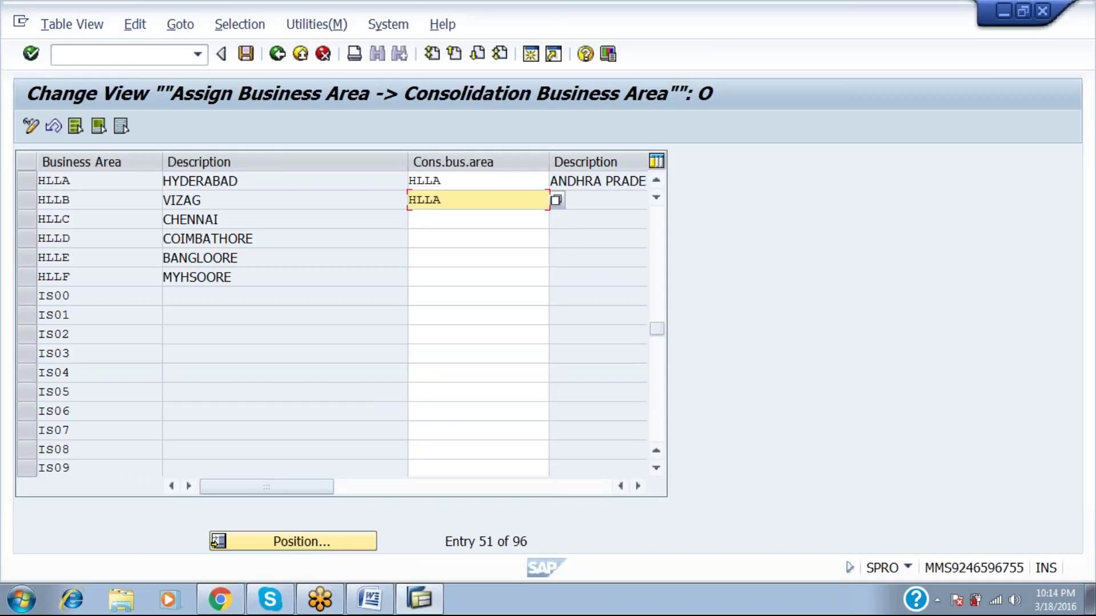
Assign HLLC and HLLD to HLLB, and HLLE and HLLF to HLLC.
click(430, 219)
text(HJ)
key(BackSpace)
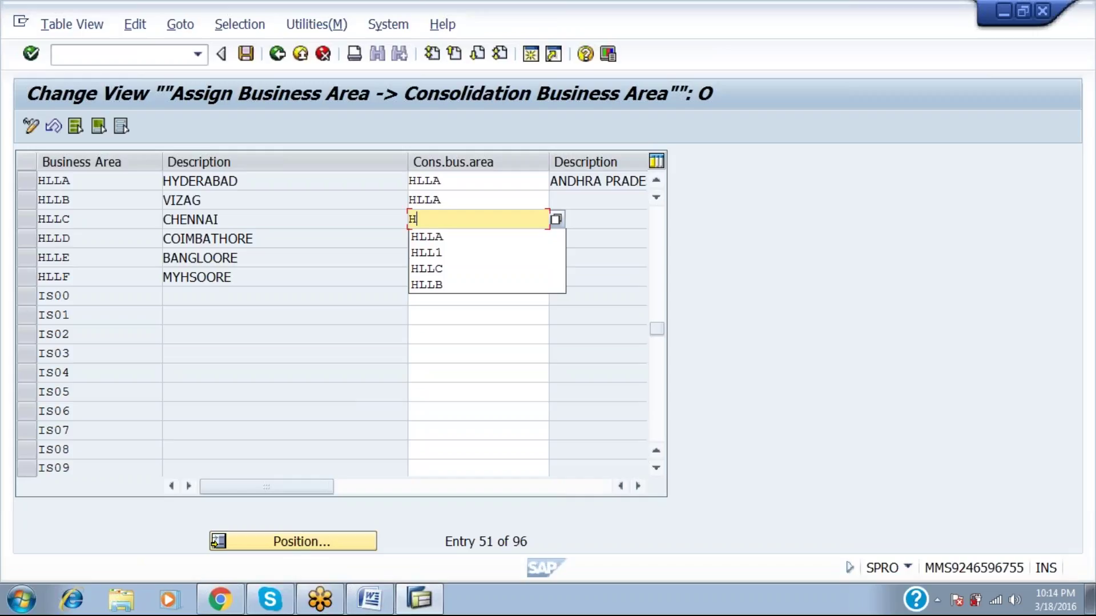
text(LLB)
click(425, 200)
key(Tab)
key(Tab)
text(HLLB)
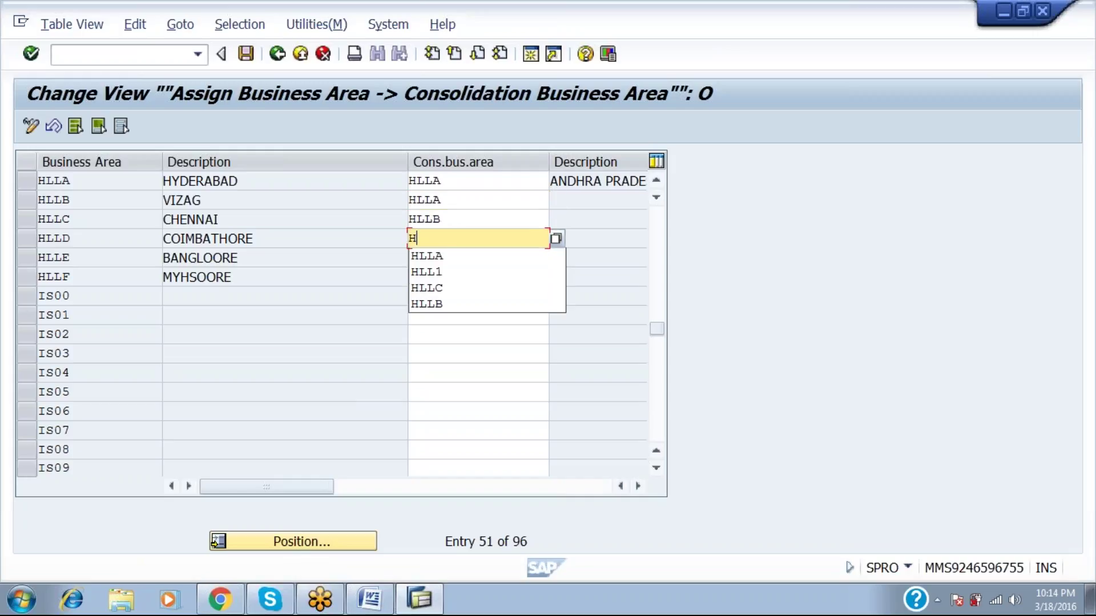
key(Tab)
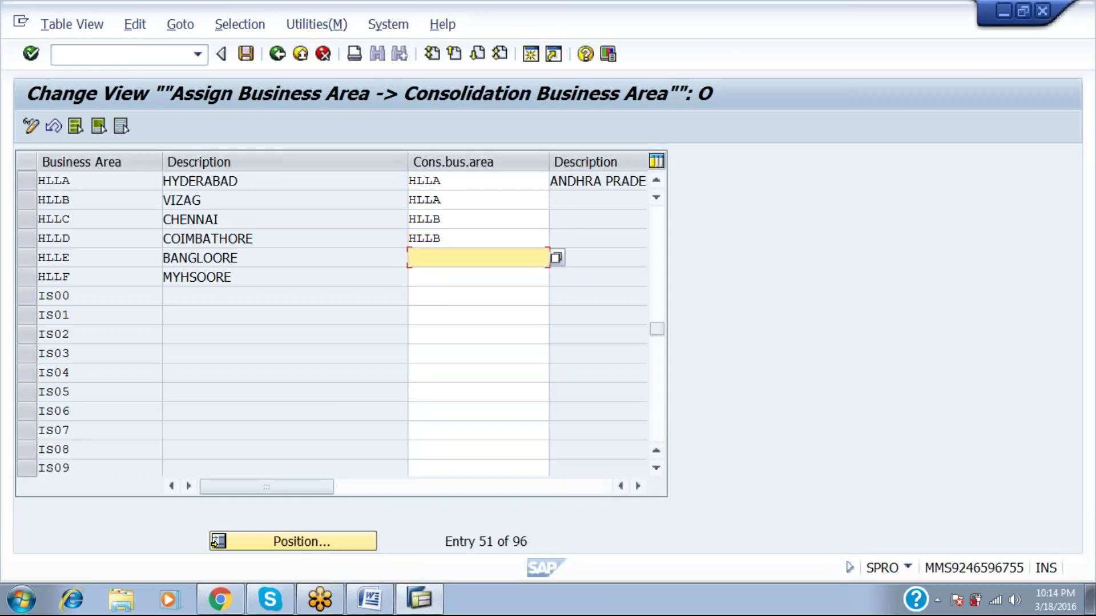
text(HLLC)
key(Tab)
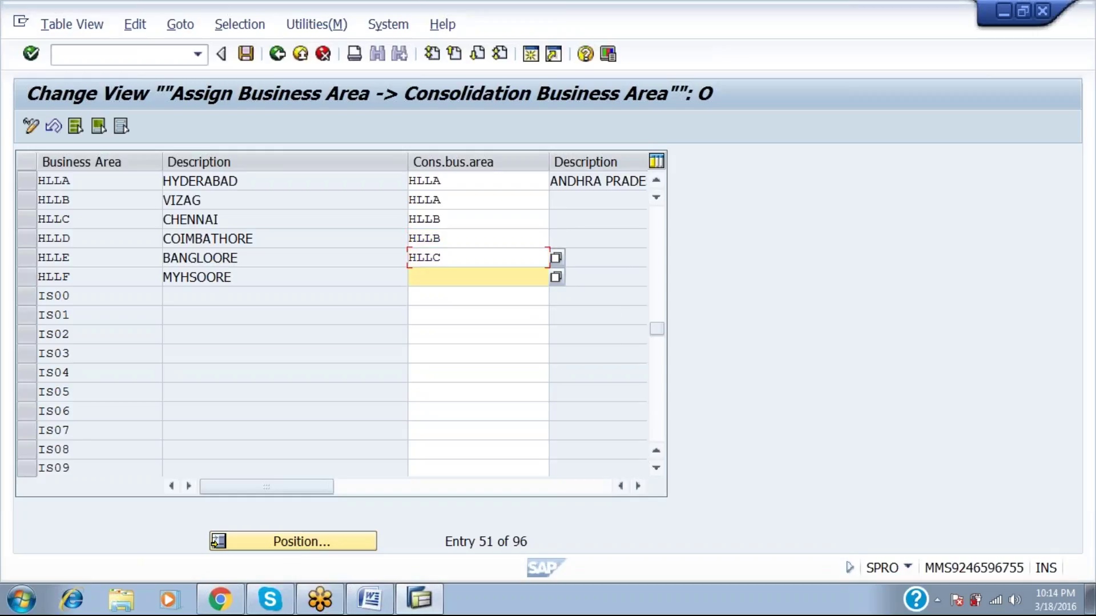
text(HLLC)
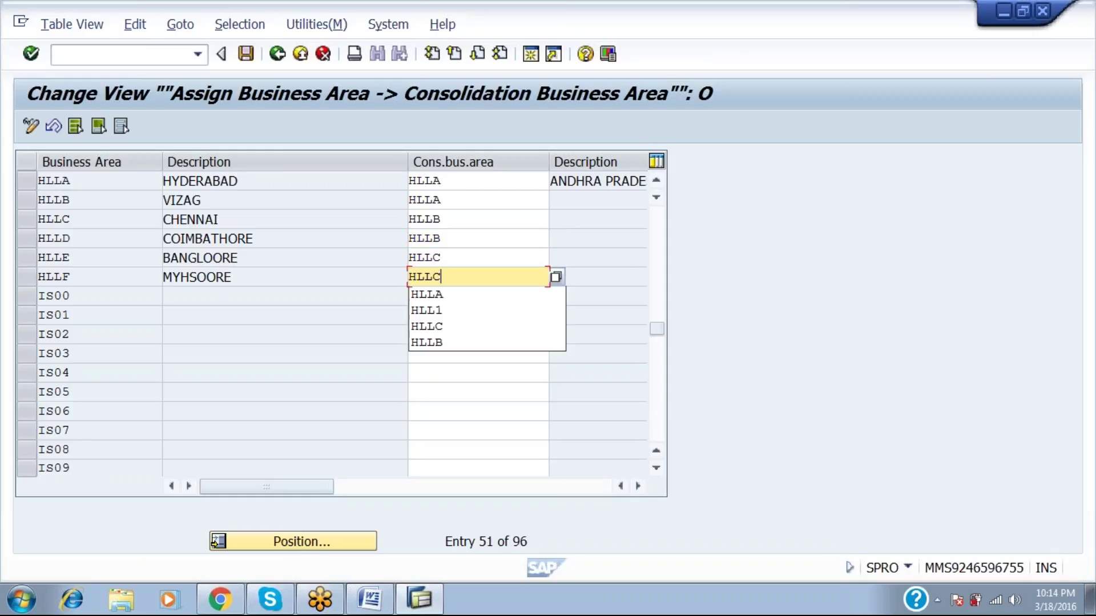
key(Page_Down)
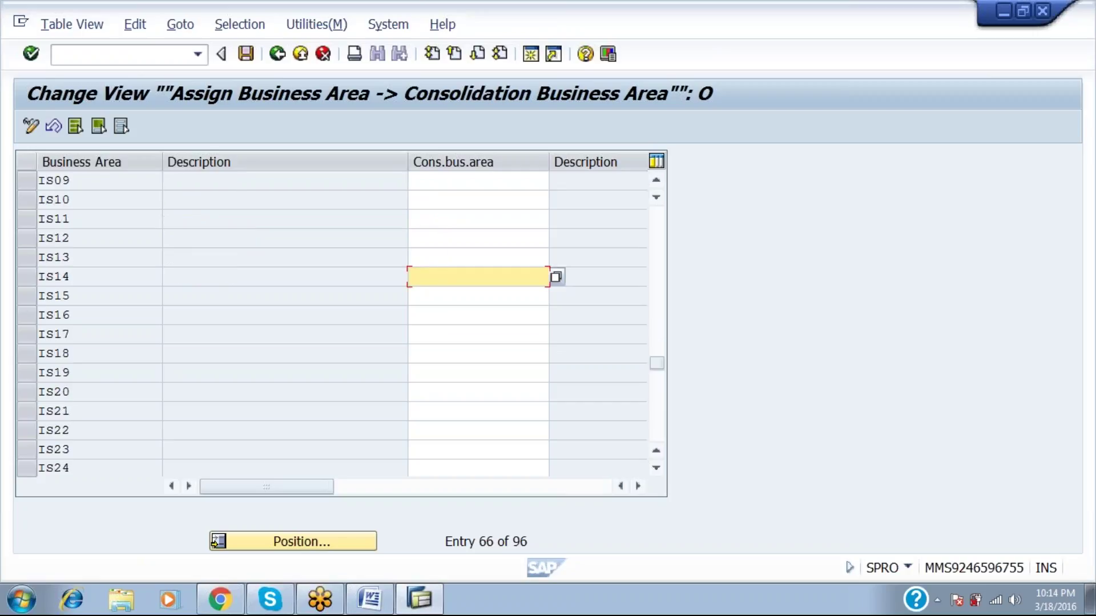
Page back up to review HLLA–HLLF paired with consolidation areas HLLA, HLLB and HLLC.
key(Page_Up)
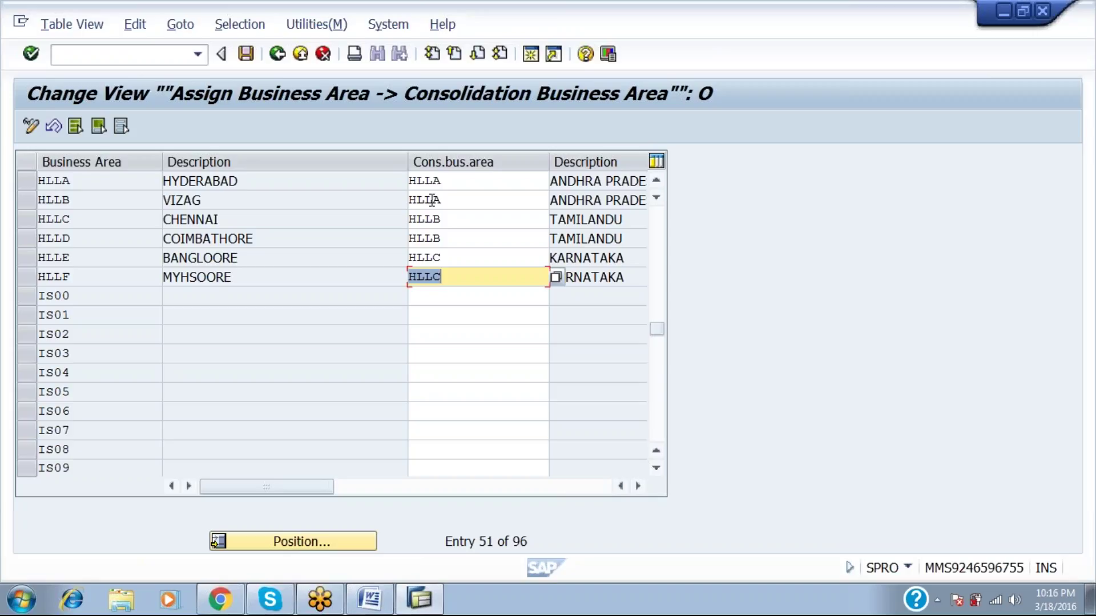
Minimize the SAP window to reveal the FI/CO notes in Word.
click(990, 22)
click(999, 14)
click(1070, 34)
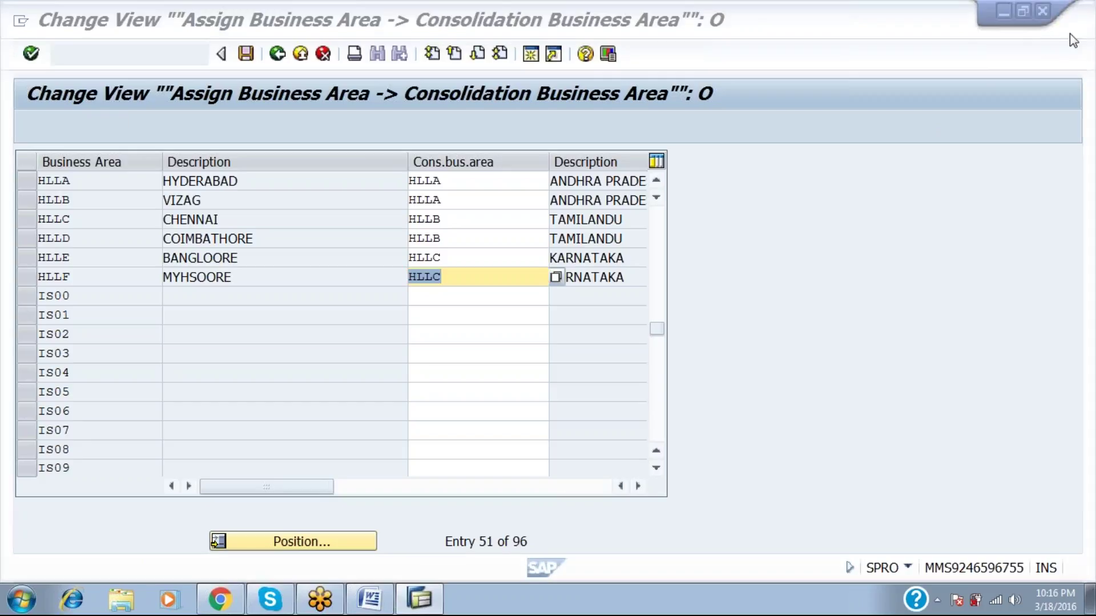
click(1001, 7)
click(1008, 8)
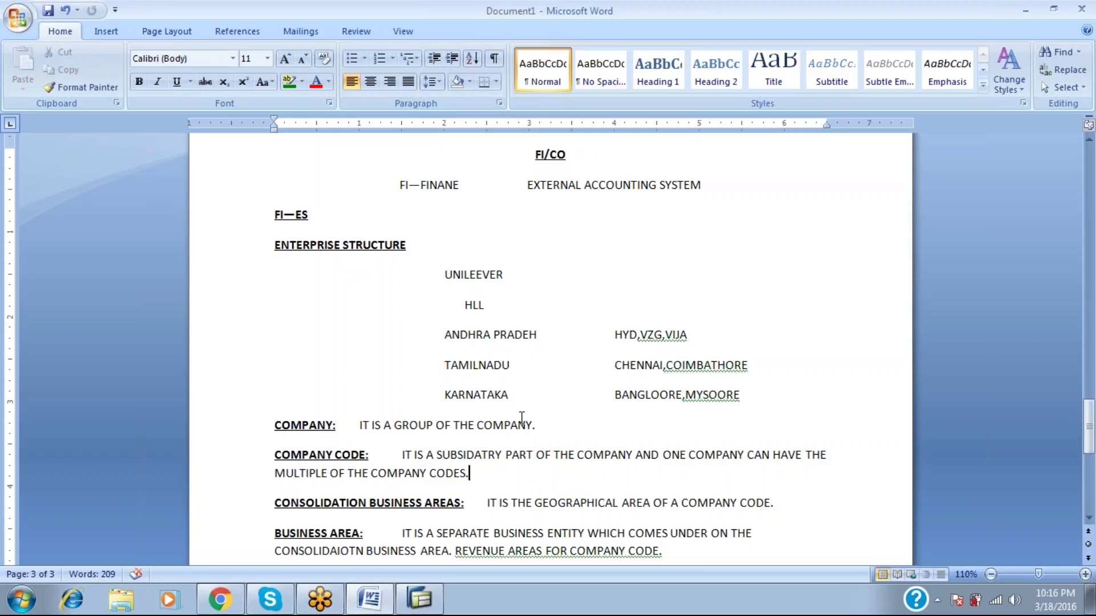
Read through the notes on enterprise structure, company, company code and business area.
key(Up)
key(Up)
key(Up)
key(Up)
key(Up)
key(Up)
key(Up)
key(Up)
key(Up)
key(Up)
key(Up)
key(Up)
key(Up)
key(Up)
key(Up)
key(Up)
key(Up)
key(Up)
key(Up)
key(Up)
key(Up)
key(Up)
key(Up)
key(Up)
key(Up)
key(Up)
key(Up)
key(Up)
key(Up)
key(Up)
key(Up)
key(Up)
key(Up)
key(Up)
key(Up)
key(Up)
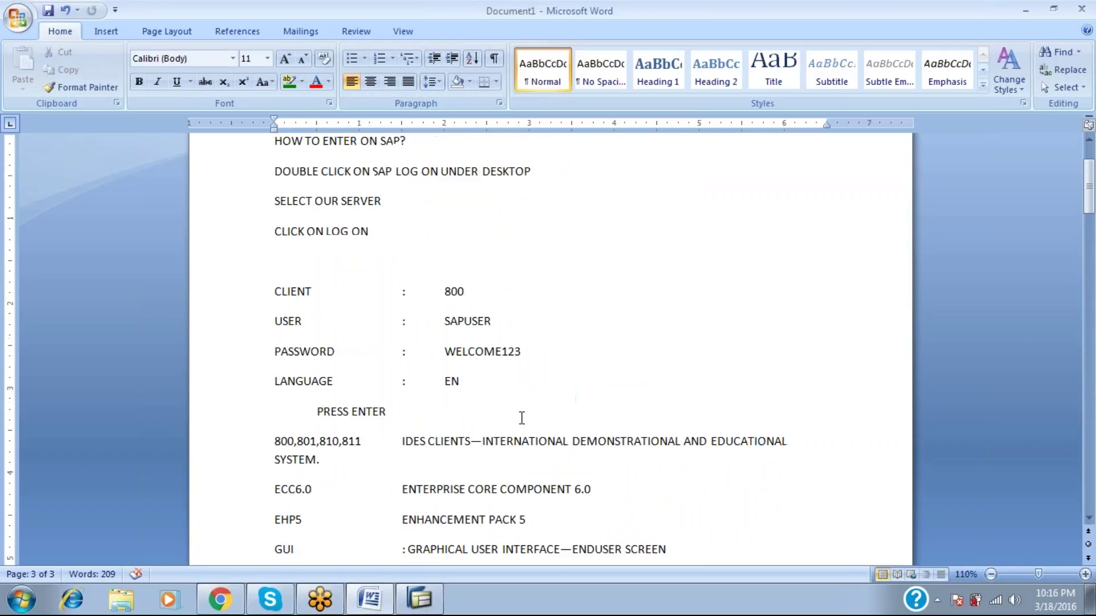
key(Down)
key(Down)
key(Down)
key(Down)
key(Down)
key(Down)
key(Down)
key(Down)
key(Down)
key(Down)
key(Down)
key(Down)
key(Down)
key(Down)
key(Down)
key(Down)
key(Down)
key(Down)
key(Down)
key(Down)
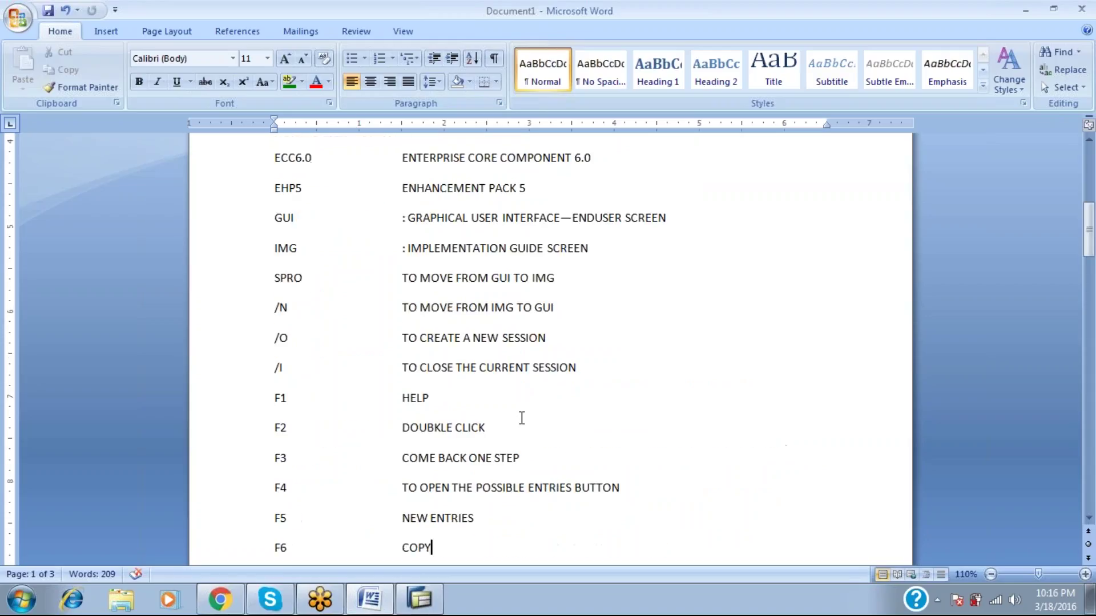
key(Up)
key(Up)
key(Up)
key(Up)
key(Up)
key(Up)
key(Up)
key(Up)
key(Up)
key(Up)
key(Up)
key(Up)
key(Up)
key(Up)
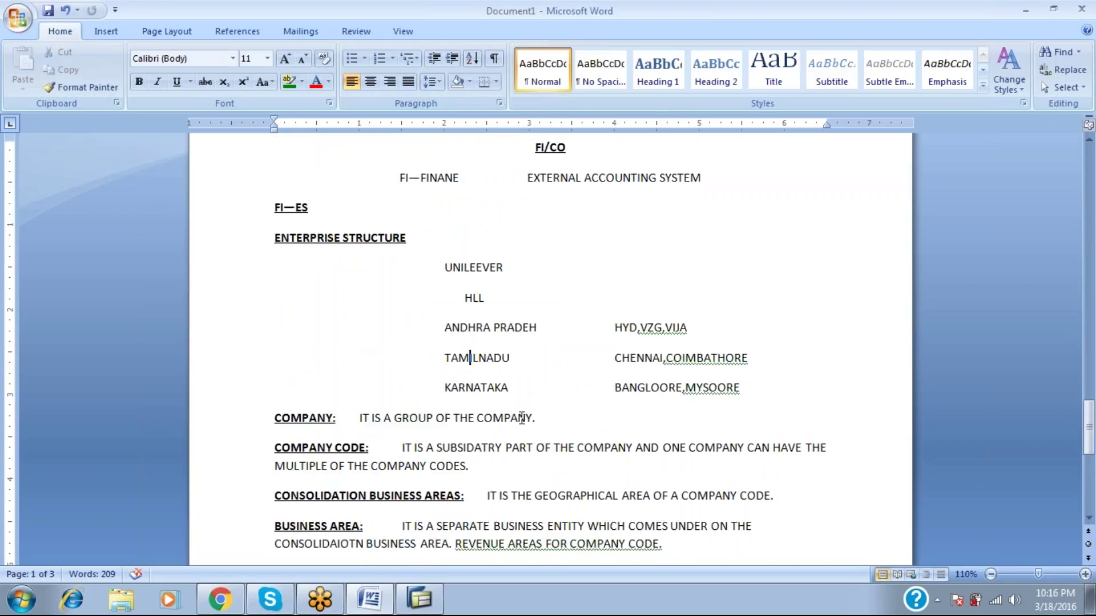
key(Down)
key(Down)
key(Down)
key(Down)
key(Down)
click(988, 22)
Return to SAP, go Back from the consolidation assignment view, then show the desktop.
click(423, 609)
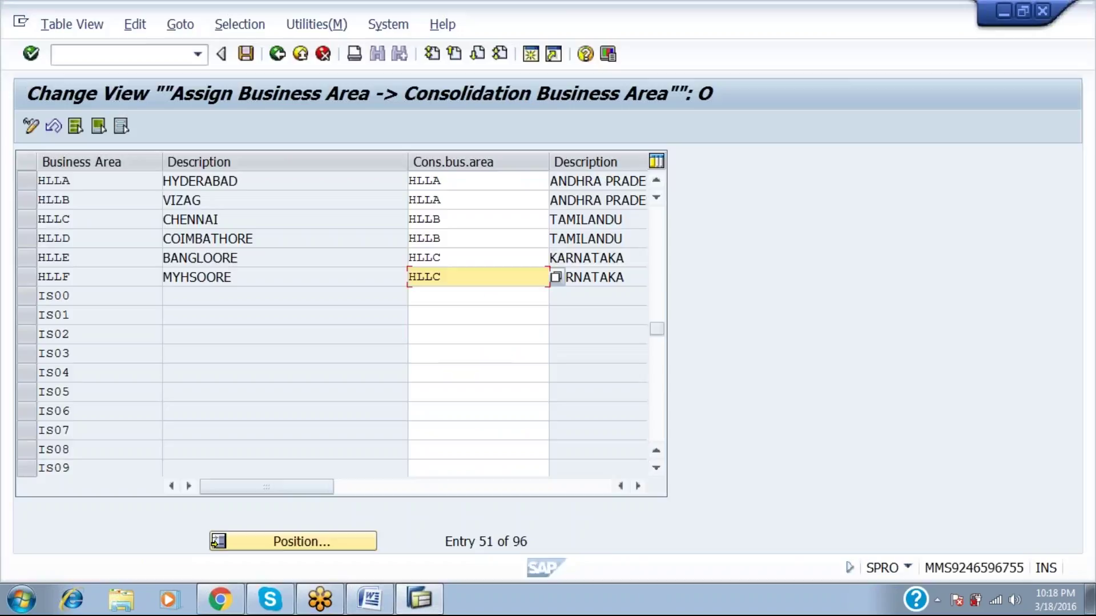
click(277, 56)
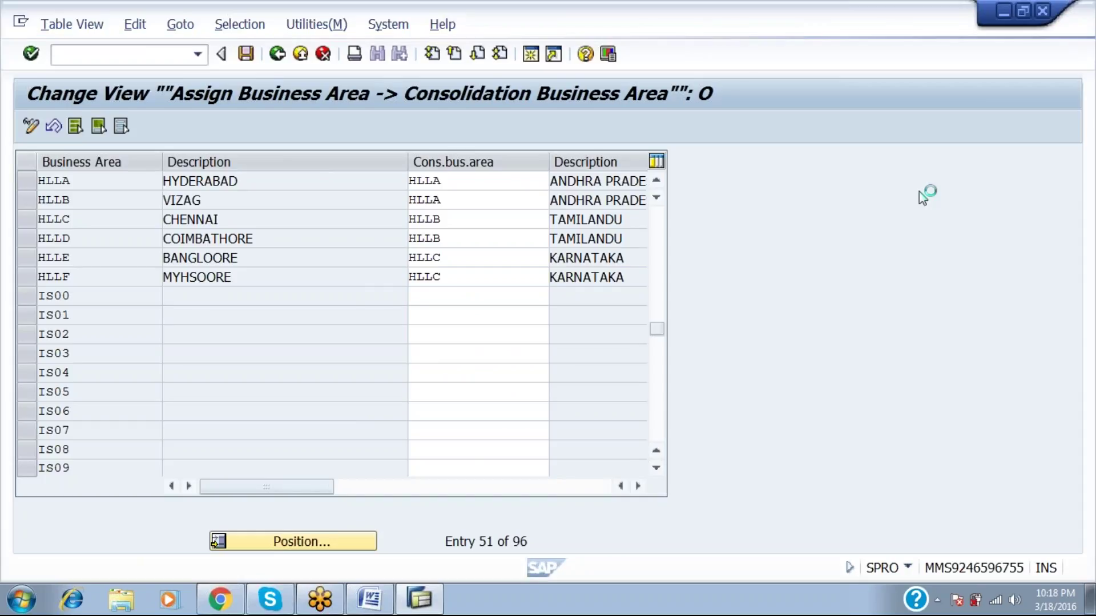
mouse_move(414, 603)
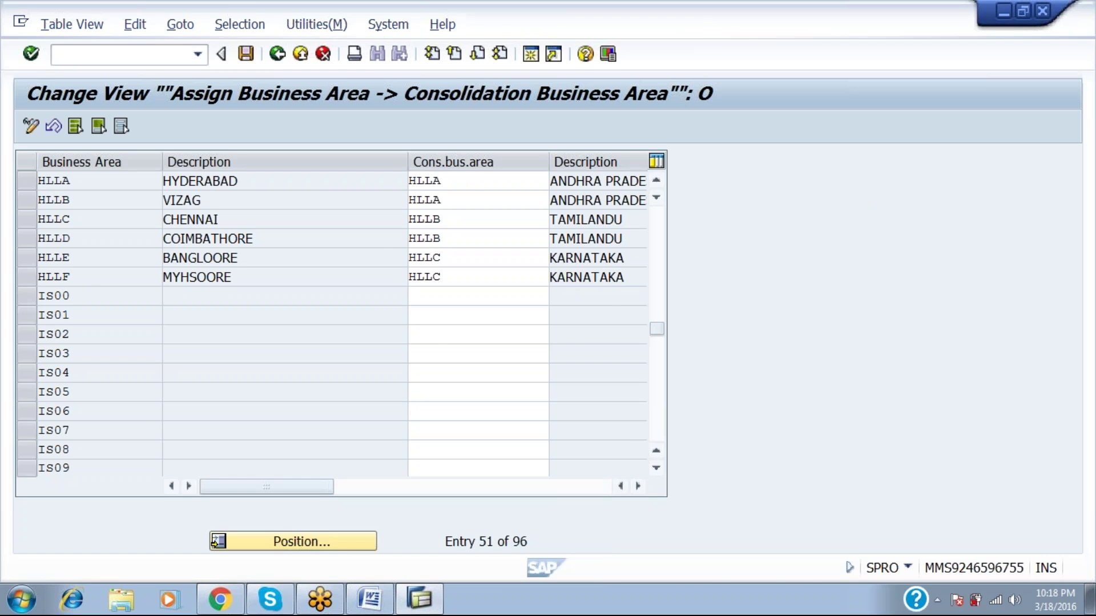
key(super+d)
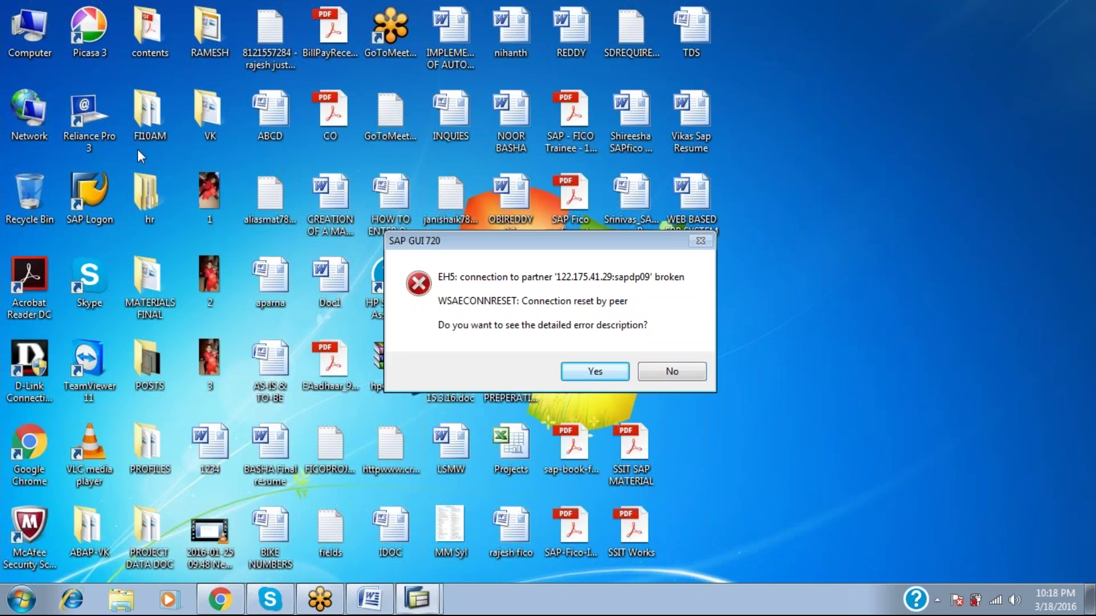
Dismiss the error, log back on to client 800 with user ID and password, and run OX15.
key(n)
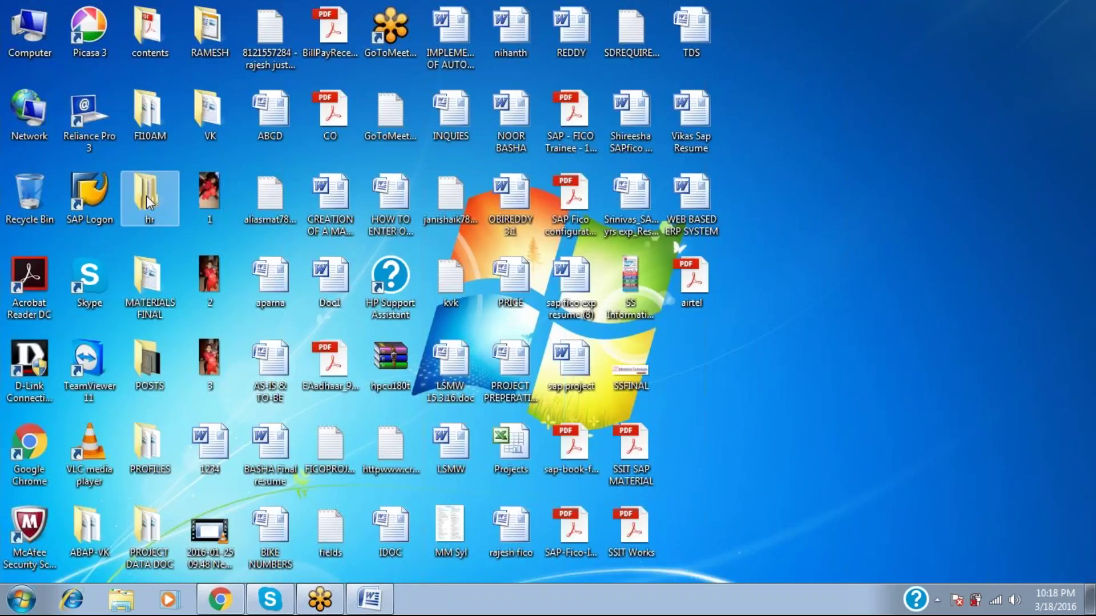
double_click(102, 181)
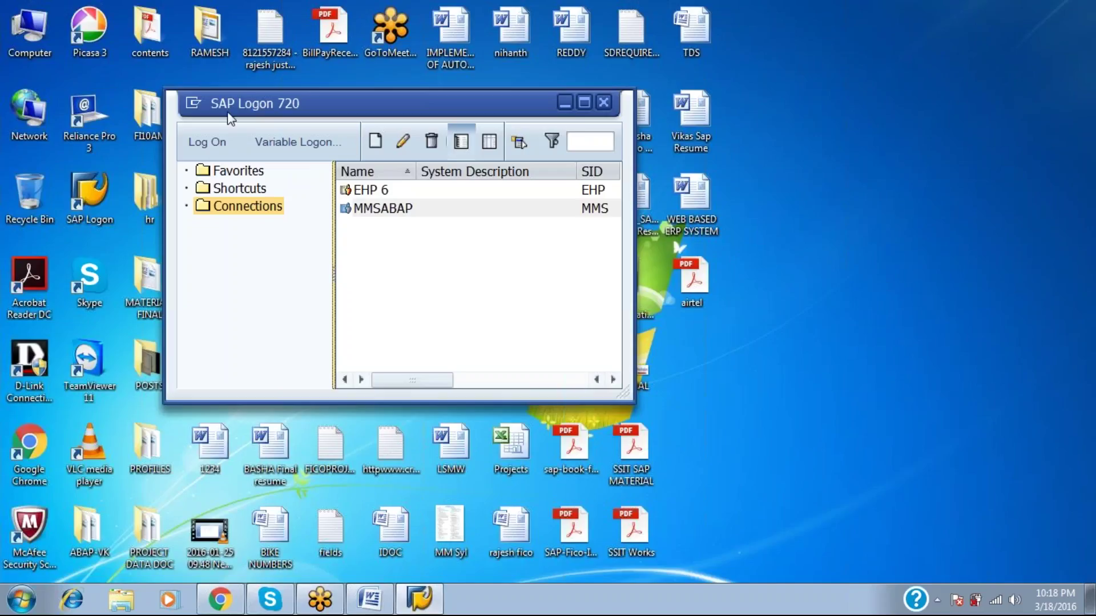
click(211, 146)
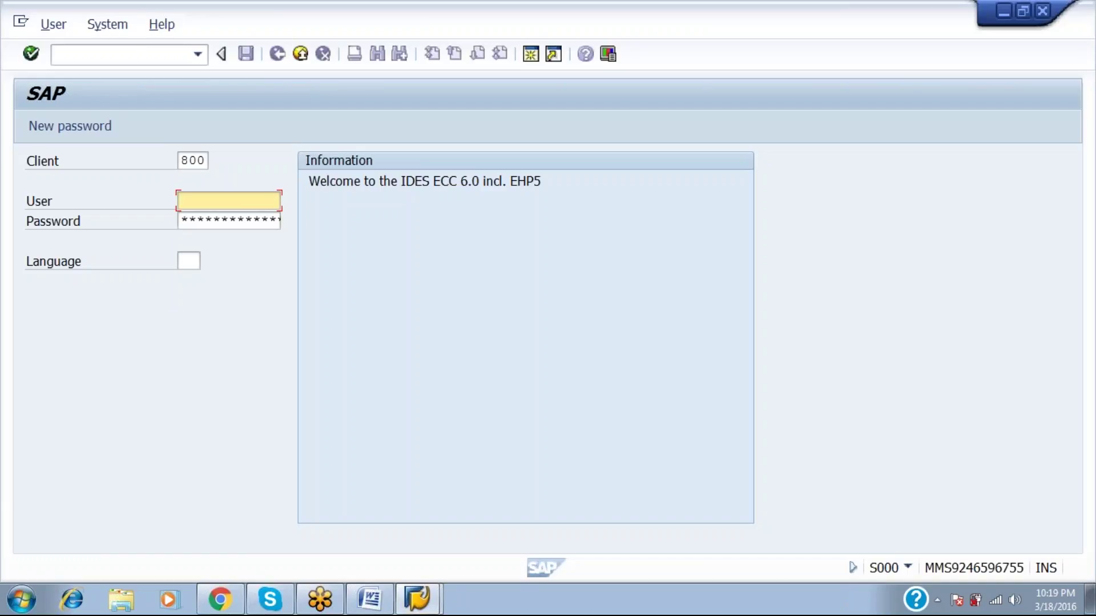
text(abap17)
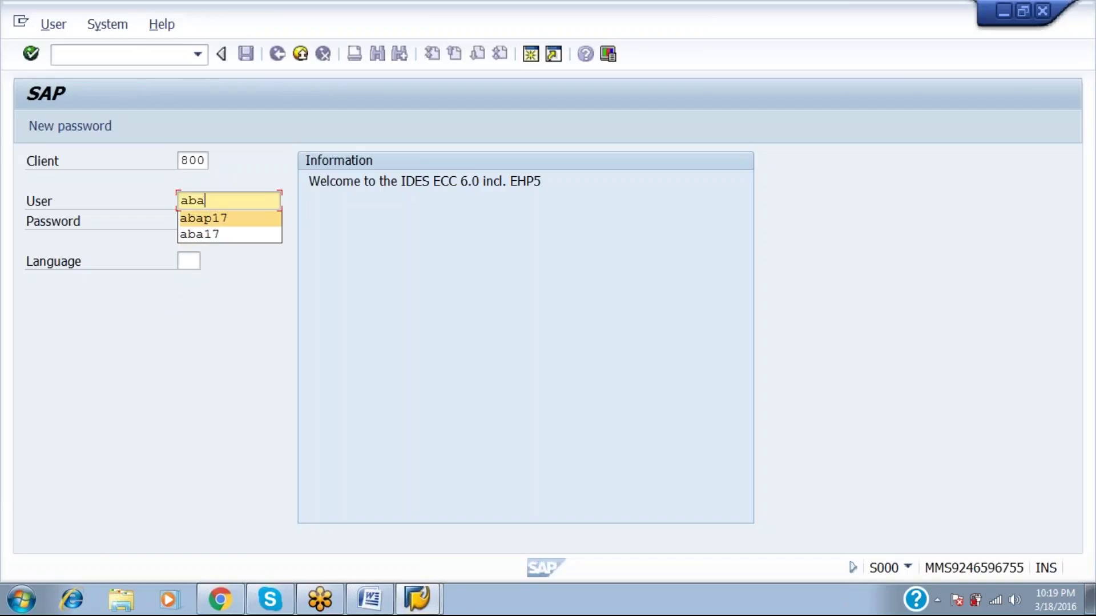
key(Tab)
text(*********)
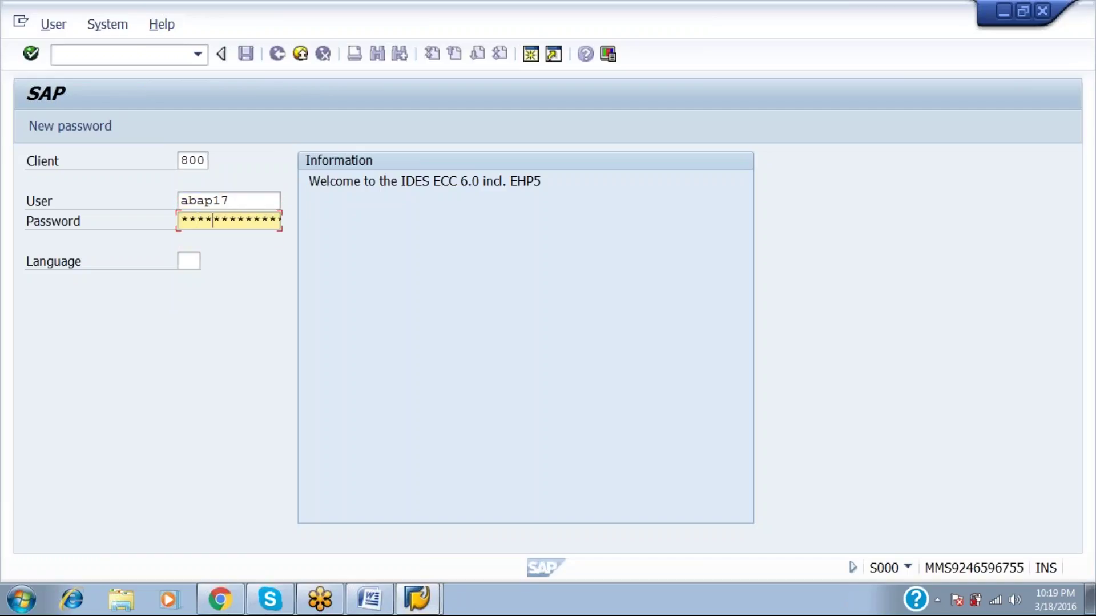
text(***)
key(Return)
key(Return)
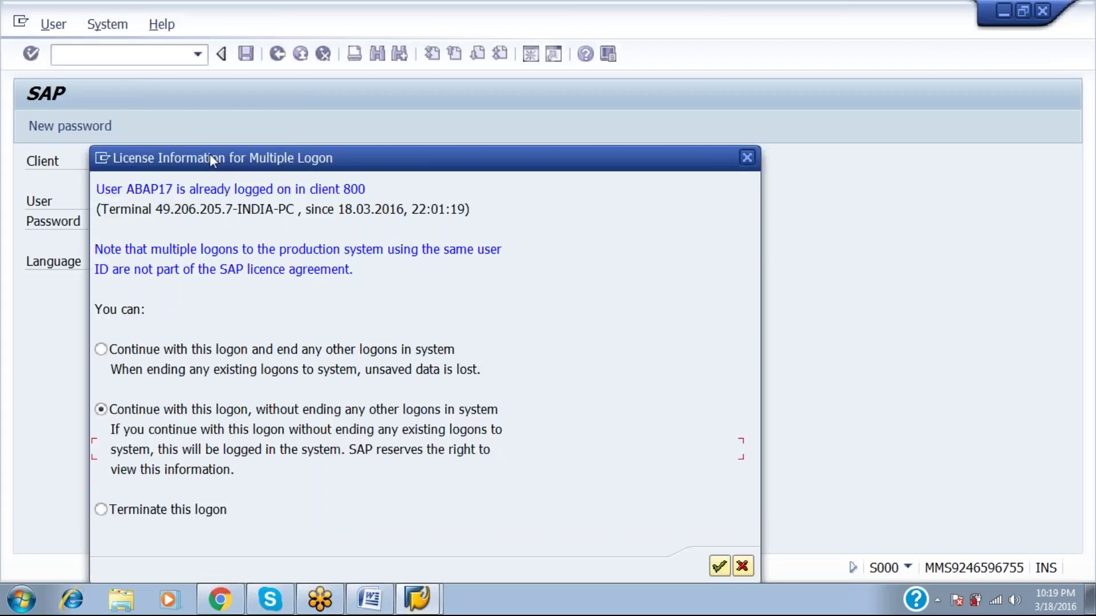
text(ox15)
key(Return)
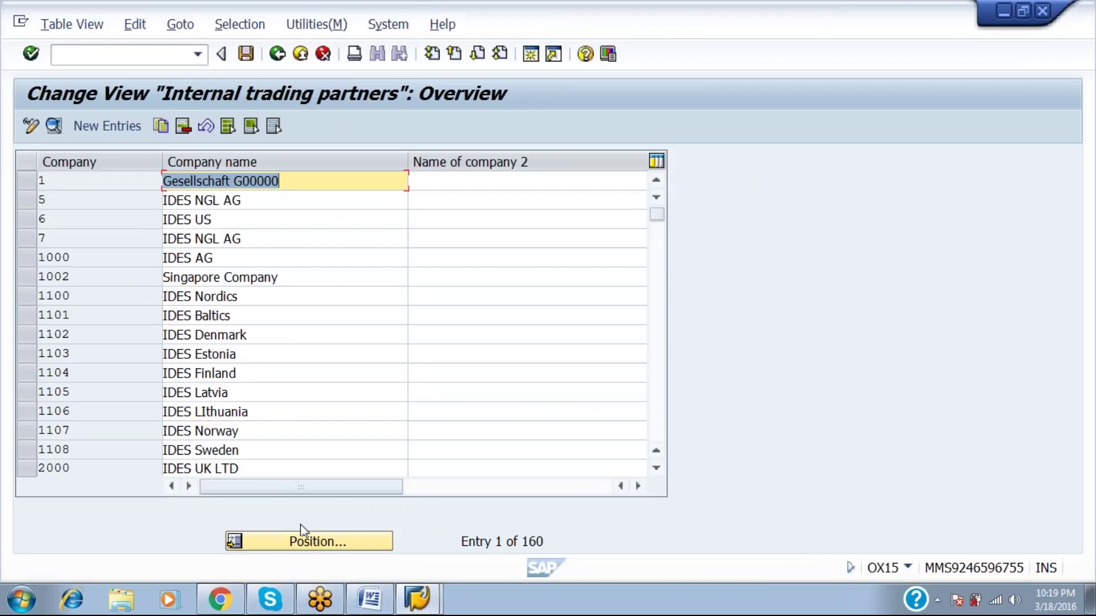
Jump to trading partner UNI123 (UNILEEVER INCC) and select its row.
click(302, 542)
text(ni)
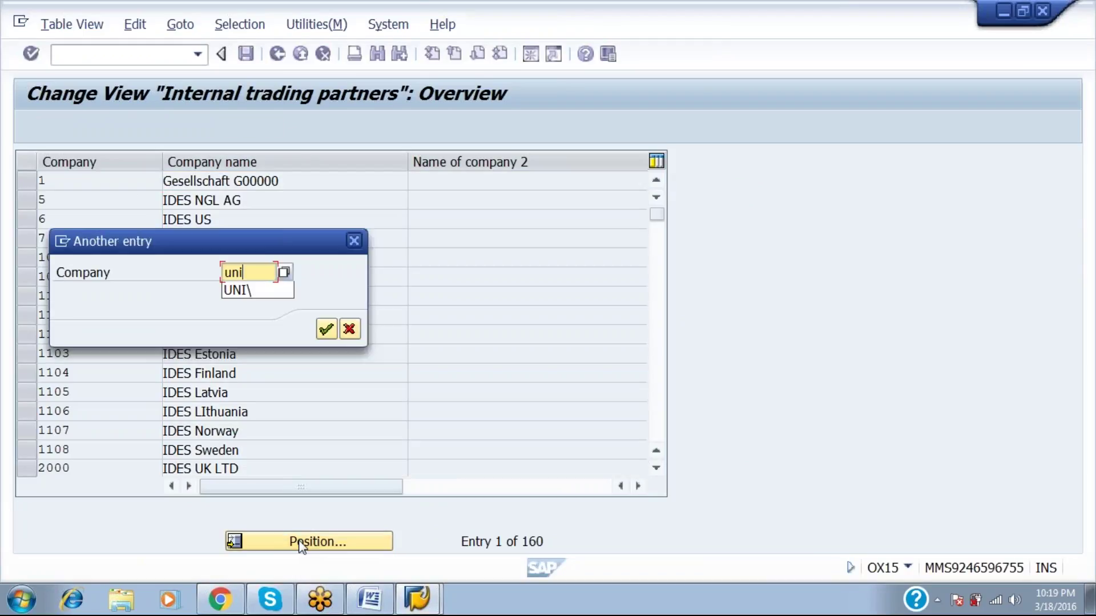
text(123)
key(Return)
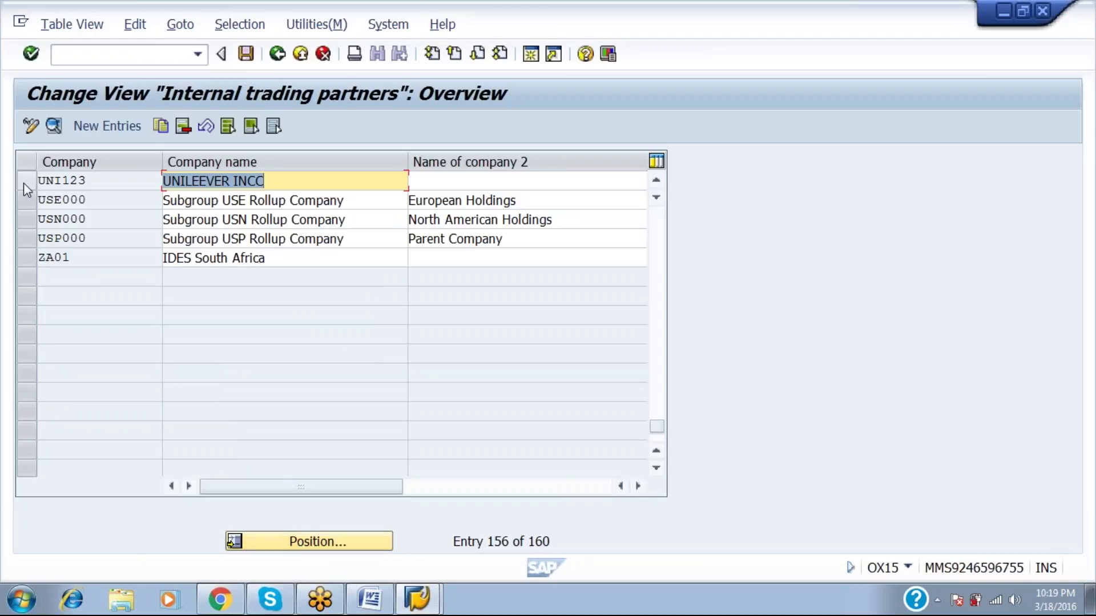
click(26, 183)
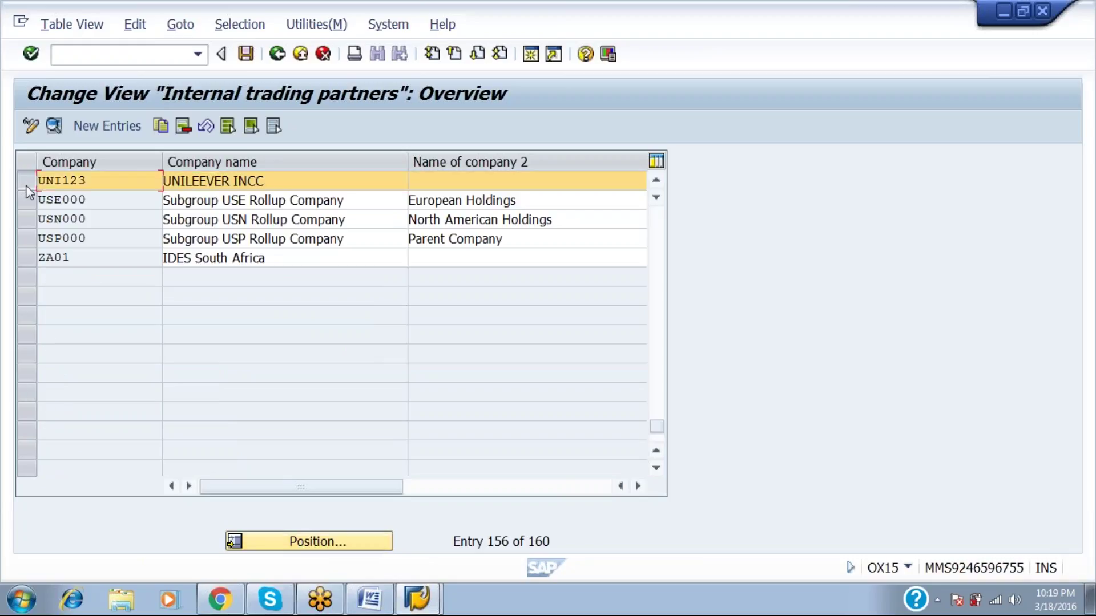
Delete trading partner UNI123 and save under customizing request EH5K900012.
click(183, 127)
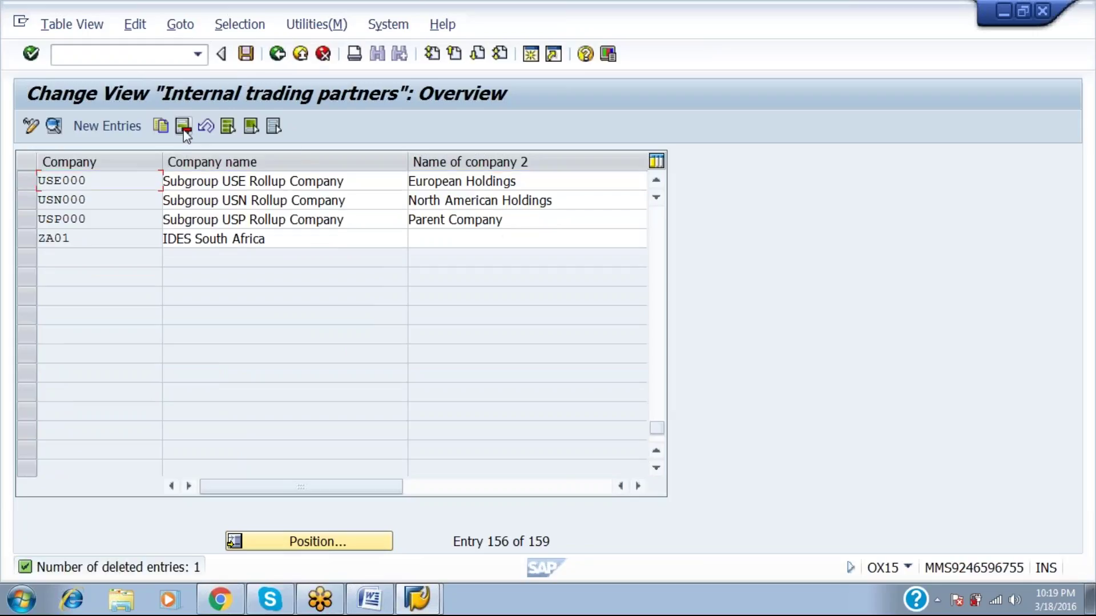
click(245, 54)
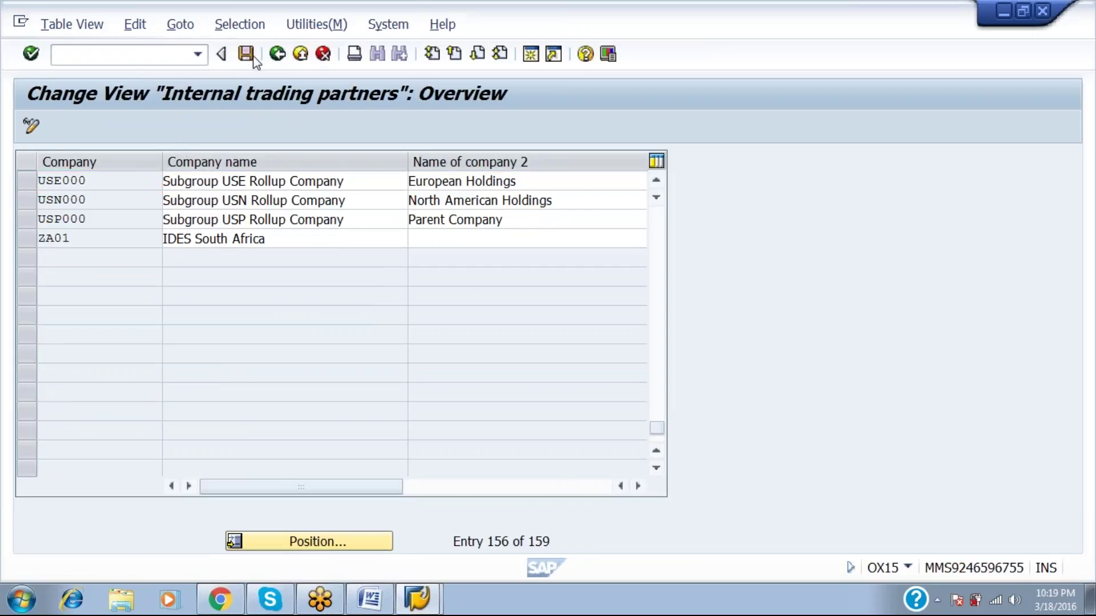
click(353, 331)
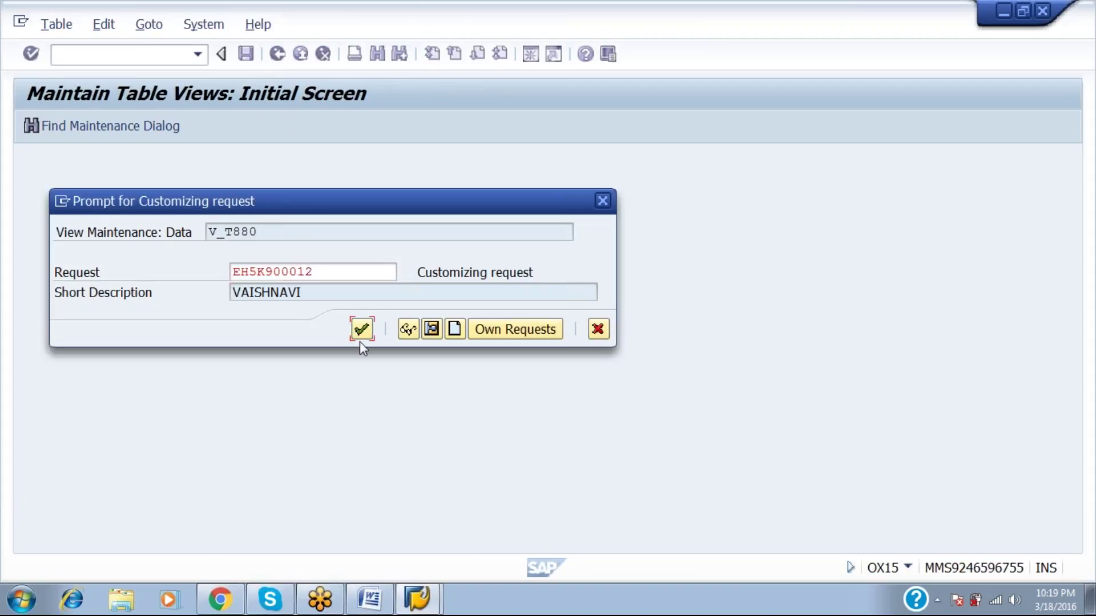
click(359, 331)
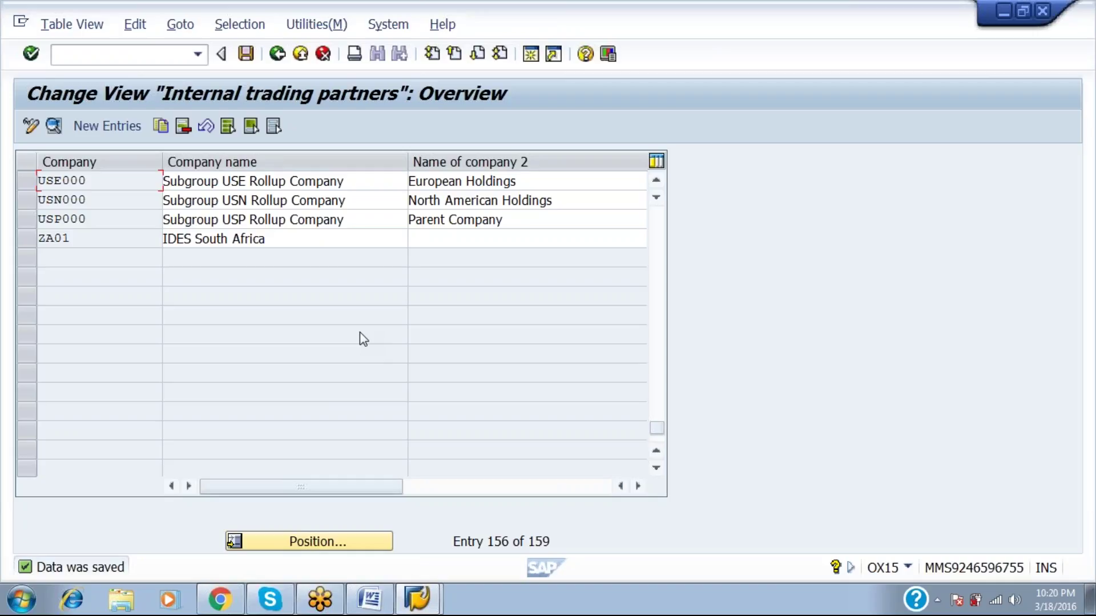
Leave the Internal trading partners overview saved at 159 entries, with UNI123 removed.
click(993, 10)
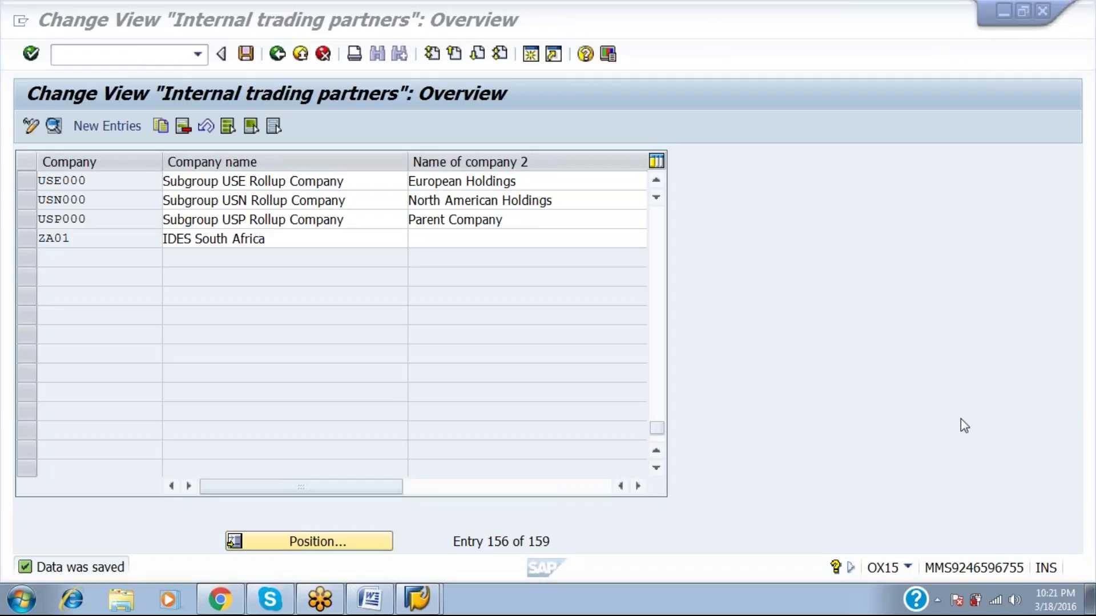